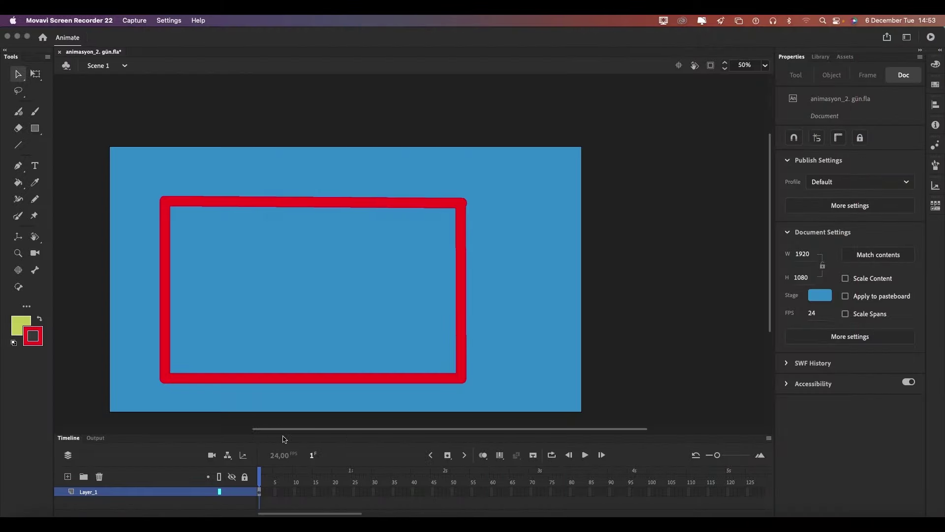
Step: Open the Transform panel with Ctrl+T and close it again
key("ctrl+t")
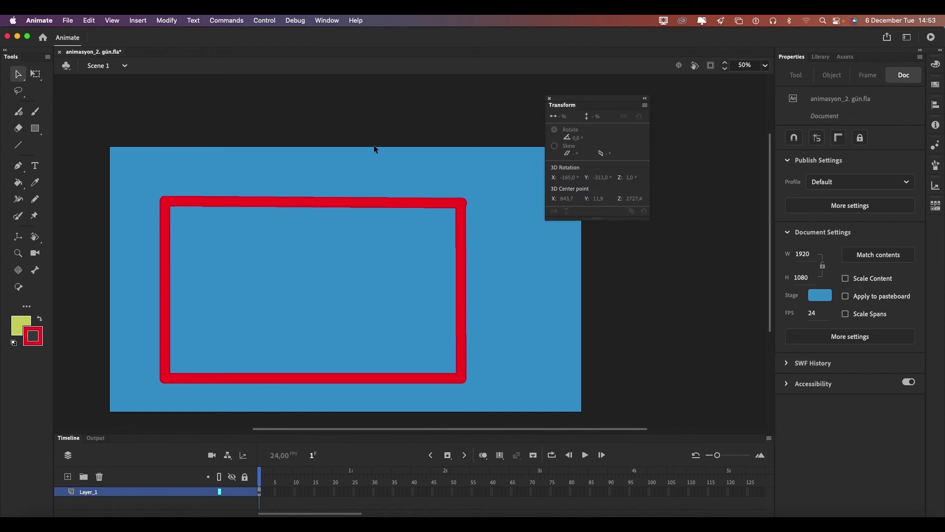
left_click(549, 98)
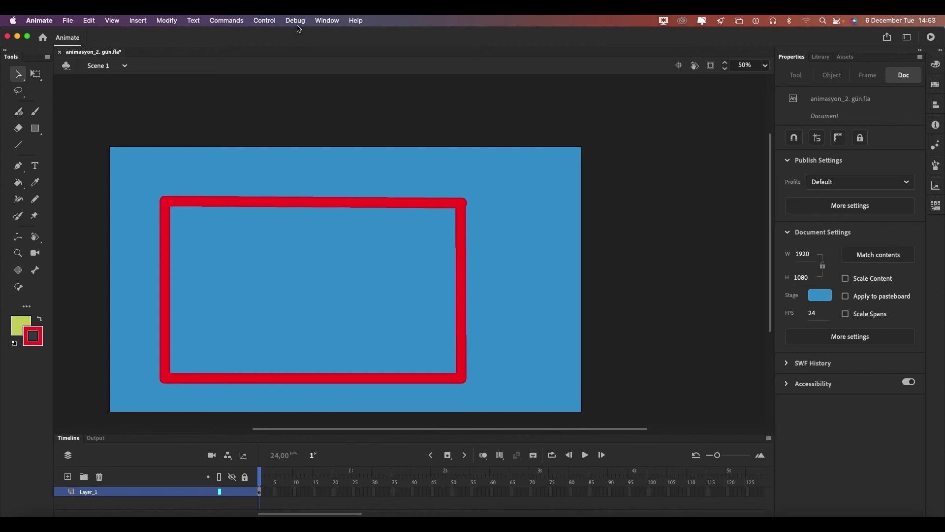
Step: Reset and confirm the Essentials workspace layout, then dismiss the Window menu
left_click(327, 20)
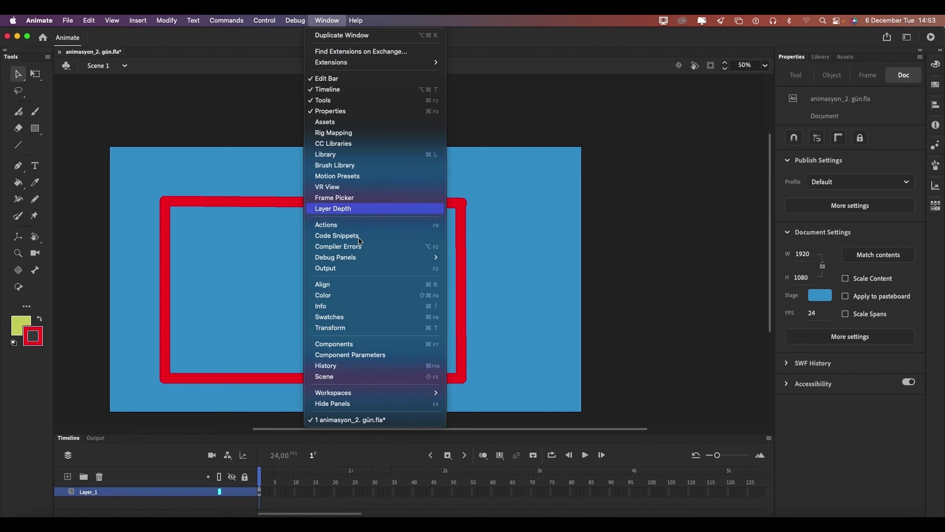
mouse_move(333, 392)
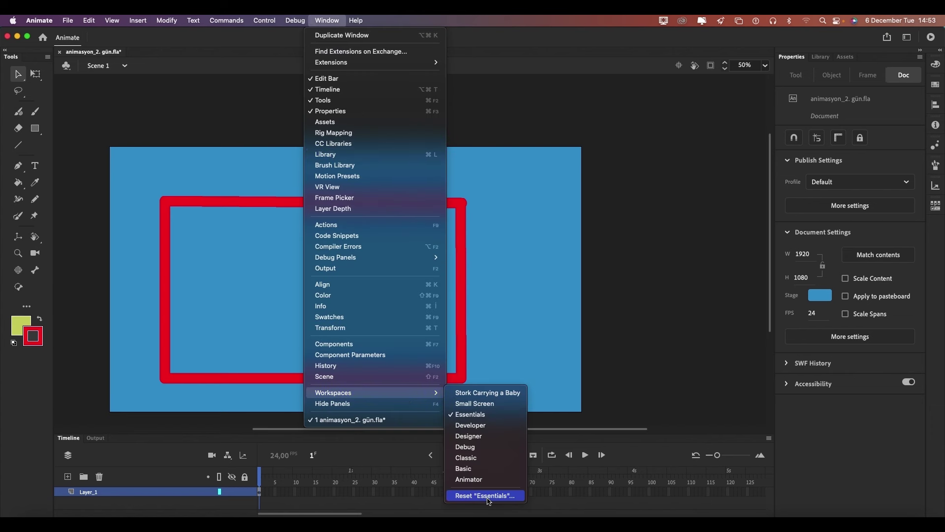
left_click(485, 495)
key("Return")
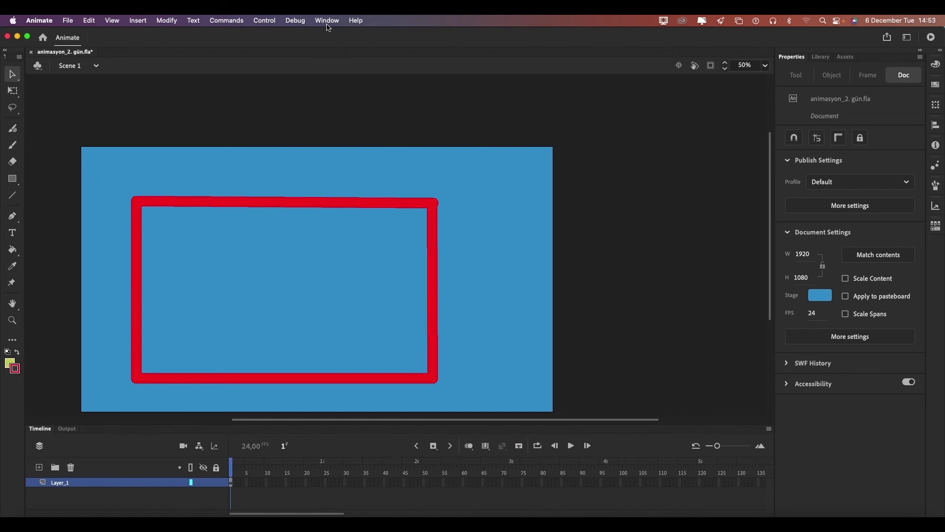
left_click(327, 20)
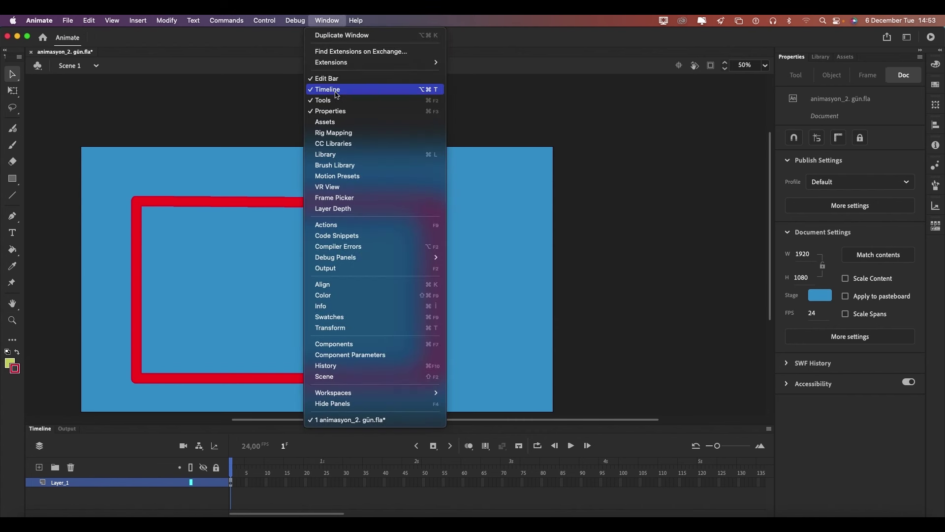
left_click(221, 427)
Step: Move the timeline panel above the stage and make it larger
left_click_drag(162, 424, 166, 362)
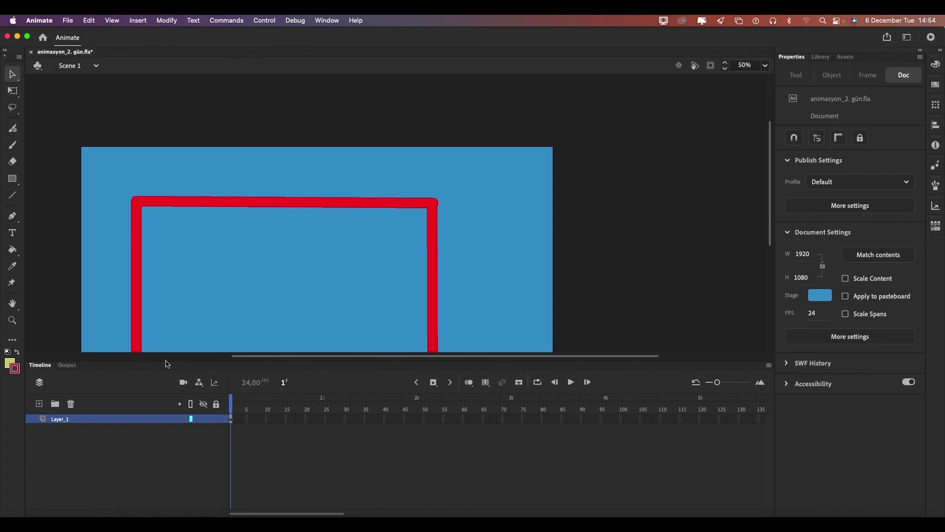
scroll(177, 356, "left", 5)
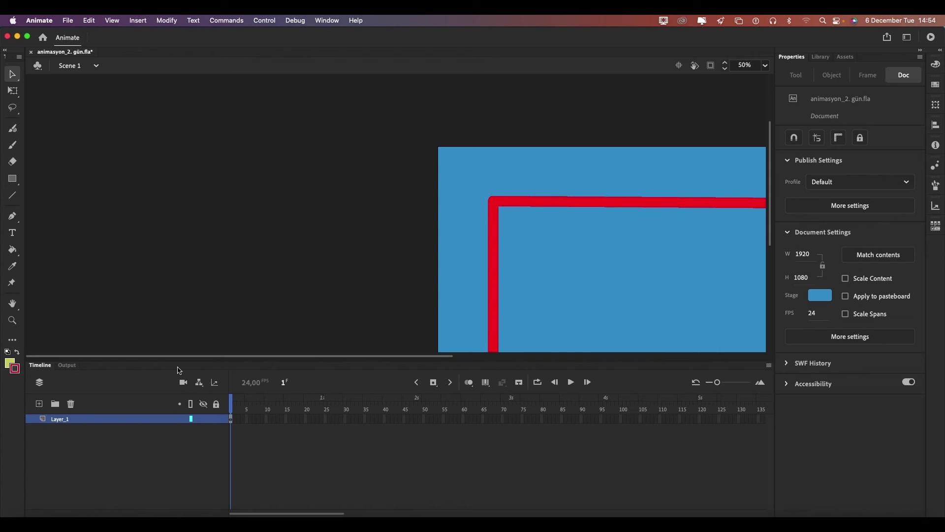
left_click_drag(177, 366, 178, 133)
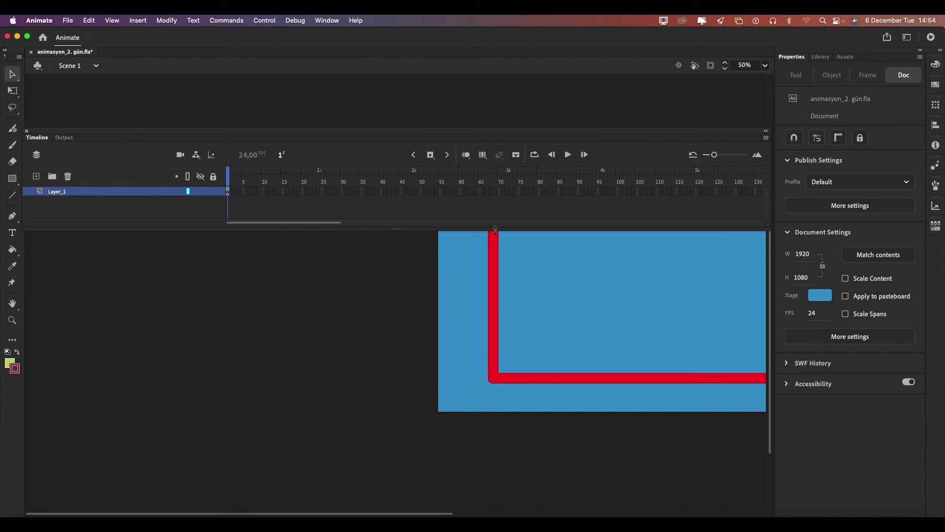
left_click_drag(495, 229, 469, 443)
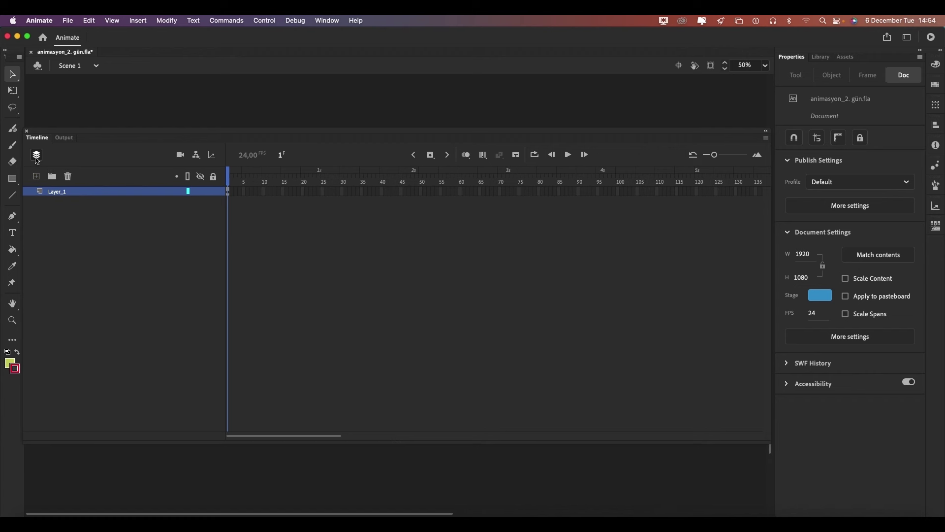
Step: Add Layer_2 and Layer_3, then show only the active layer
left_click(36, 176)
left_click(122, 196)
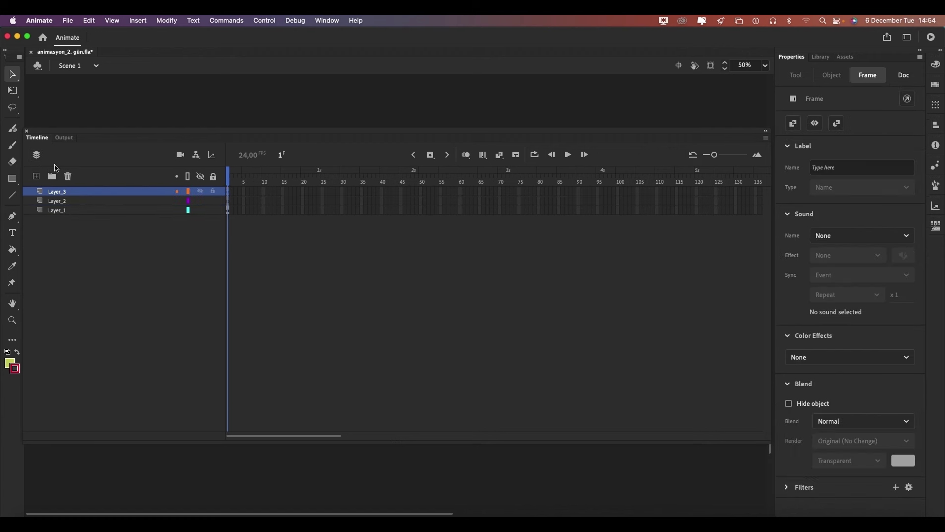
left_click(37, 155)
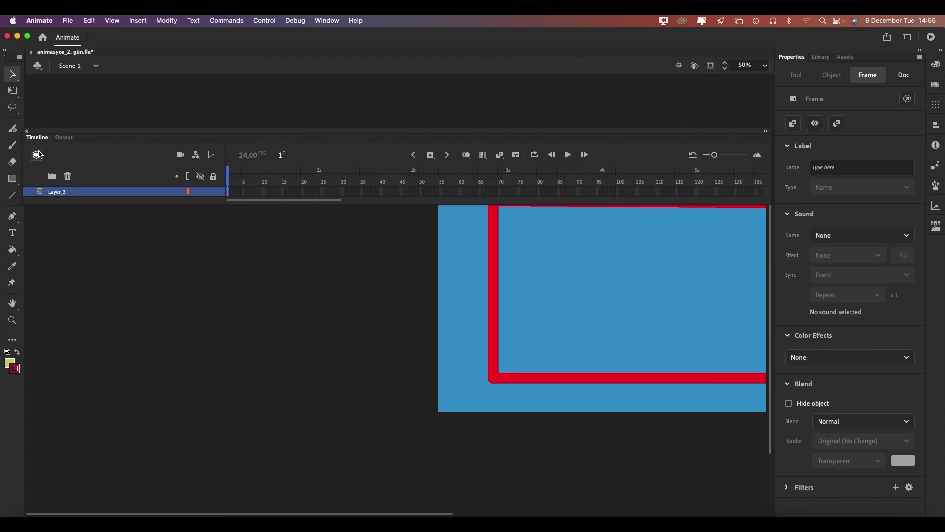
Step: Show all layers again and add new layers up to Layer_8
left_click(37, 155)
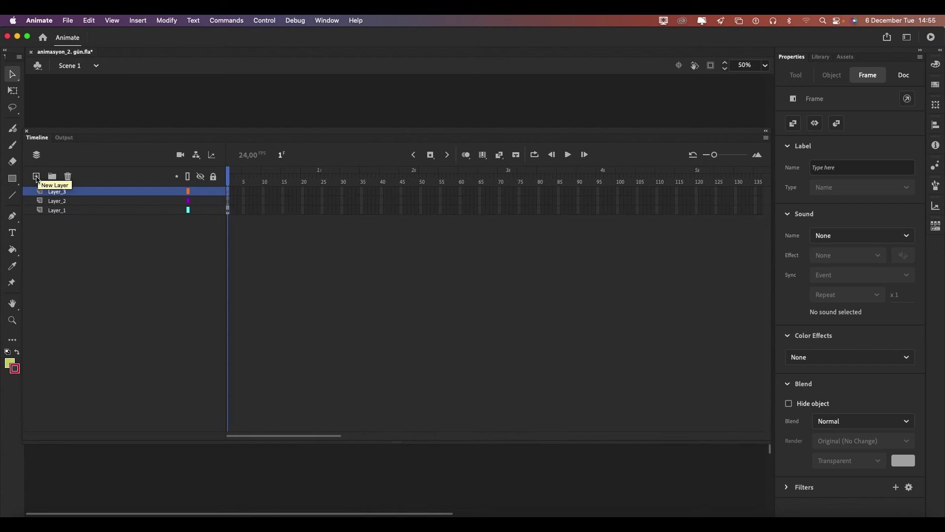
left_click(37, 177)
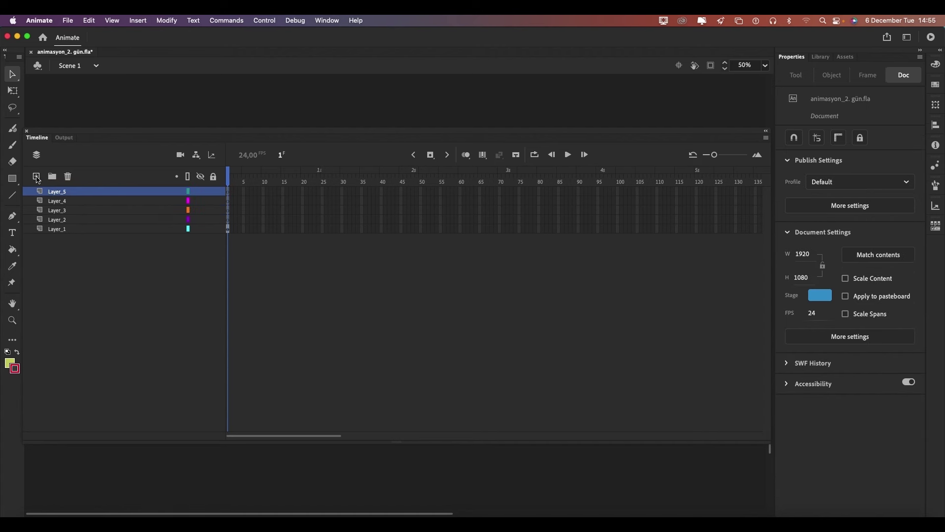
left_click(36, 176)
left_click(36, 177)
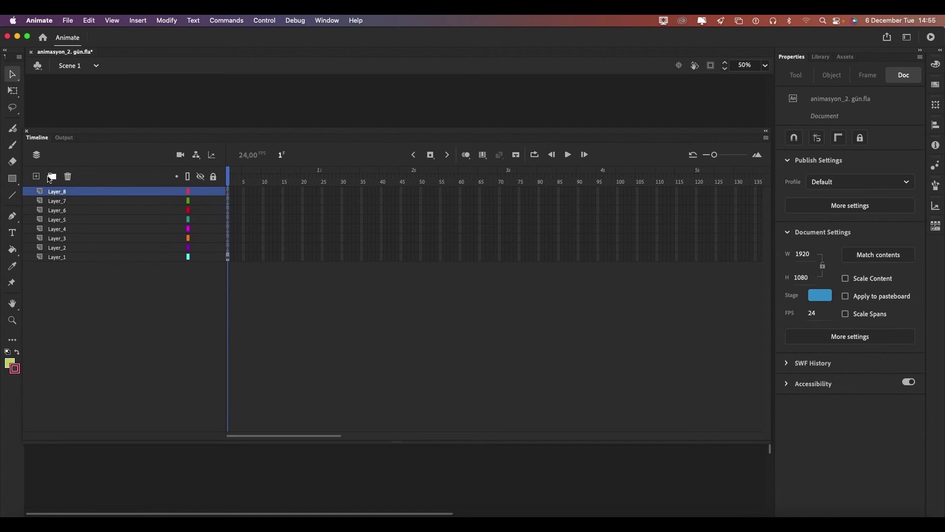
Step: Rename the top two layers to 'katman'
double_click(60, 191)
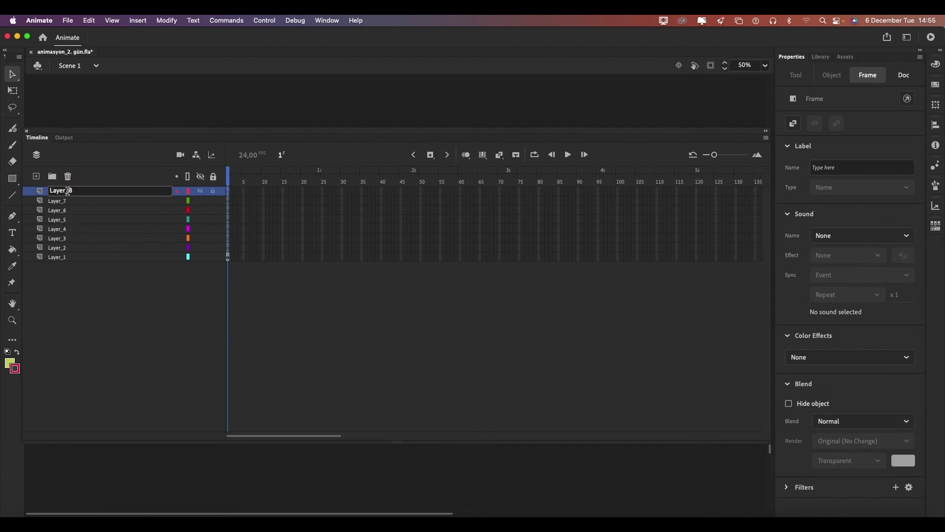
type("katman")
left_click(59, 201)
double_click(60, 200)
type("kat")
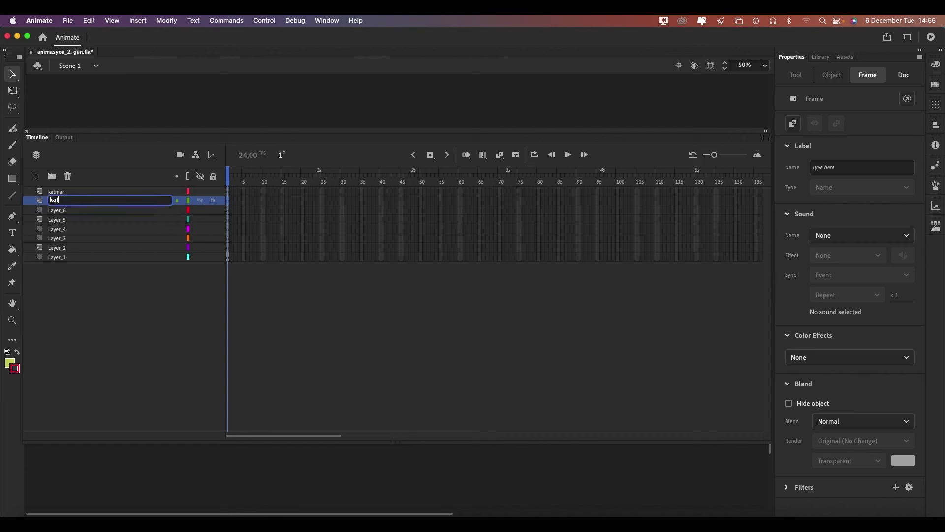
type("man")
left_click(69, 190)
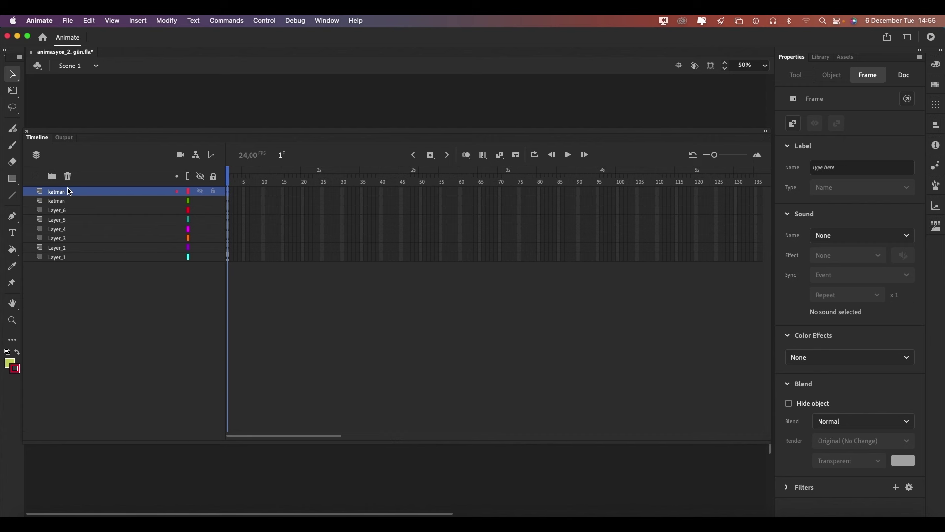
Step: Delete Layer_1 through Layer_4 and move the timeline back below the stage
left_click(80, 162)
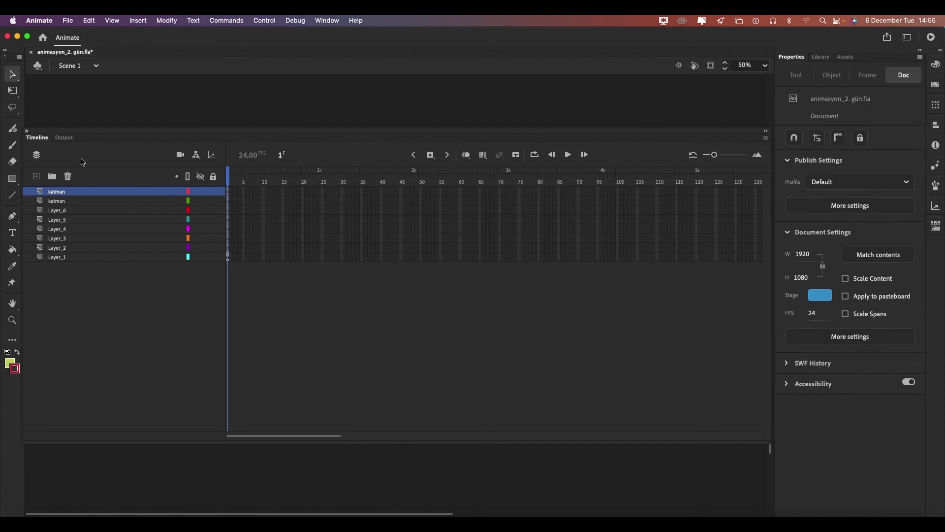
left_click(57, 256)
left_click(67, 176)
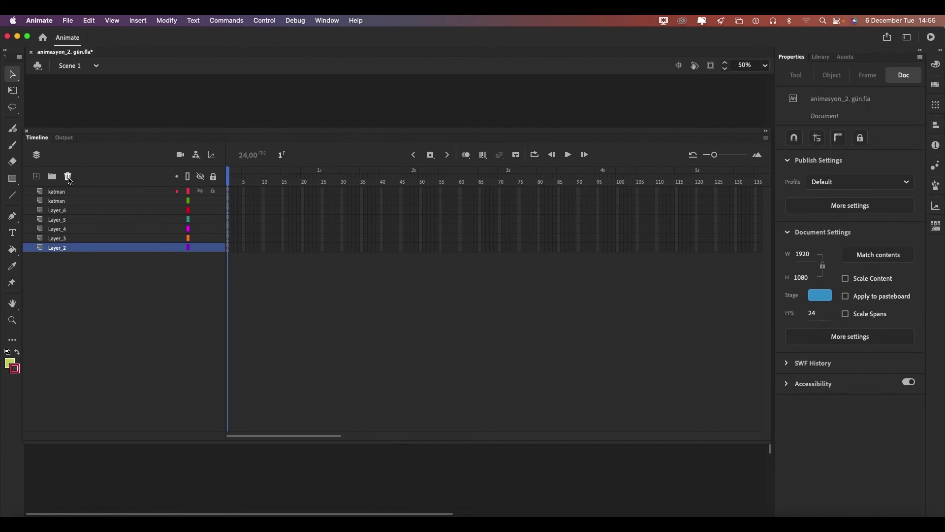
left_click(68, 176)
left_click(67, 176)
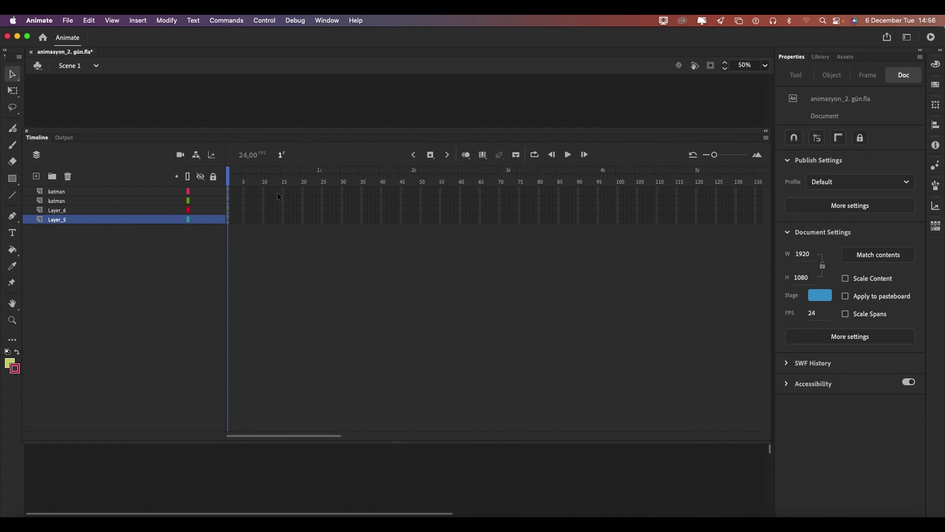
scroll(320, 110, "up", 3)
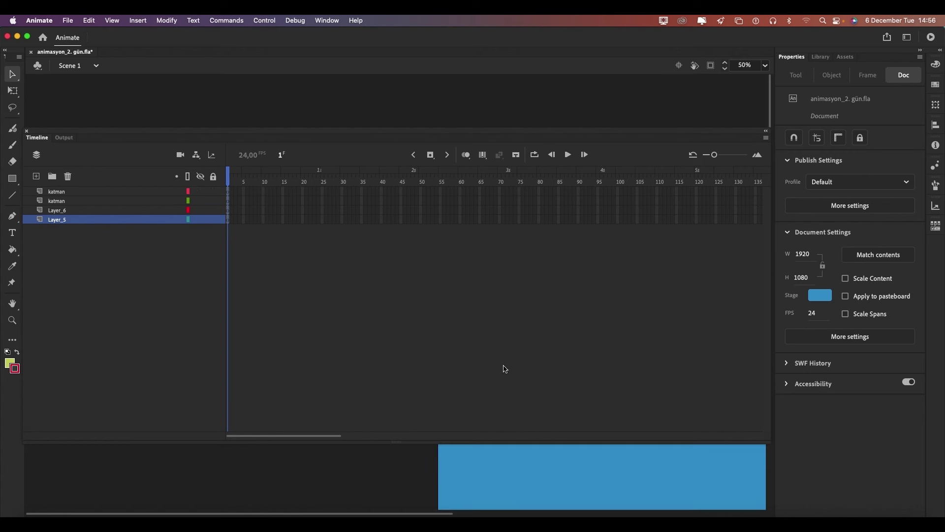
left_click_drag(270, 134, 277, 285)
Step: Set the stage color to light gray and give the stage more room
left_click(820, 295)
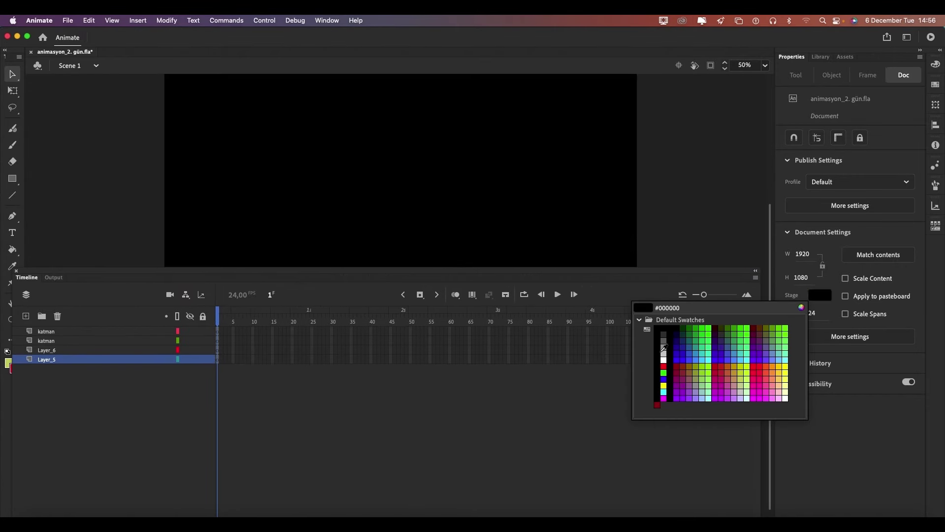
left_click(667, 349)
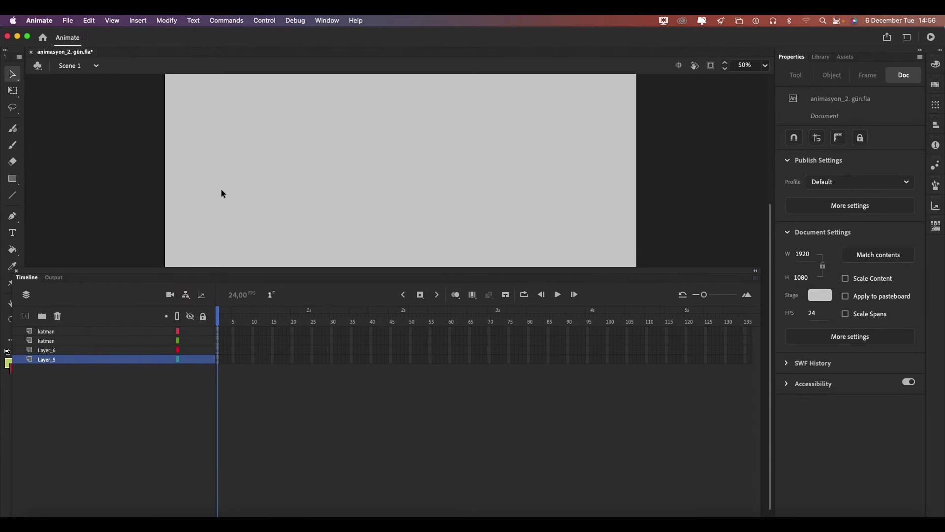
left_click_drag(281, 270, 294, 285)
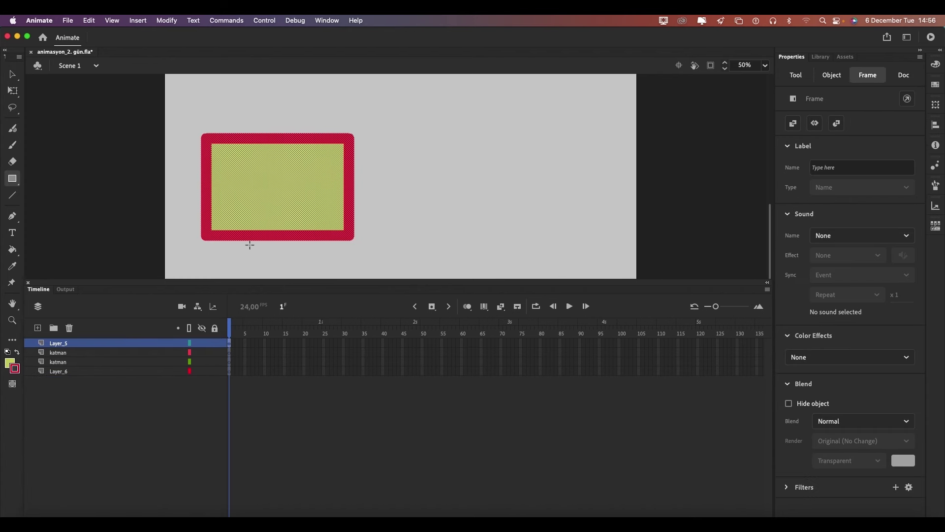
Step: Lock Layer_5 with its rectangle and toggle its visibility off and on
key("v")
left_click(112, 229)
left_click(215, 342)
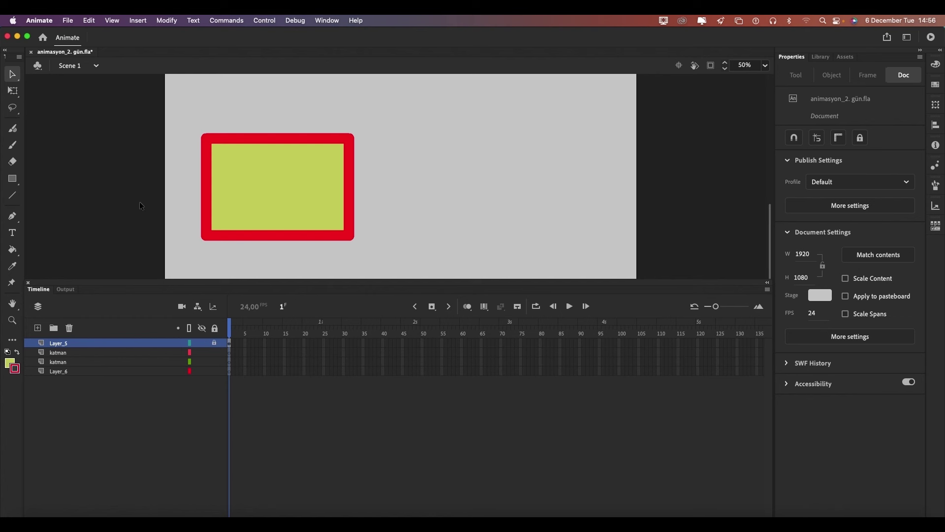
left_click(130, 353)
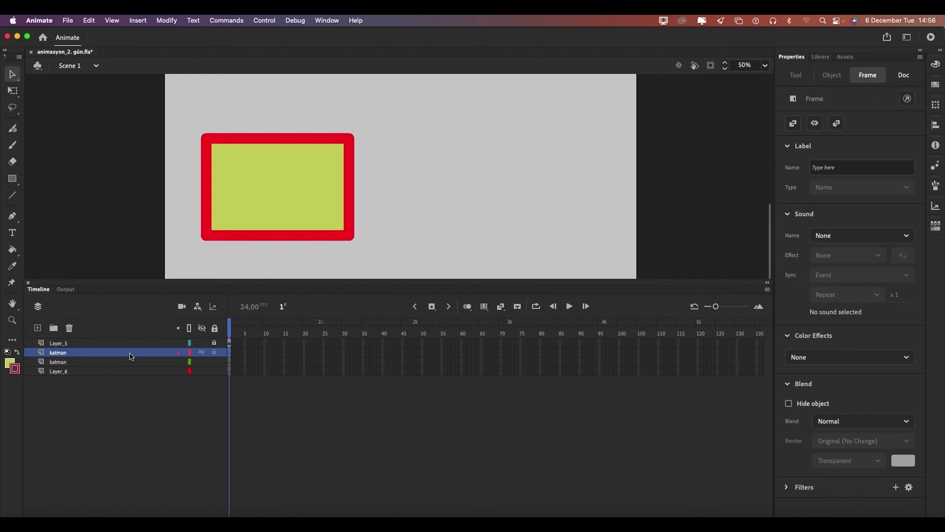
left_click(200, 343)
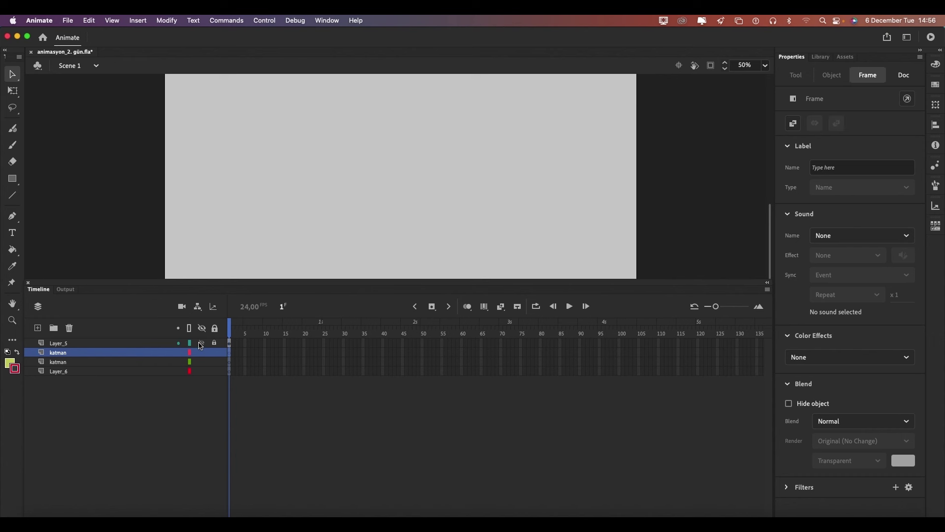
left_click(200, 344)
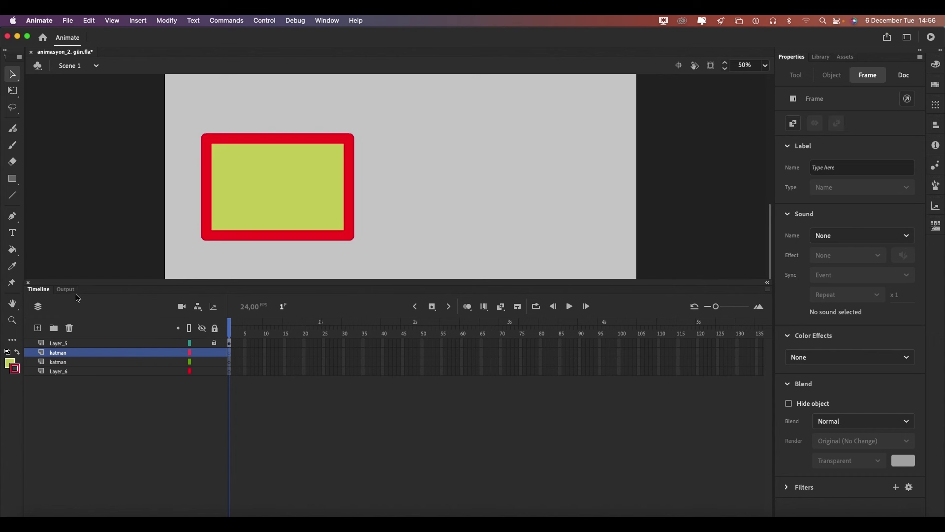
Step: Toggle outline view on the rectangle's layer several times
left_click(190, 344)
left_click(191, 344)
left_click(191, 344)
left_click(190, 344)
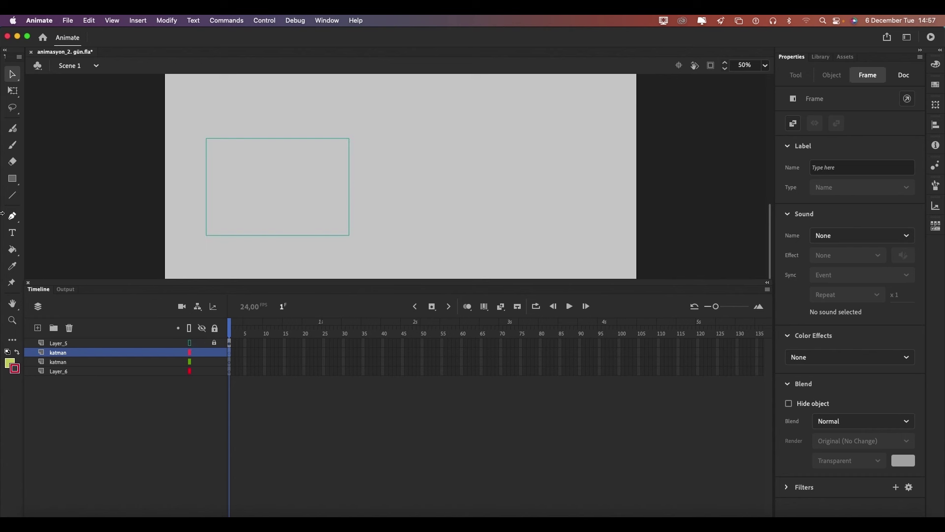
Step: Draw a yellow circle at lower left and delete its red outline
left_click(12, 178)
left_click(44, 212)
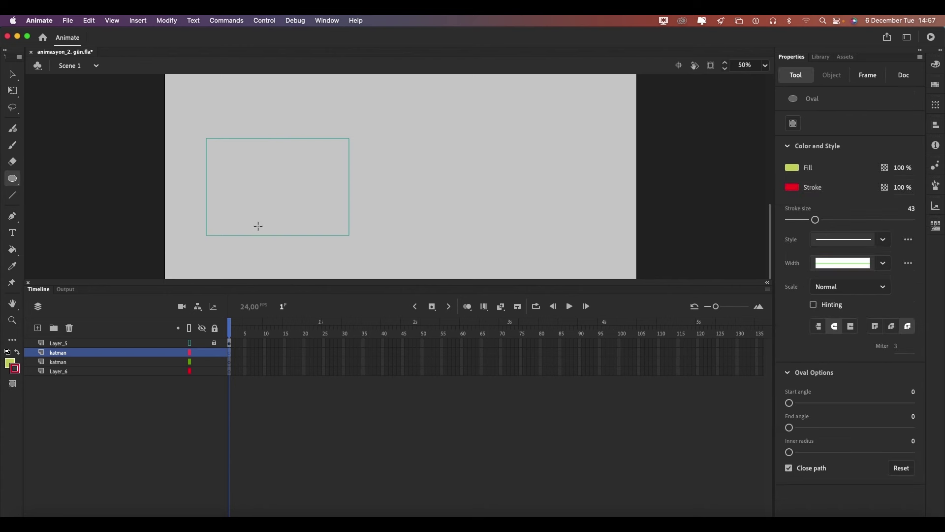
left_click_drag(259, 235, 205, 193)
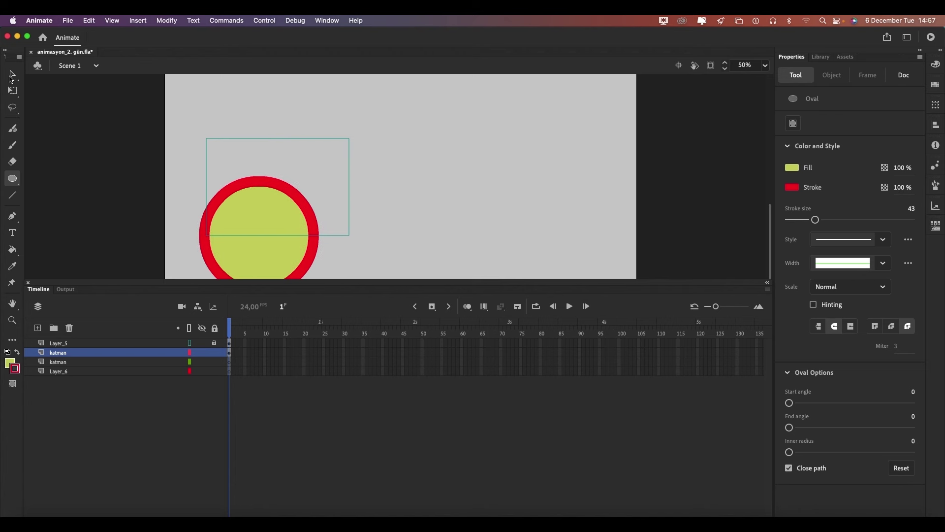
key("v")
left_click_drag(262, 191, 280, 196)
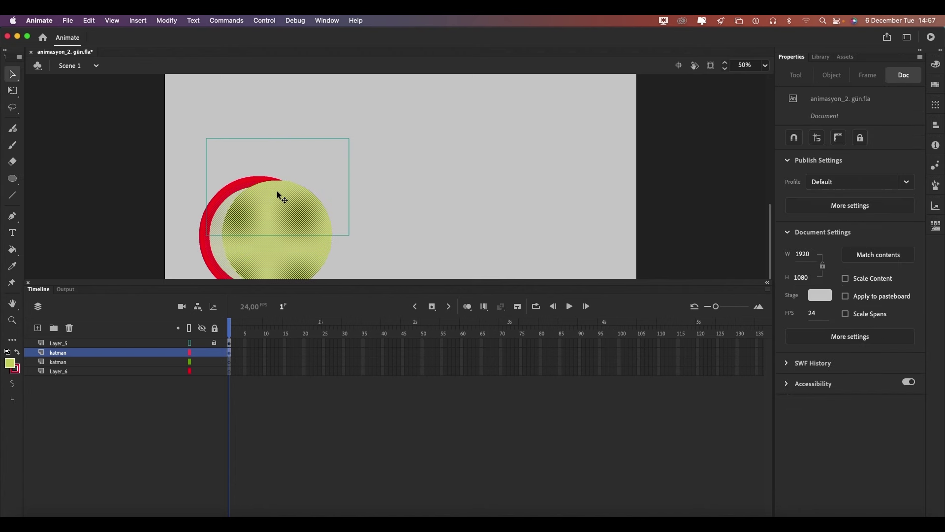
left_click(244, 189)
key("Delete")
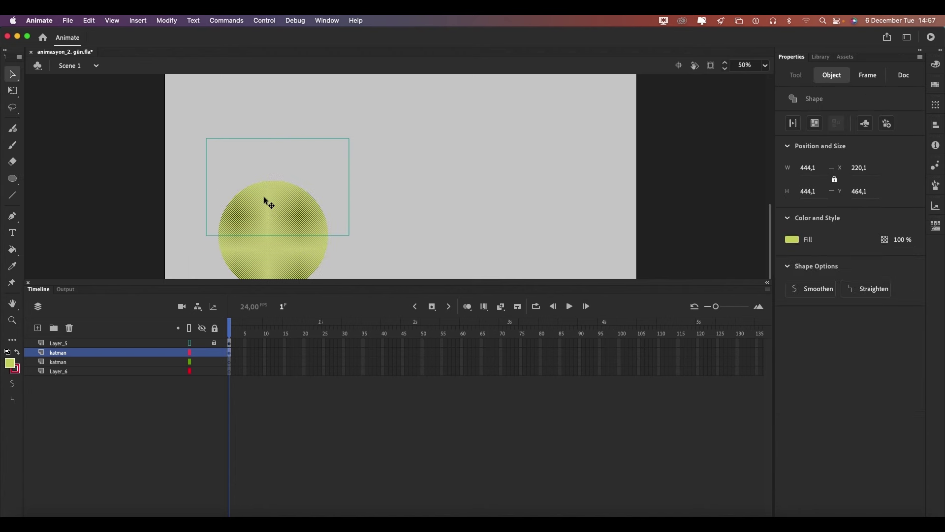
Step: Toggle the top layer's visibility and outline mode, ending with the rectangle shown filled
left_click(189, 342)
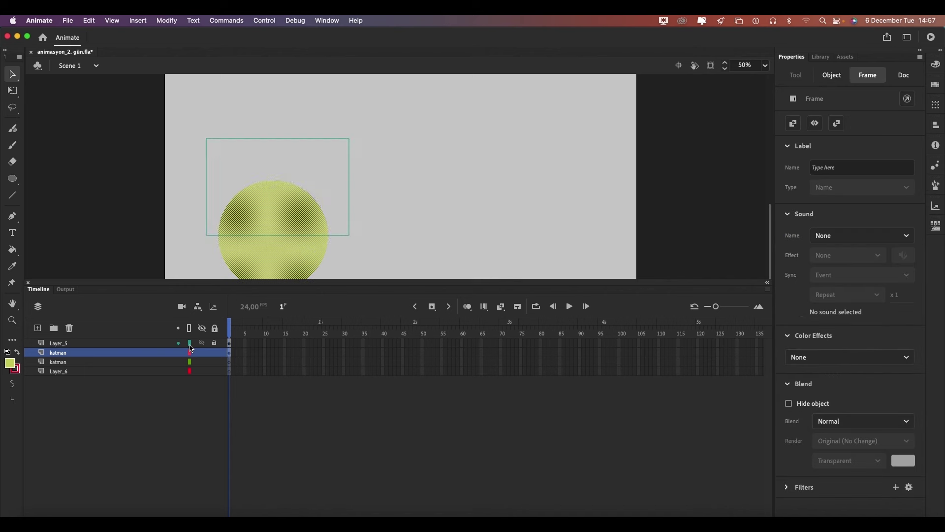
left_click(189, 344)
left_click(123, 189)
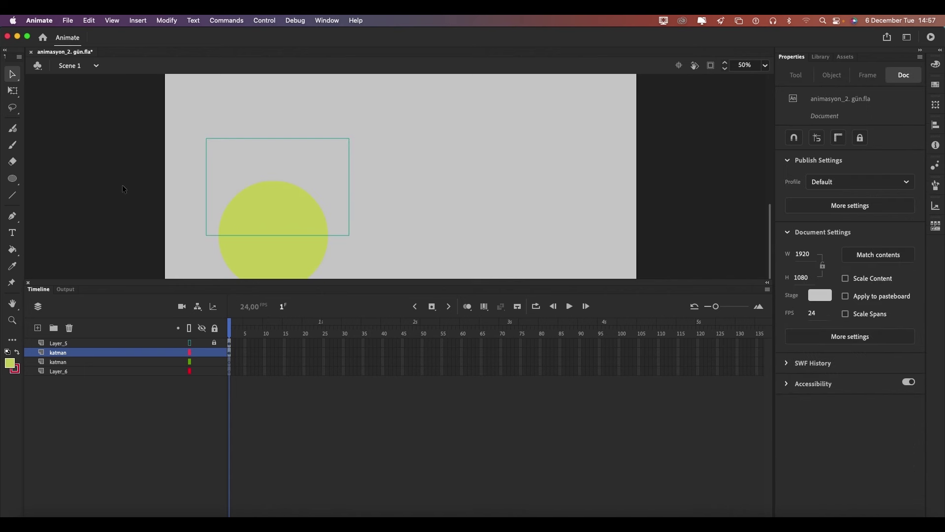
left_click(202, 343)
left_click(202, 343)
left_click(202, 344)
left_click(189, 343)
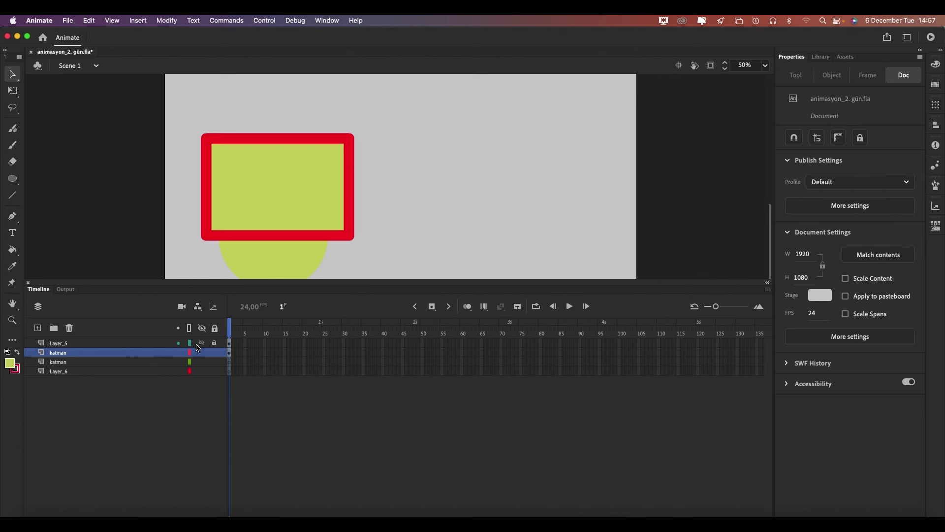
Step: Enlarge the stage area and lock only the lower katman layer and Layer_6
left_click_drag(290, 282, 290, 310)
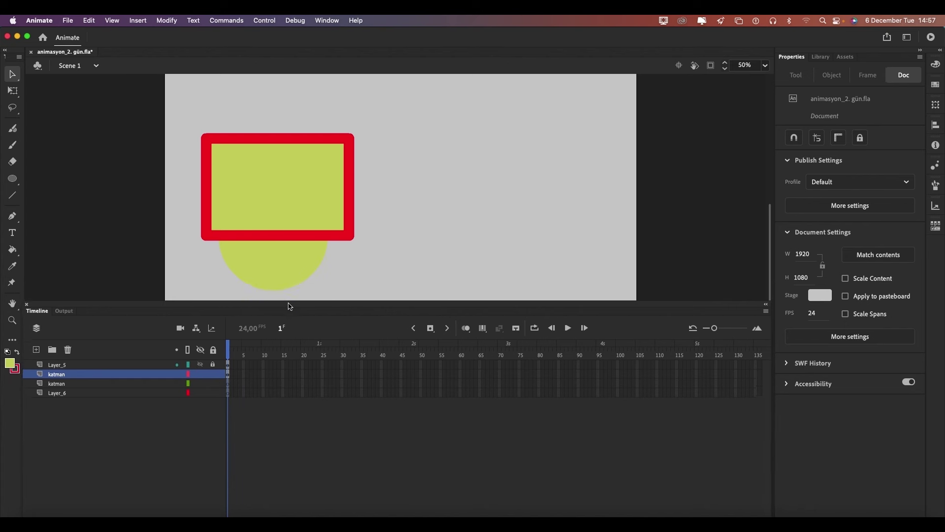
left_click(212, 356)
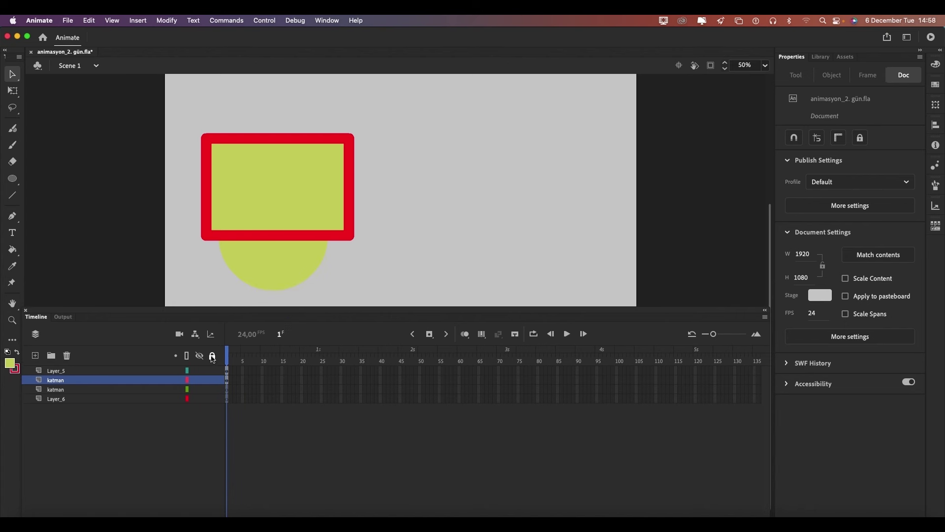
left_click(213, 357)
left_click(212, 358)
left_click(211, 390)
left_click(211, 389)
left_click(212, 356)
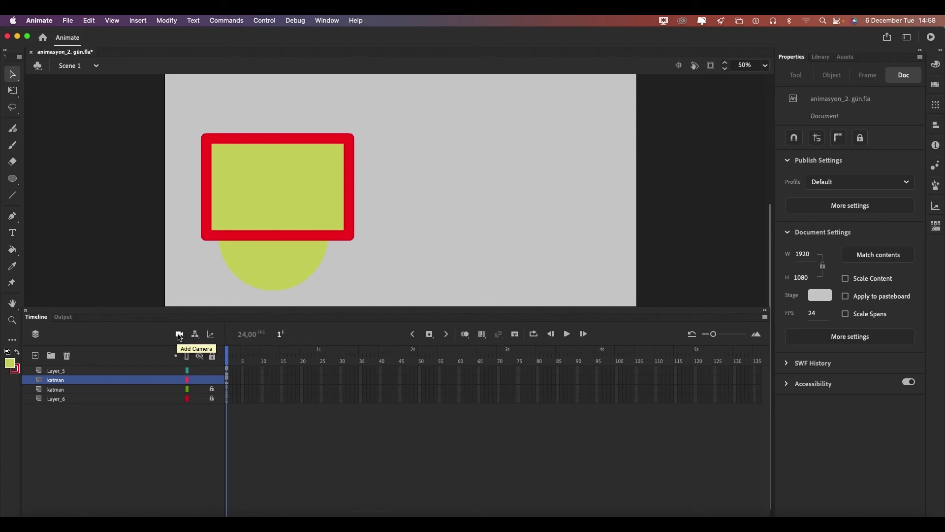
Step: Add a Camera layer through the Layer Depth view and make the timeline taller
left_click(195, 333)
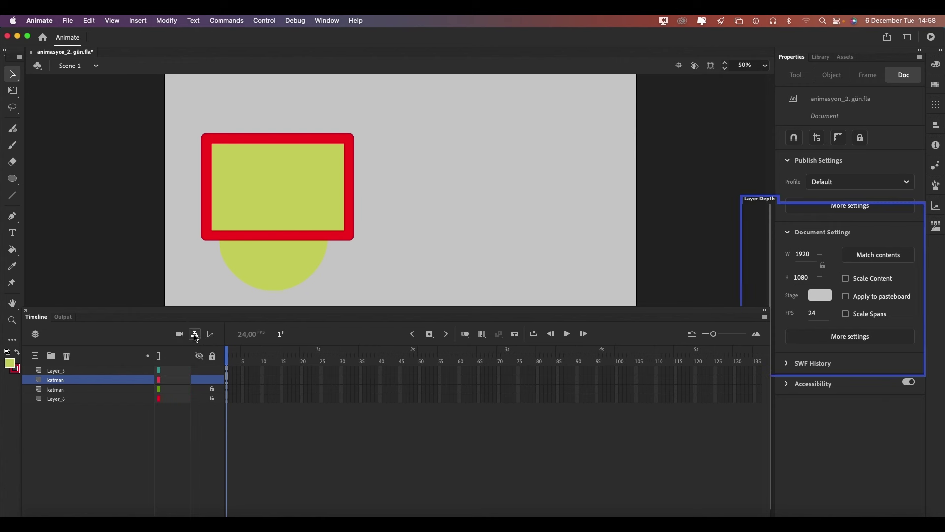
left_click(196, 334)
left_click(179, 334)
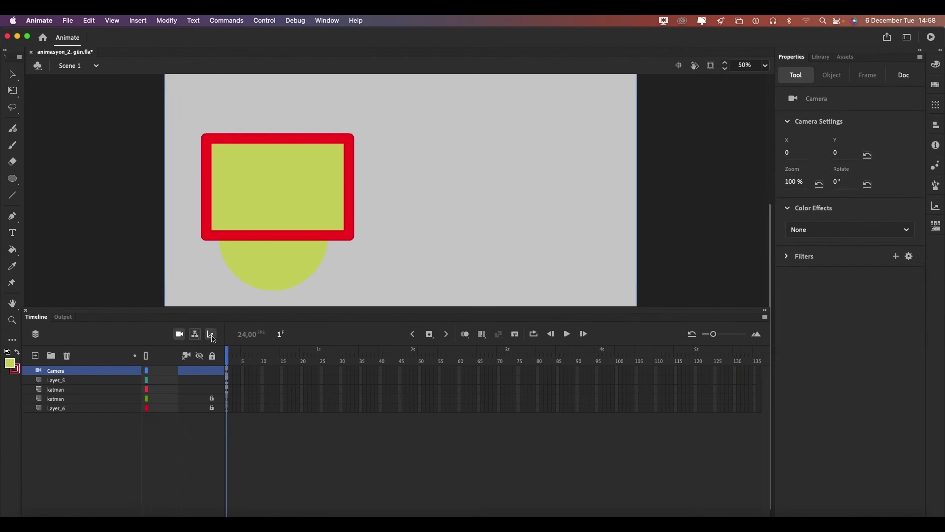
left_click(211, 333)
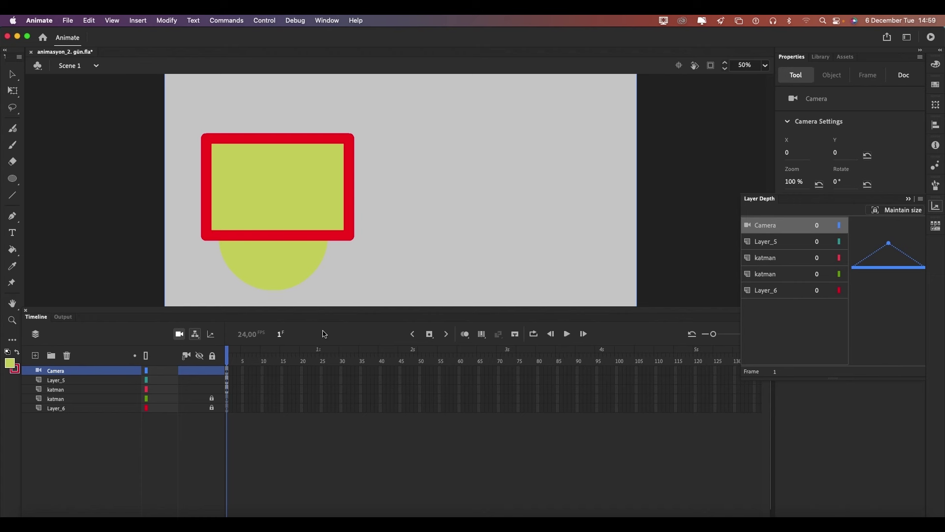
left_click_drag(323, 311, 327, 286)
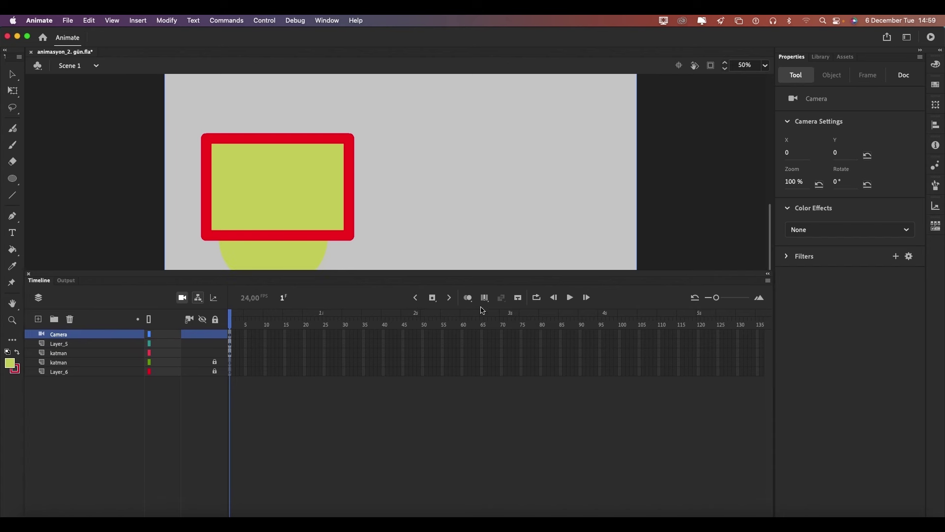
Step: Insert frames to frame 50 on all layers, then scrub the playhead to 50 and back
left_click_drag(424, 334, 425, 378)
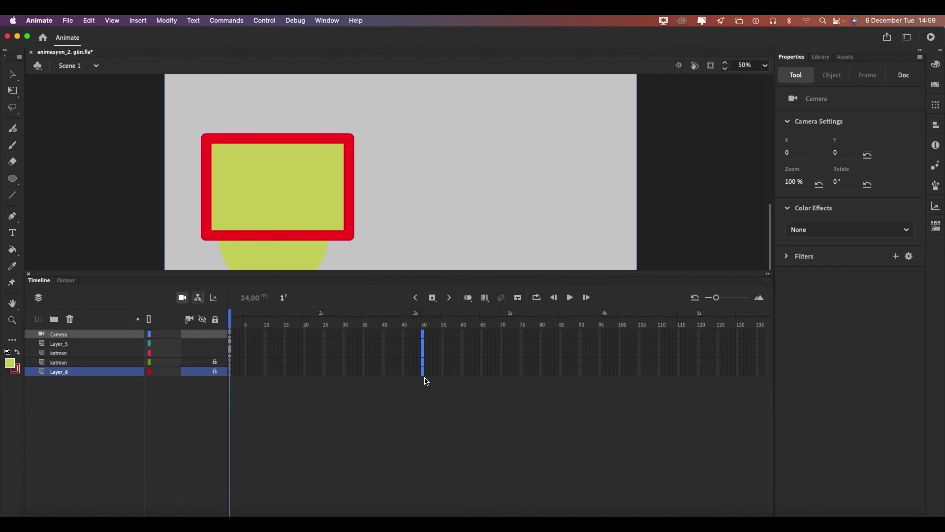
key("F5")
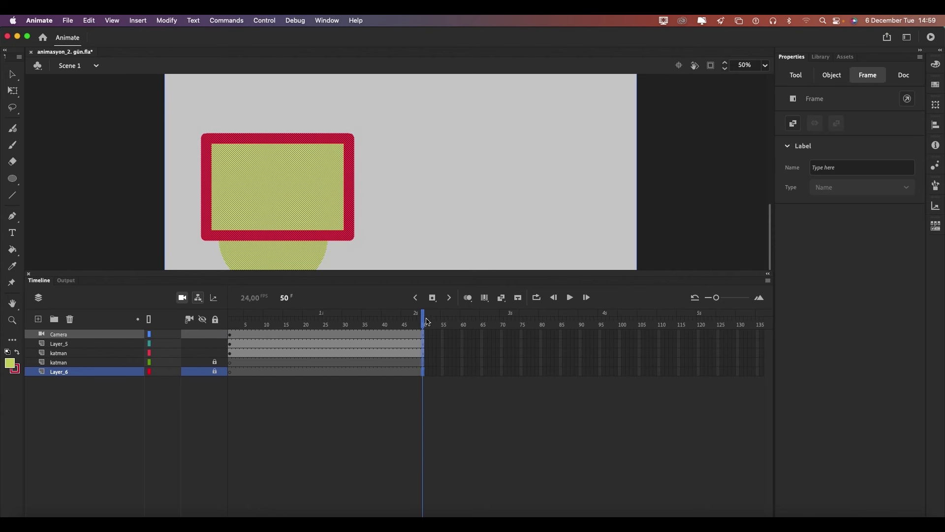
left_click(328, 319)
left_click_drag(328, 320, 423, 319)
left_click(421, 403)
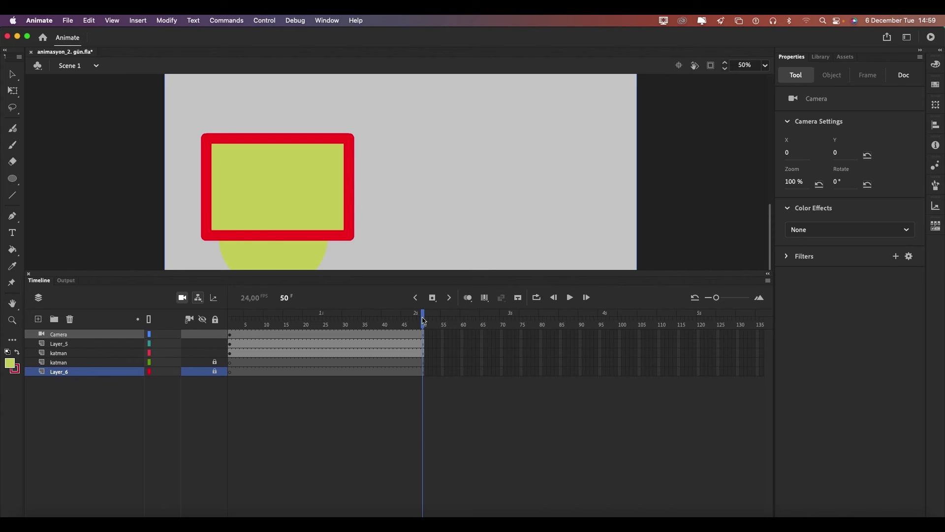
left_click_drag(423, 317, 230, 316)
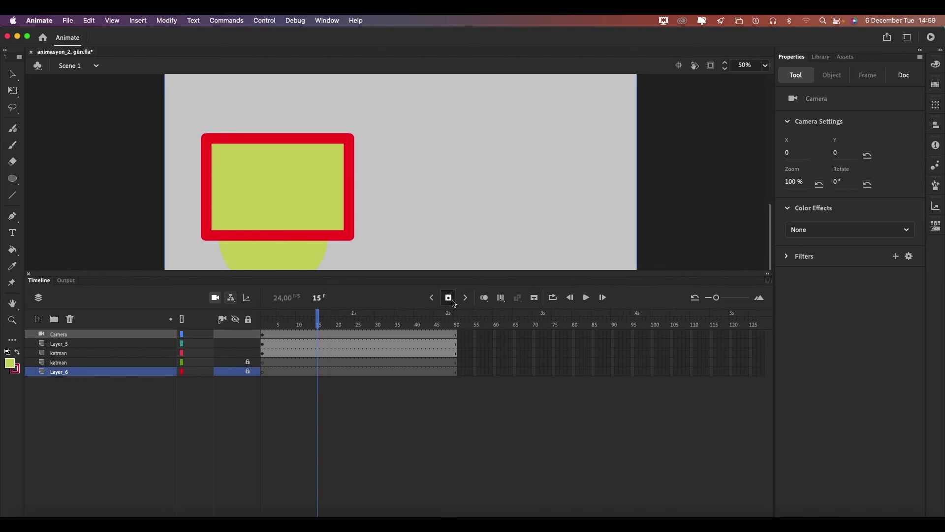
Step: Insert a full keyframe at frame 15 on the Camera layer
left_click(448, 297)
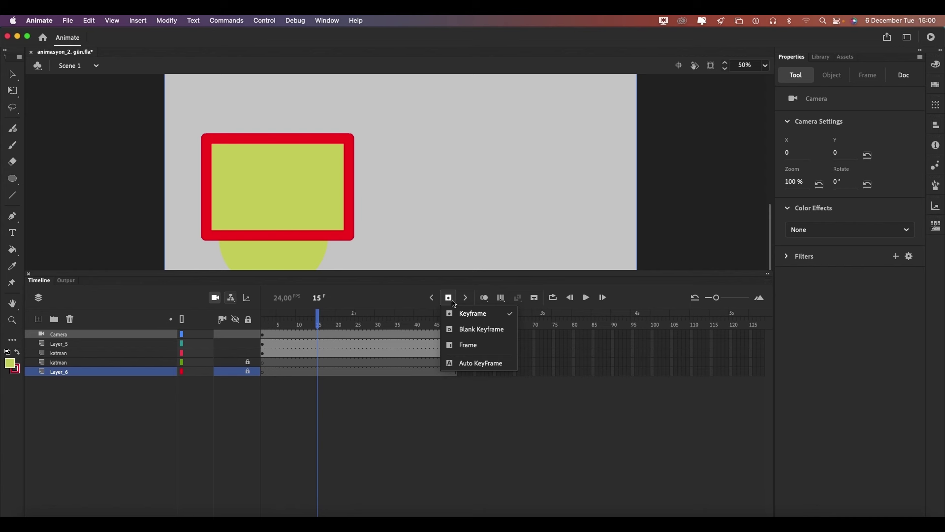
left_click(324, 339)
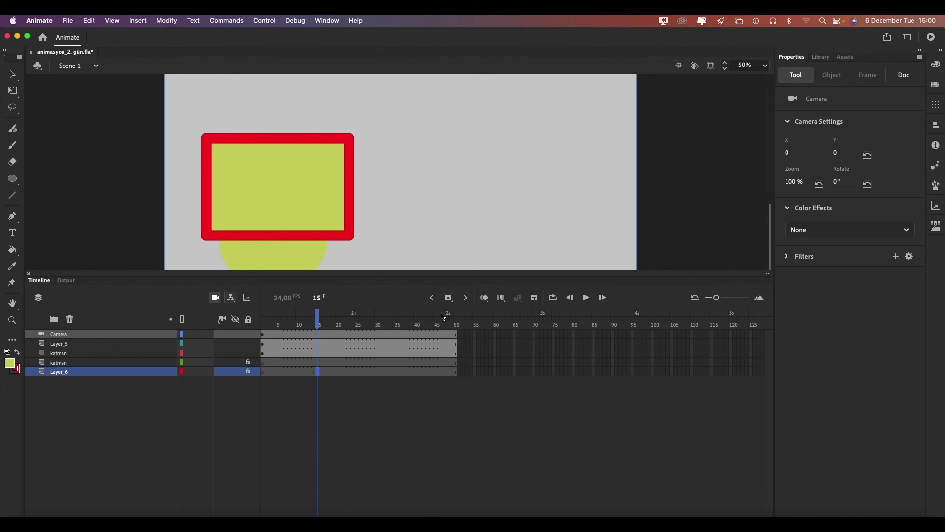
left_click(316, 334)
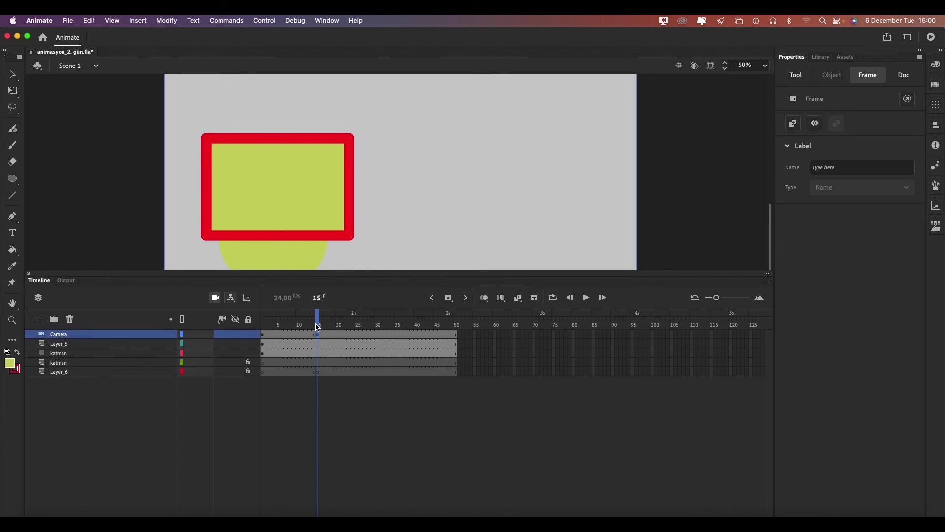
mouse_move(318, 324)
left_mouse_down()
mouse_move(263, 325)
mouse_move(317, 325)
left_mouse_up()
key("v")
left_click(413, 215)
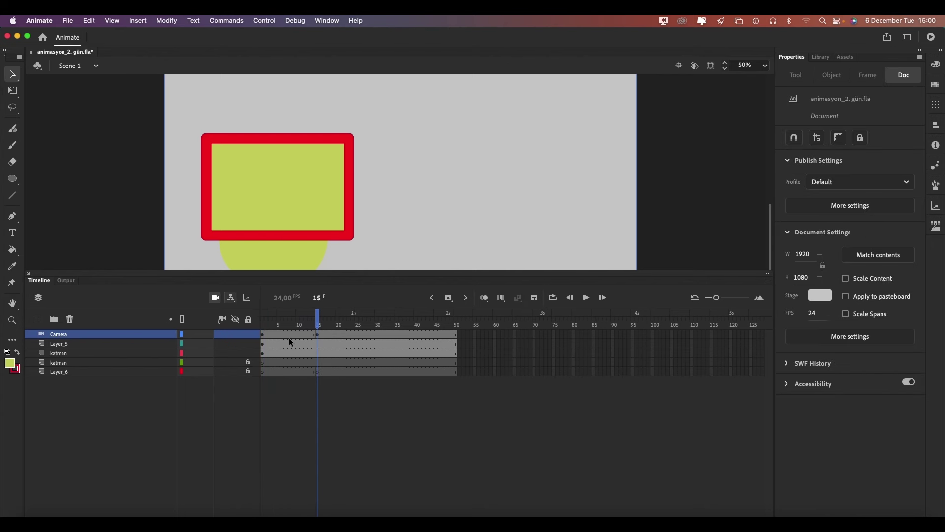
left_click(125, 342)
left_click(69, 318)
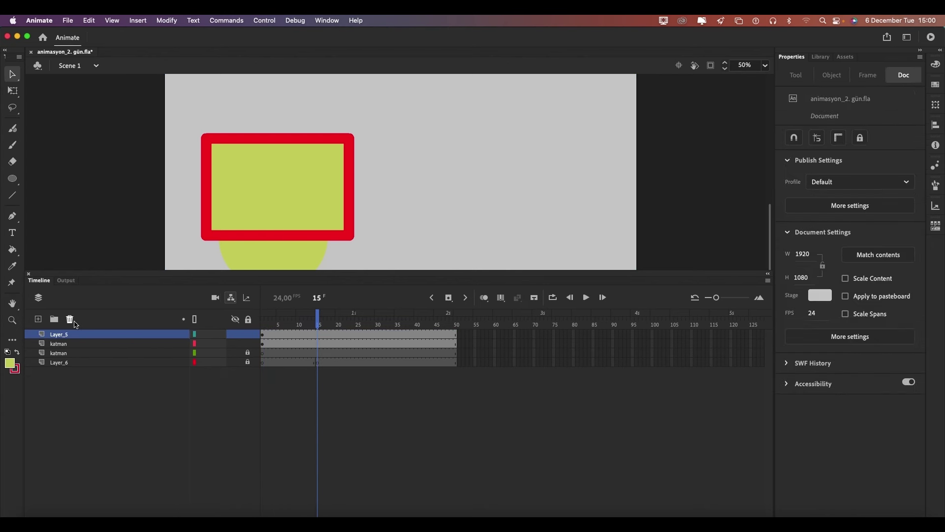
left_click(324, 333)
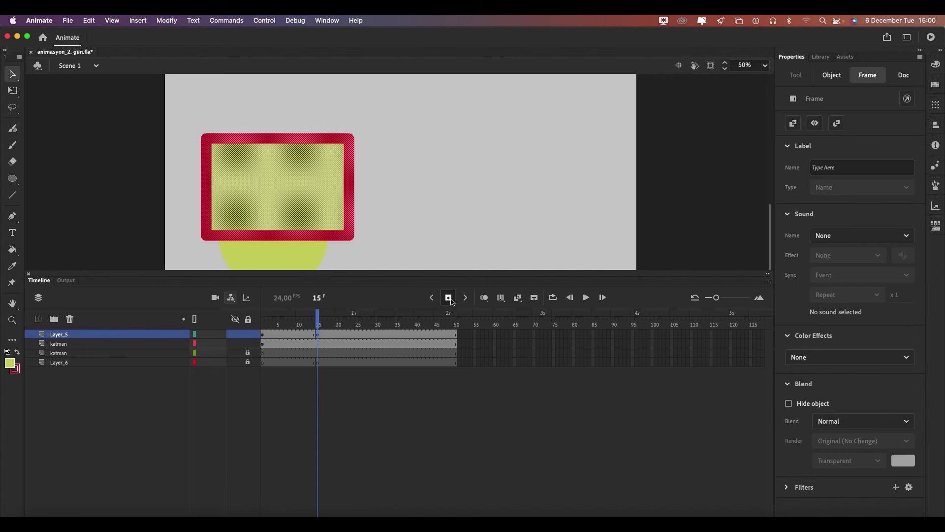
left_click_drag(283, 215, 467, 183)
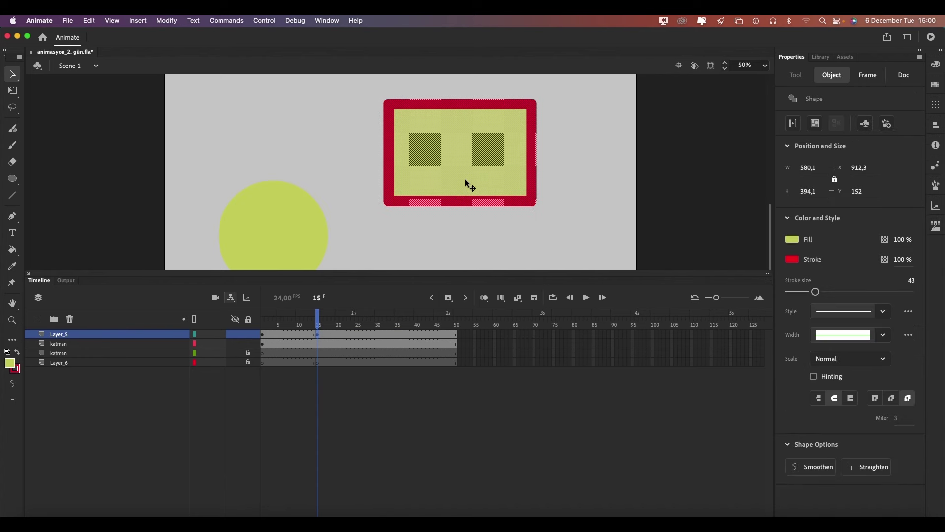
key("super+z")
left_click(263, 344)
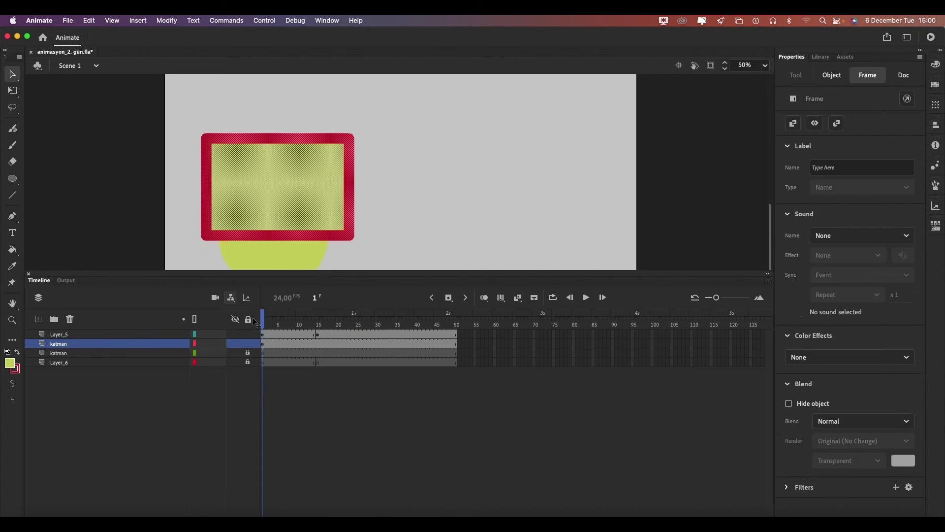
left_click_drag(263, 324, 318, 323)
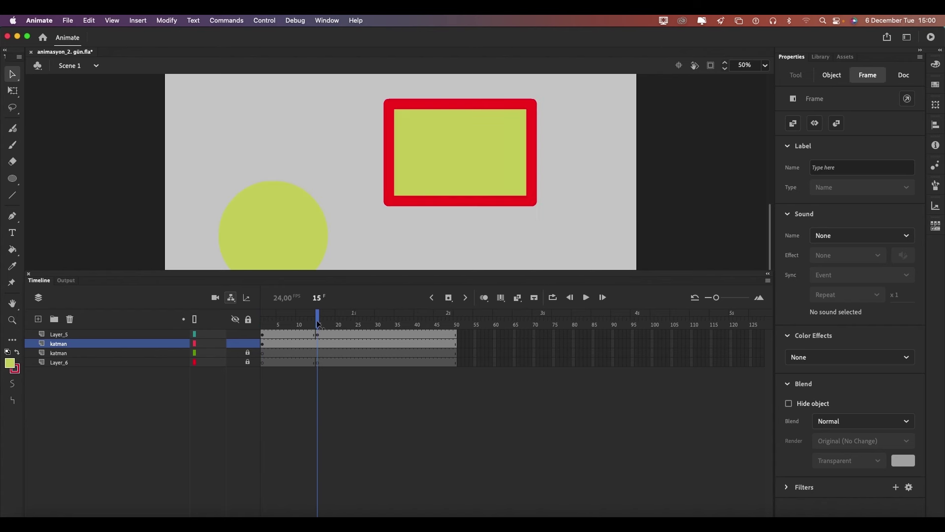
left_click(243, 194)
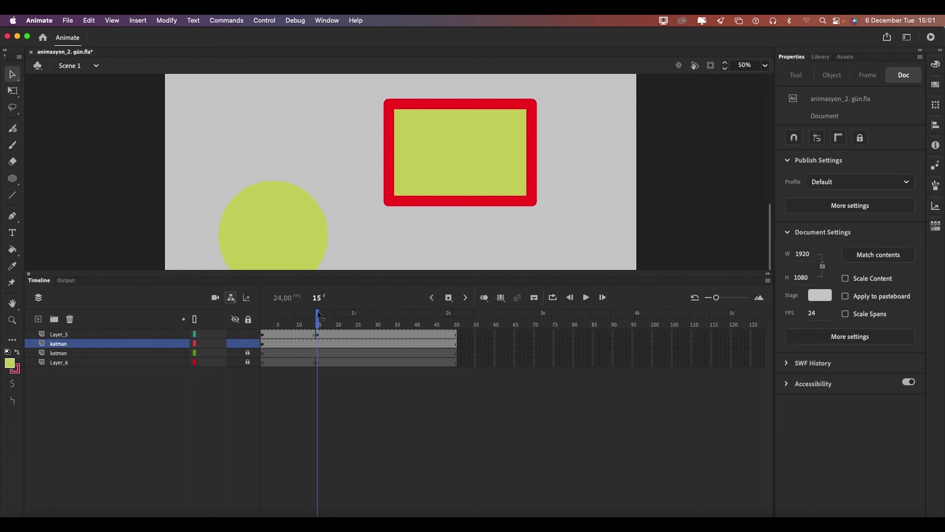
mouse_move(317, 316)
left_mouse_down()
mouse_move(267, 315)
mouse_move(454, 315)
left_mouse_up()
left_click(455, 333)
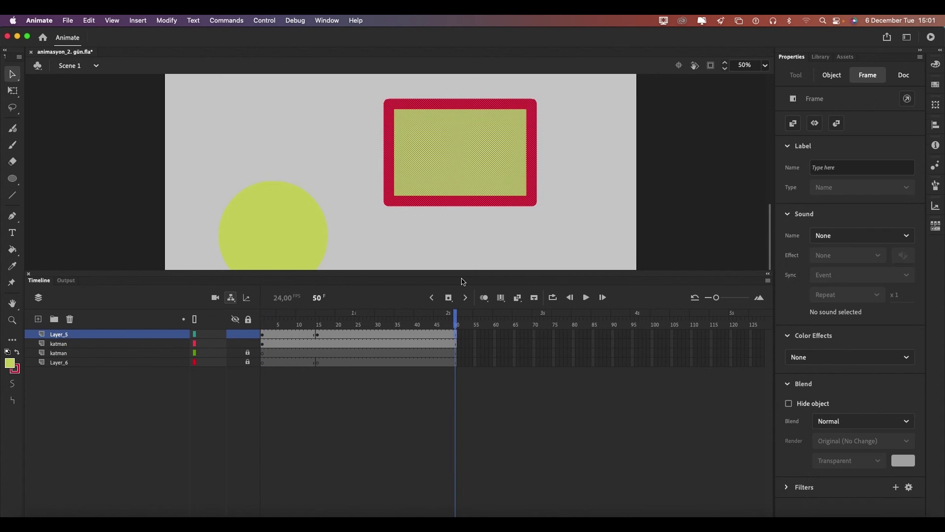
Step: On Layer_5, add a keyframe at frame 50 and a blank keyframe at frame 53
left_click(448, 298)
key("period")
key("period")
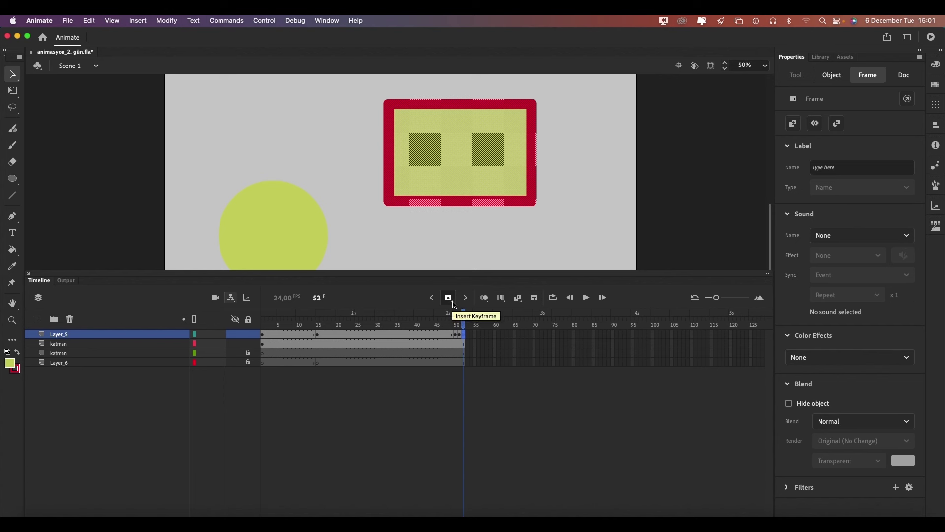
left_click(449, 298)
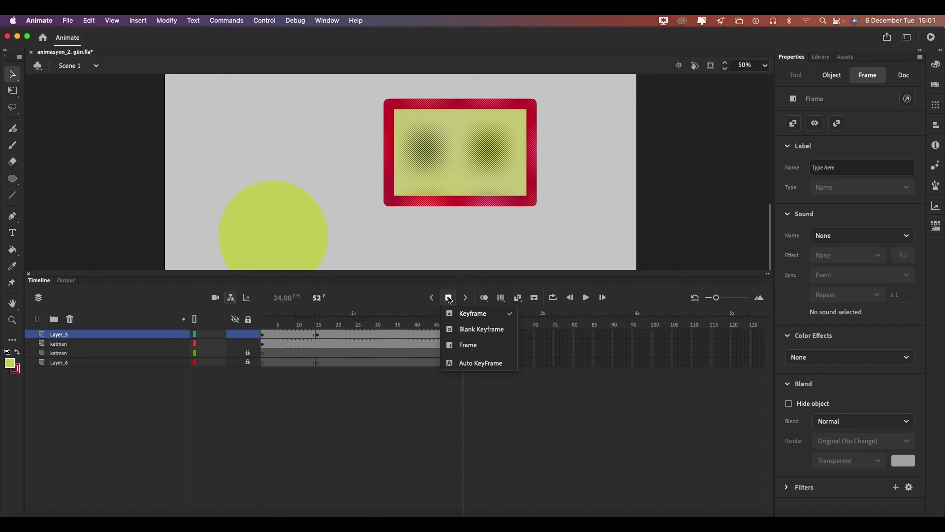
left_click(481, 329)
key("period")
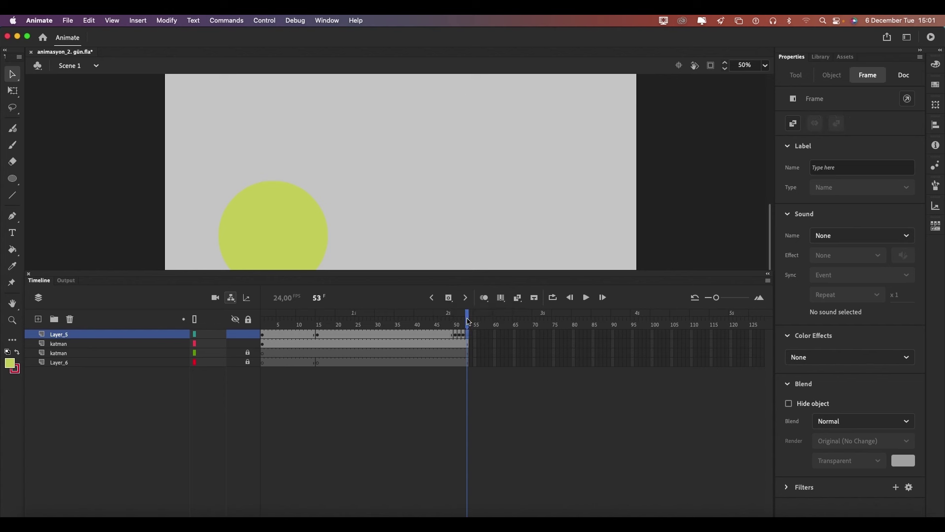
left_click_drag(468, 320, 463, 321)
Step: Extend all layers with plain frames out to frame 62
left_click(394, 271)
left_click_drag(392, 278, 392, 319)
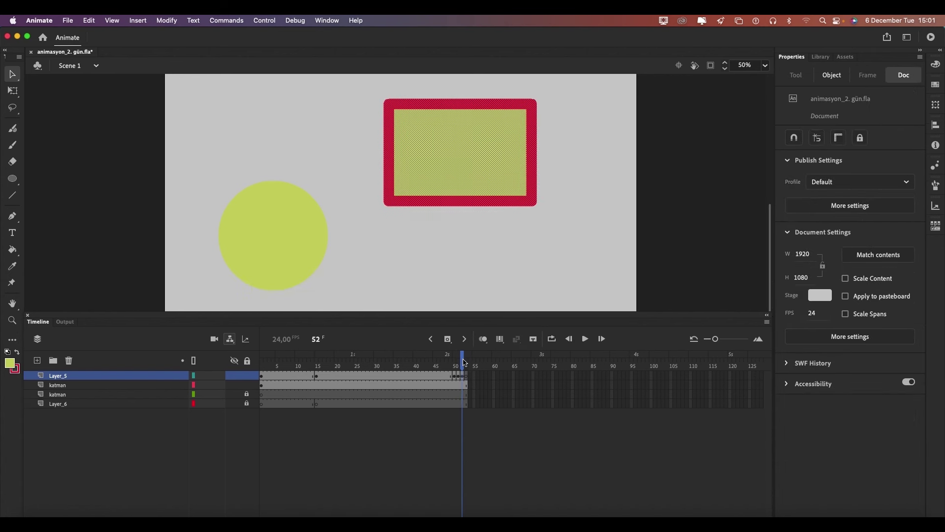
mouse_move(463, 360)
left_mouse_down()
mouse_move(434, 361)
mouse_move(466, 360)
left_mouse_up()
left_click(447, 339)
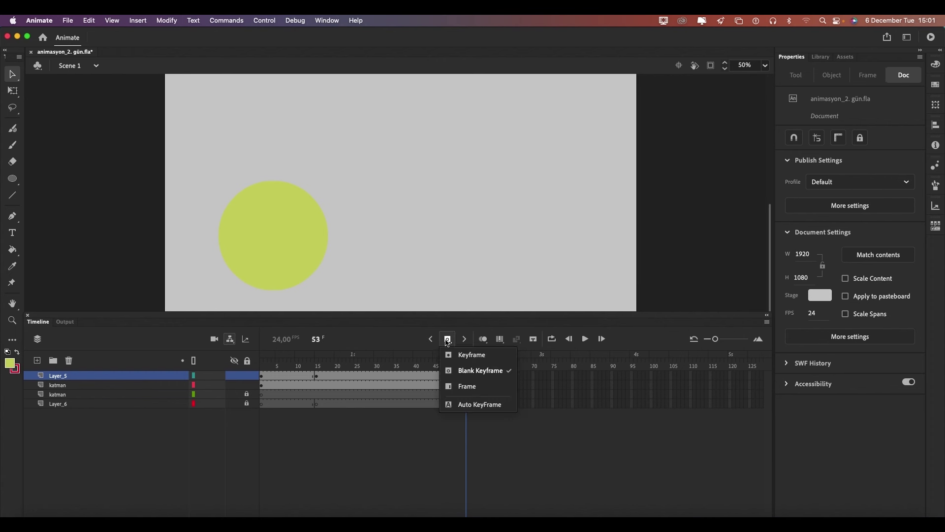
left_click(467, 386)
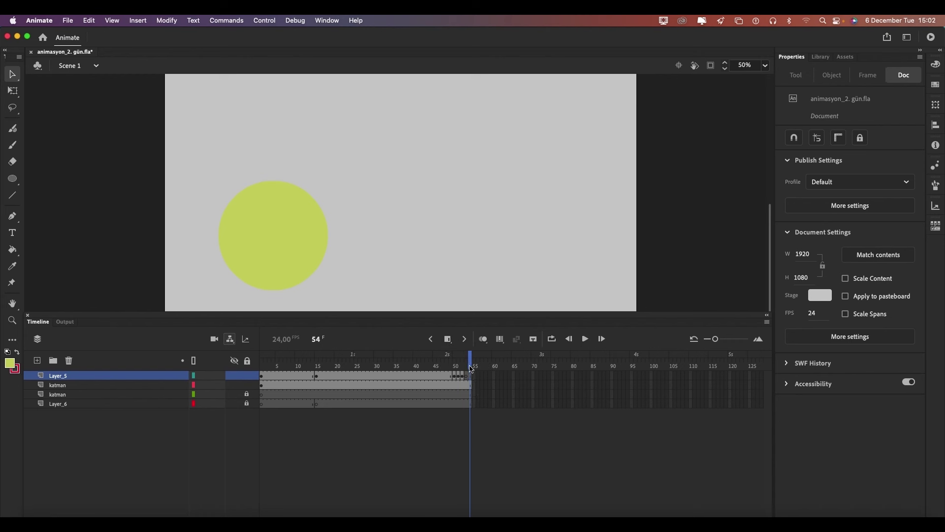
left_click(447, 339)
left_click(447, 339)
left_click(447, 339)
left_click(448, 339)
mouse_move(499, 360)
left_mouse_down()
mouse_move(470, 360)
mouse_move(500, 359)
left_mouse_up()
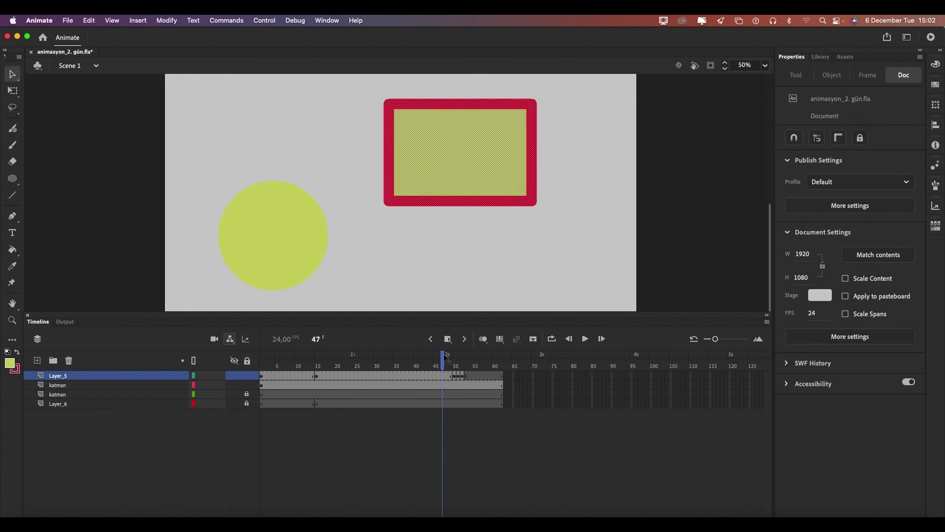
left_click(286, 264)
mouse_move(501, 360)
left_mouse_down()
mouse_move(474, 360)
mouse_move(504, 361)
left_mouse_up()
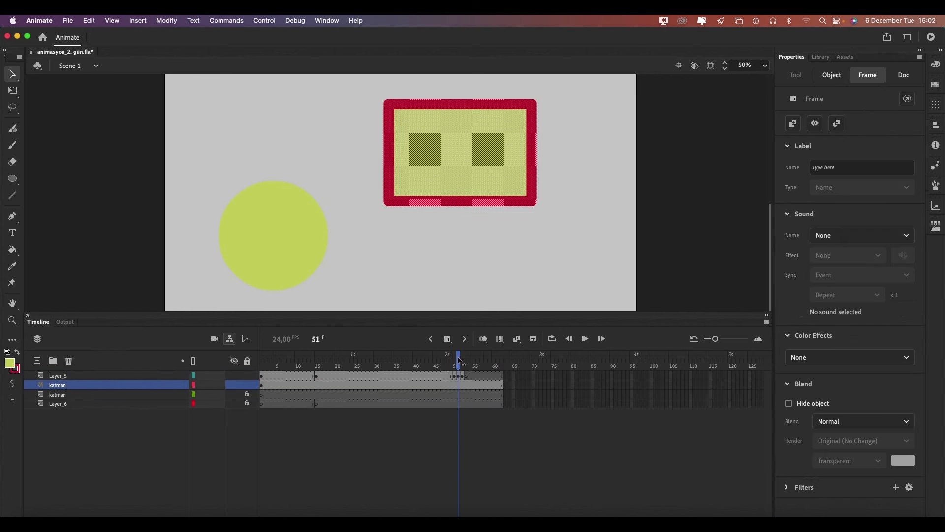
key("super+shift+a")
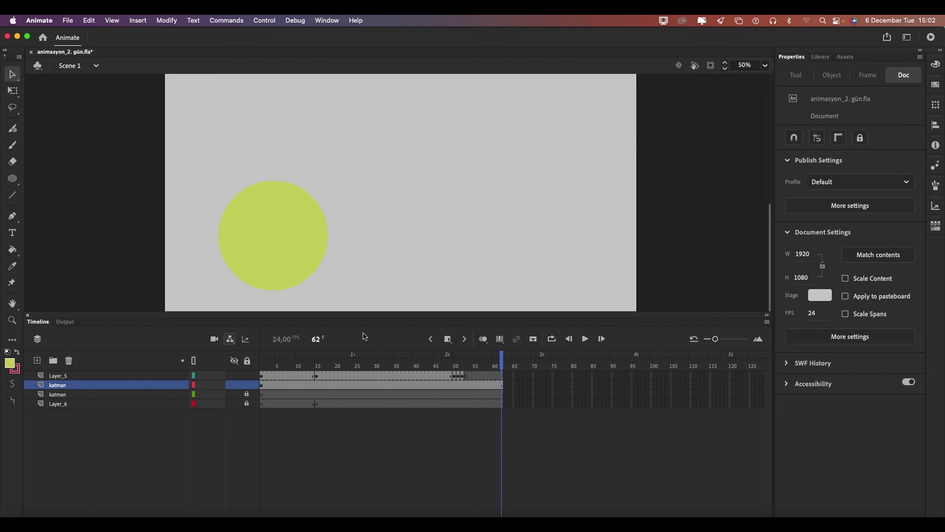
Step: Add more frames across the layers, then select both shapes at frame 49
left_click(447, 339)
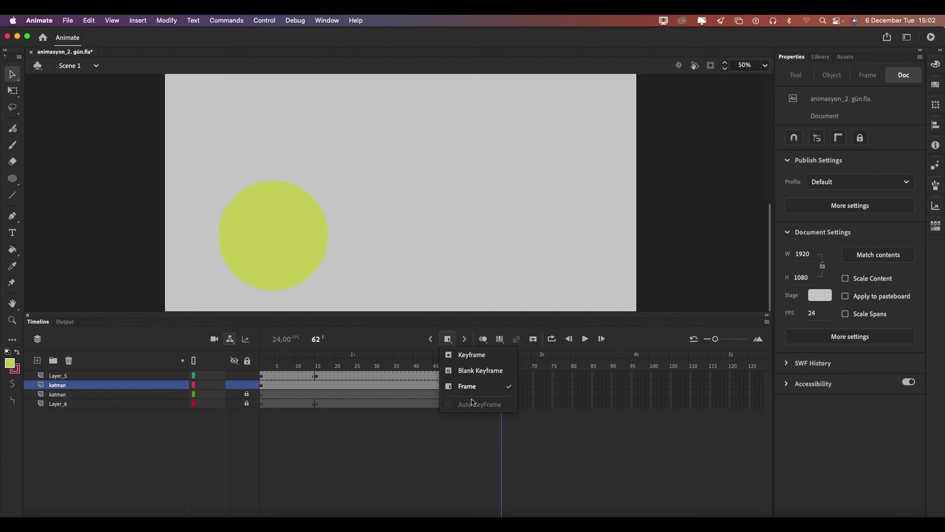
left_click(405, 336)
left_click(325, 366)
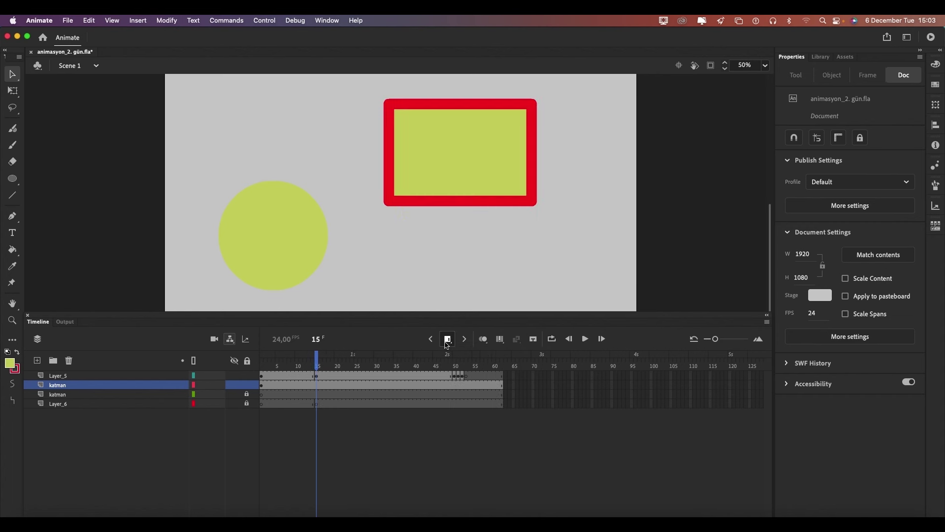
left_click(446, 339)
left_click(467, 386)
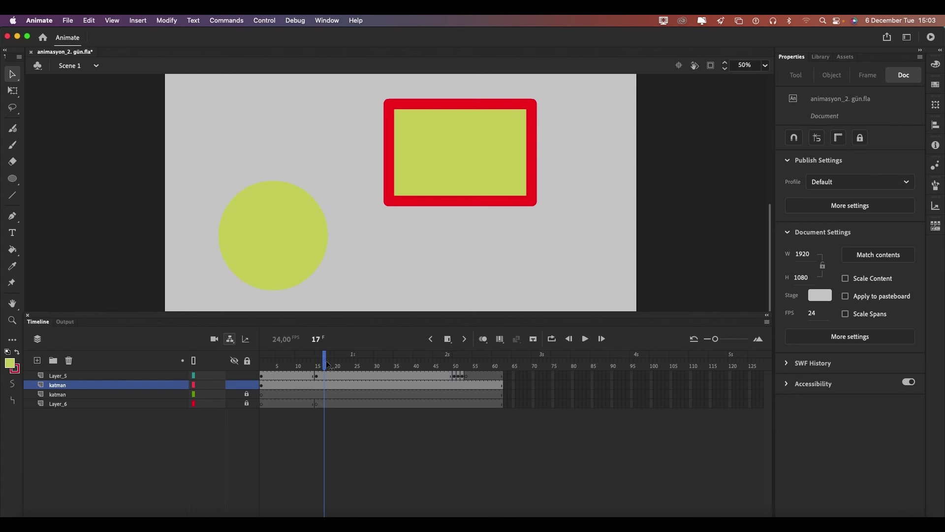
mouse_move(473, 362)
left_mouse_down()
mouse_move(262, 362)
mouse_move(497, 365)
left_mouse_up()
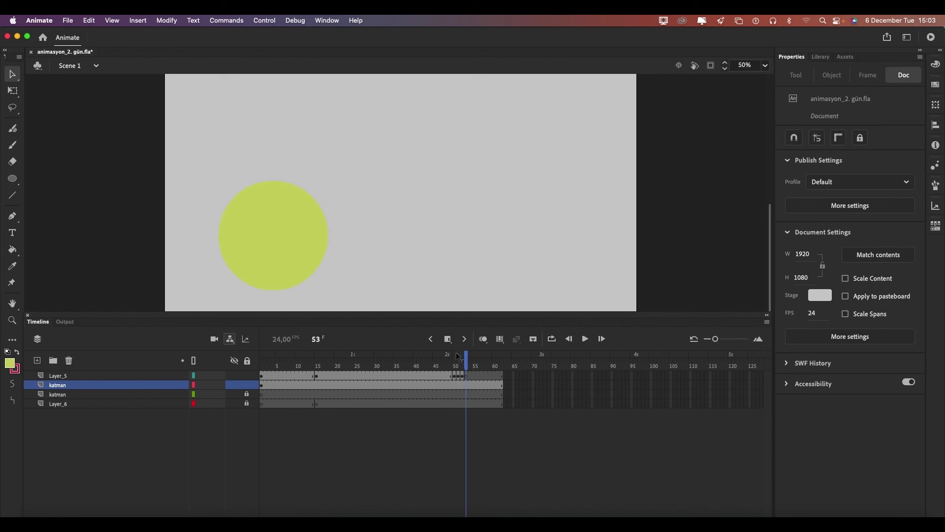
mouse_move(460, 358)
left_mouse_down()
mouse_move(490, 359)
mouse_move(450, 359)
left_mouse_up()
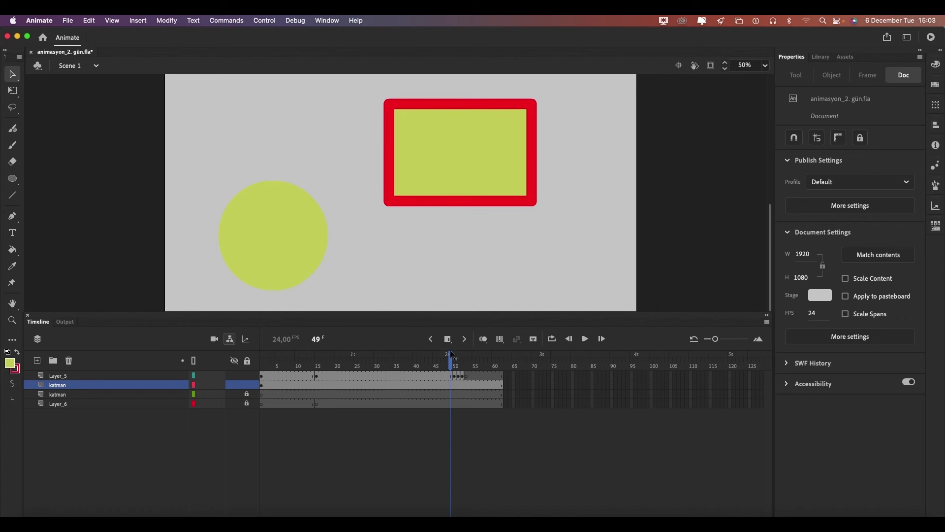
key("super+a")
Step: Delete both shapes at frame 49 and remove the katman and Layer_6 layers
key("Delete")
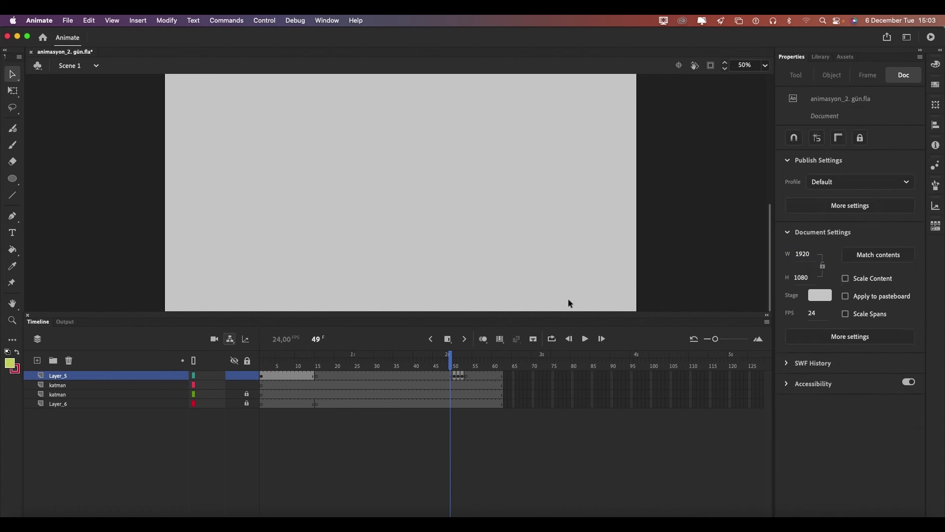
left_click(129, 387)
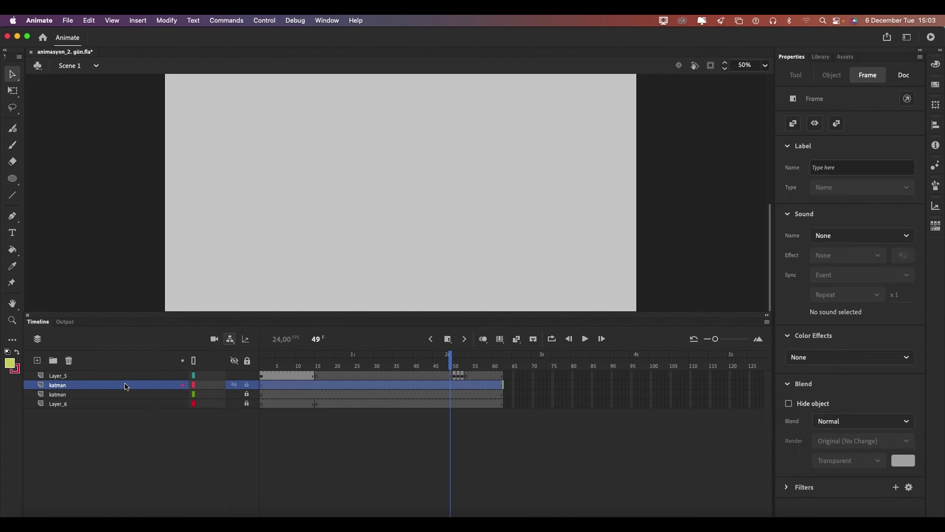
left_click(129, 404)
left_click(84, 386, "shift")
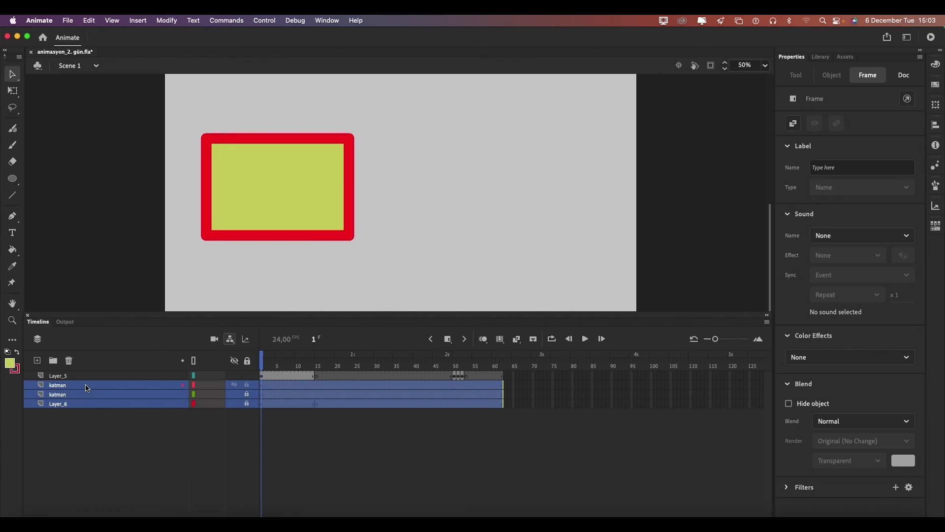
left_click(69, 361)
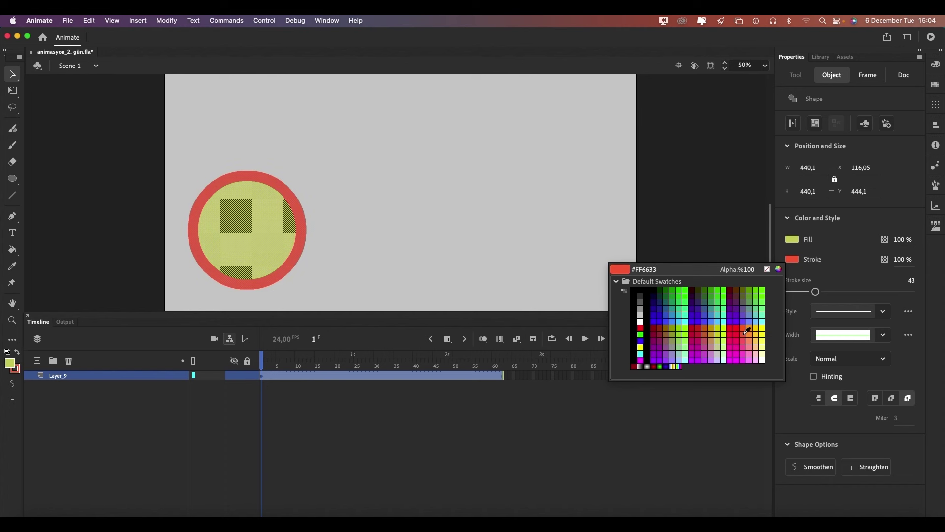
Step: Swap the circle's colours, place two yellow rings on the ball, and delete their outer arcs
left_click(747, 332)
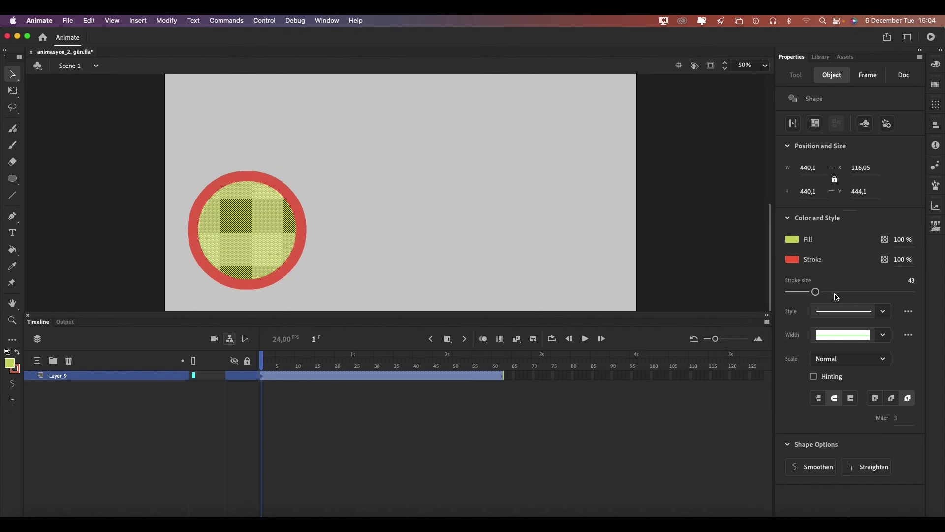
left_click(17, 353)
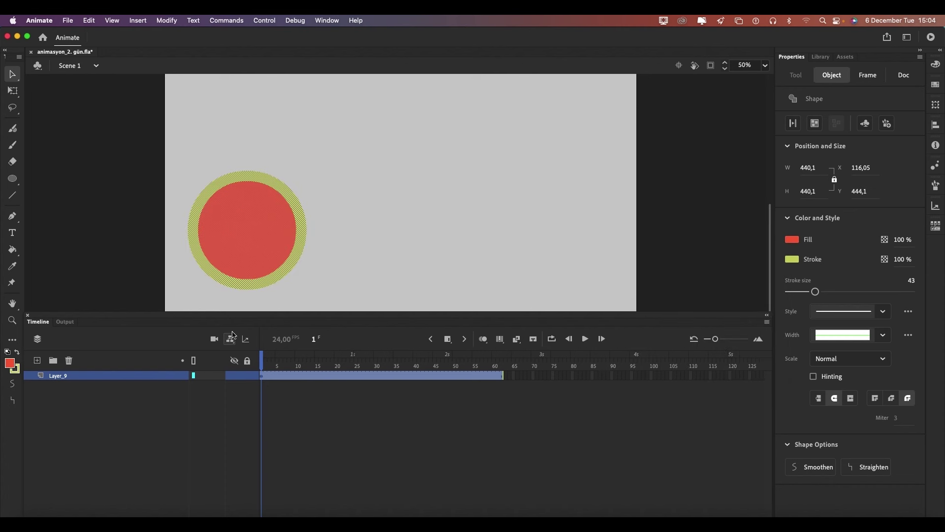
left_click_drag(301, 255, 361, 252)
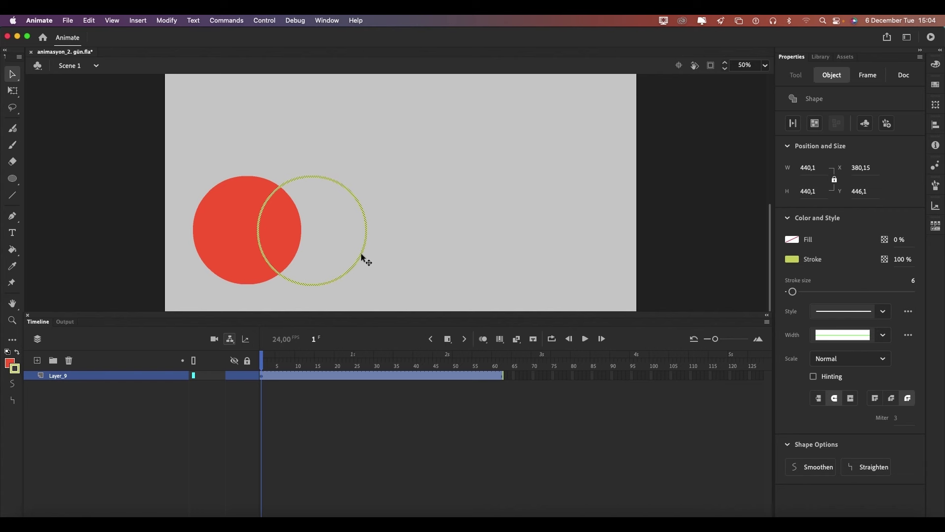
left_click_drag(361, 258, 228, 259)
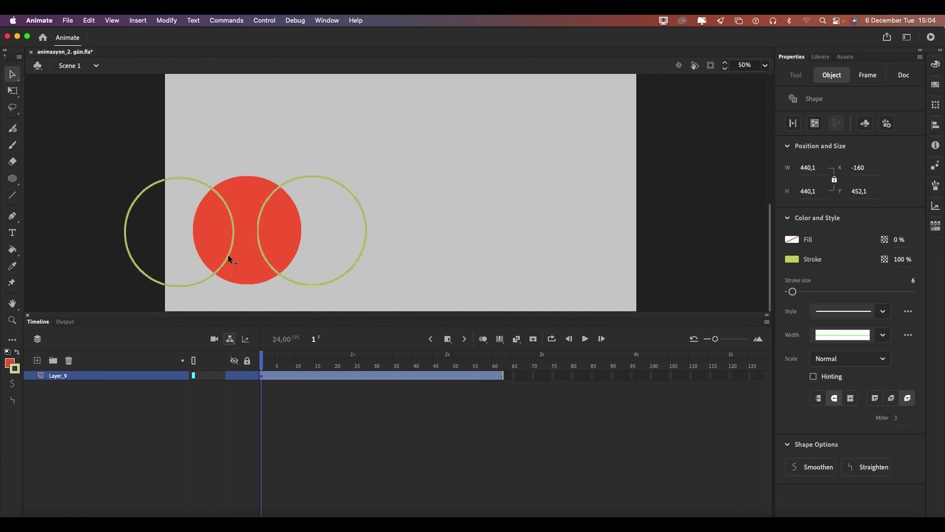
left_click(485, 258)
left_click(306, 184)
key("Delete")
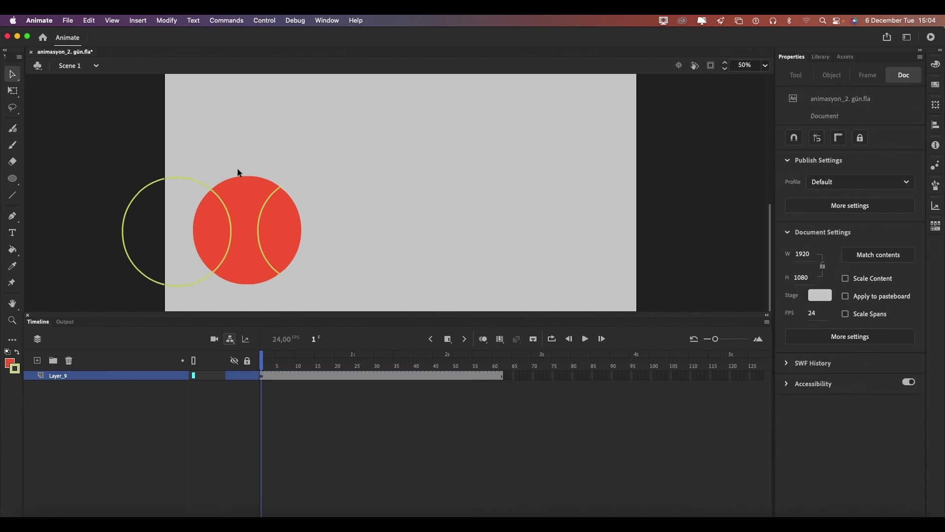
left_click(182, 176)
key("Delete")
Step: Marquee-select the whole ball and check its sections
left_click_drag(173, 170, 341, 291)
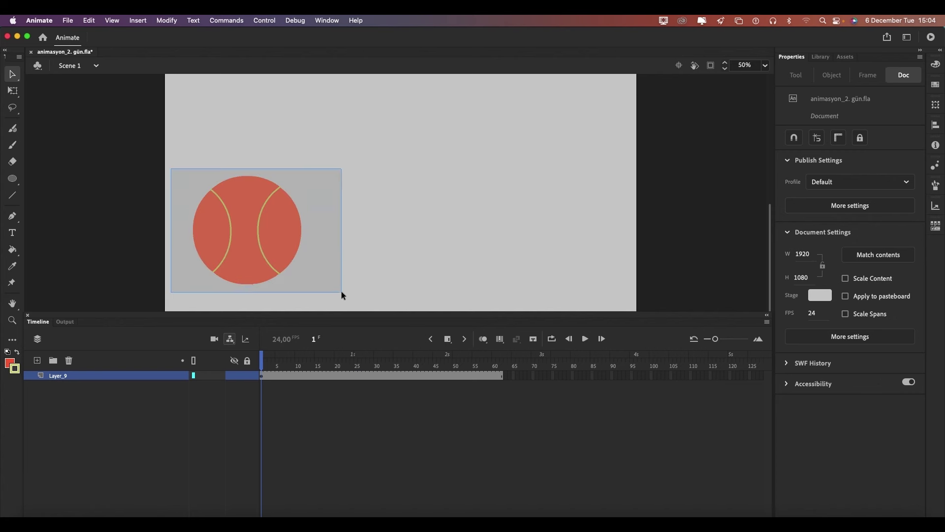
left_click(333, 258)
left_click_drag(171, 158, 353, 310)
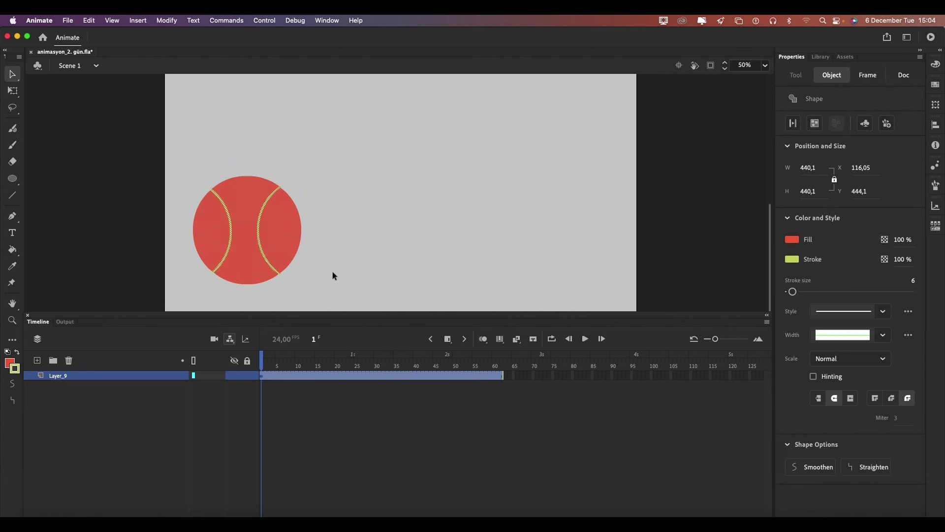
left_click(793, 123)
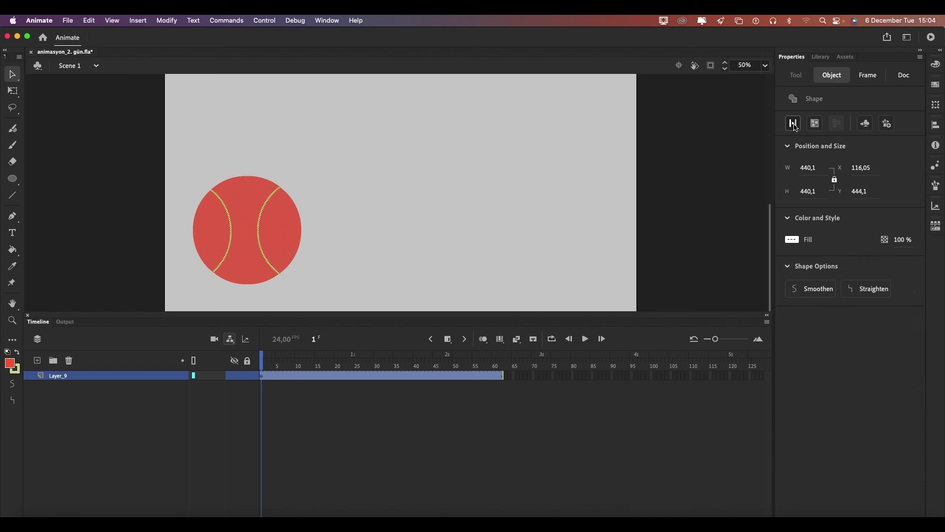
left_click(398, 194)
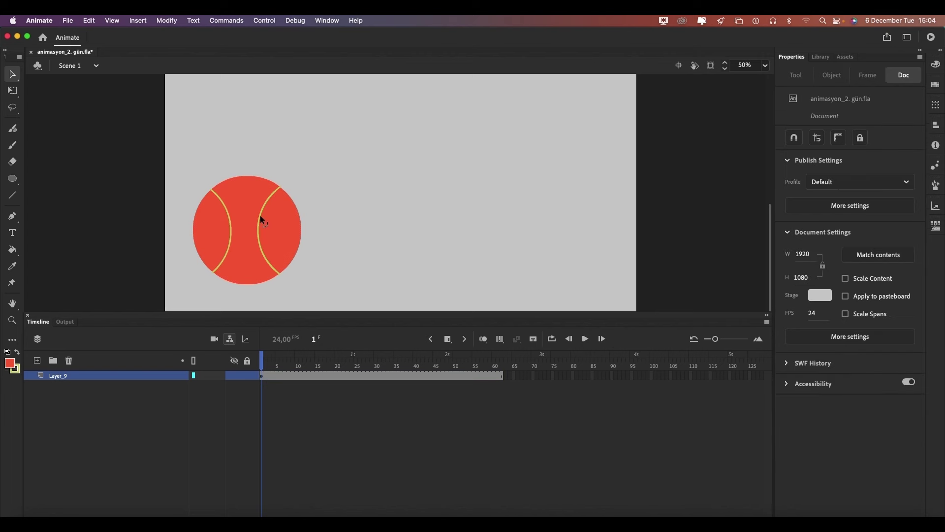
left_click(277, 221)
left_click(331, 220)
Step: Set the Paint Bucket fill to a deep red in the Color Picker
key("k")
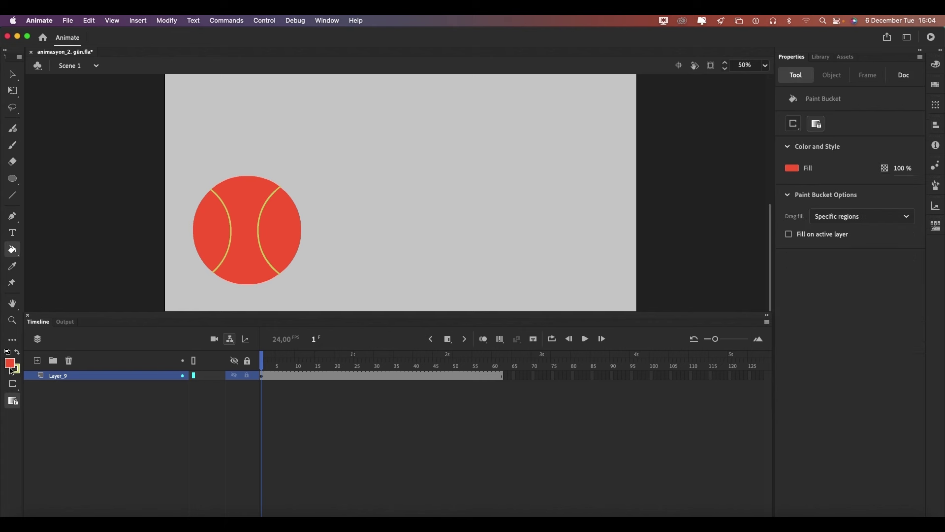
left_click(12, 367)
left_click(188, 404)
left_click(160, 160)
left_click(150, 128)
left_click(224, 99)
Step: Fill the upper-right, lower-right and left arcs with the dark red
left_click(268, 211)
left_click(13, 384)
left_click(60, 398)
left_click(273, 269)
left_click(230, 245)
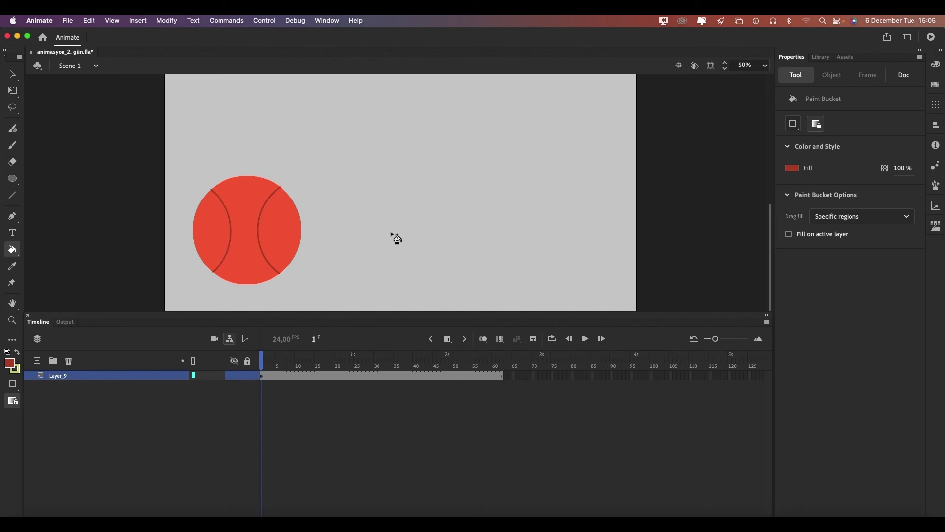
key("v")
left_click_drag(361, 150, 154, 313)
Step: Group the ball, move it up-right, and convert it to a Graphic symbol named 'basketbol'
key("super+g")
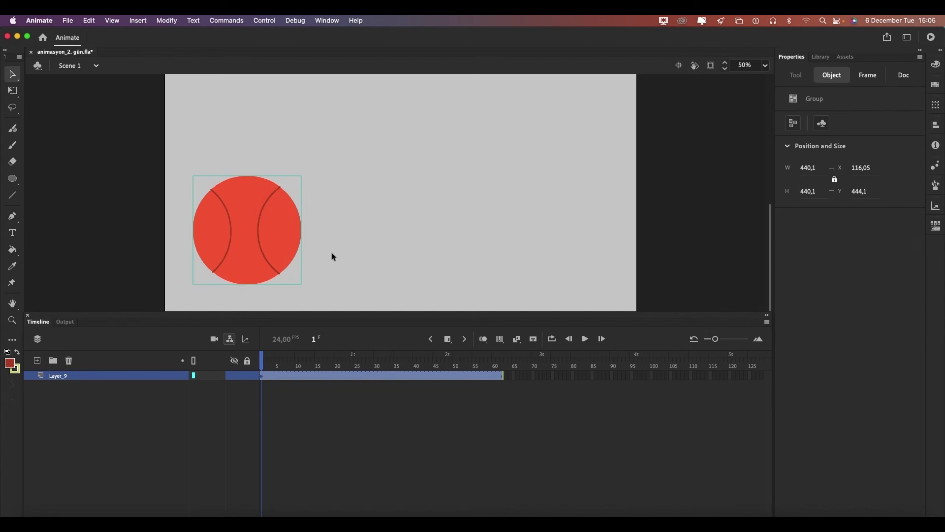
left_click_drag(255, 270, 286, 213)
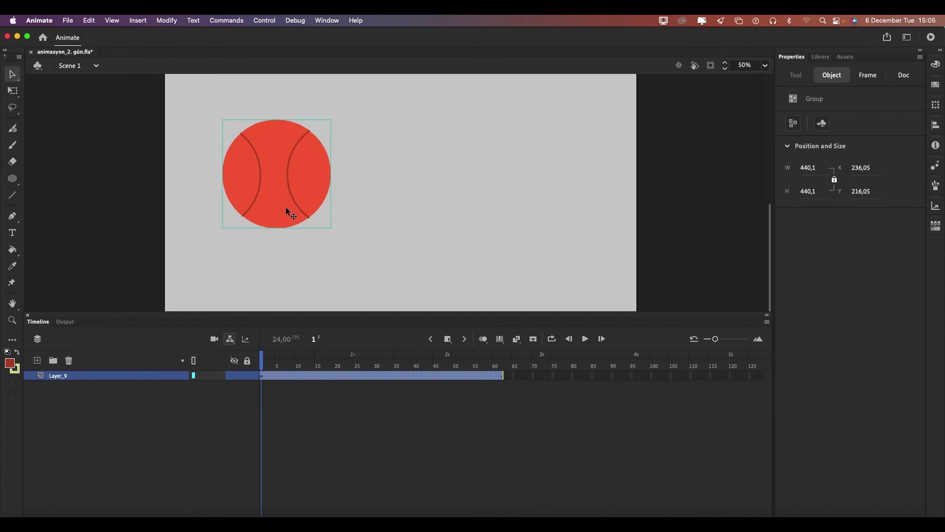
right_click(282, 196)
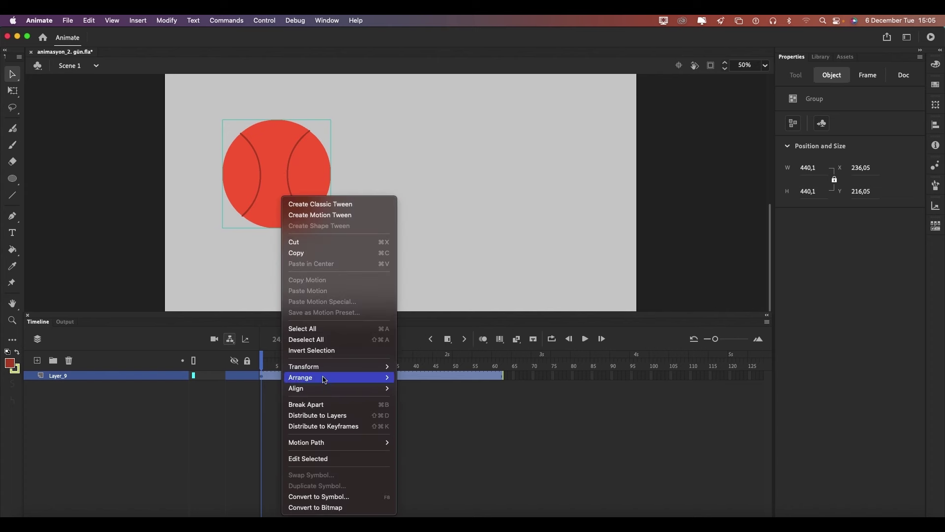
left_click(323, 496)
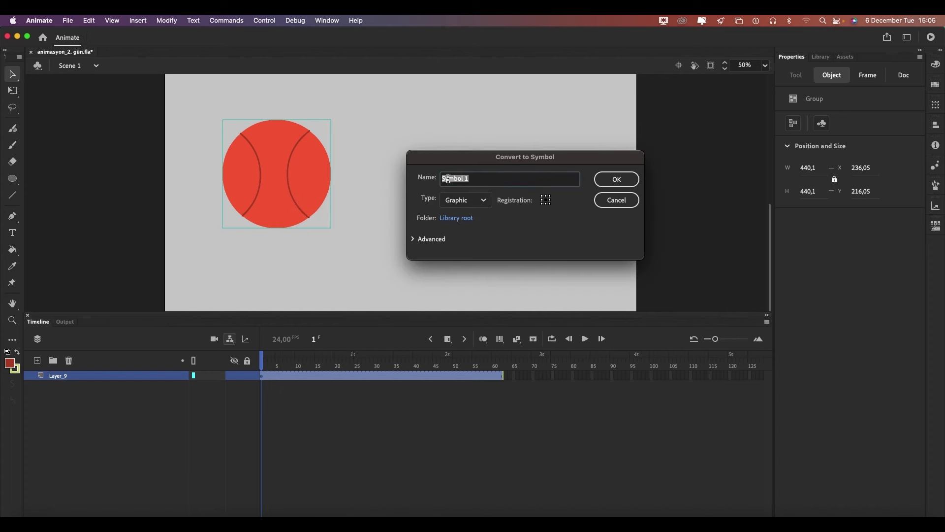
type("bas")
type("ketbol")
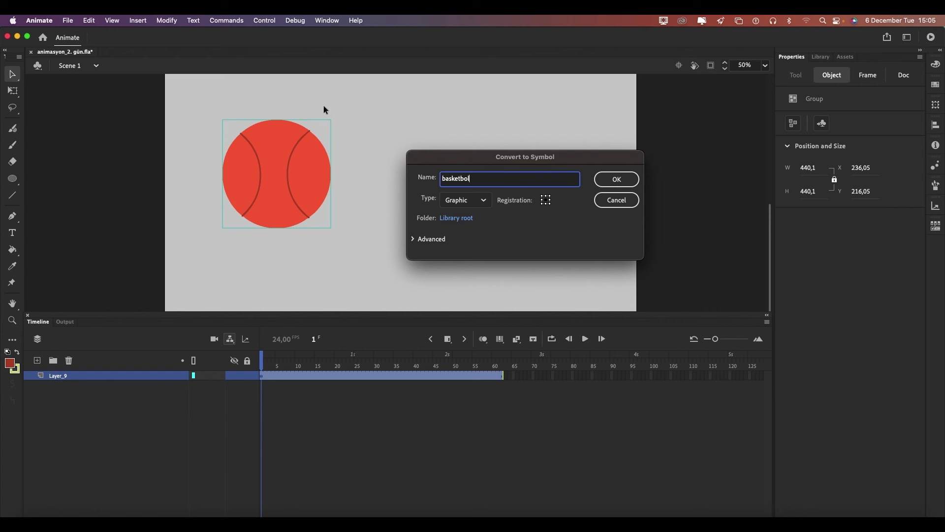
left_click(472, 179)
left_click(616, 179)
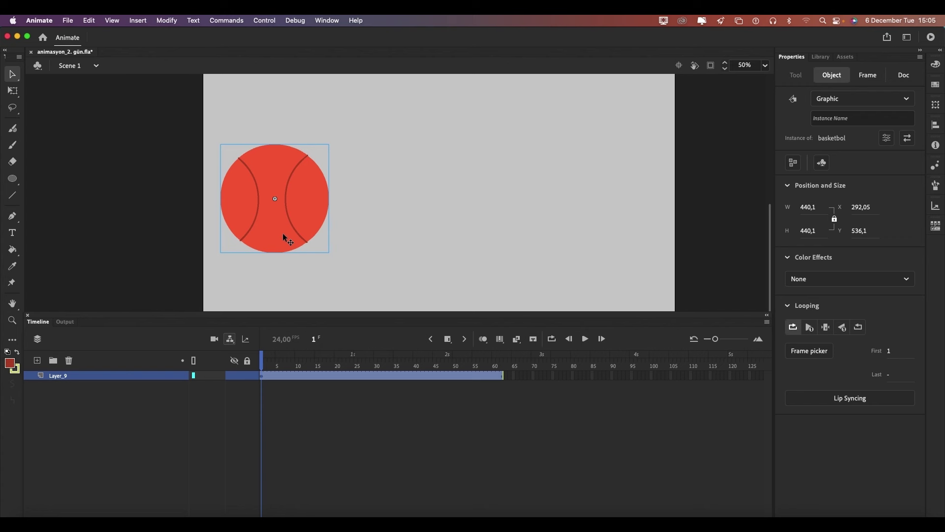
Step: Add keyframes at frames 2 and 3, nudging the ball up-right on each
left_click(415, 214)
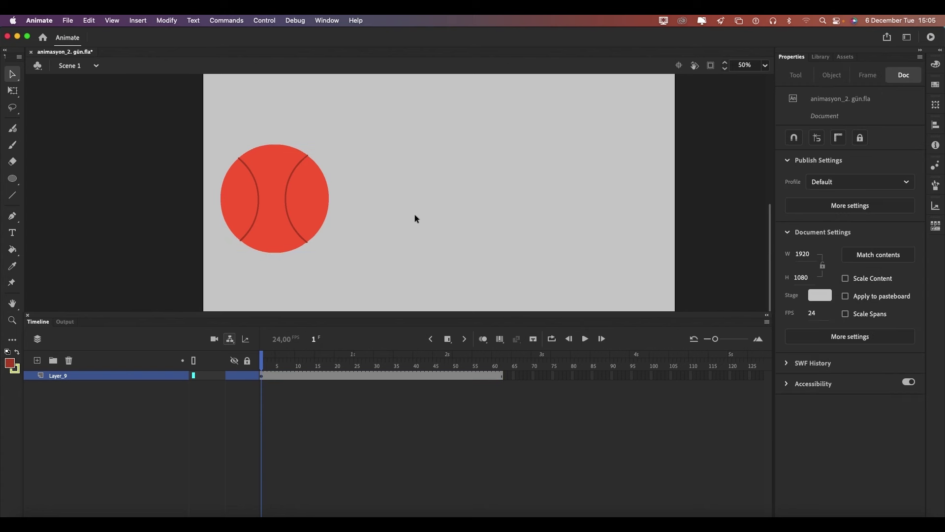
left_click(260, 220)
key("F6")
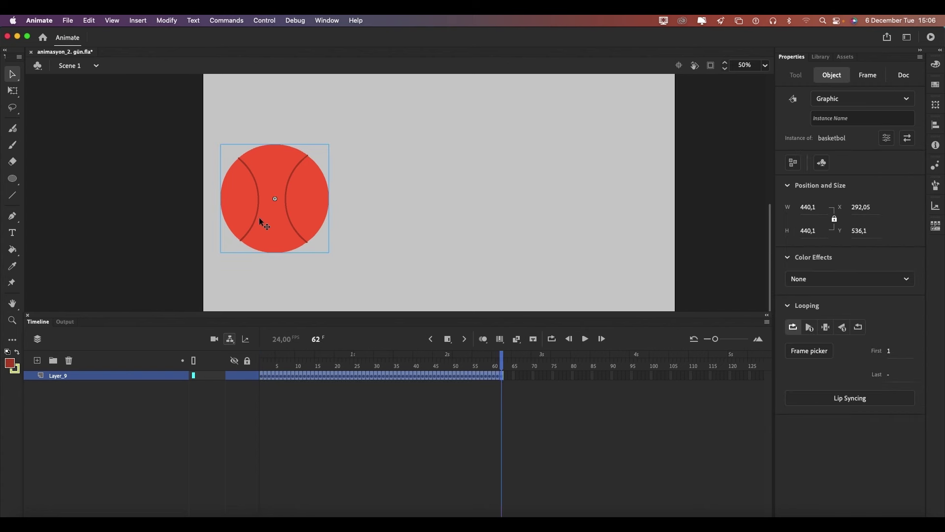
key("super+z")
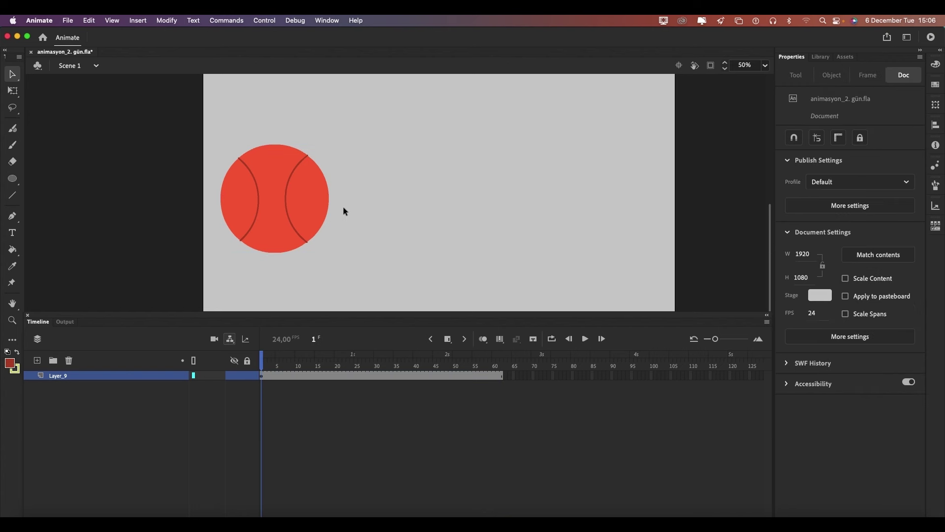
key("period")
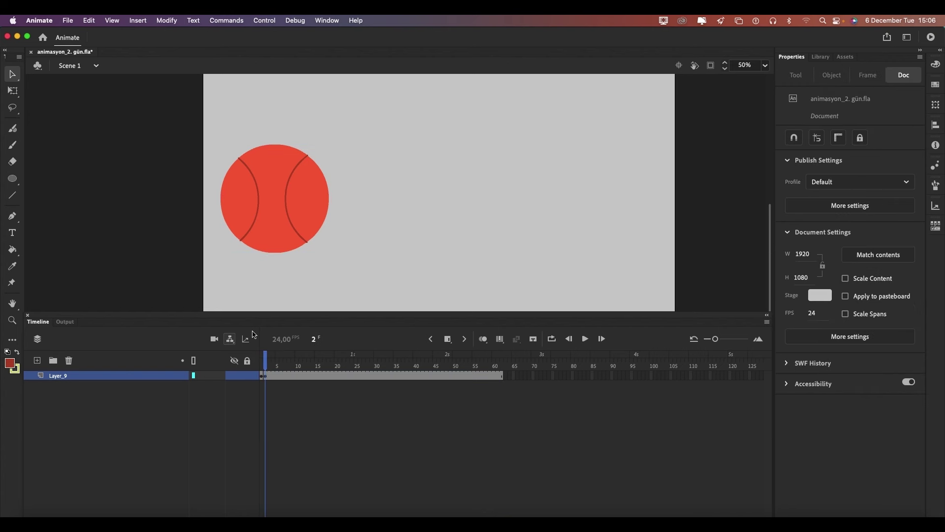
left_click_drag(277, 237, 289, 231)
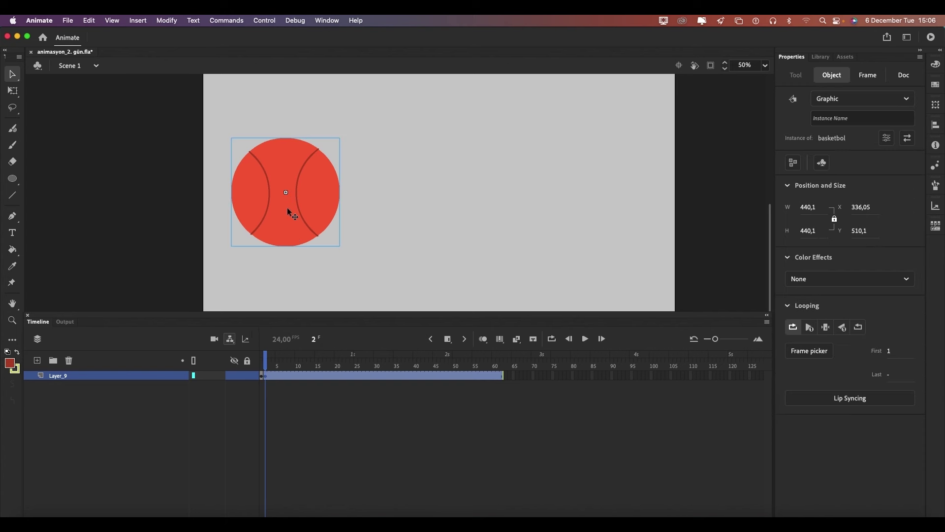
key("period")
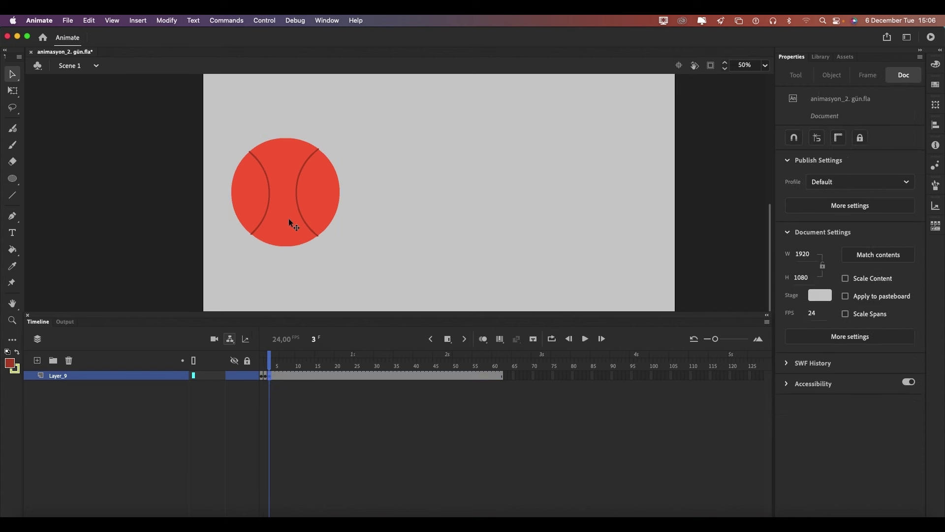
left_click_drag(289, 218, 337, 198)
key("shift+period")
key("super+z")
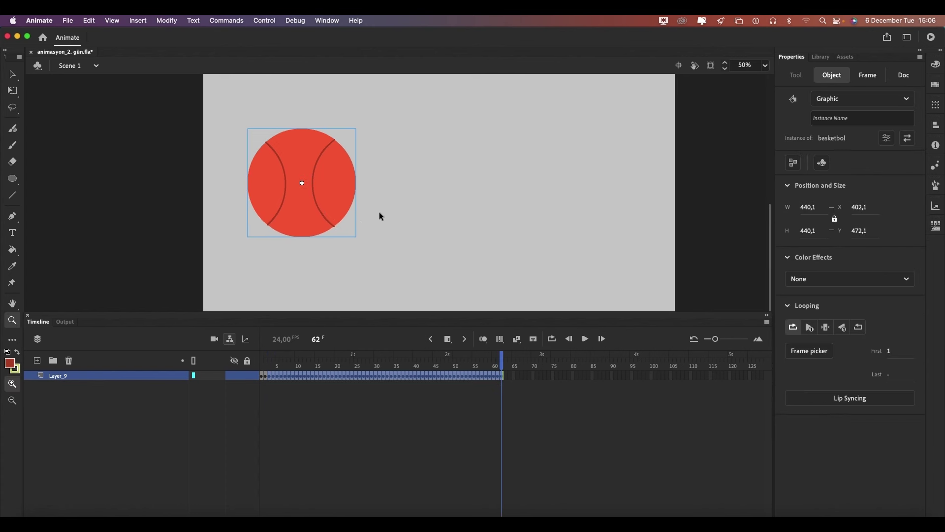
key("comma")
scroll(403, 217, "up", 5)
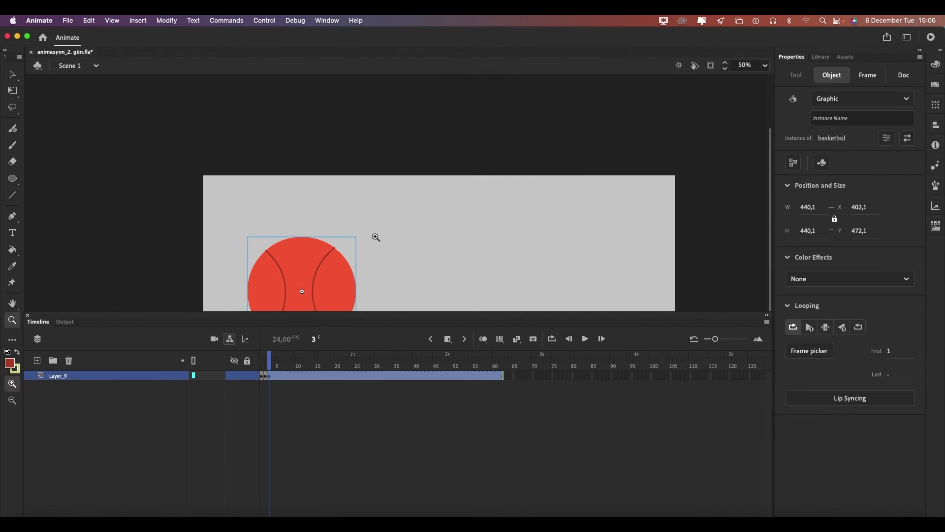
Step: Add keyframes at frames 4 and 5 moving the ball further up-right, then preview frames 1–6
left_click(418, 247)
scroll(417, 243, "down", 5)
left_click(330, 198)
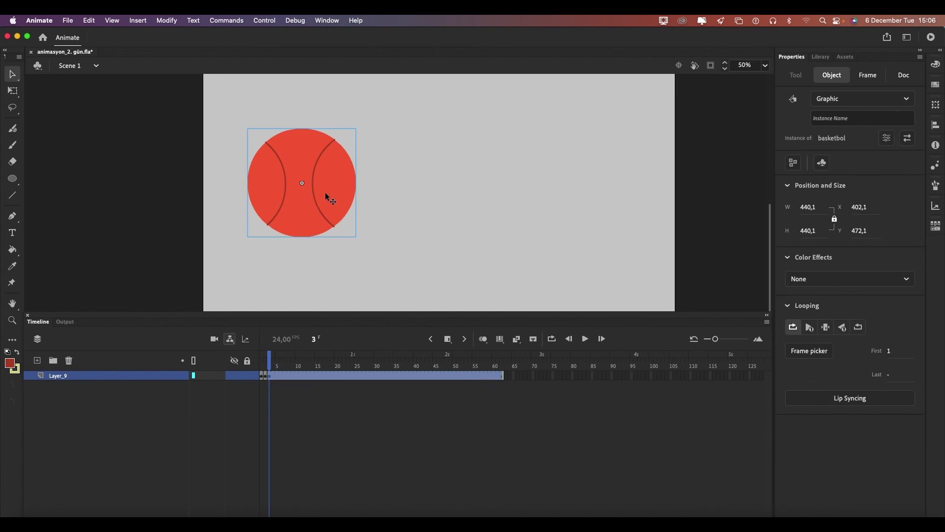
left_click(394, 204)
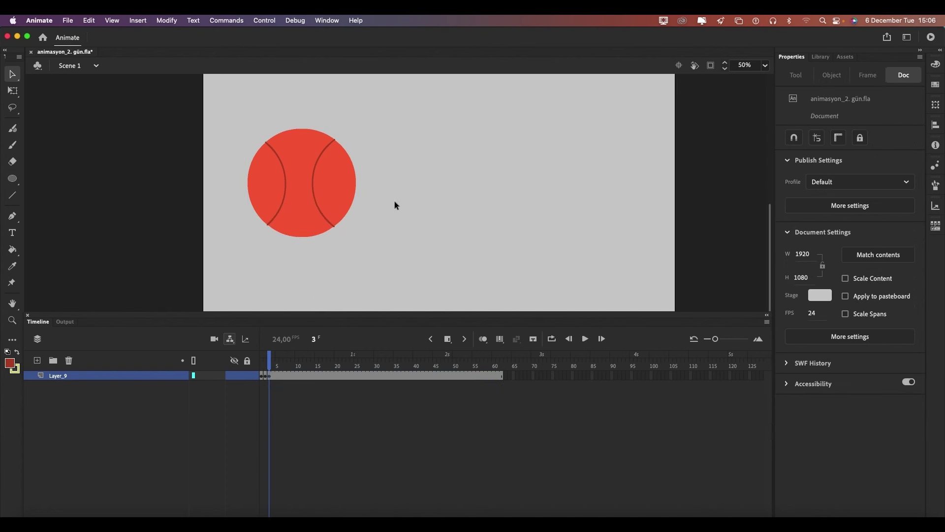
key("period")
left_click_drag(325, 205, 359, 186)
left_click(400, 211)
key("period")
left_click(262, 365)
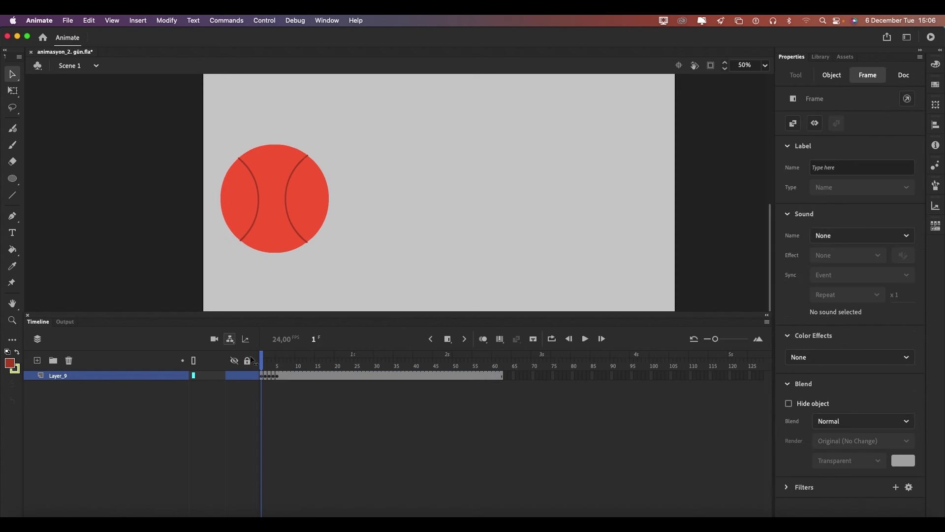
left_click_drag(262, 361, 281, 360)
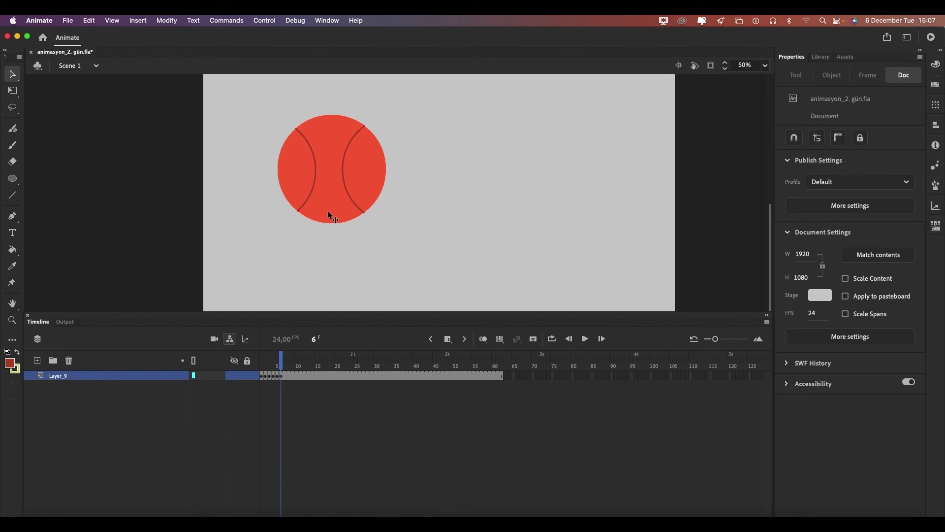
Step: Turn on onion skinning over a wider frame range and move the ball far right at frame 7
left_click(484, 338)
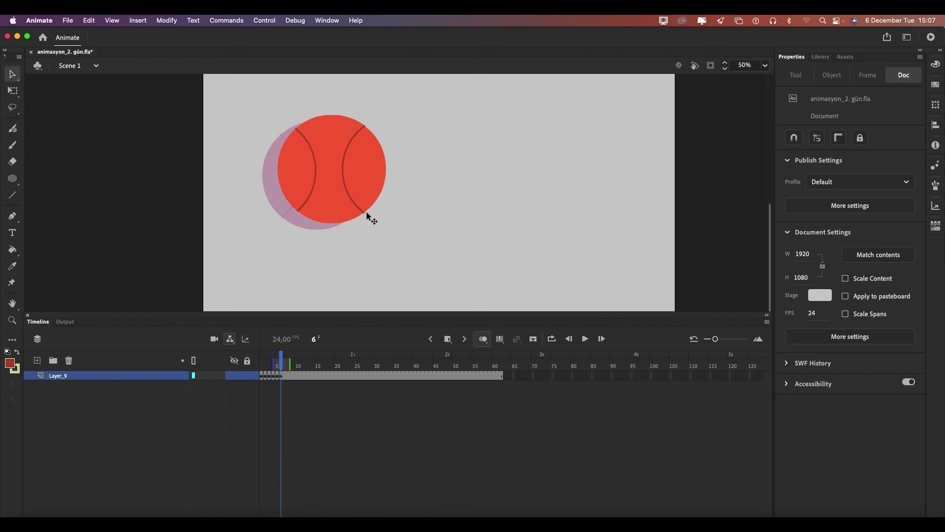
left_click_drag(274, 364, 262, 363)
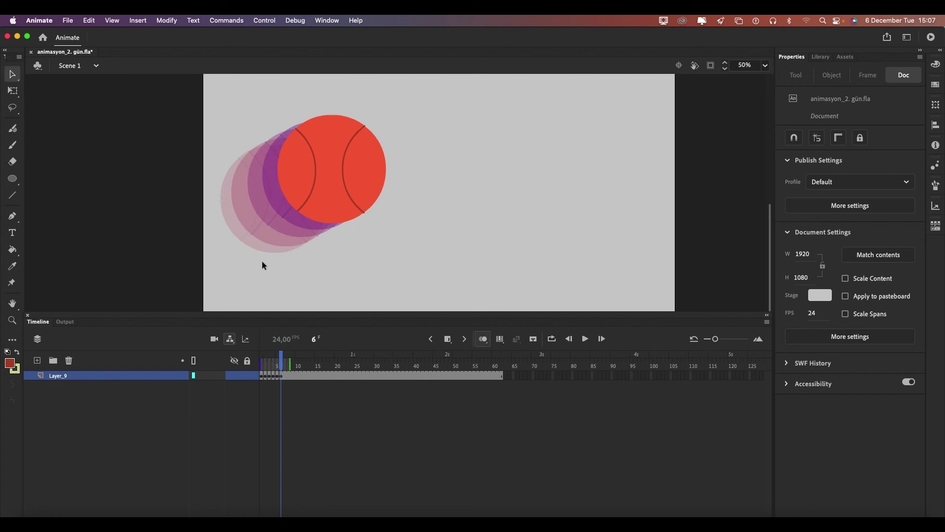
left_click(285, 373)
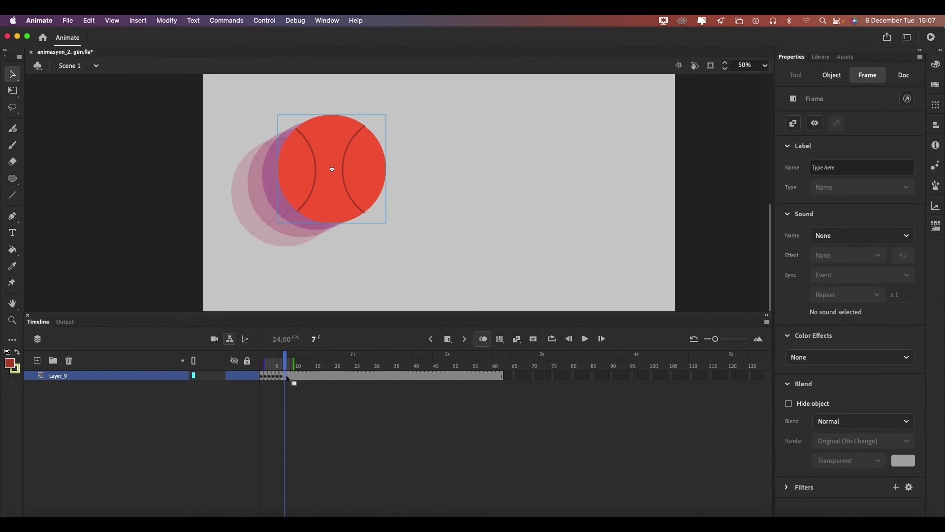
left_click(354, 279)
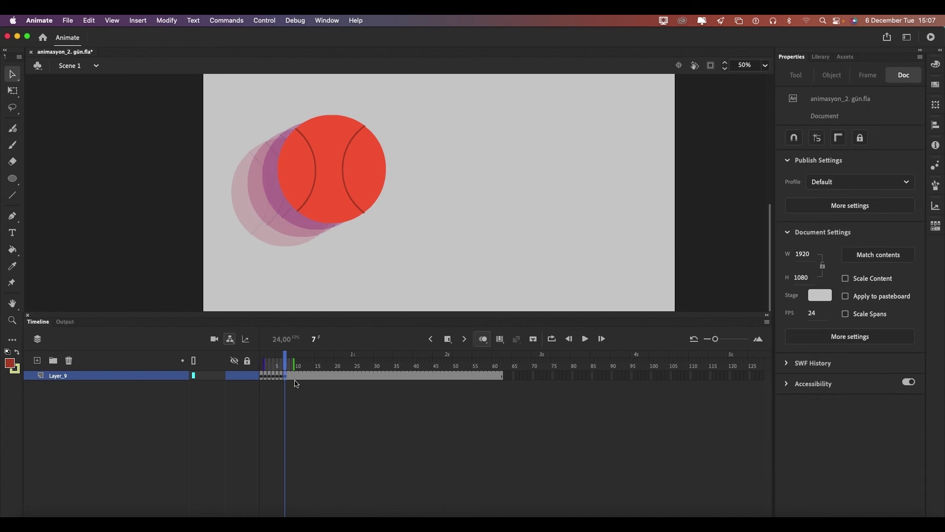
left_click_drag(333, 186, 504, 182)
key("super+z")
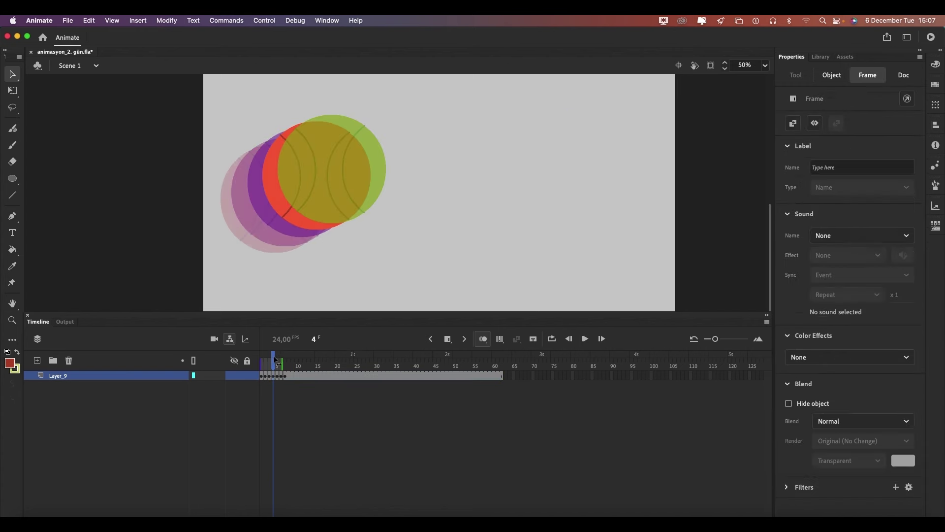
key("super+shift+z")
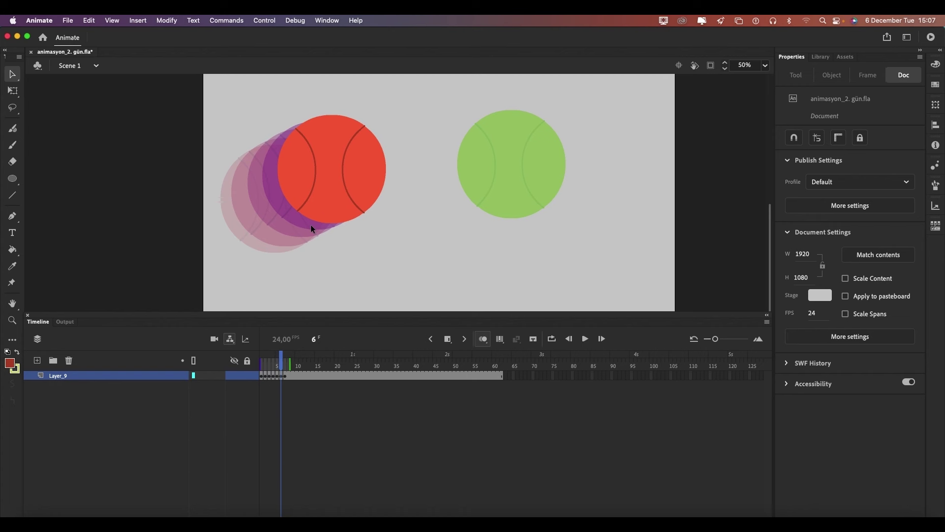
left_click(483, 341)
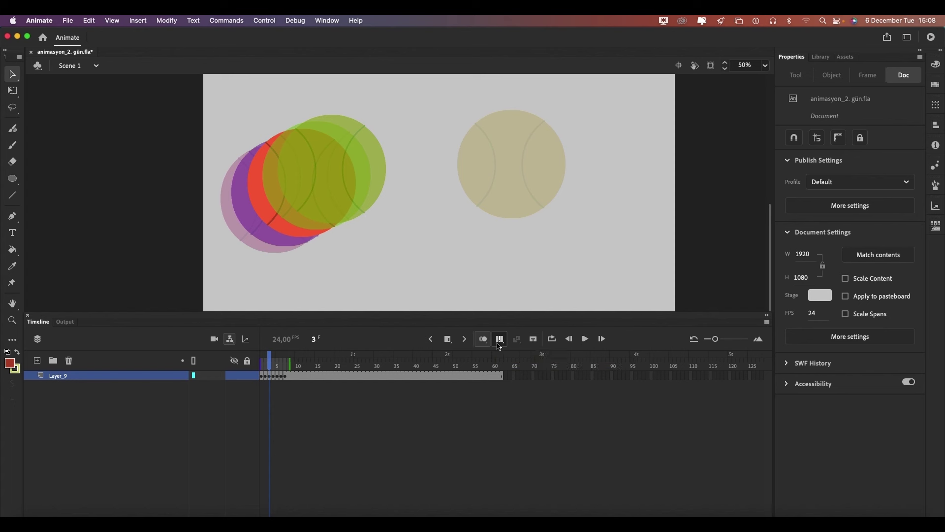
Step: Enable Edit Multiple Frames and marquee-select the balls across all frames
left_click(500, 339)
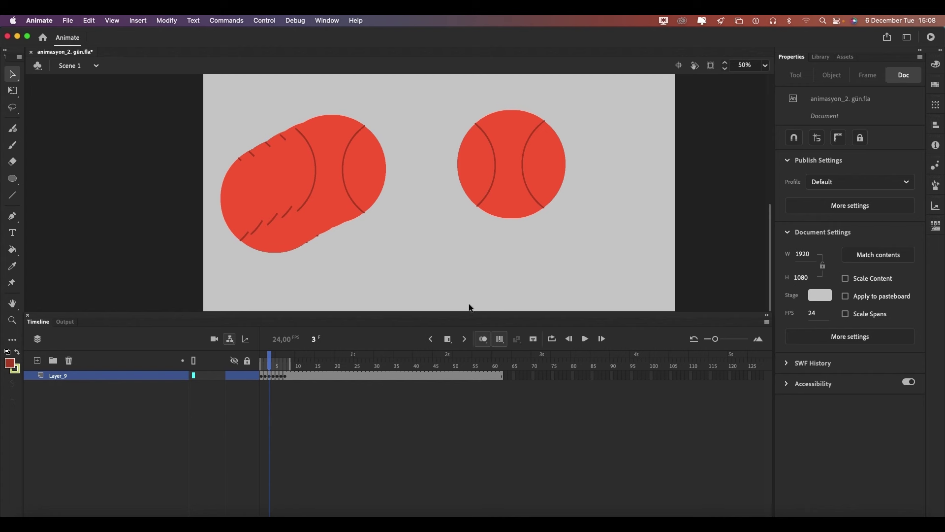
left_click(501, 338)
left_click(500, 339)
left_click_drag(186, 101, 625, 327)
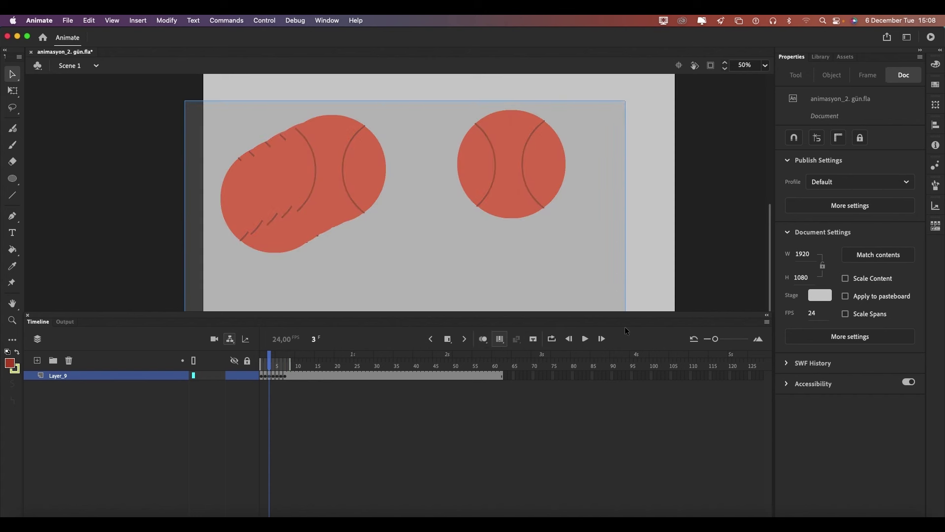
key("ctrl+b")
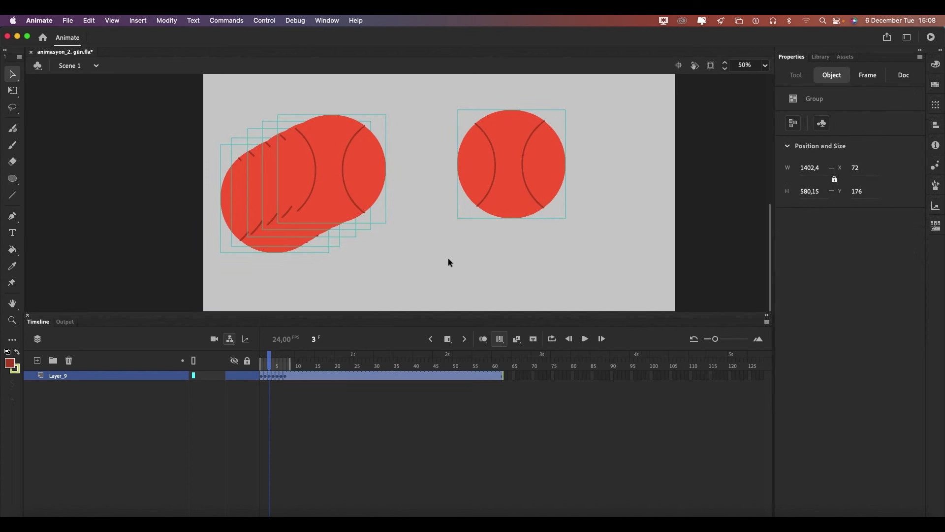
Step: Fill the ball regions green with the Paint Bucket and turn off onion skinning
key("k")
left_click(243, 202)
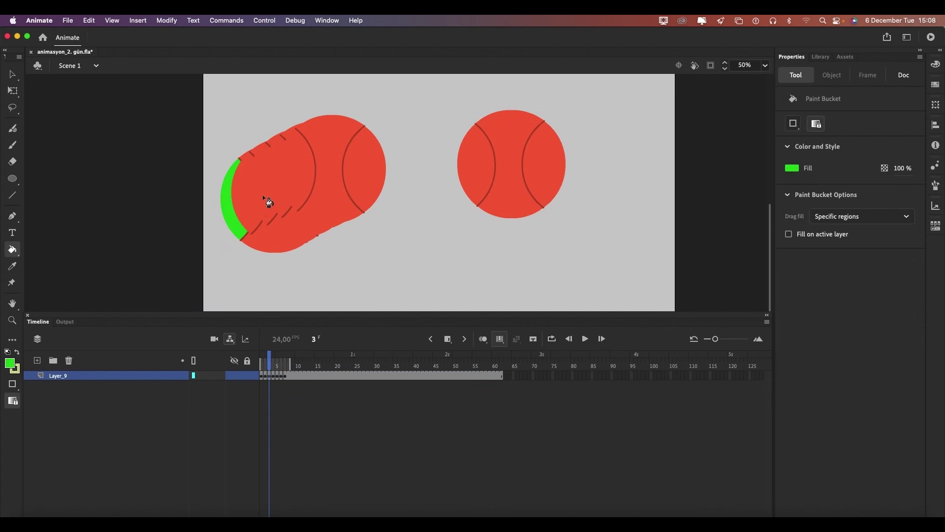
left_click(285, 170)
left_click(331, 172)
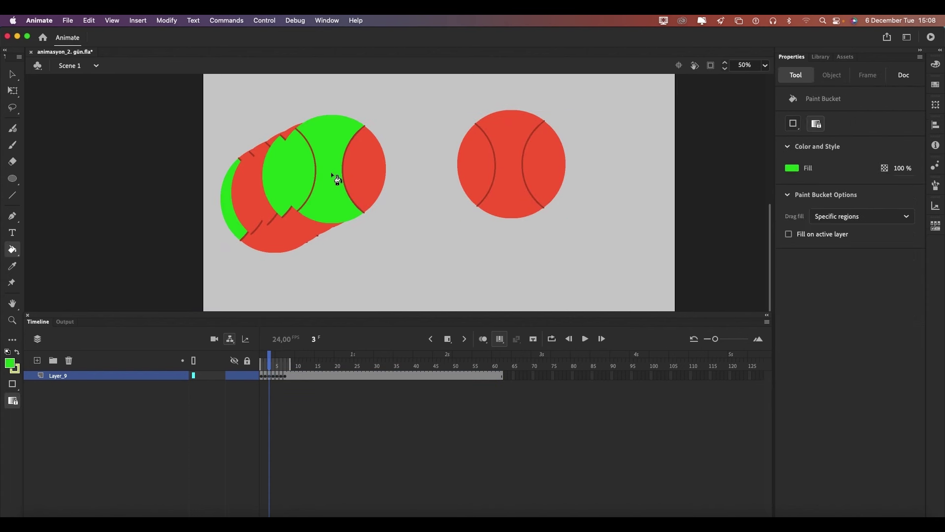
left_click(487, 181)
left_click(538, 175)
left_click(500, 338)
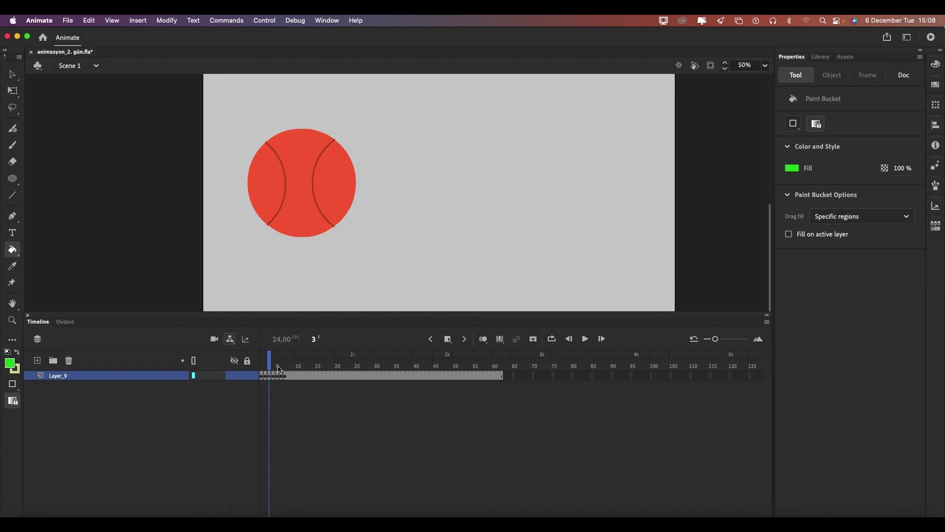
mouse_move(270, 363)
left_mouse_down()
mouse_move(261, 364)
mouse_move(292, 363)
mouse_move(266, 364)
left_mouse_up()
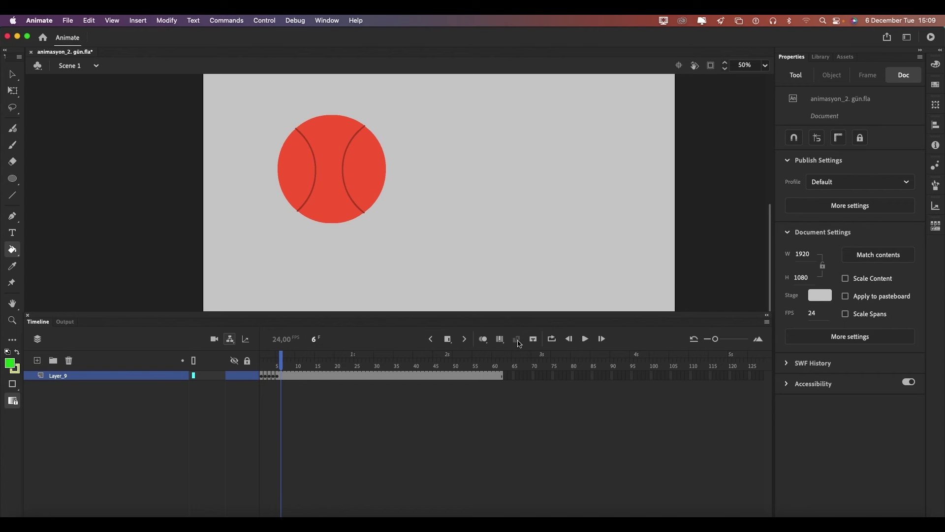
left_click(305, 364)
left_click_drag(302, 362, 446, 362)
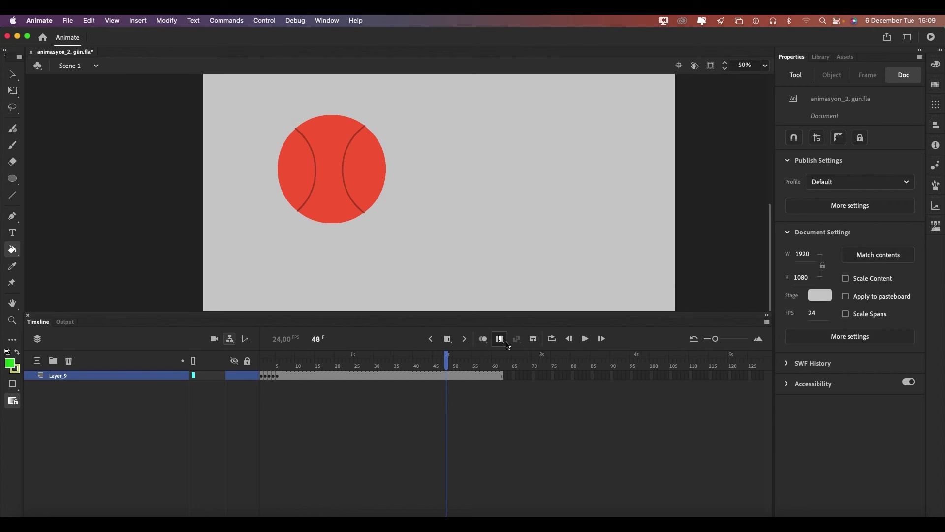
Step: Select frame 62 on Layer_9 and create a classic tween across the ball's frames
key("v")
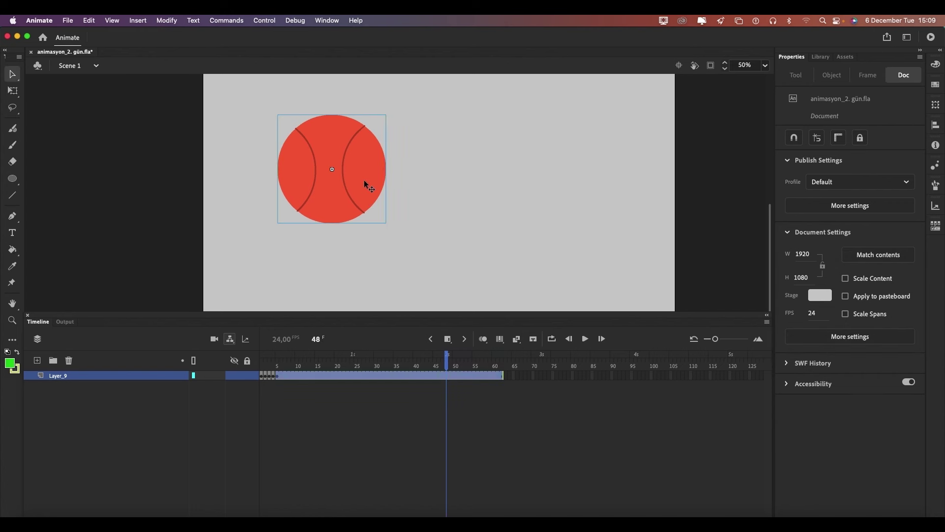
left_click(367, 185)
left_click(518, 221)
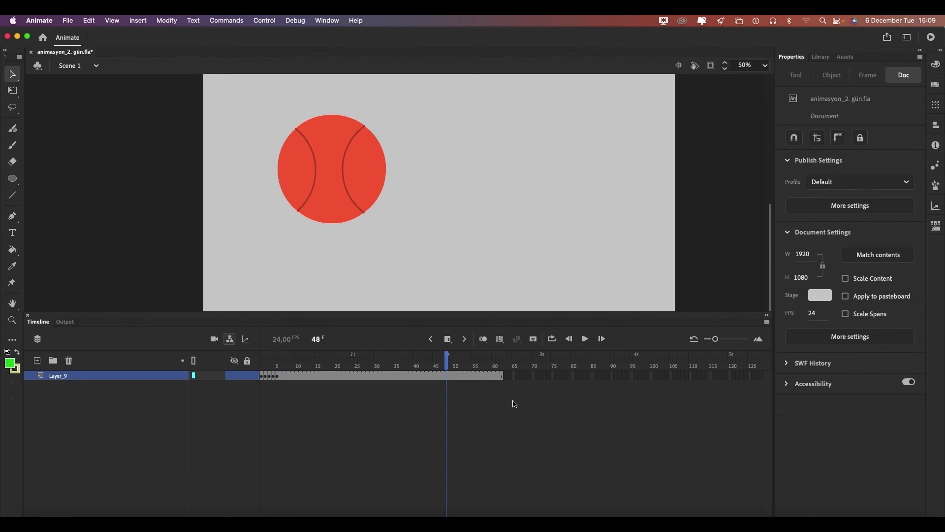
left_click(503, 376)
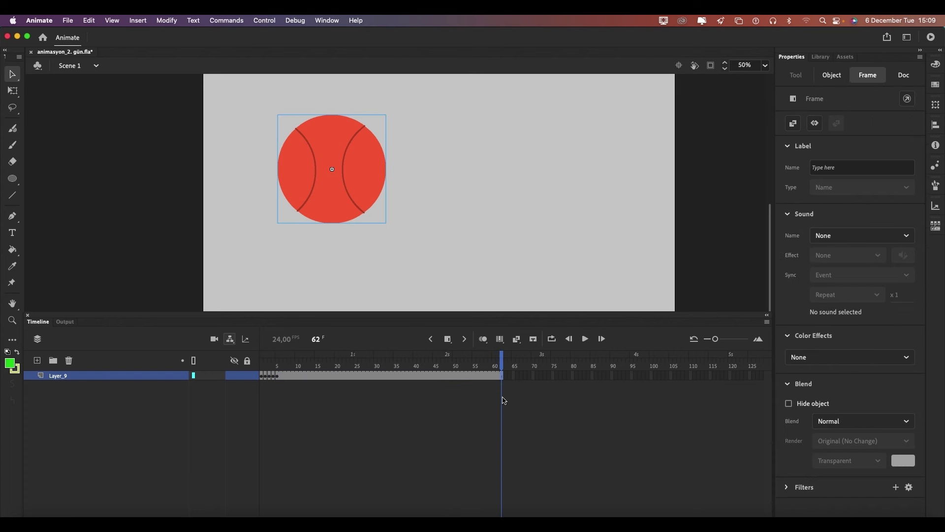
left_click(500, 376)
left_click(501, 378)
left_click_drag(505, 363, 506, 362)
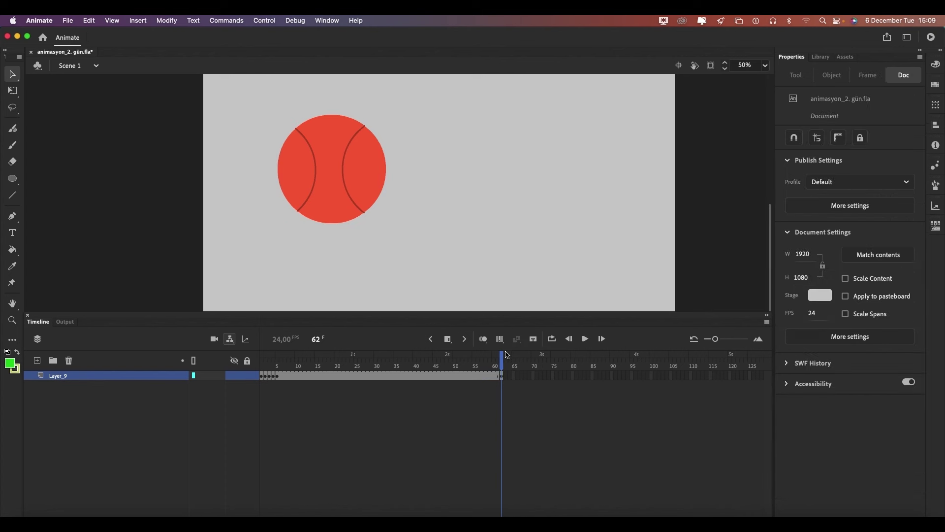
left_click(500, 375)
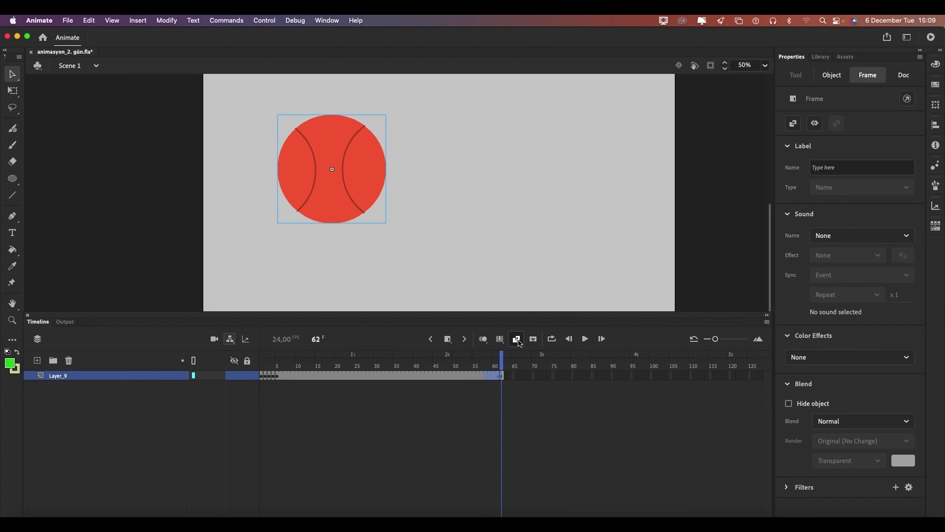
left_click(517, 339)
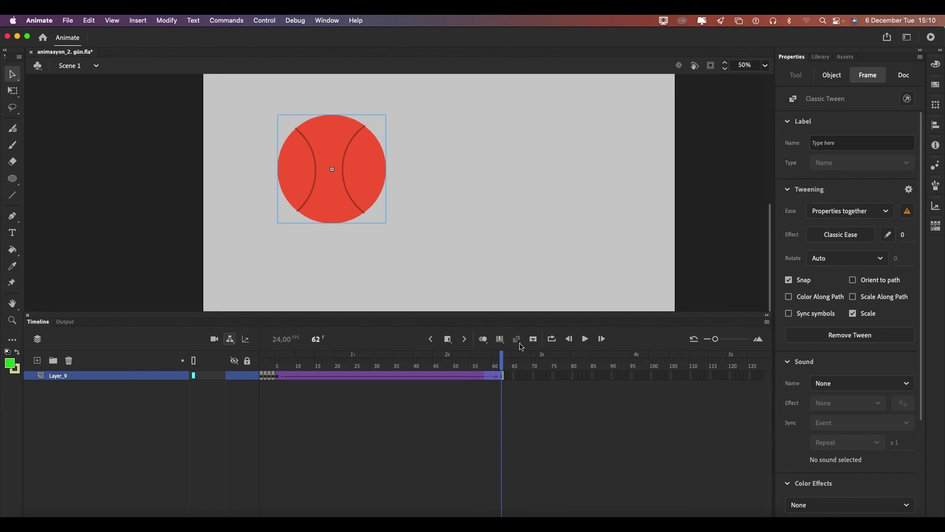
Step: Add a keyframe at frame 28 with the ball moved up and to the right
left_click_drag(502, 364, 369, 362)
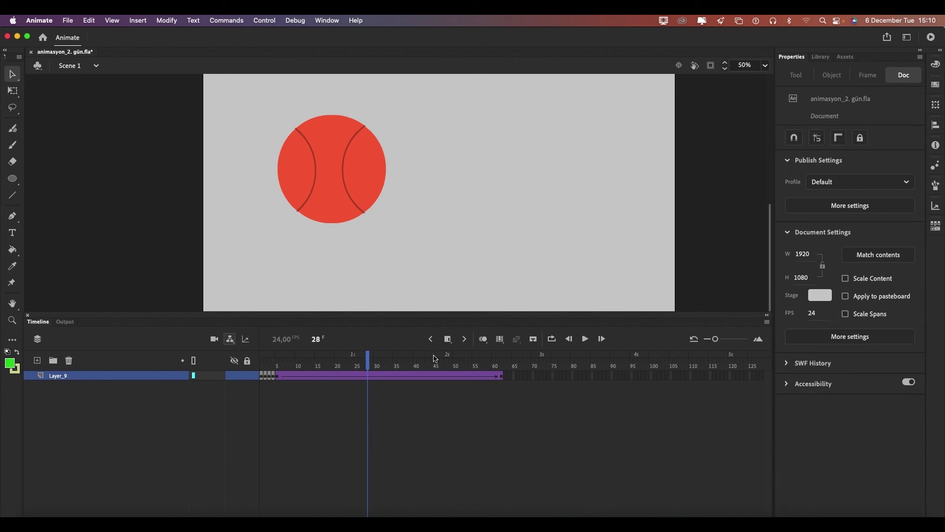
left_click(370, 375)
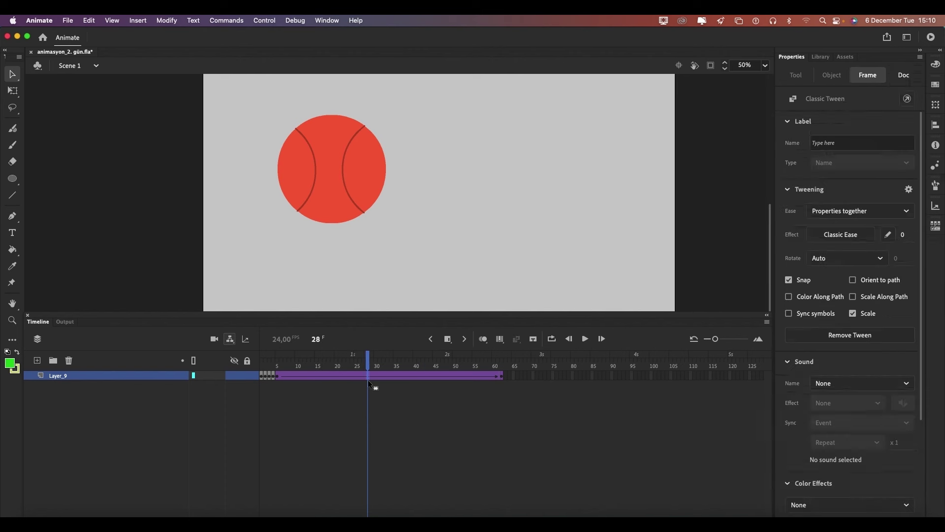
key("F6")
left_click_drag(347, 214, 408, 158)
key("Return")
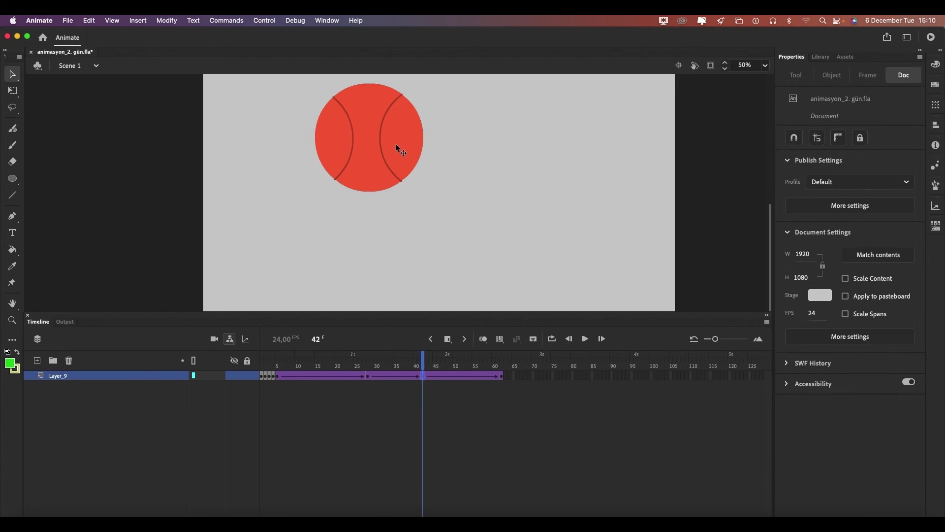
Step: Move the ball lower right, key frame 50 with it further right, and play the tween
left_click_drag(401, 147, 514, 232)
left_click(447, 338)
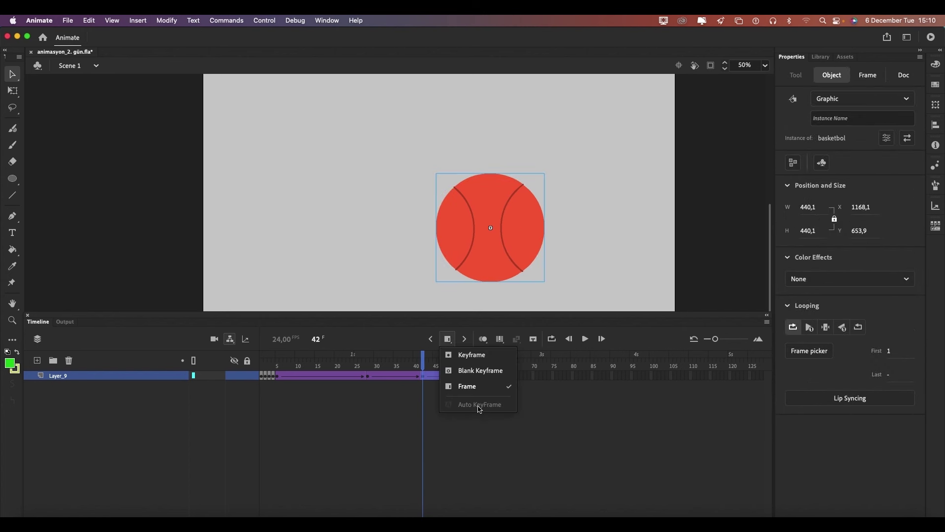
left_click(446, 418)
left_click(455, 366)
key("F6")
left_click_drag(442, 213, 544, 201)
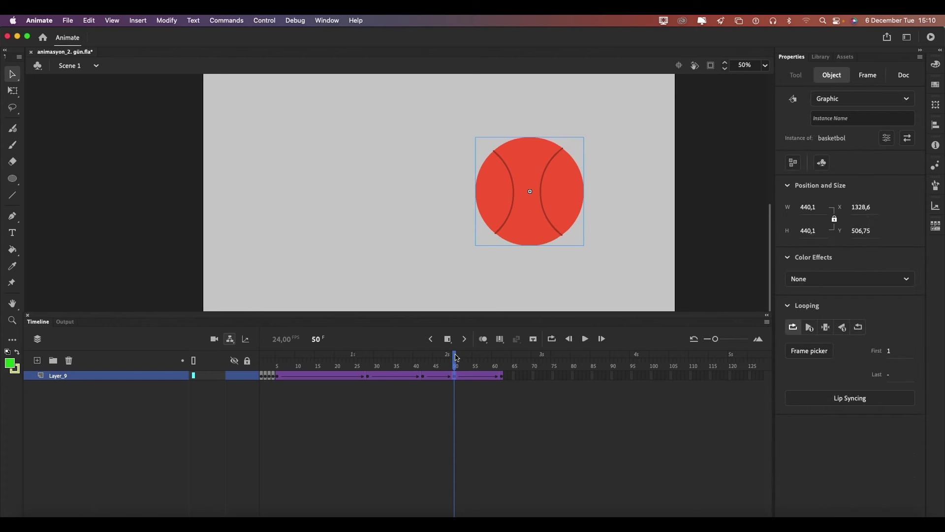
mouse_move(455, 365)
left_mouse_down()
mouse_move(320, 361)
mouse_move(505, 361)
left_mouse_up()
key("Return")
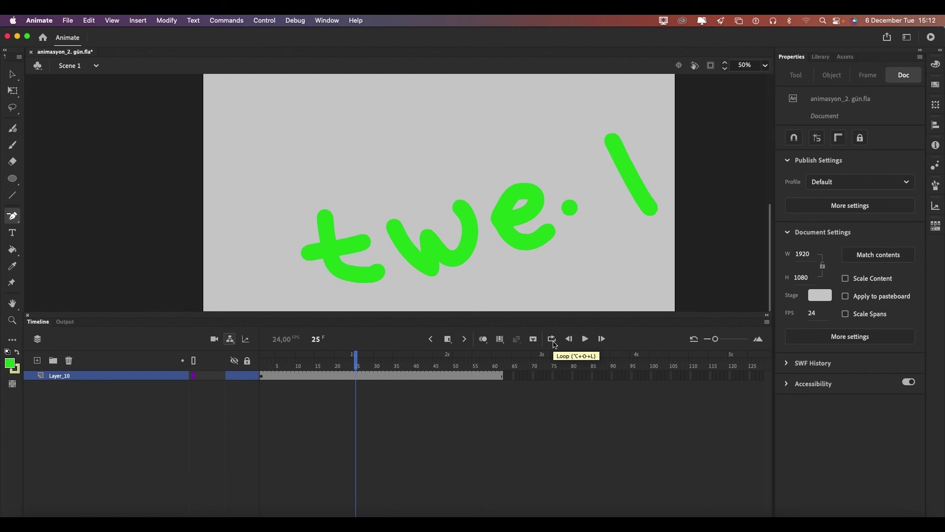
Step: Play the animation and step back and forth a few frames to review it
left_click(583, 338)
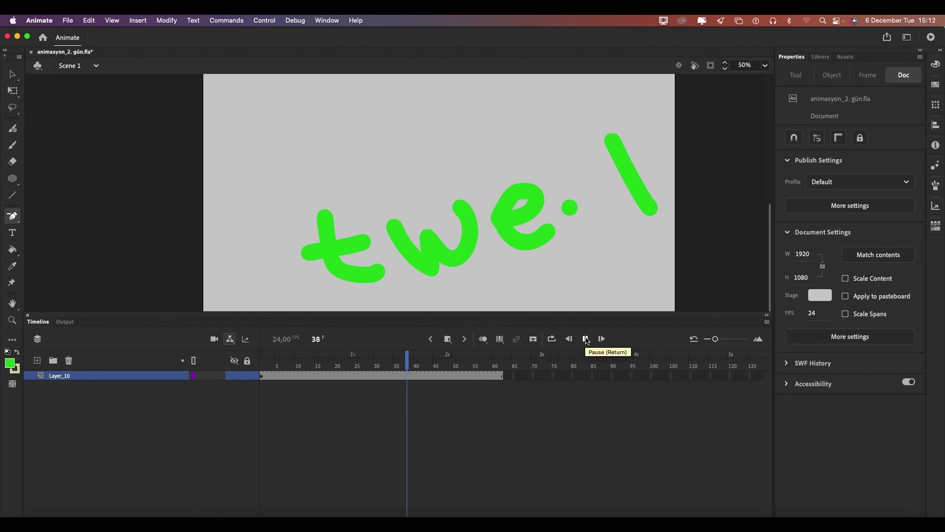
left_click(568, 339)
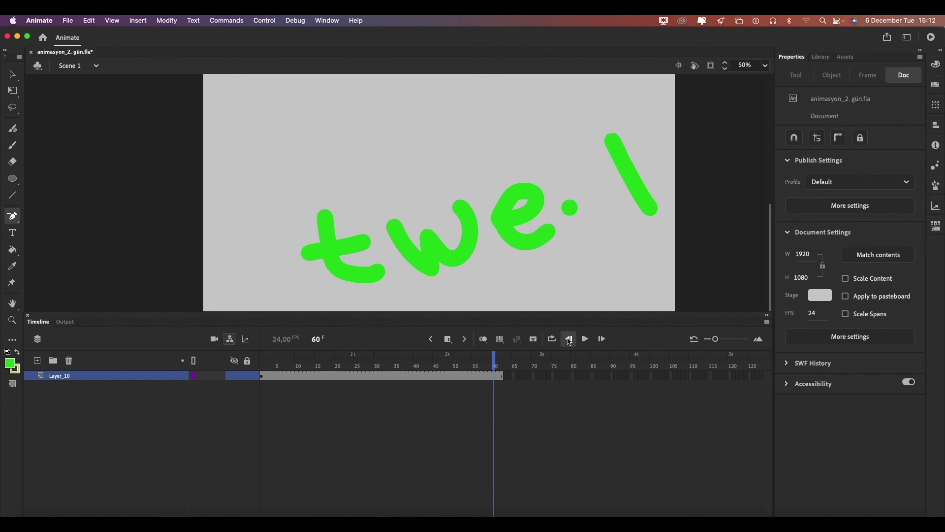
left_click(568, 339)
left_click(567, 338)
left_click(568, 339)
left_click(600, 338)
left_click(600, 338)
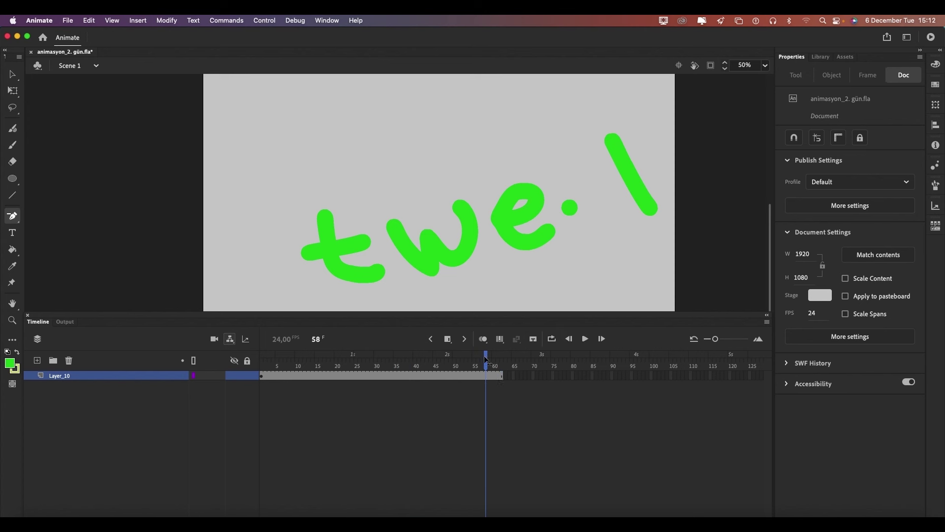
Step: Go to frame 43 and delete the green handwritten 'twe.' scribble
left_click_drag(487, 360, 502, 361)
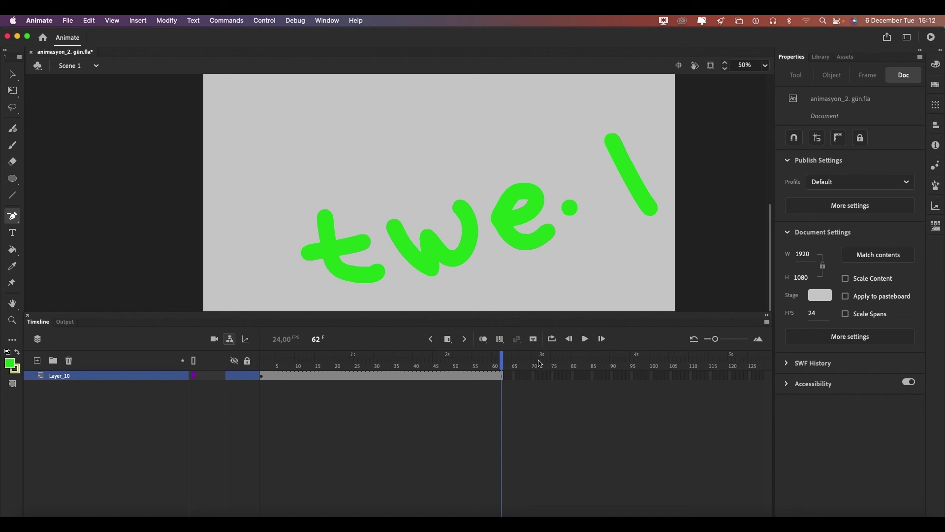
left_click(497, 364)
left_click_drag(496, 364, 423, 364)
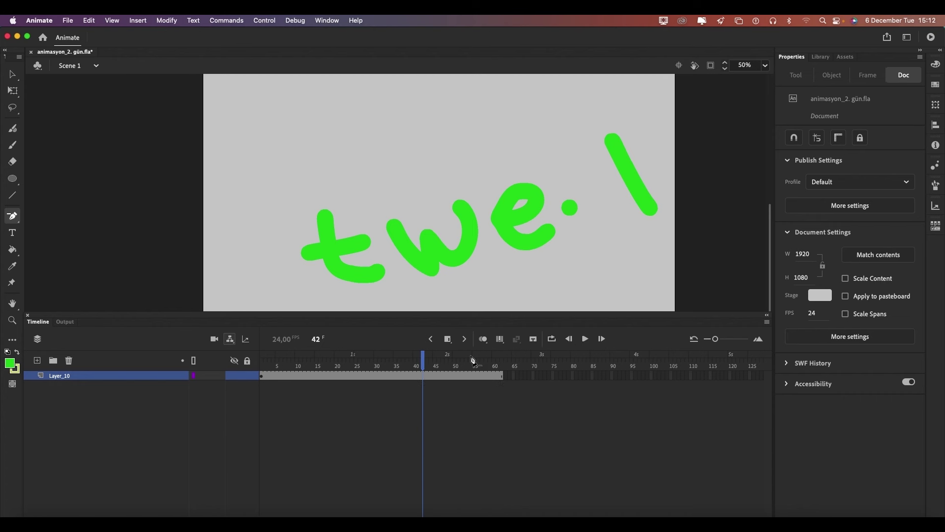
key("comma")
key("period")
key("comma")
key("period")
key("period")
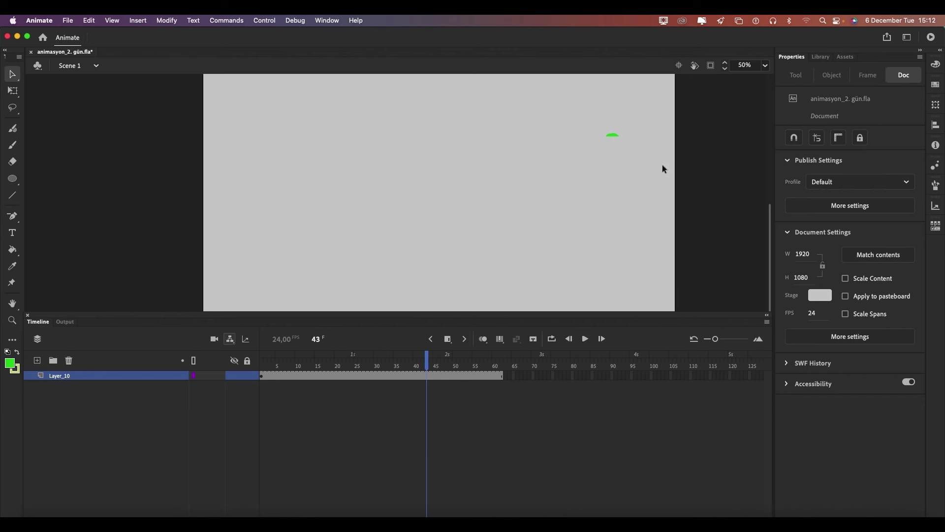
left_click_drag(559, 116, 685, 207)
key("Delete")
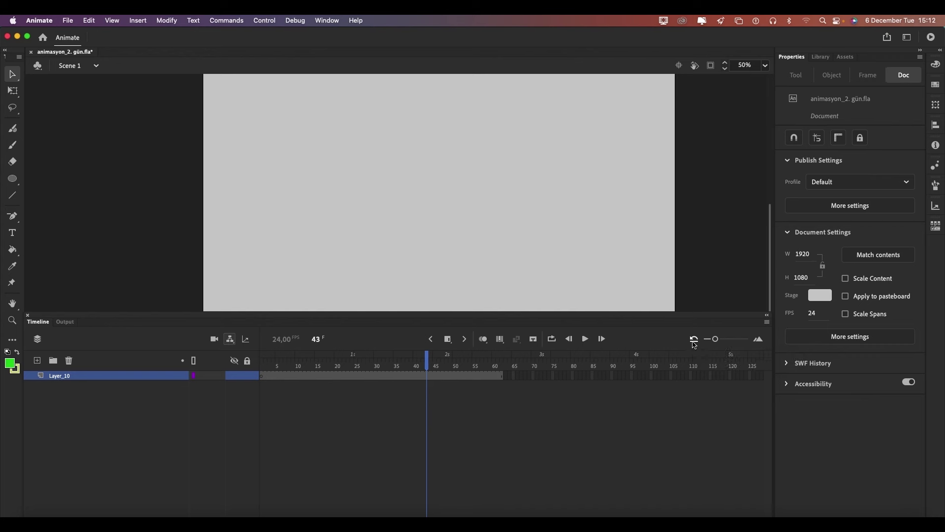
Step: Zoom the timeline to about 35 visible frames and open its display options menu
left_click_drag(715, 339, 747, 340)
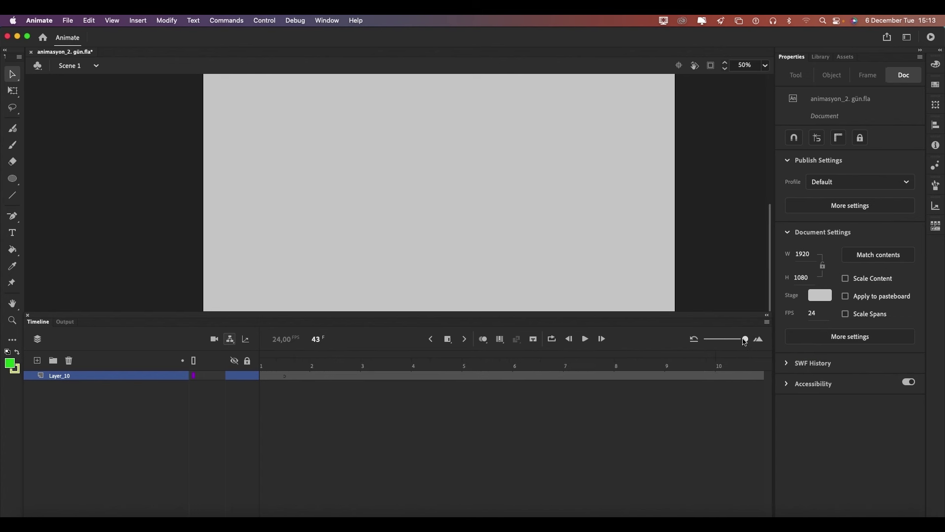
mouse_move(745, 339)
left_mouse_down()
mouse_move(714, 338)
mouse_move(730, 341)
left_mouse_up()
left_click(767, 322)
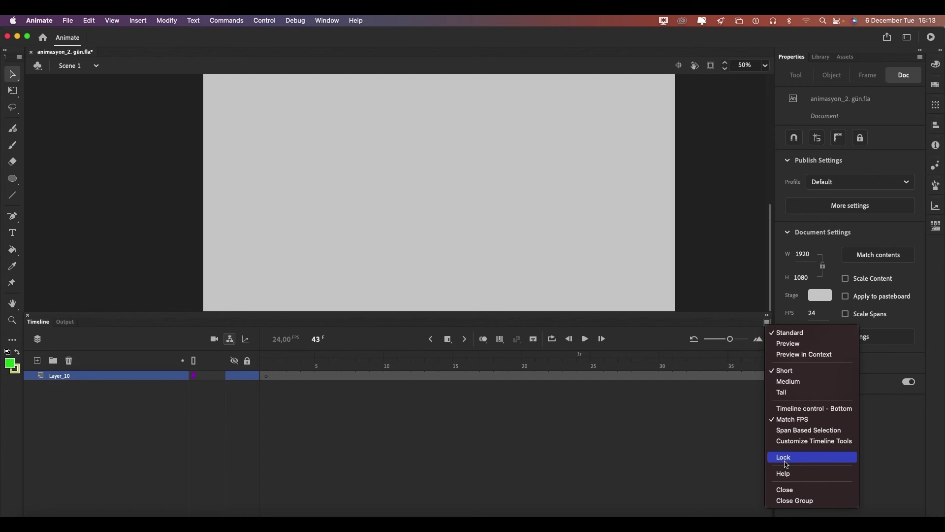
left_click(784, 457)
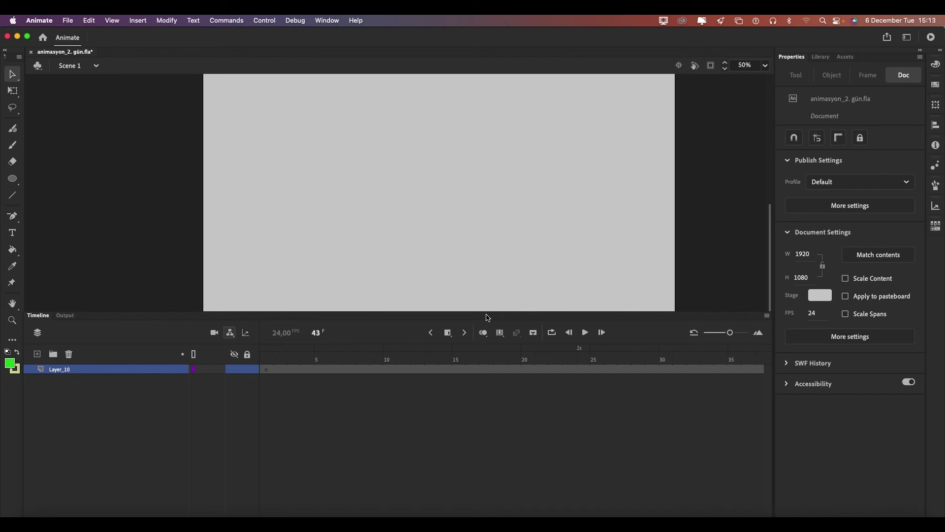
left_click(766, 315)
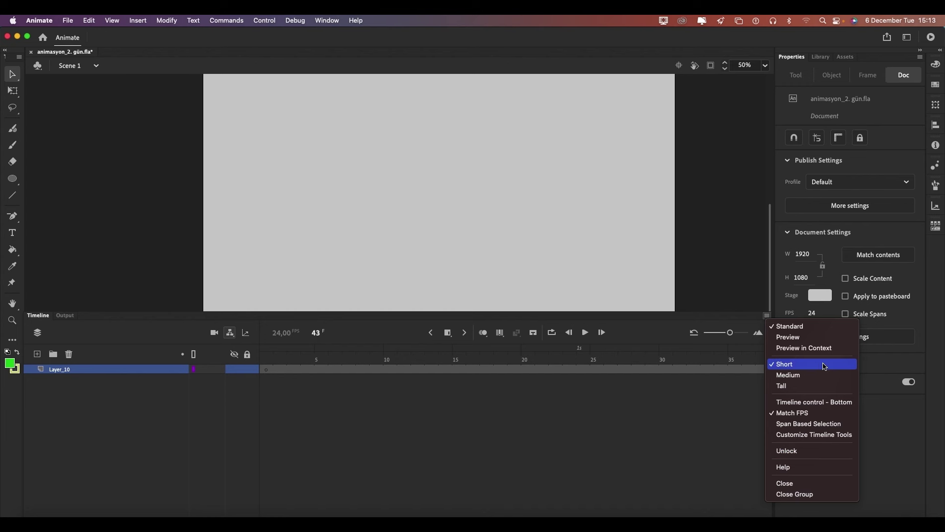
left_click(678, 439)
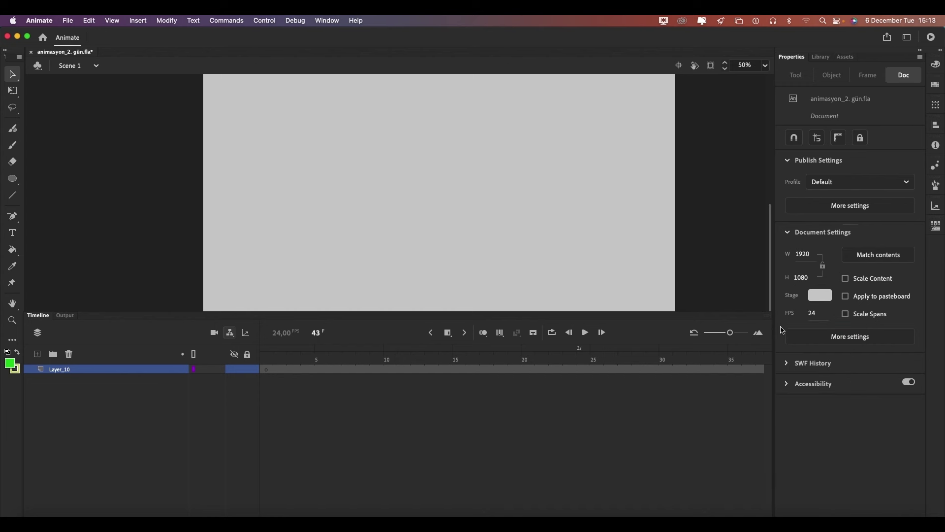
left_click(767, 315)
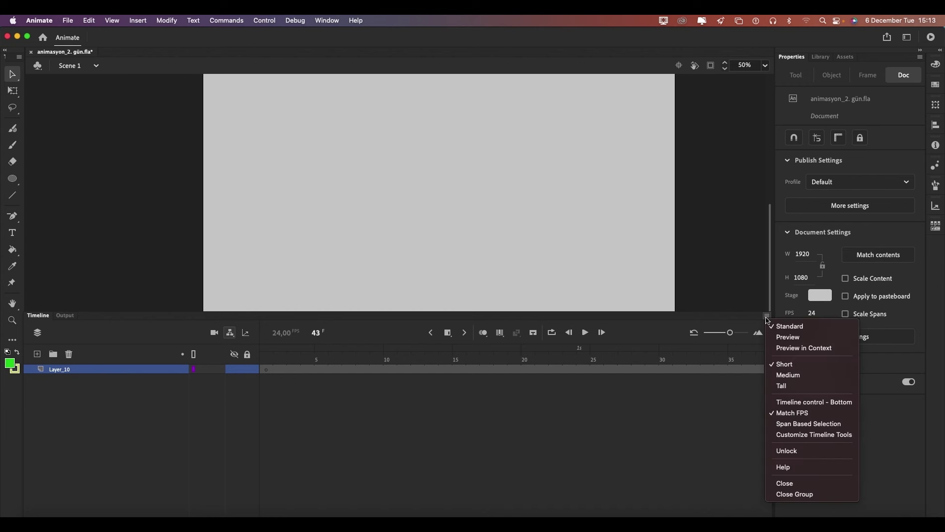
left_click(793, 375)
left_click(768, 315)
left_click(793, 385)
left_click(766, 315)
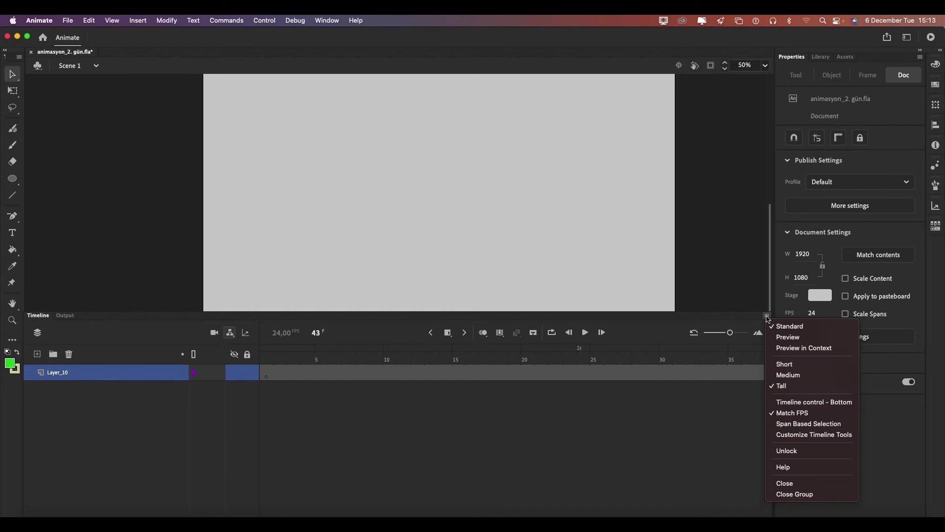
left_click(784, 364)
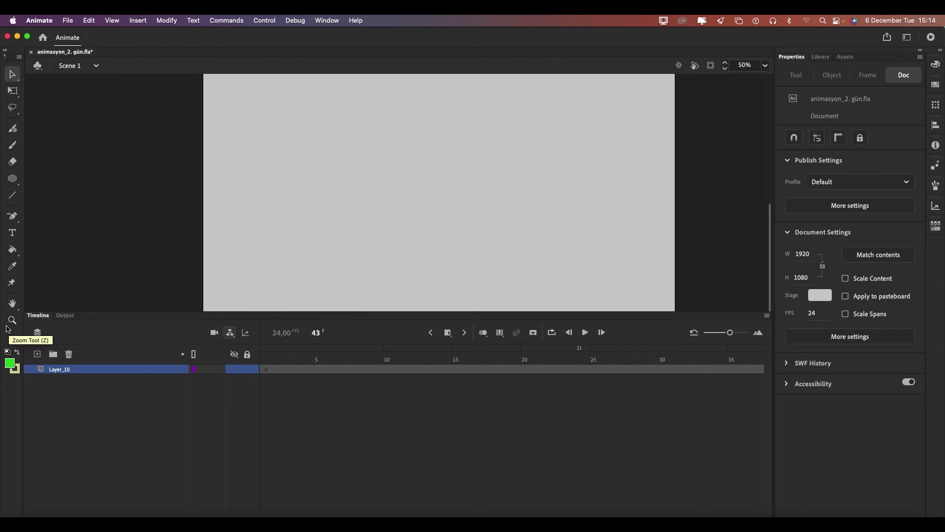
Step: Add a new layer and place horse_card and basketbol instances from the Library
left_click(37, 354)
left_click(820, 56)
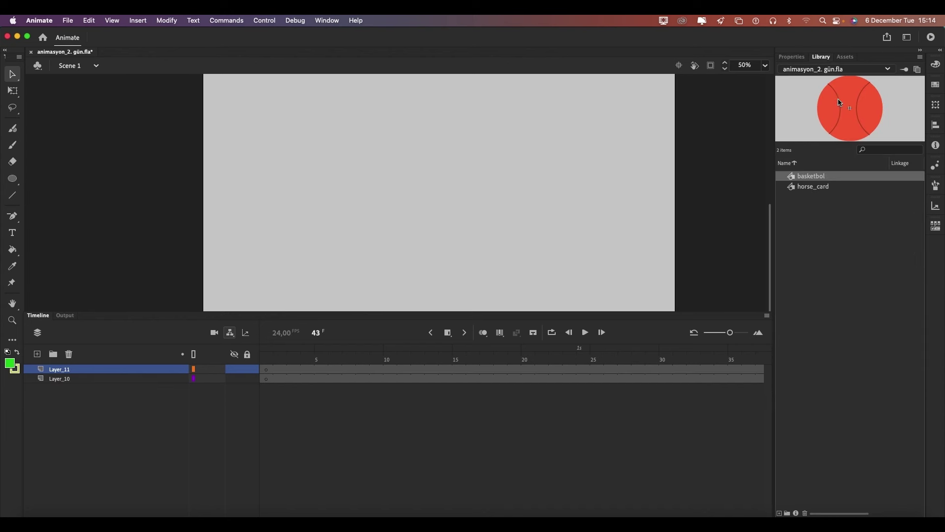
left_click(810, 187)
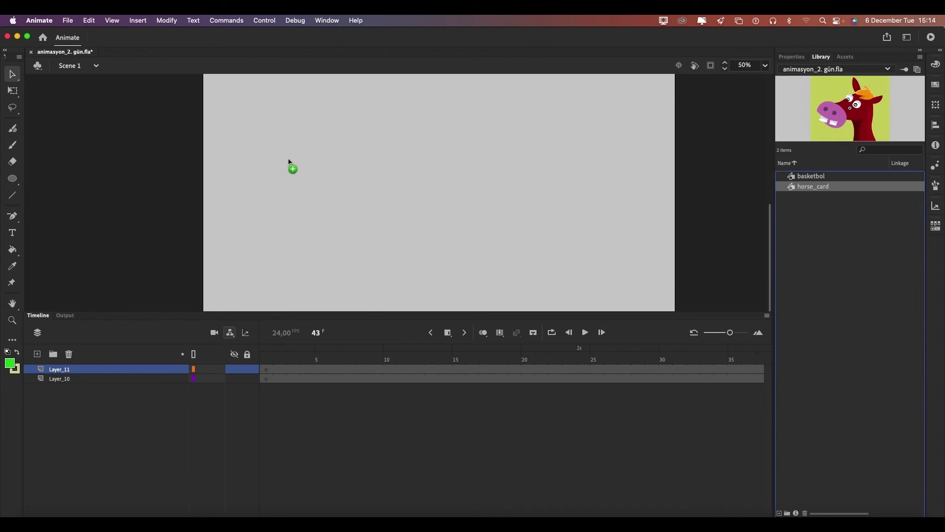
left_click_drag(809, 186, 334, 151)
mouse_move(811, 176)
left_mouse_down()
mouse_move(474, 165)
mouse_move(512, 172)
left_mouse_up()
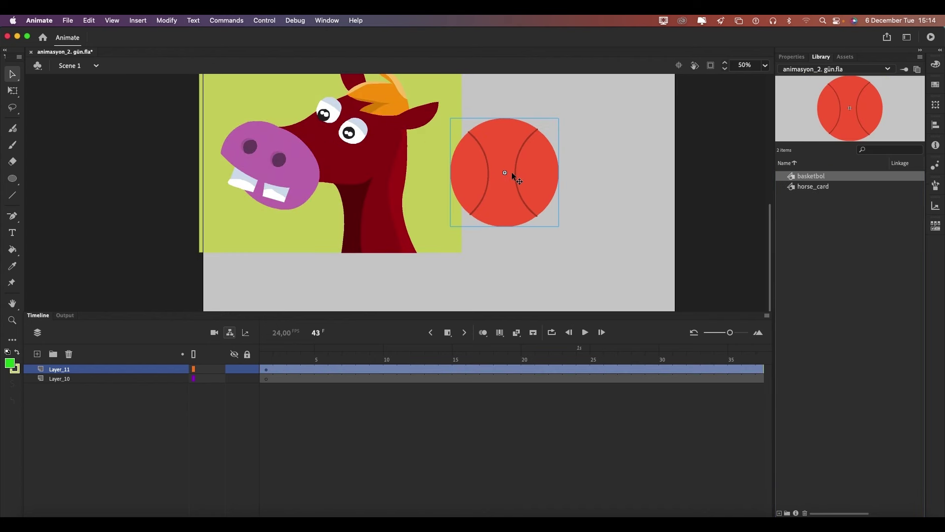
Step: Distribute both objects to their own layers, delete Layer_10, and shift the horse card
left_click(348, 194, "shift")
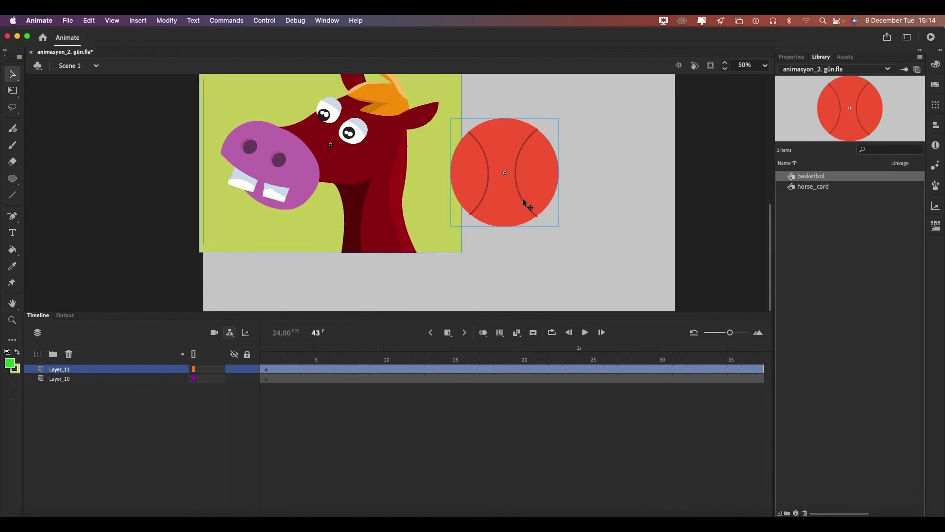
key("super+shift+d")
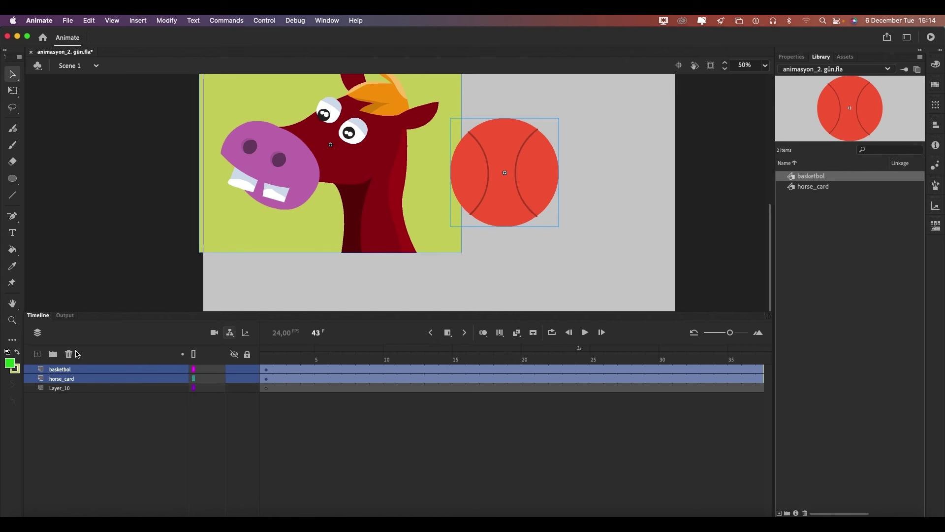
left_click(63, 389)
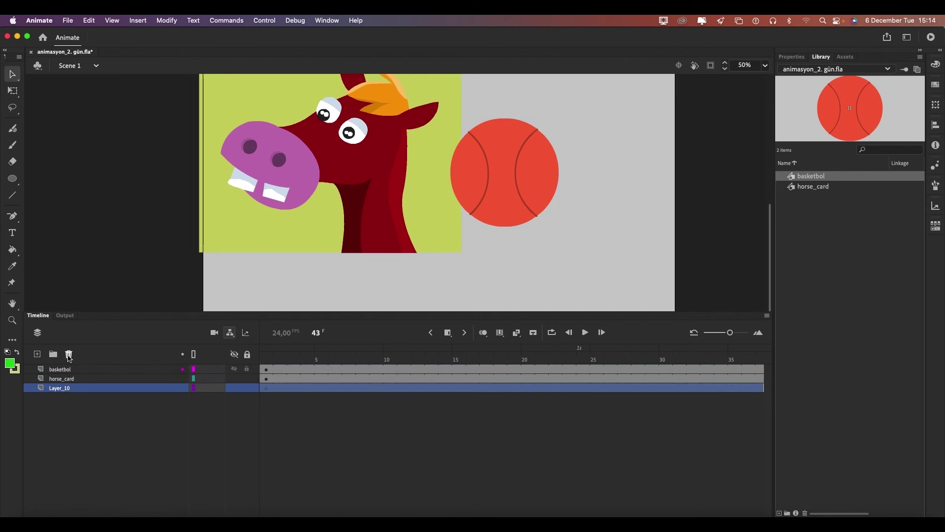
left_click(68, 354)
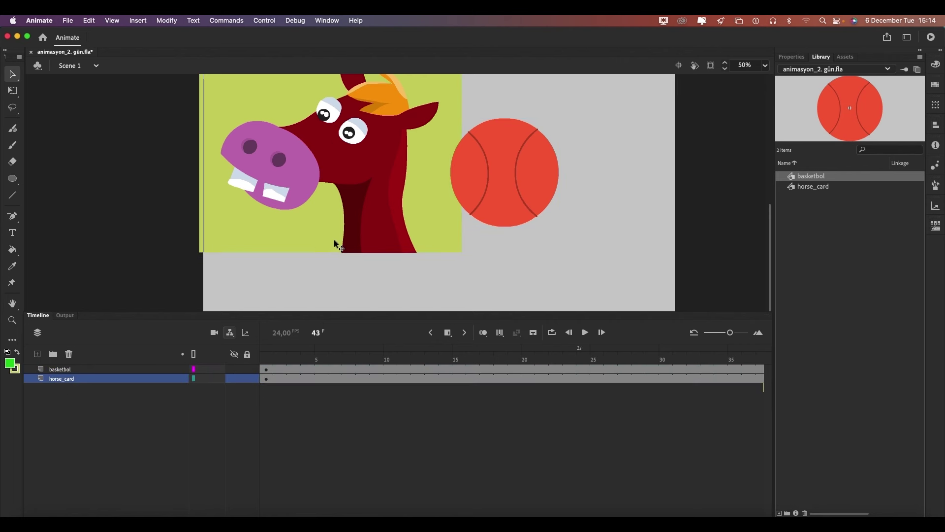
left_click_drag(288, 246, 362, 258)
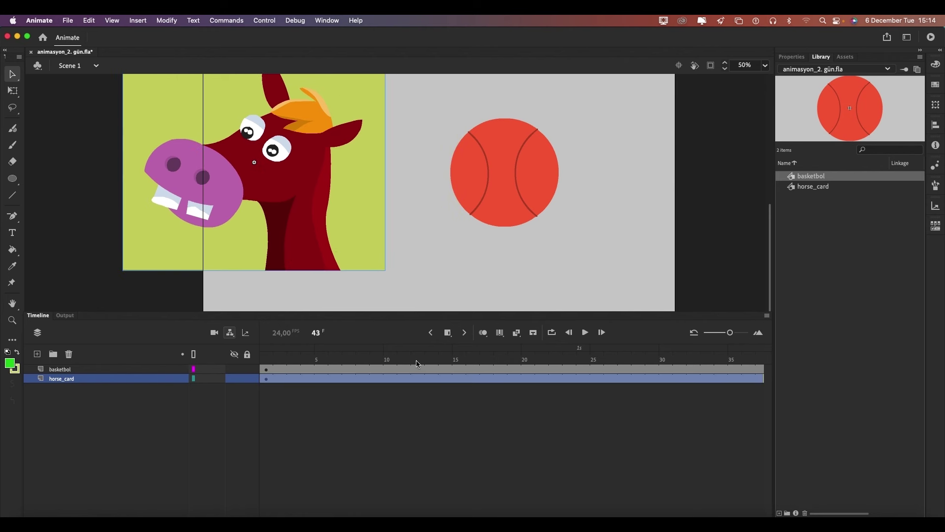
Step: Place the horse card past the stage's left edge and move the basketball beside it
left_click(378, 218)
left_click_drag(378, 218, 366, 252)
left_click_drag(504, 171, 405, 167)
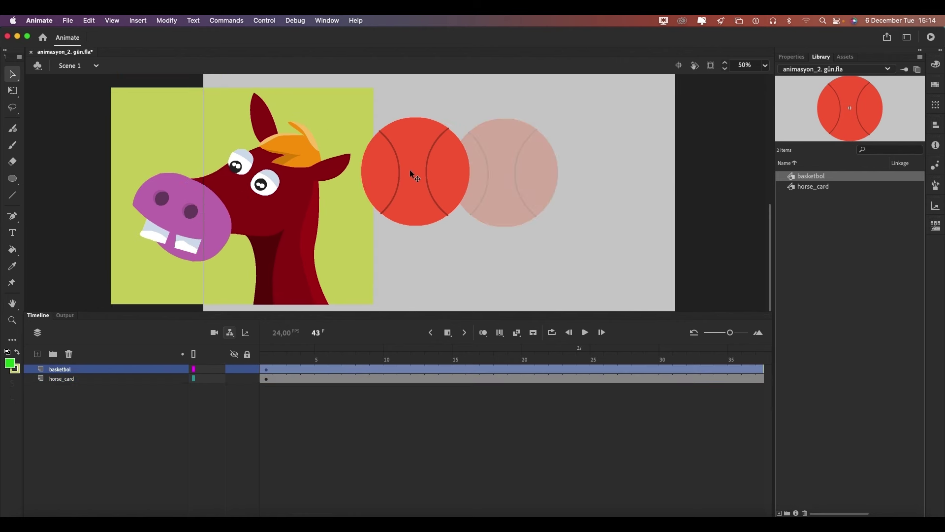
left_click_drag(322, 224, 288, 207)
scroll(258, 187, "right", 2)
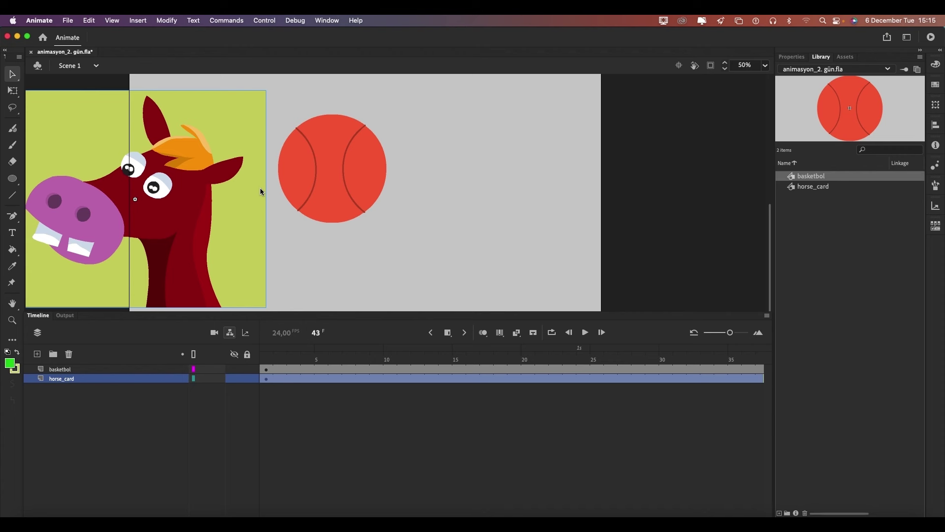
scroll(261, 187, "up", 5)
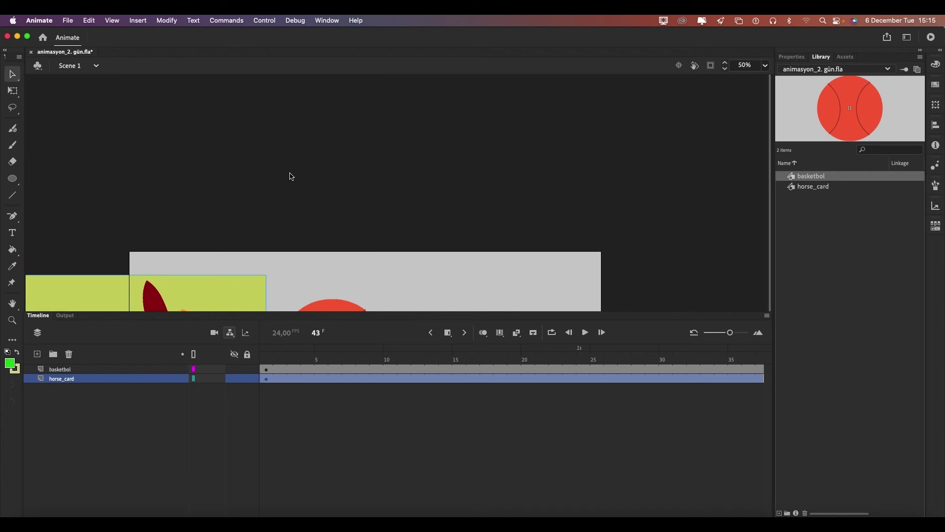
scroll(309, 166, "down", 5)
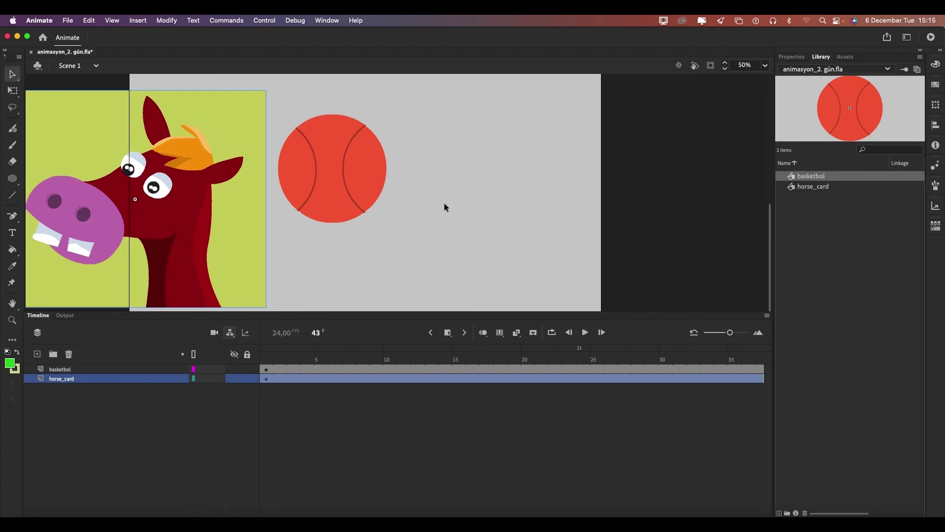
Step: Move the ball onto the horse card and trim both layers to end at frame 47
left_click_drag(327, 197, 196, 259)
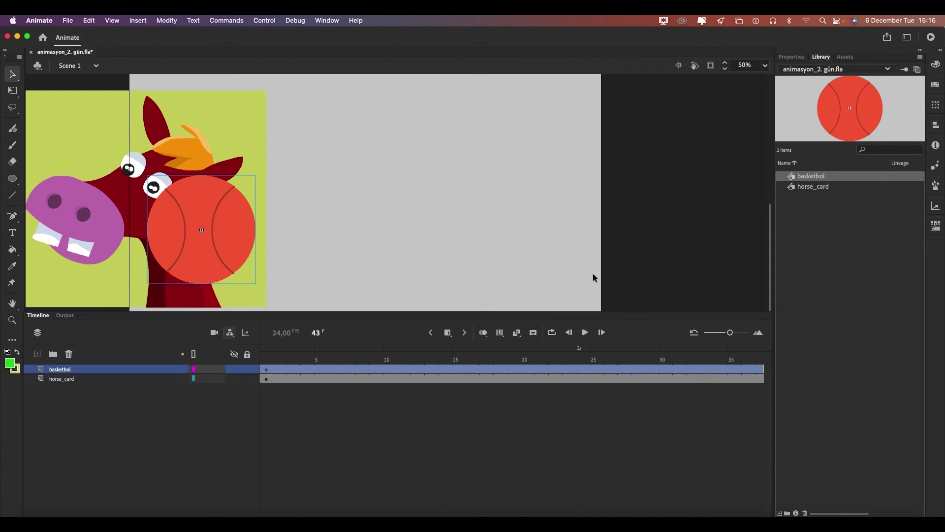
left_click(606, 372)
scroll(583, 366, "right", 5)
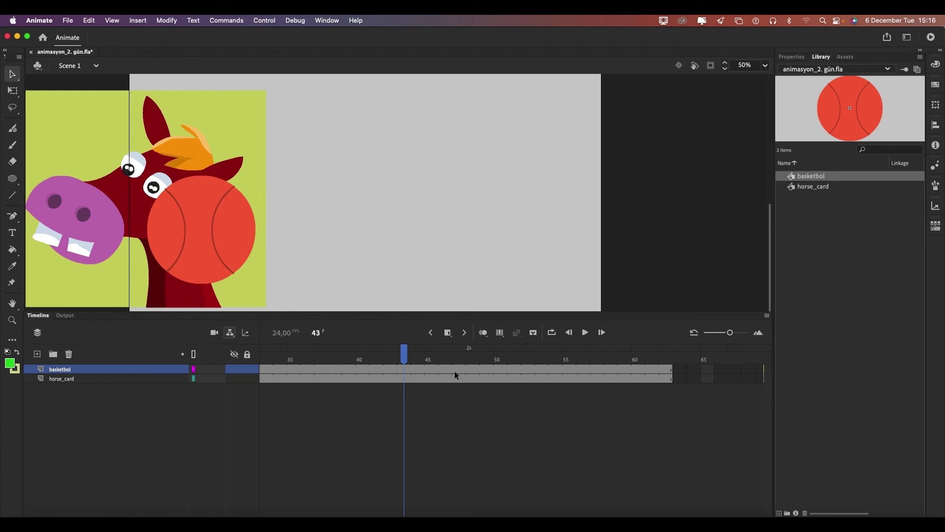
left_click_drag(499, 378, 667, 378)
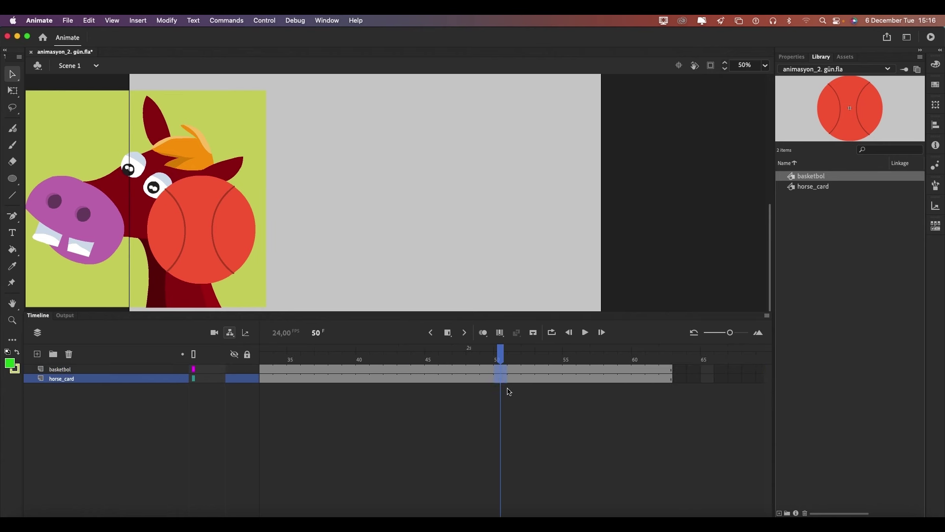
key("F5")
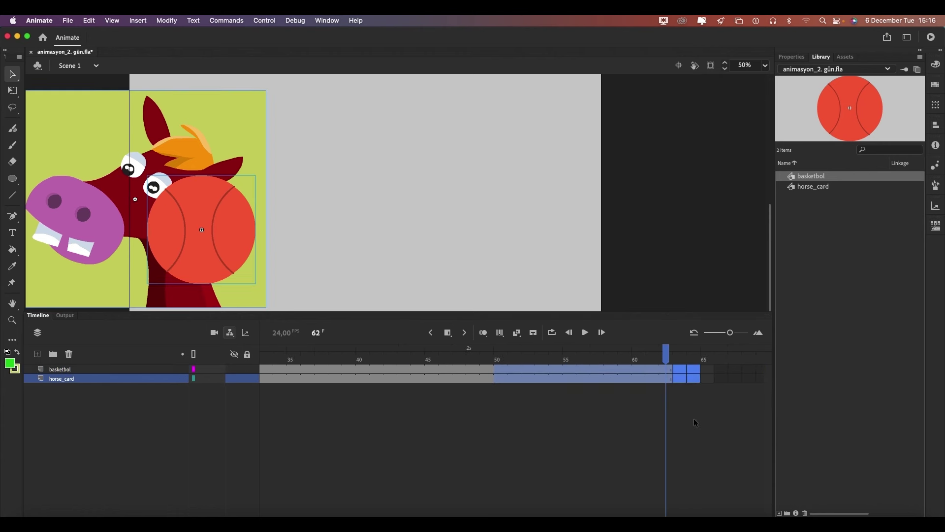
left_click_drag(473, 378, 572, 378)
key("F5")
key("F6")
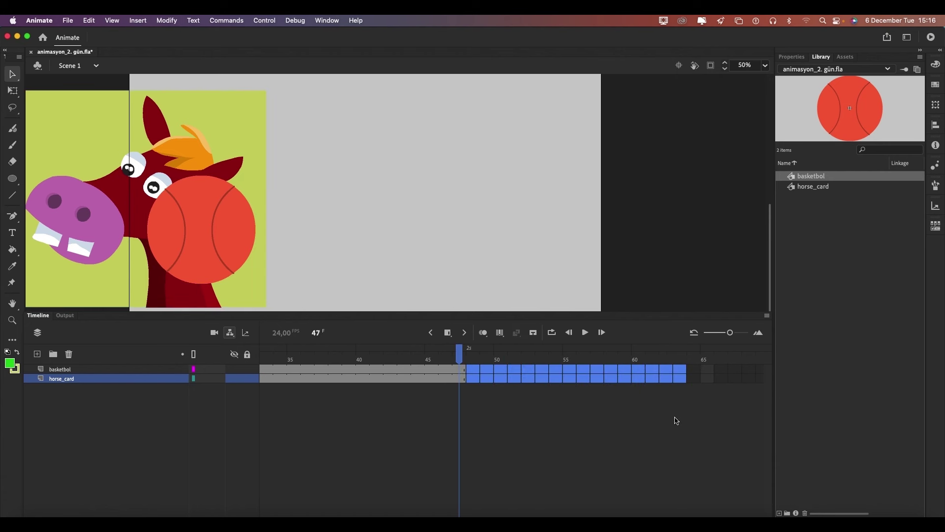
key("shift+F5")
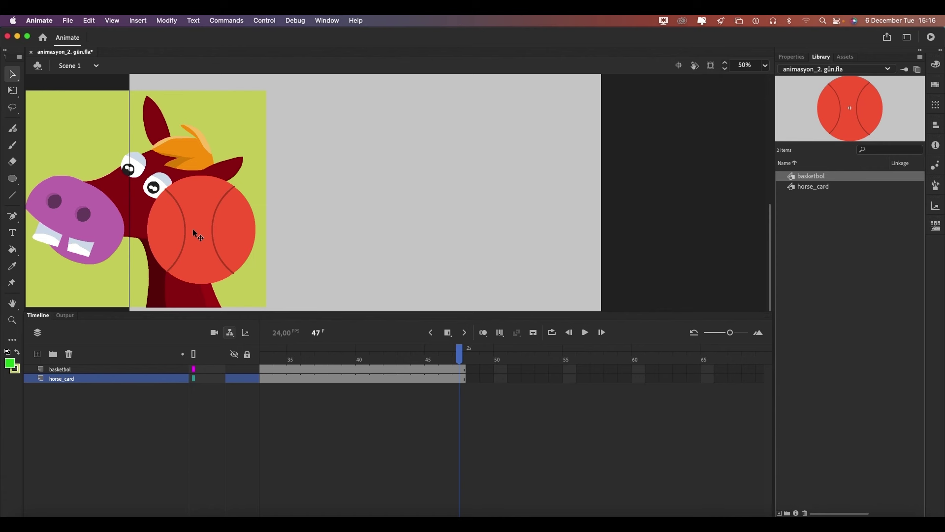
Step: Add a frame-47 keyframe with the ball at the stage's right edge, and hide horse_card
left_click(461, 368)
key("F6")
left_click_drag(201, 245, 546, 242)
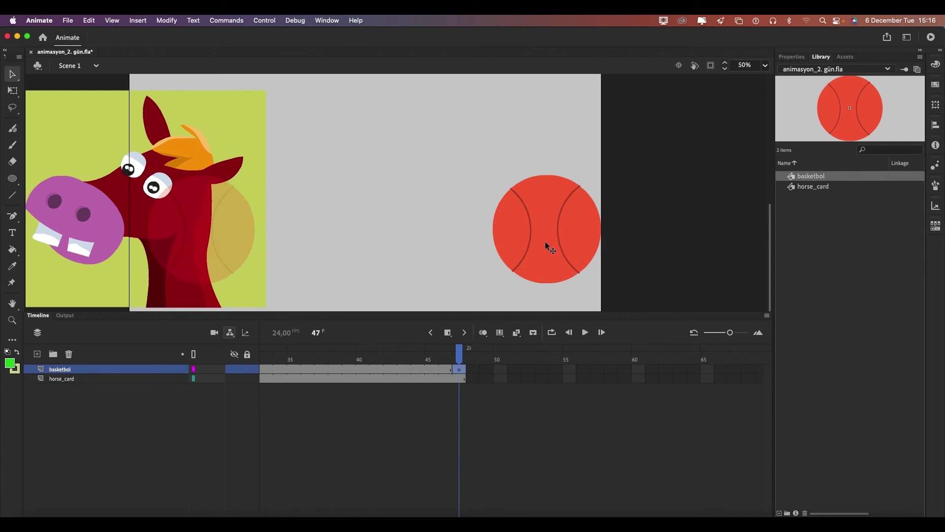
mouse_move(459, 348)
left_mouse_down()
mouse_move(417, 349)
mouse_move(458, 349)
left_mouse_up()
scroll(310, 212, "left", 3)
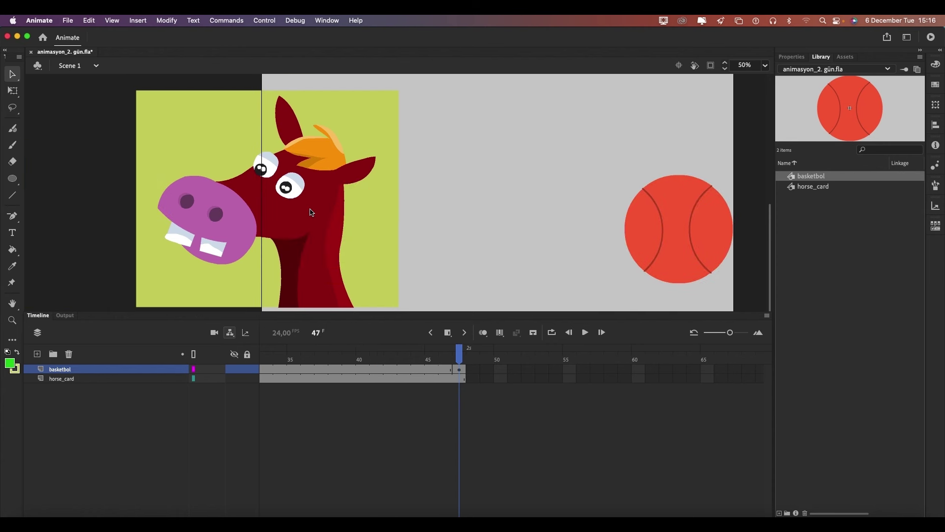
left_click(233, 379)
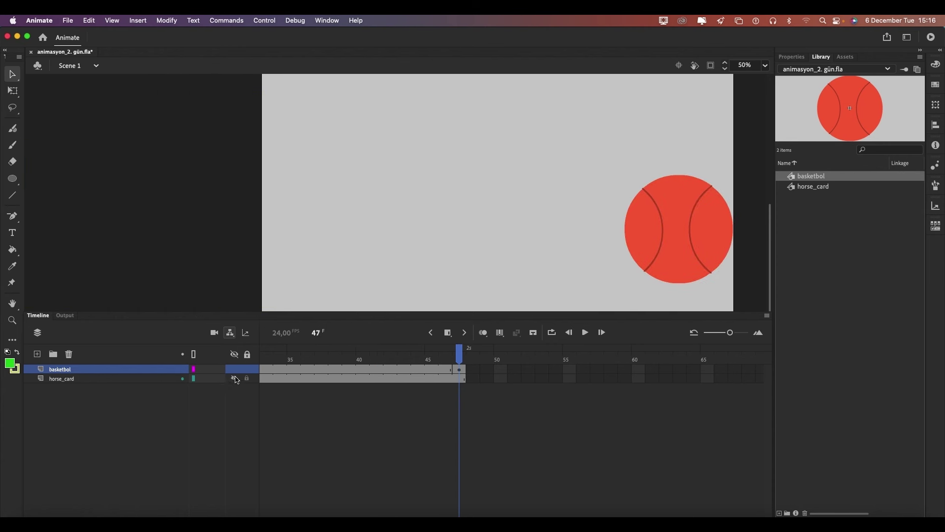
mouse_move(459, 352)
left_mouse_down()
mouse_move(418, 351)
mouse_move(448, 357)
left_mouse_up()
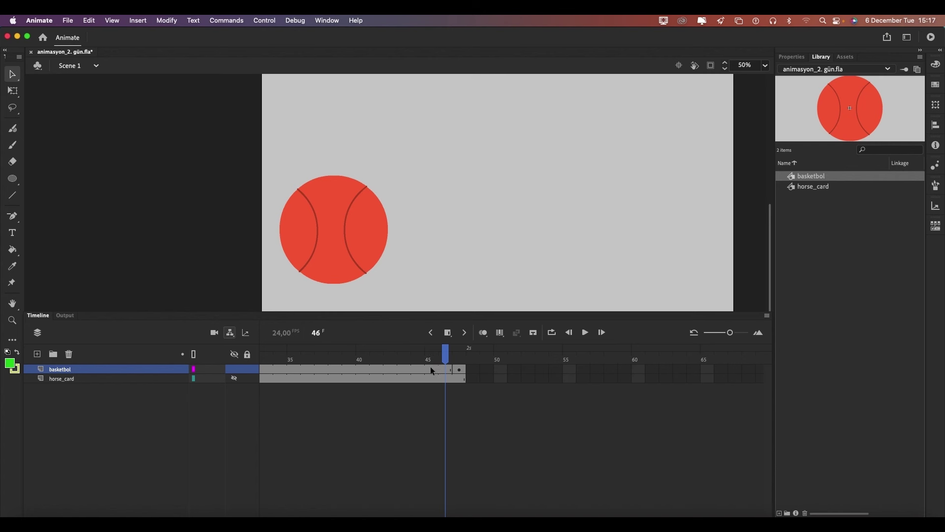
Step: Apply a classic tween to the basketbol frames and scrub to preview the ball sliding right
left_click(451, 369)
left_click(516, 333)
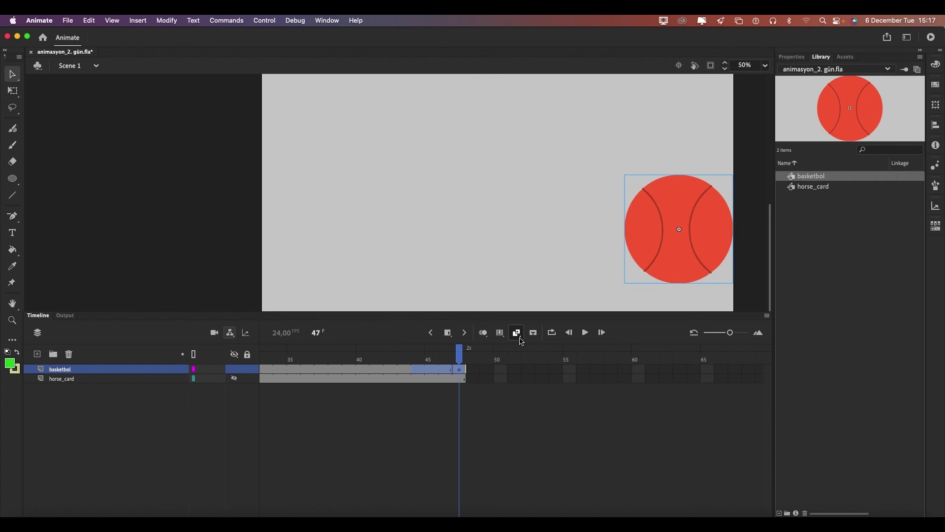
left_click(516, 332)
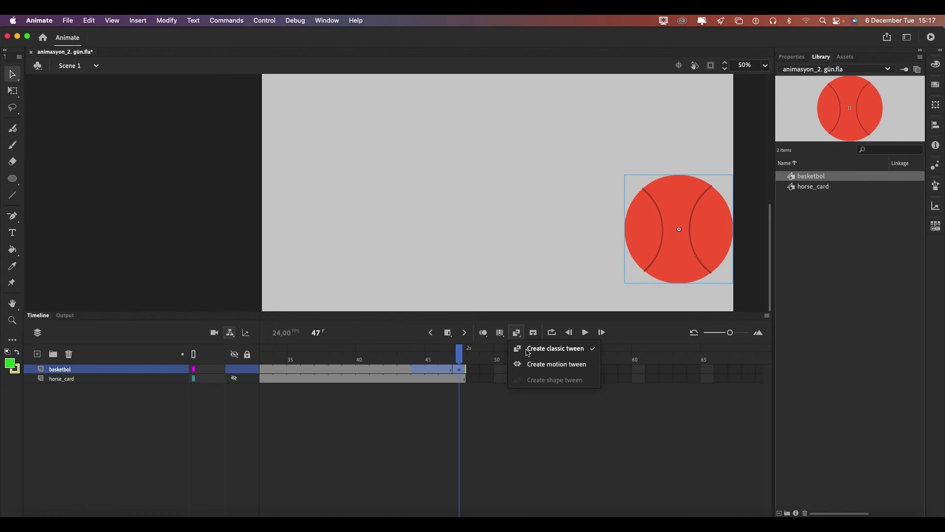
left_click(527, 349)
mouse_move(460, 355)
left_mouse_down()
mouse_move(266, 352)
mouse_move(542, 355)
mouse_move(467, 355)
mouse_move(541, 355)
mouse_move(569, 365)
left_mouse_up()
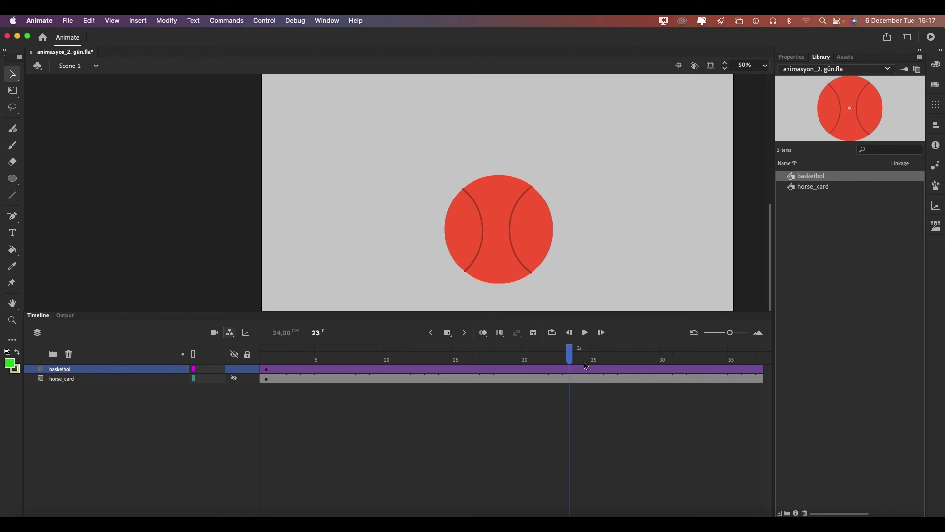
Step: Add a frame-23 keyframe raising the ball to the stage top, then preview the arc
key("F6")
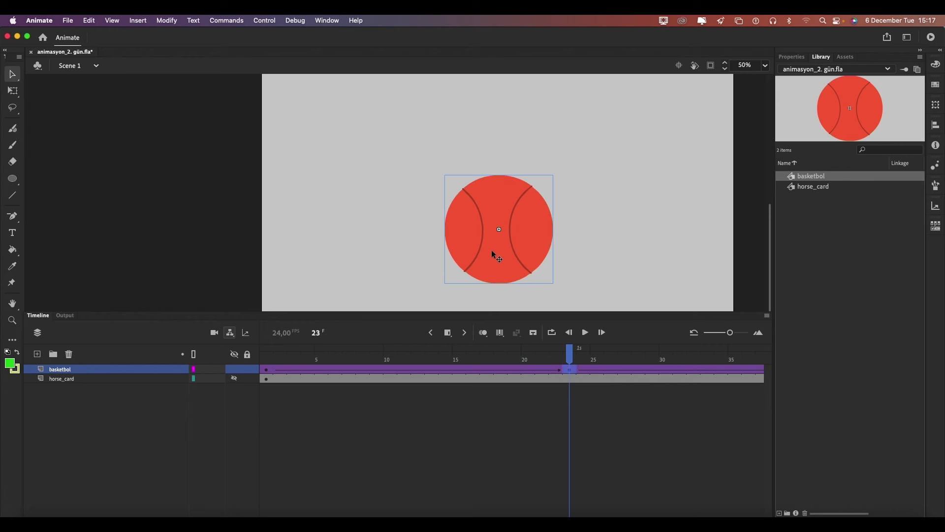
left_click_drag(499, 258, 502, 147)
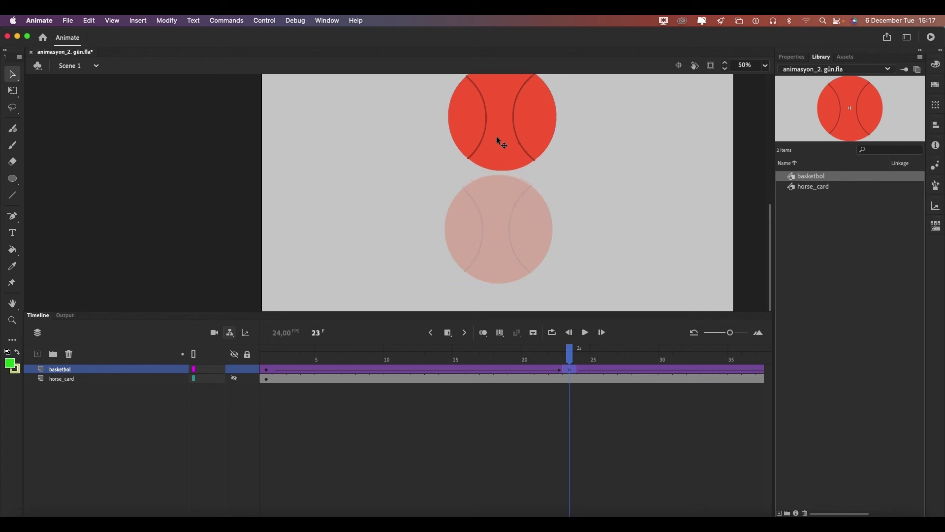
left_click(557, 356)
mouse_move(558, 356)
left_mouse_down()
mouse_move(267, 356)
mouse_move(761, 356)
mouse_move(268, 356)
mouse_move(473, 357)
left_mouse_up()
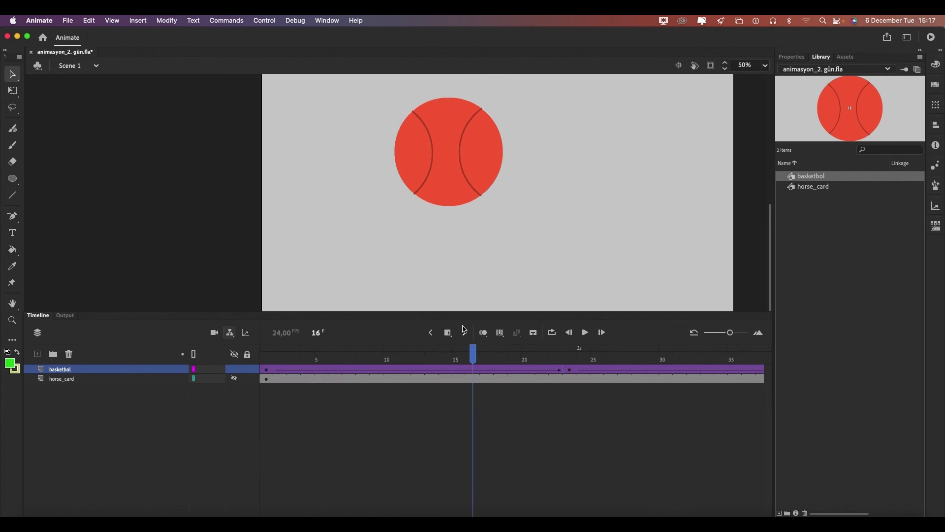
mouse_move(473, 356)
left_mouse_down()
mouse_move(268, 356)
mouse_move(749, 356)
mouse_move(625, 356)
left_mouse_up()
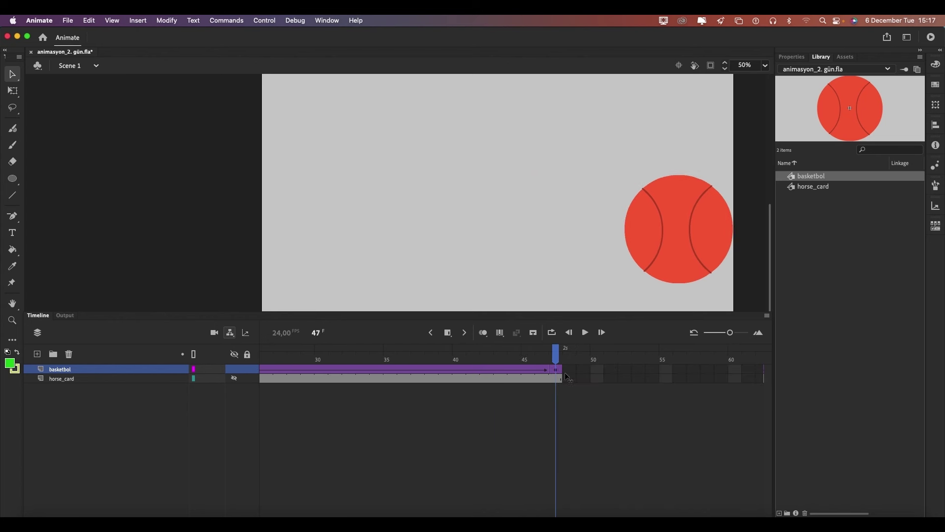
key("Return")
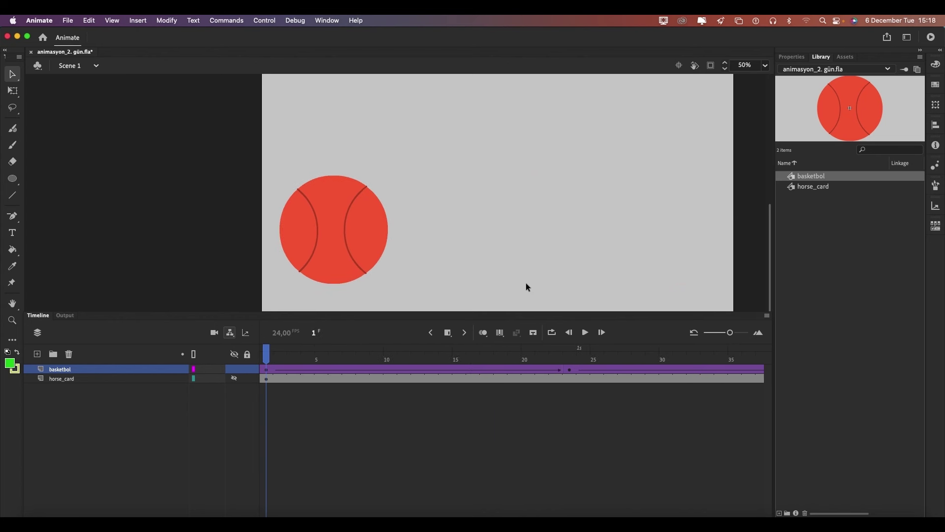
Step: Add a new layer above basketbol and brush-paint the word 'ease' in green
left_click(37, 354)
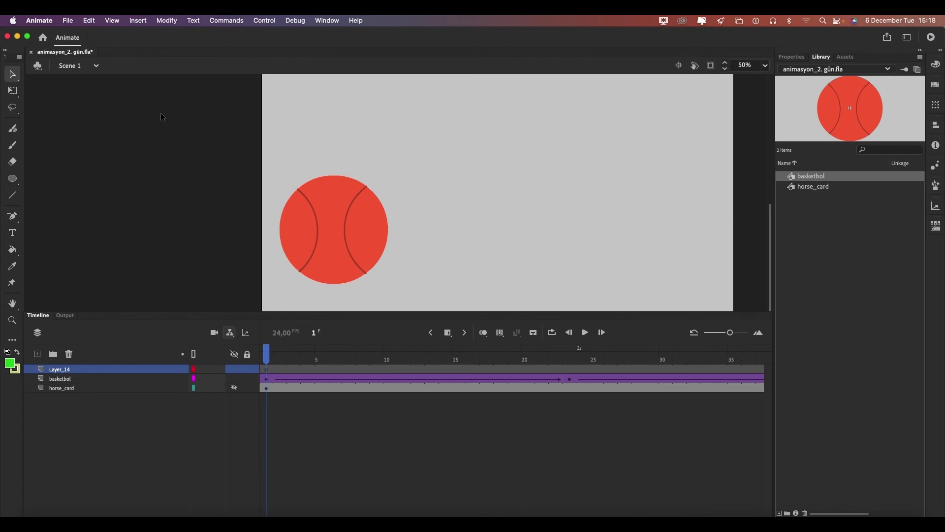
key("b")
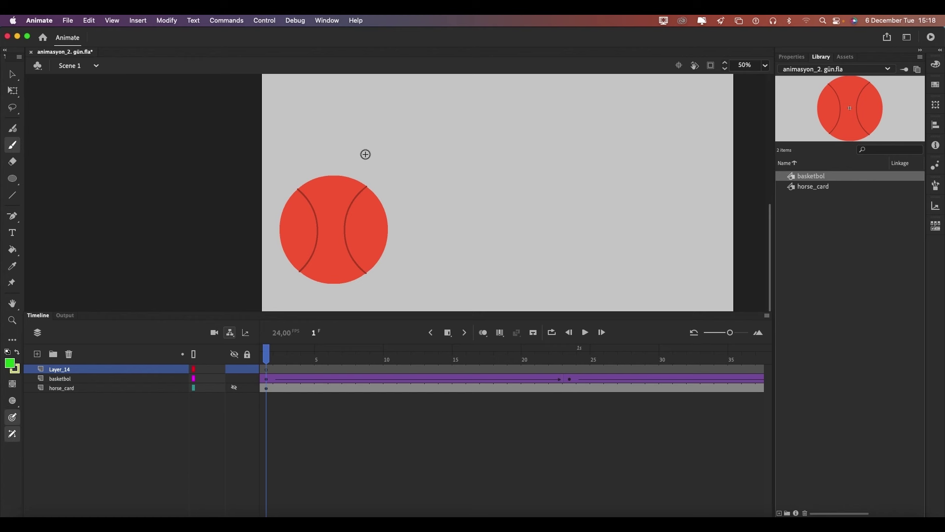
mouse_move(402, 136)
left_mouse_down()
mouse_move(427, 135)
mouse_move(451, 169)
left_mouse_up()
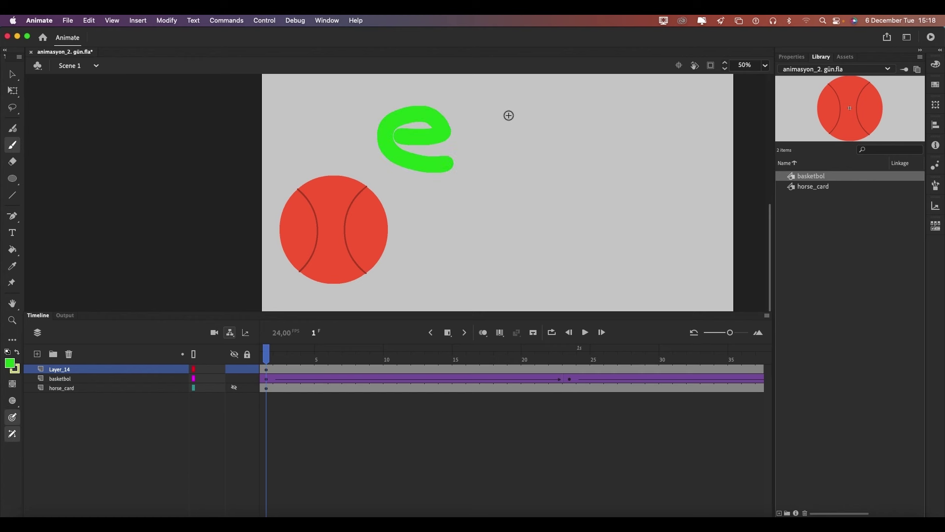
mouse_move(506, 111)
left_mouse_down()
mouse_move(516, 111)
mouse_move(528, 163)
left_mouse_up()
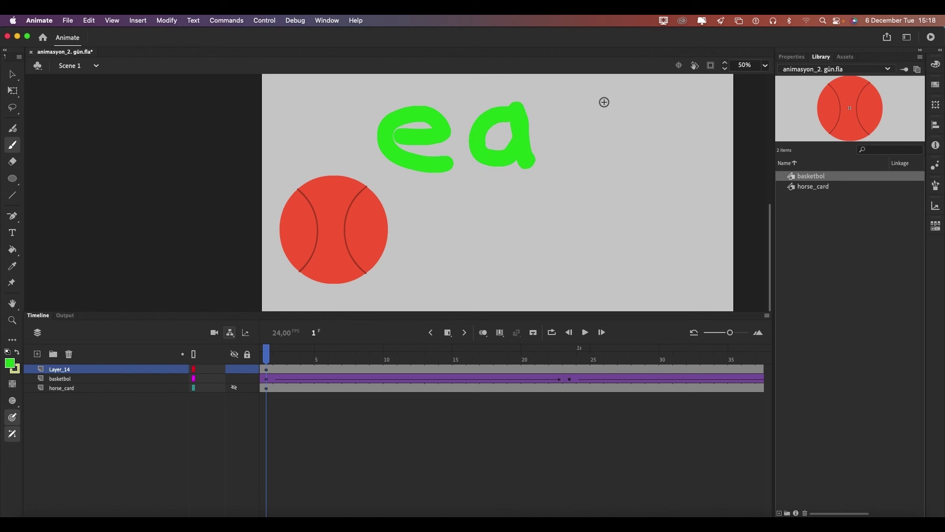
left_click_drag(604, 104, 576, 166)
left_click_drag(627, 137, 668, 166)
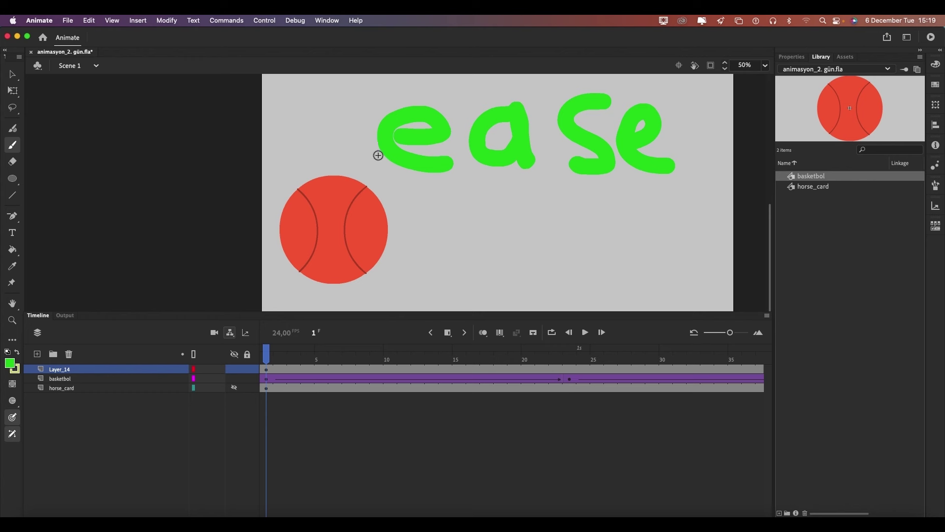
Step: Remove the painted 'ease' letters and play the animation from the start
key("v")
left_click_drag(353, 96, 699, 183)
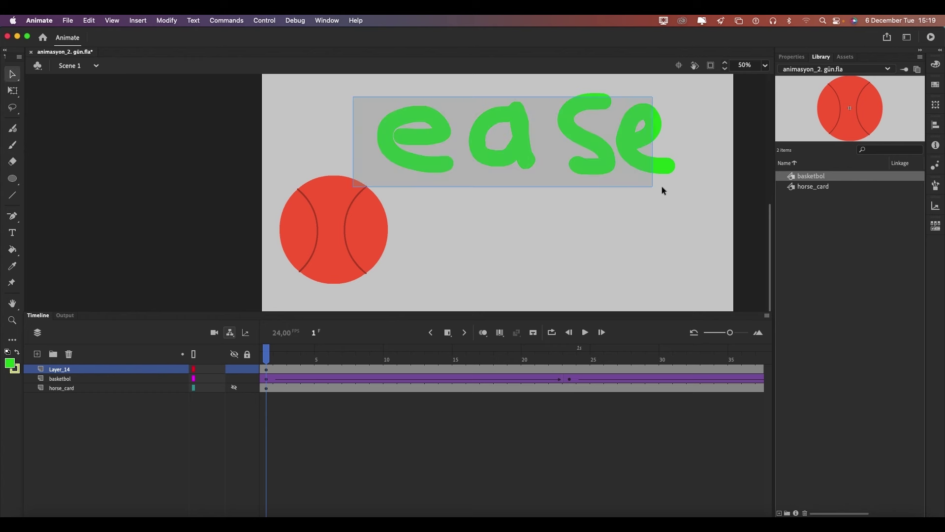
key("super+z")
key("super+z")
key("super+z")
key("super+z")
key("super+z")
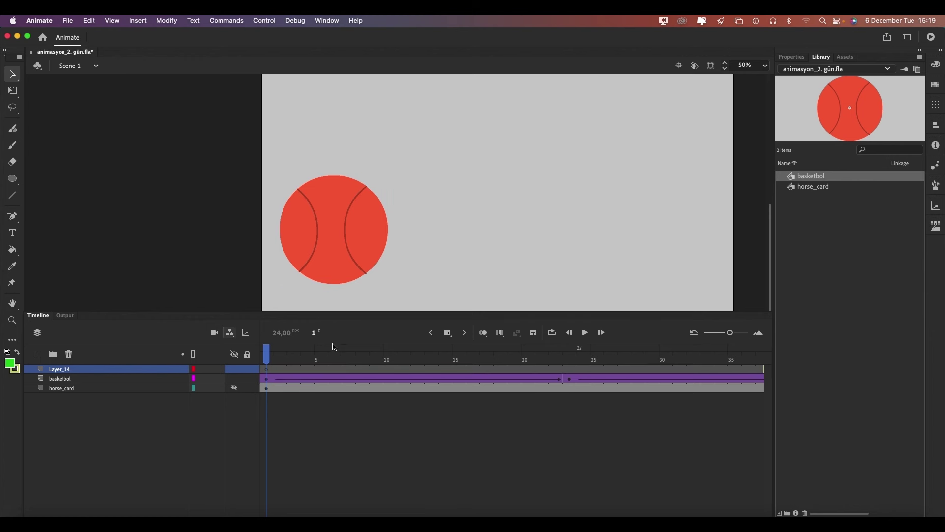
left_click_drag(267, 358, 746, 364)
key("Return")
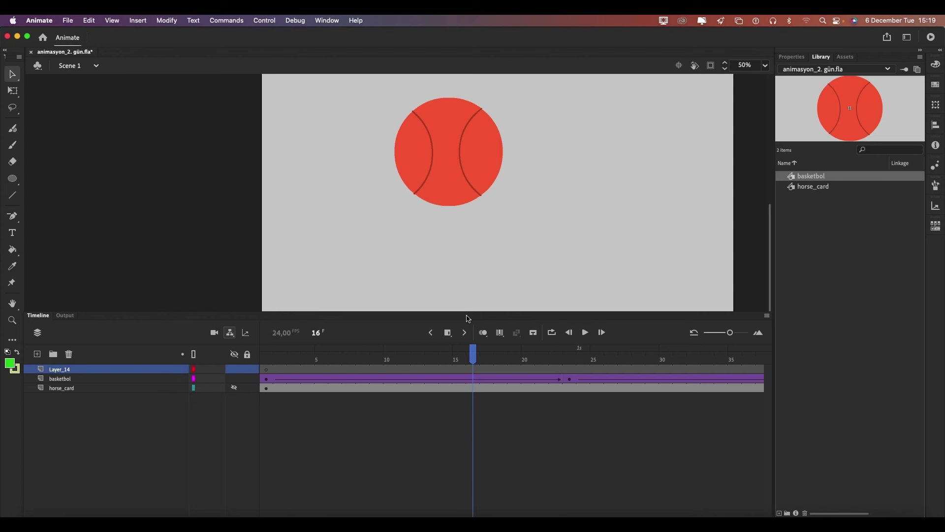
Step: Give the first tween span, before frame 23, a Quad Ease-Out
left_click(346, 380)
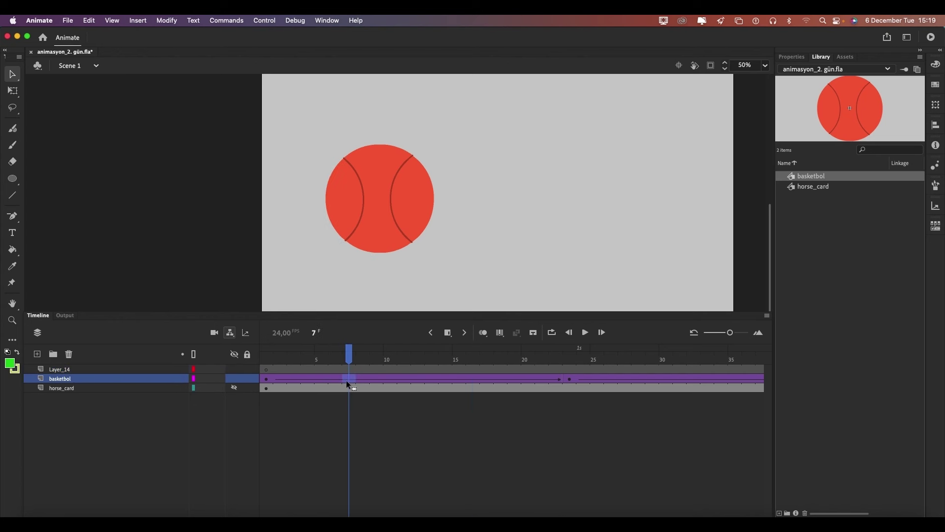
left_click(791, 56)
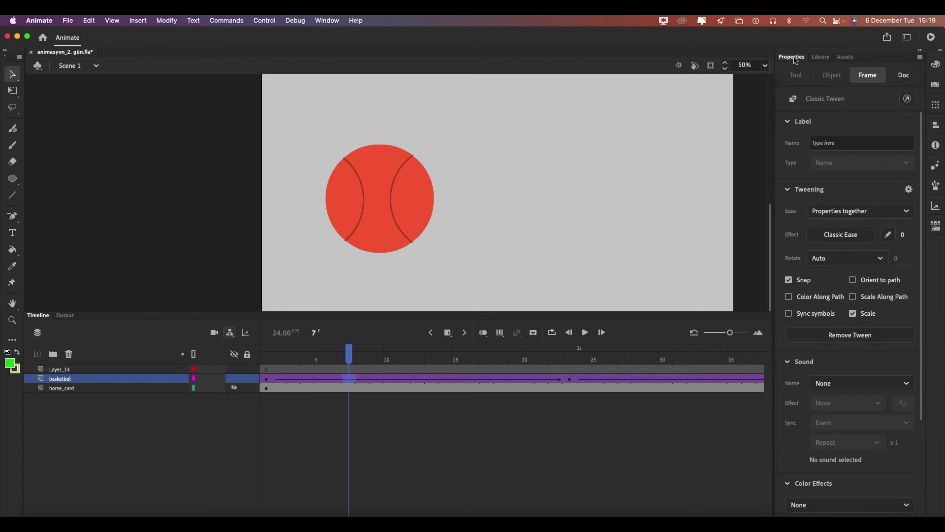
left_click(361, 379)
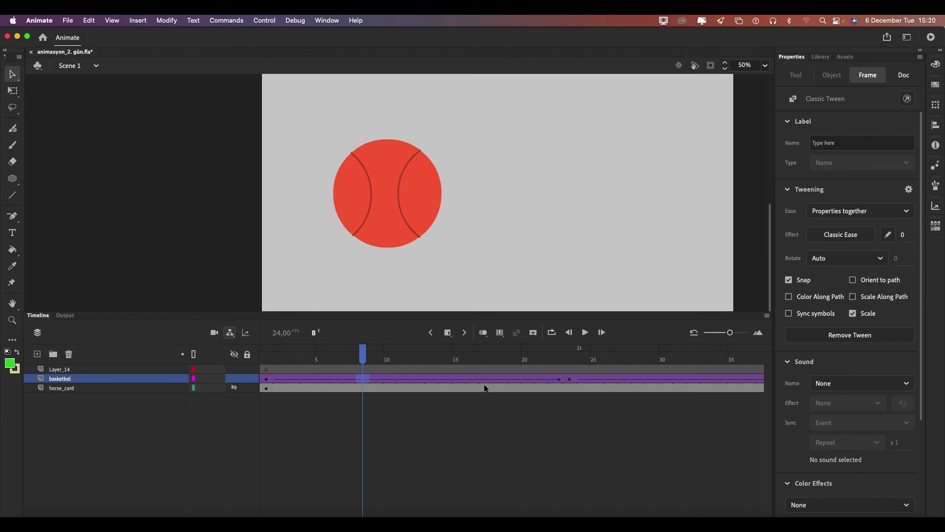
left_click(889, 233)
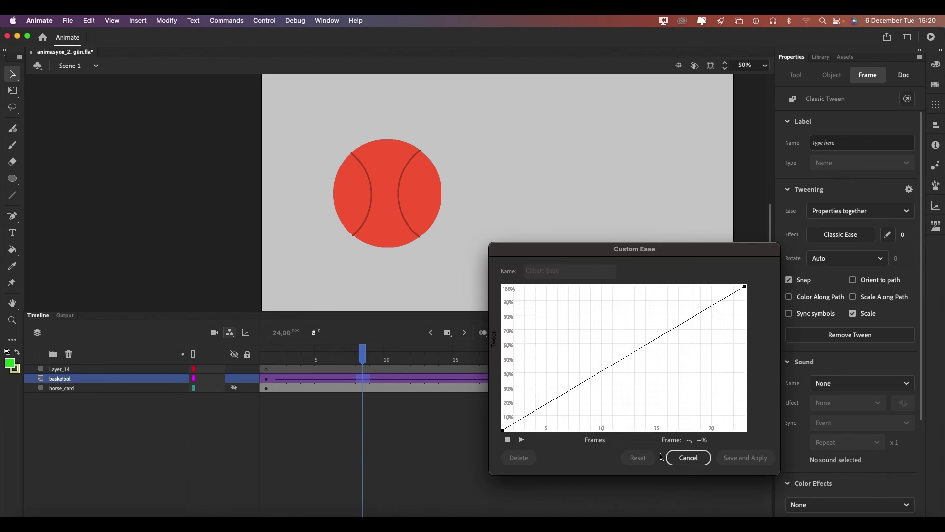
left_click(689, 457)
left_click(880, 257)
left_click(842, 234)
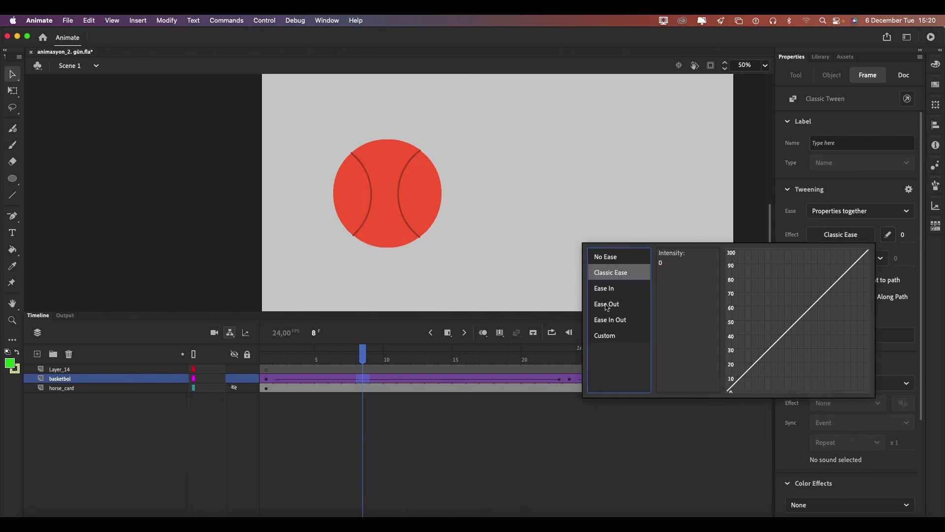
left_click(606, 304)
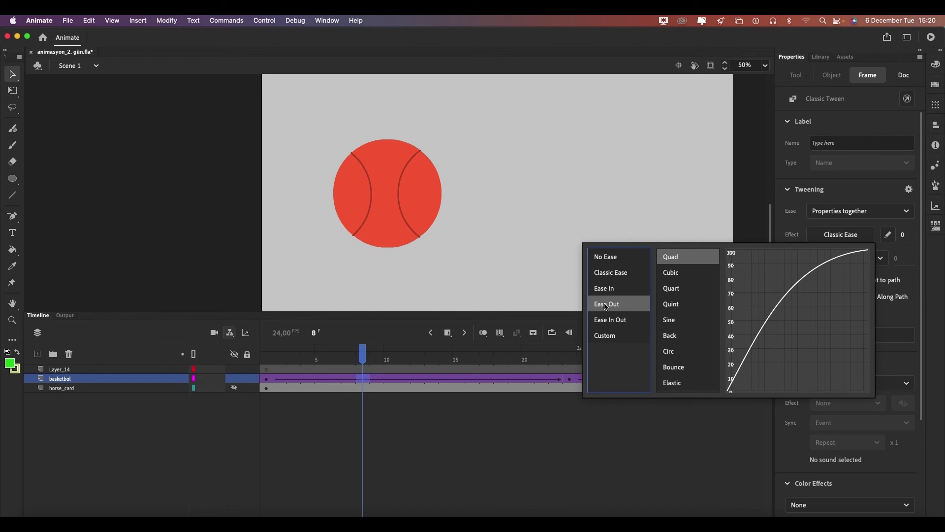
double_click(673, 258)
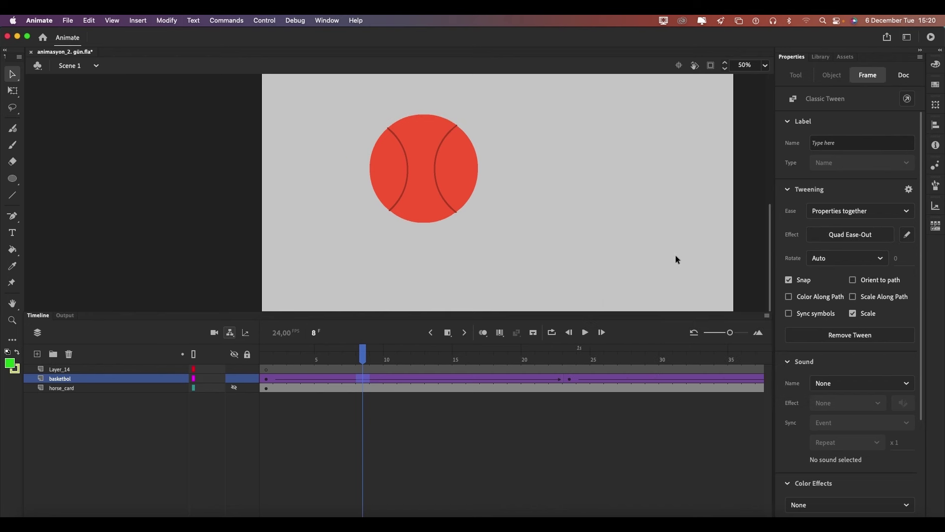
Step: Give the tween span after frame 23 a Quad Ease-In
left_click(693, 377)
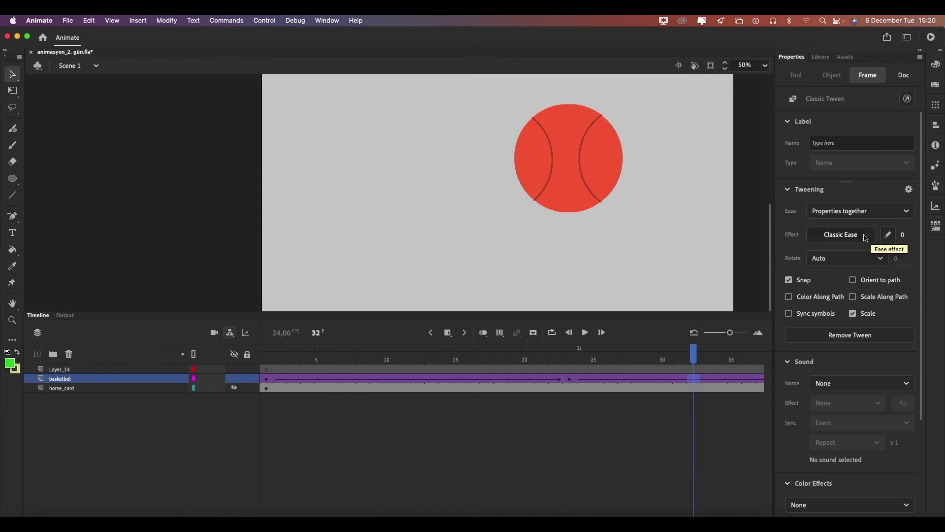
left_click(841, 235)
left_click(606, 304)
left_click(677, 259)
double_click(676, 257)
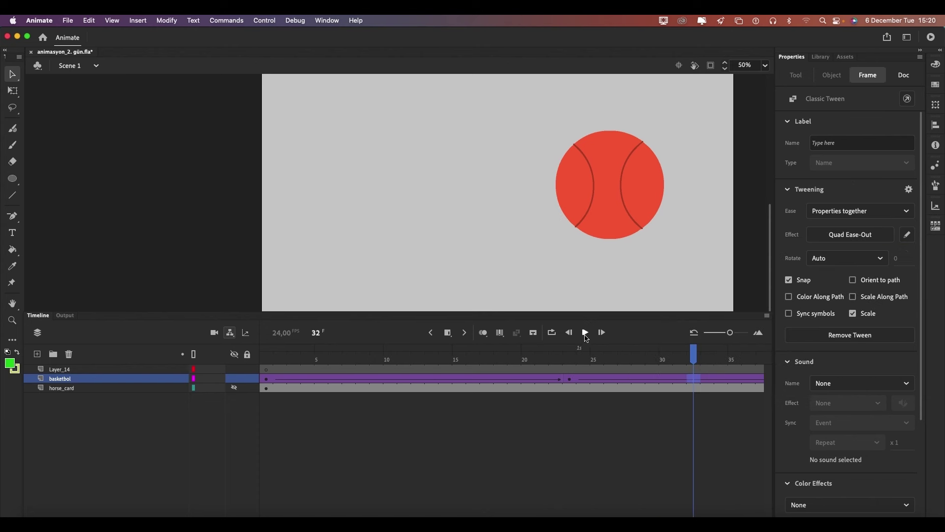
left_click(850, 234)
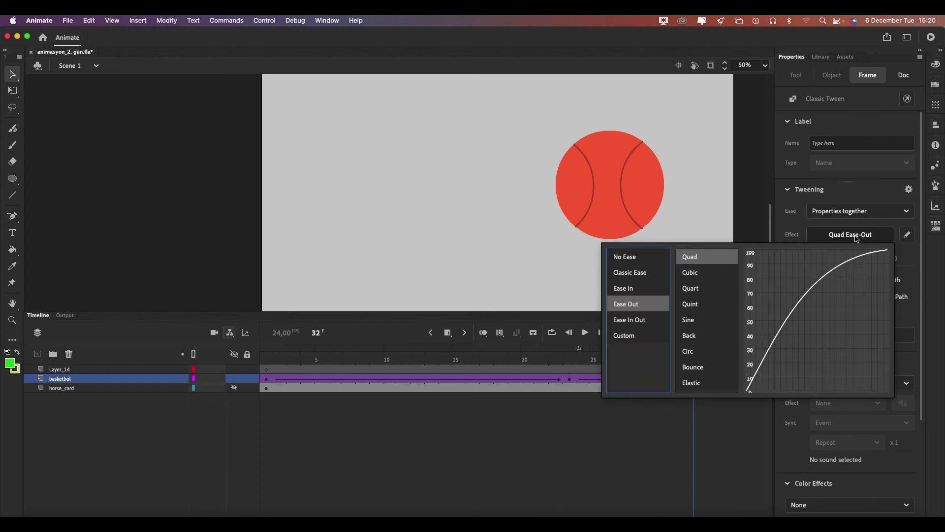
left_click(625, 289)
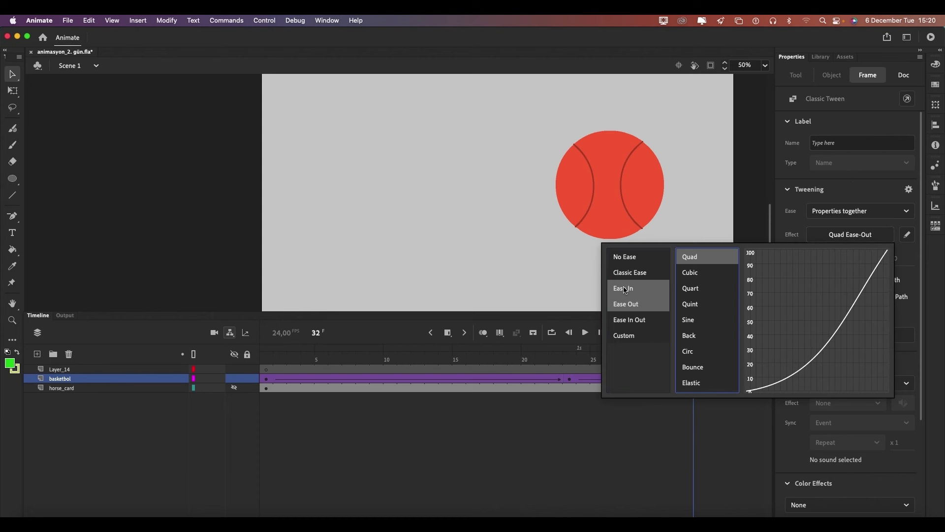
left_click(694, 257)
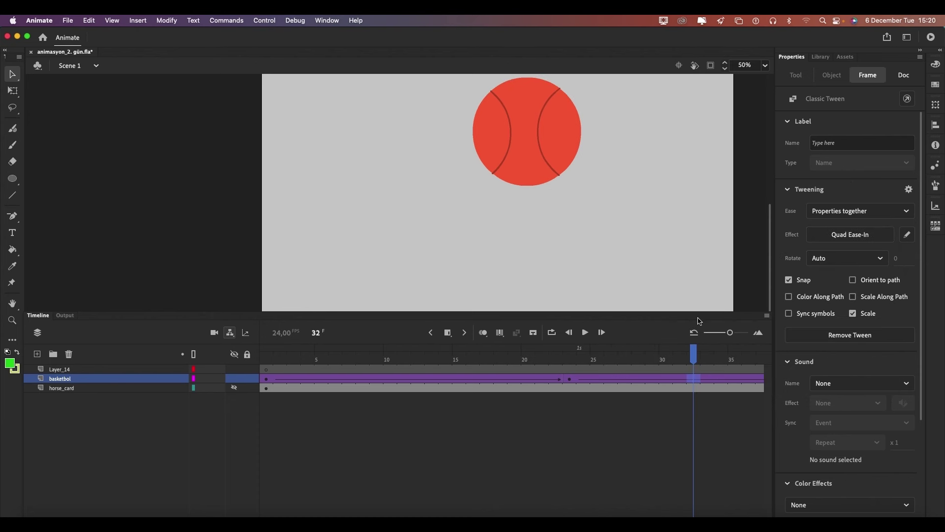
Step: Rewind to frame 1, play the eased animation twice, and zoom the timeline out
left_click_drag(696, 356, 266, 356)
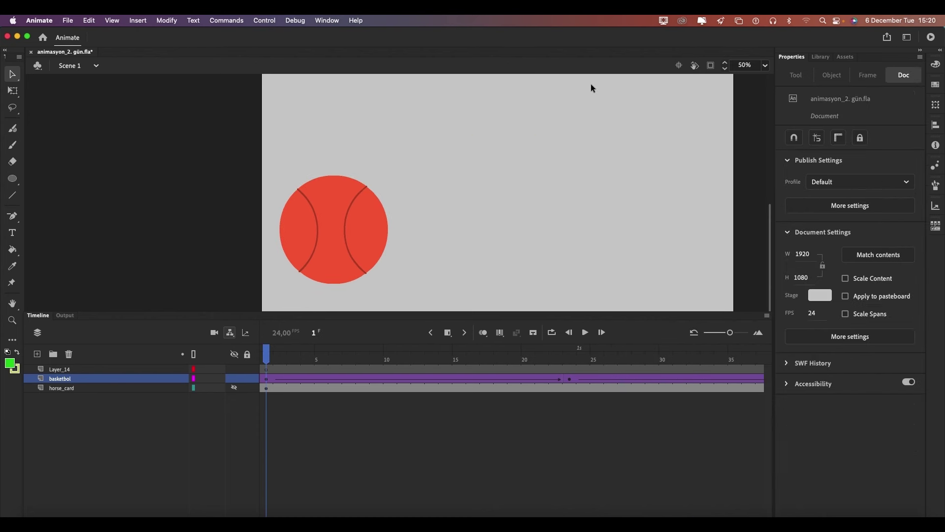
left_click(585, 332)
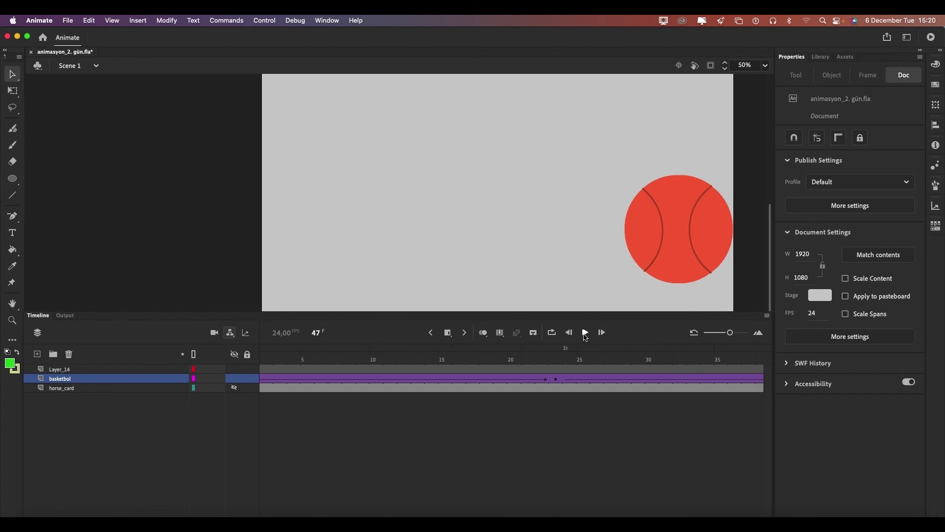
left_click(585, 333)
left_click_drag(727, 333, 713, 332)
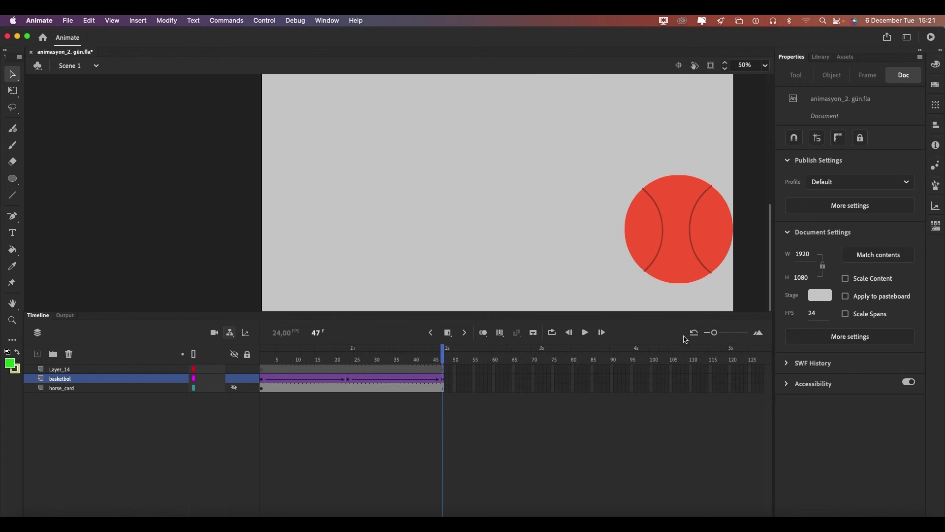
Step: Loop playback from frame 1, stop it at frame 26, and turn looping off
left_click(553, 332)
left_click_drag(434, 348, 260, 348)
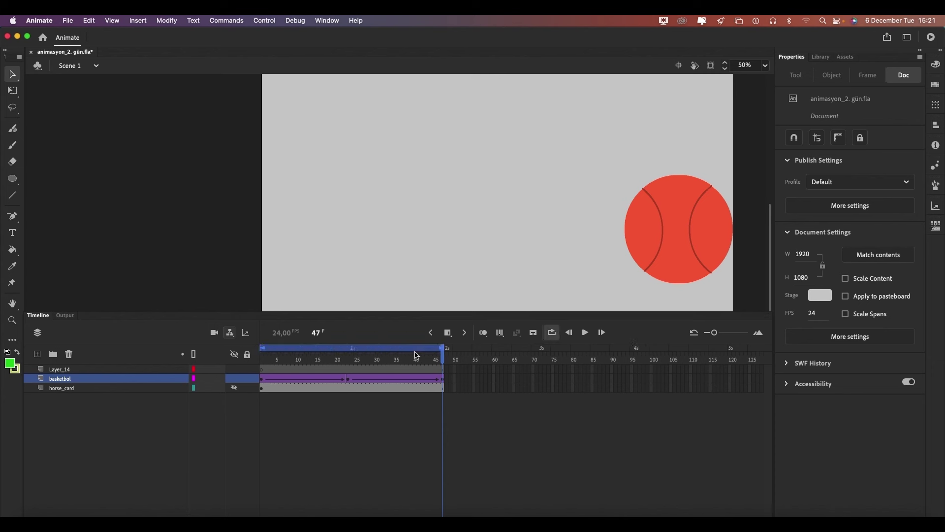
left_click(585, 332)
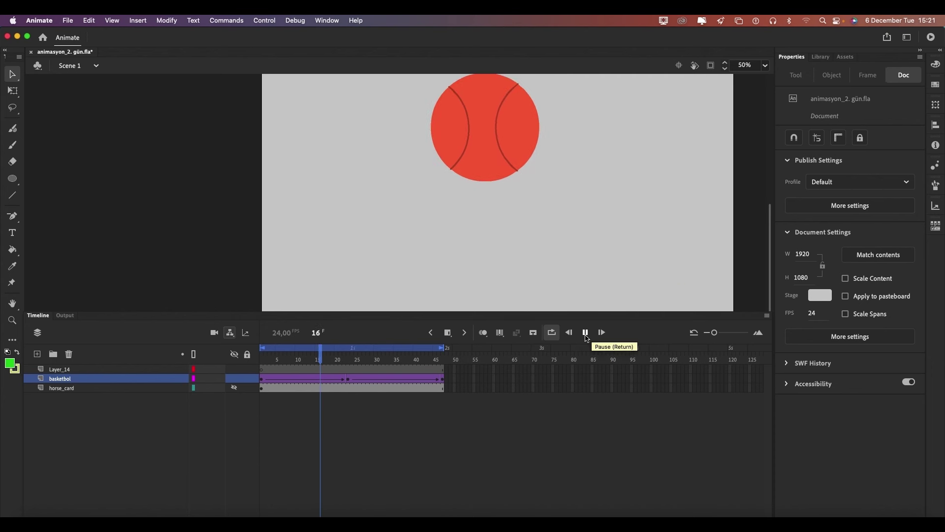
left_click(585, 333)
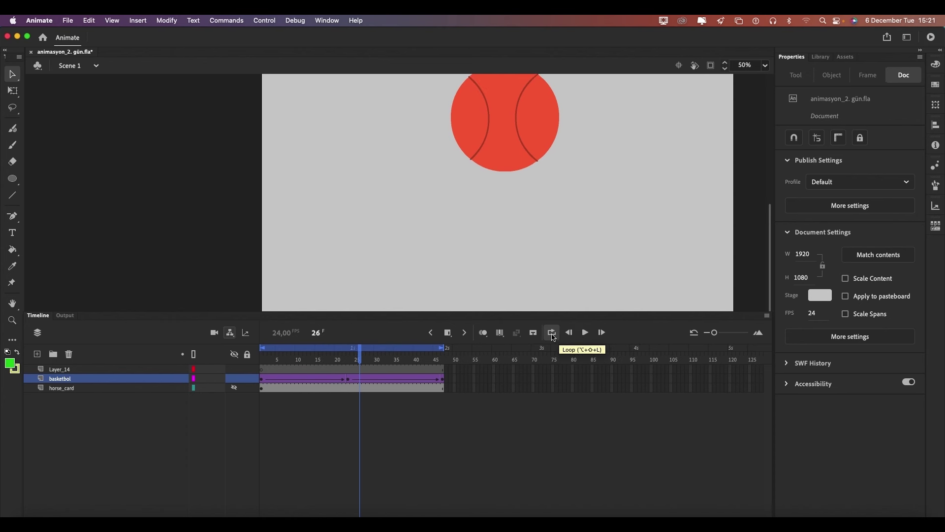
left_click(551, 333)
left_click(483, 332)
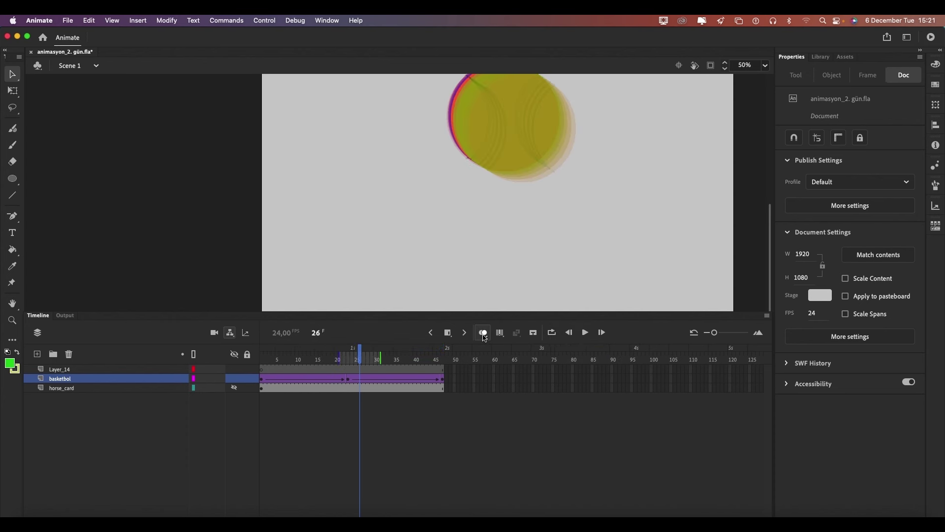
left_click_drag(338, 360, 263, 360)
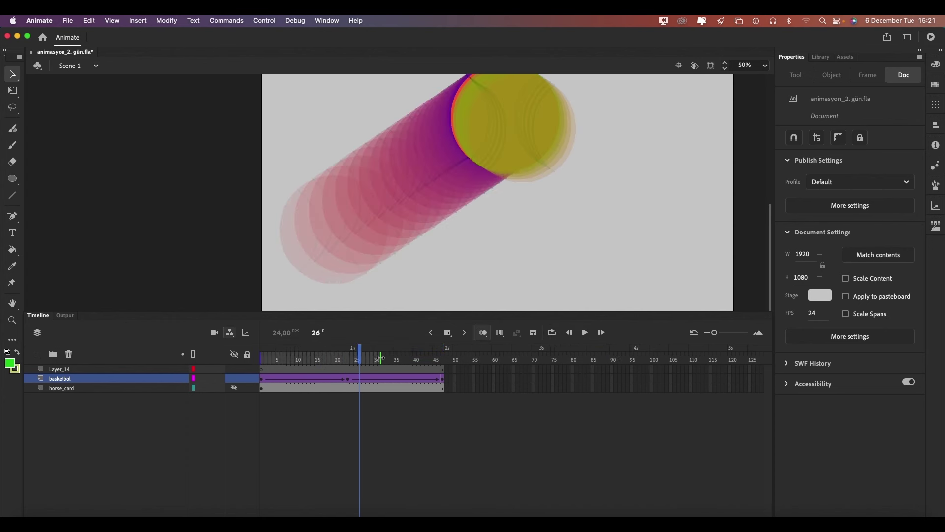
left_click_drag(377, 360, 443, 360)
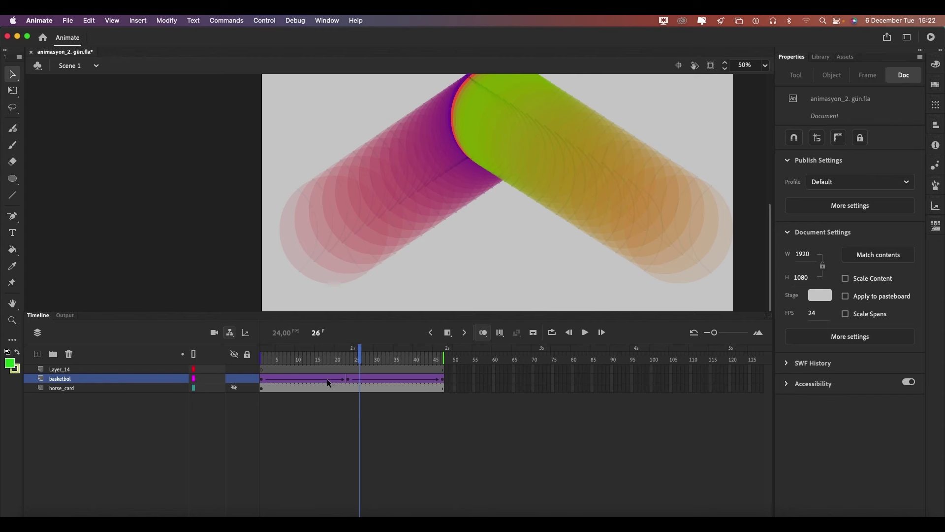
left_click(355, 354)
left_click_drag(355, 353, 443, 361)
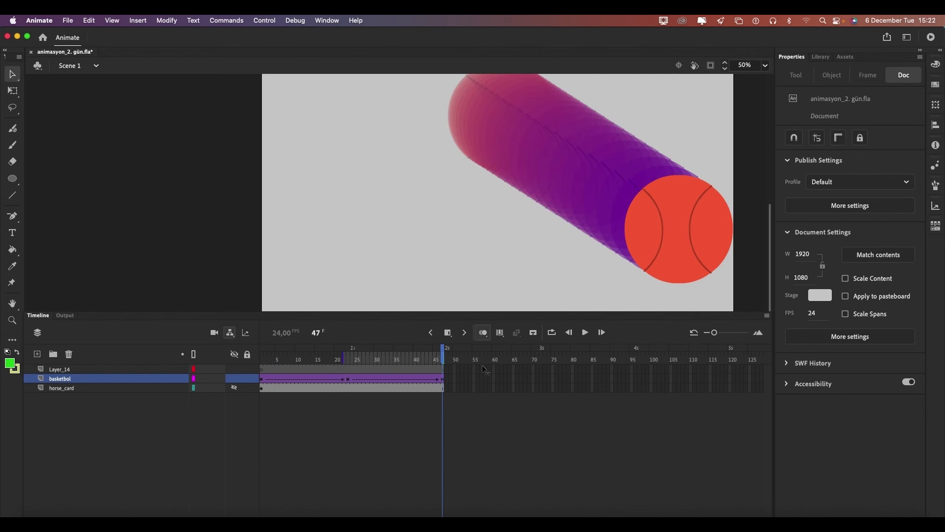
left_click(421, 379)
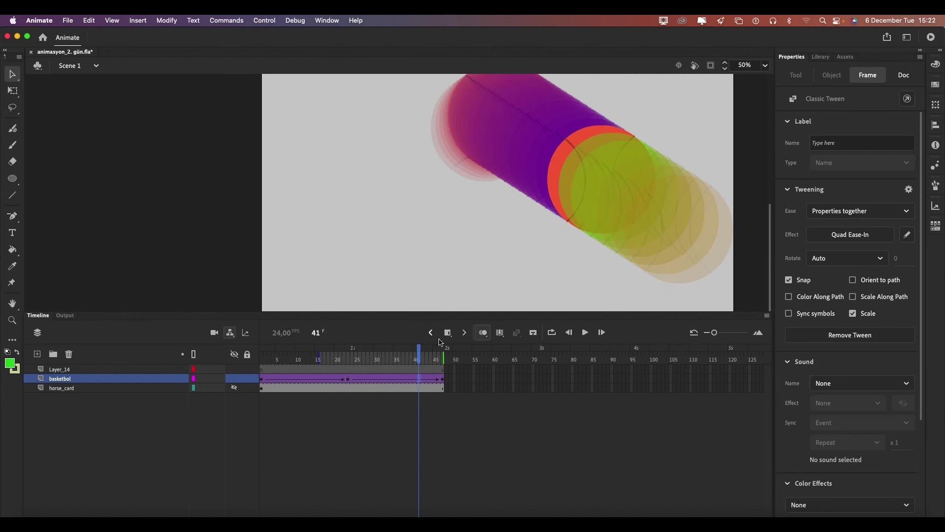
left_click(418, 355)
left_click_drag(418, 356, 443, 359)
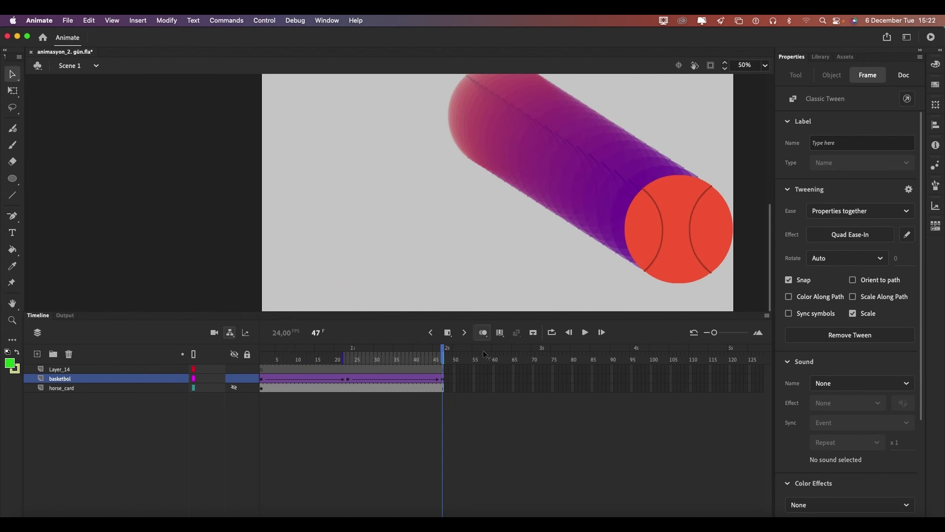
left_click(499, 334)
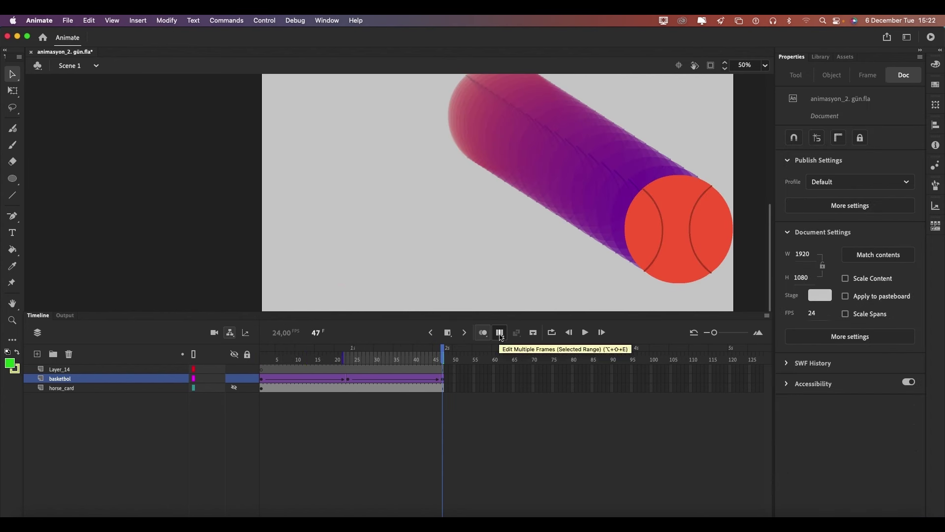
mouse_move(443, 359)
left_mouse_down()
mouse_move(261, 359)
mouse_move(436, 353)
left_mouse_up()
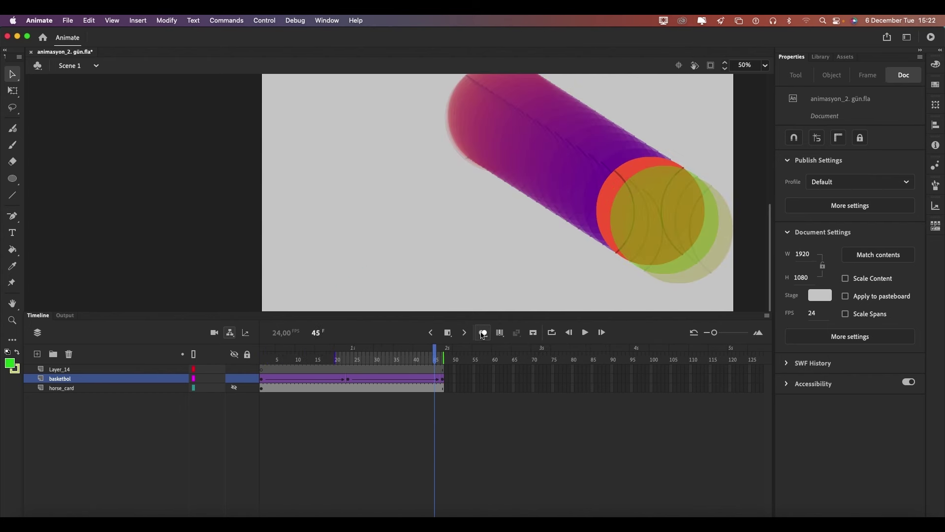
left_click(483, 333)
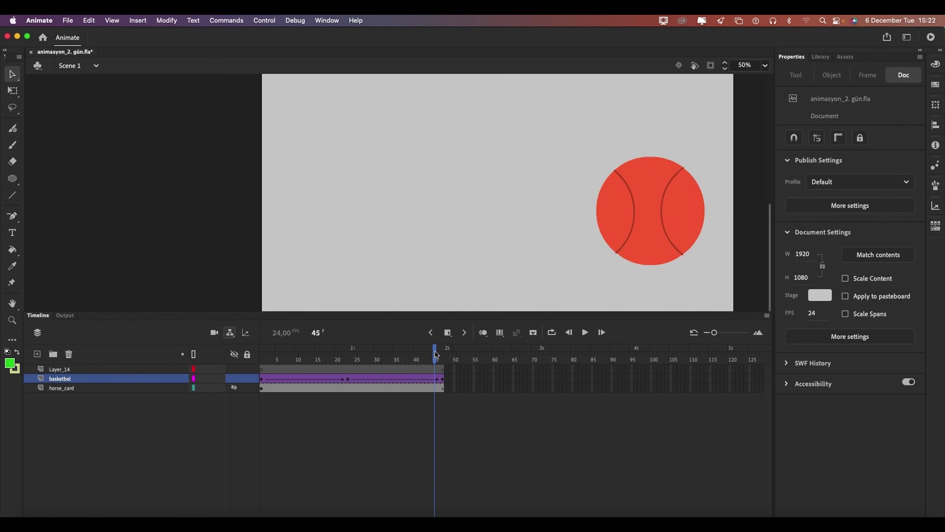
mouse_move(436, 354)
left_mouse_down()
mouse_move(446, 356)
mouse_move(261, 354)
left_mouse_up()
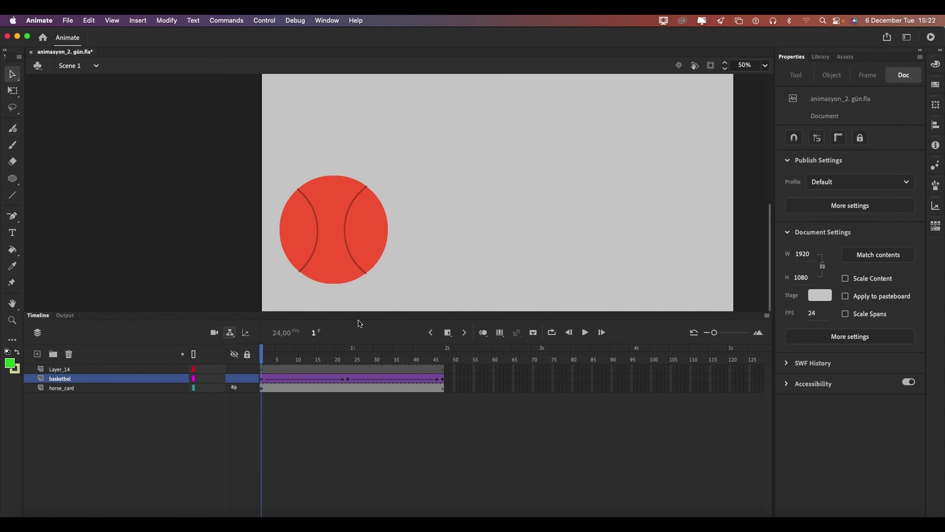
Step: Unhide the horse_card layer and scale the horse card to 50%
left_click(234, 388)
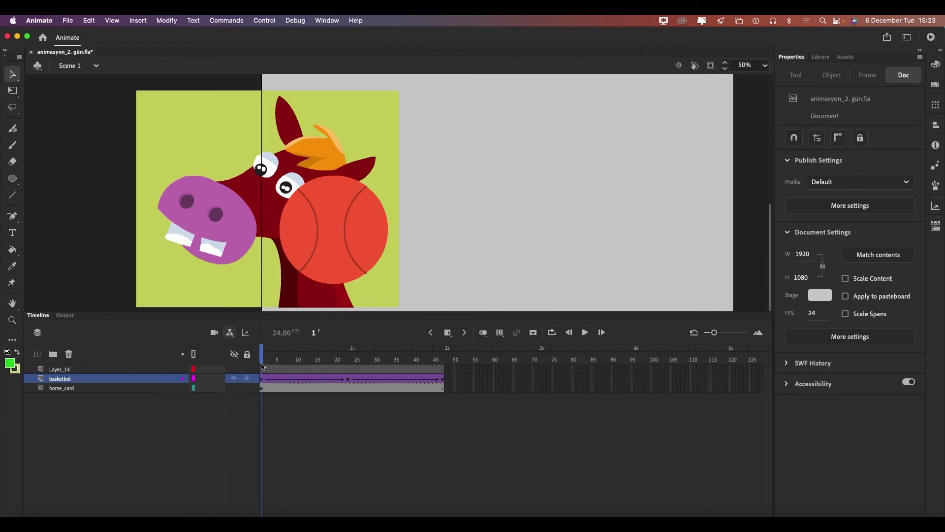
left_click(254, 209)
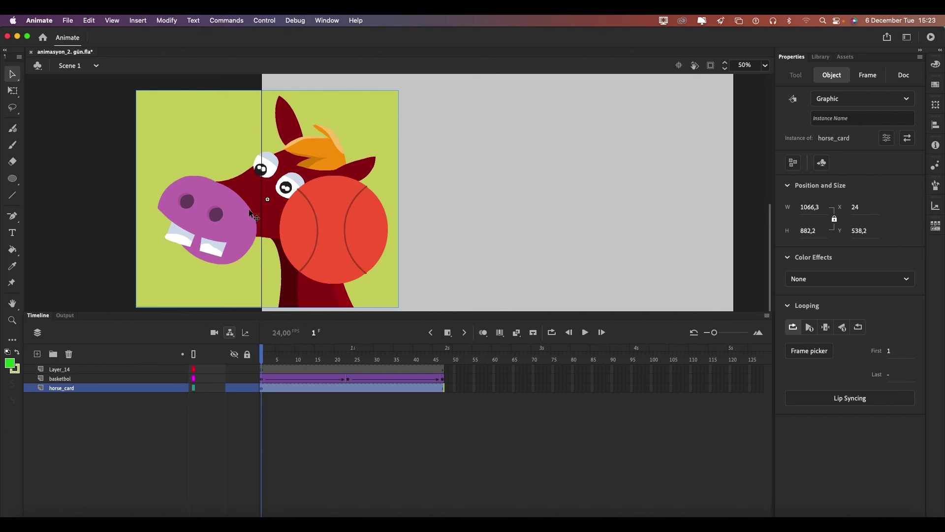
key("alt+super+s")
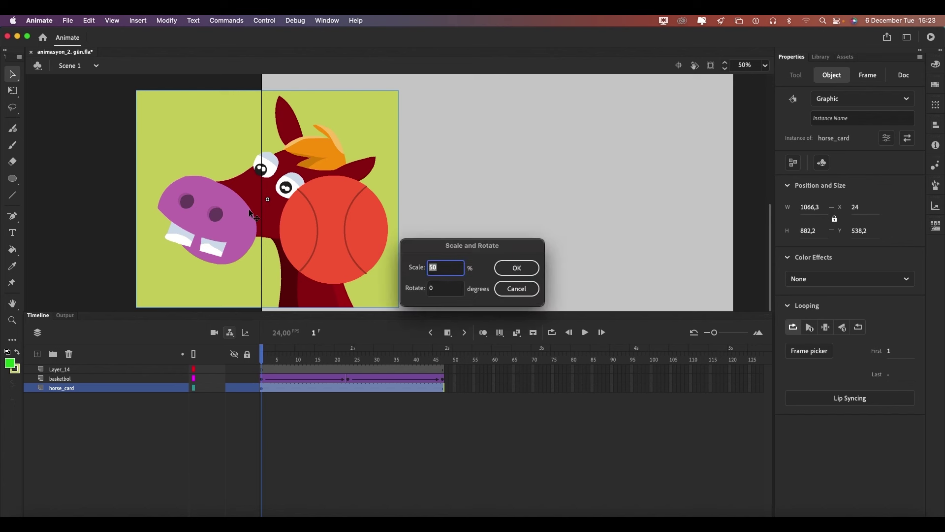
key("Return")
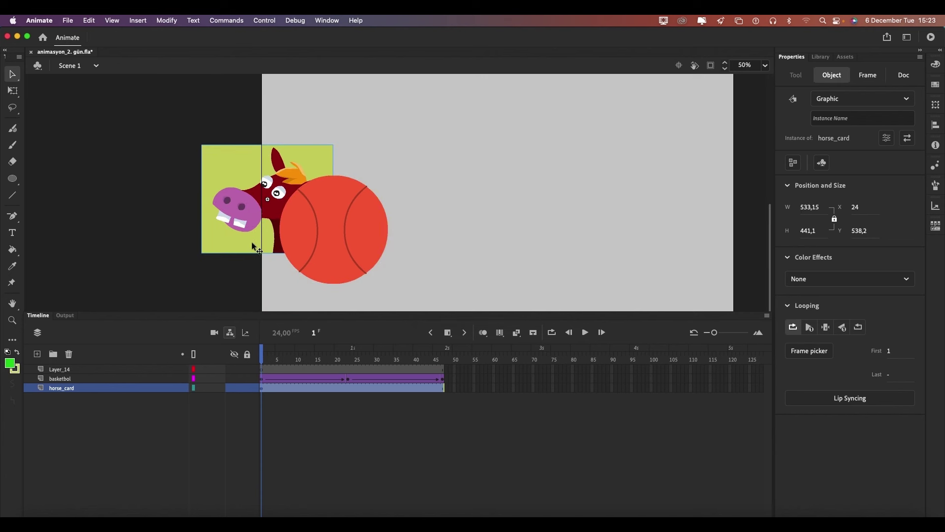
Step: Move the card to the top-left above the ball and turn on Parenting view
mouse_move(250, 237)
left_mouse_down()
mouse_move(353, 178)
mouse_move(319, 171)
left_mouse_up()
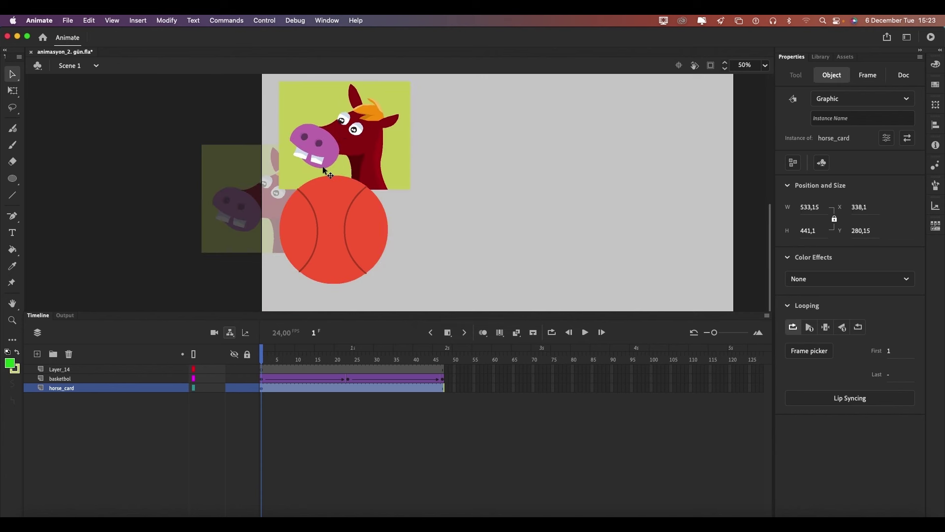
left_click(230, 333)
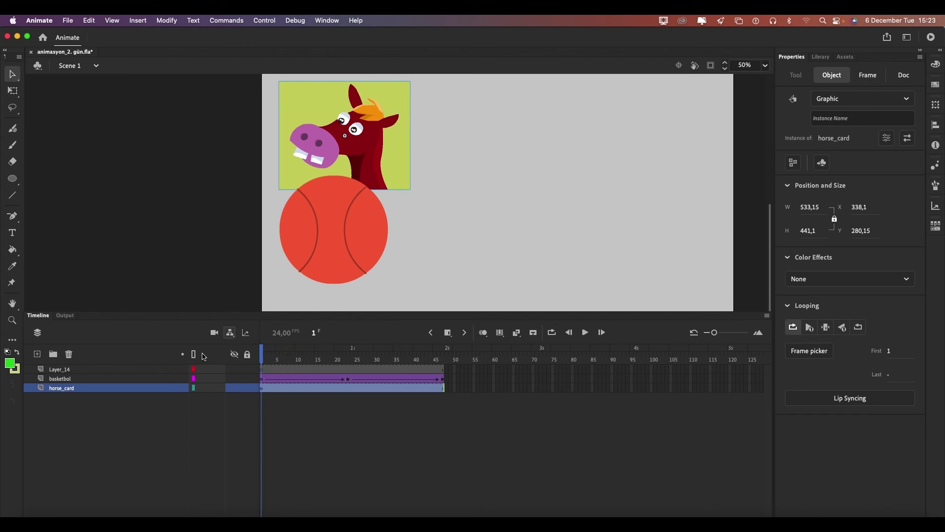
left_click(59, 369)
Step: Delete Layer_14, make horse_card the parent of basketbol, then preview and rewind to frame 1
left_click(69, 354)
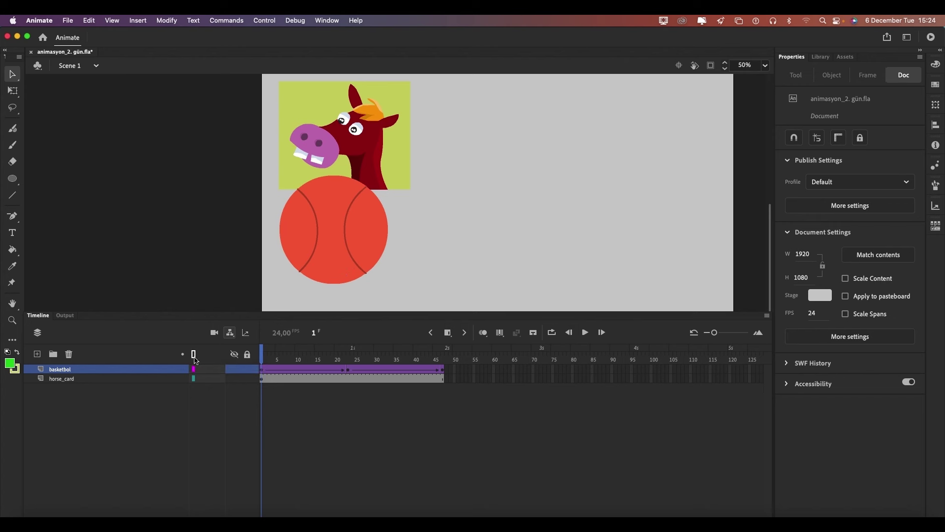
left_click_drag(192, 369, 193, 378)
key("Return")
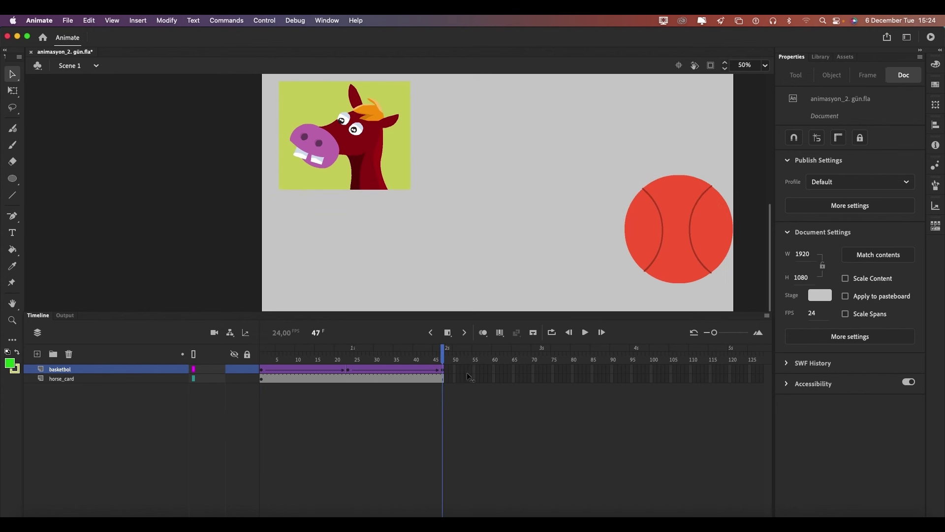
left_click_drag(443, 359, 262, 359)
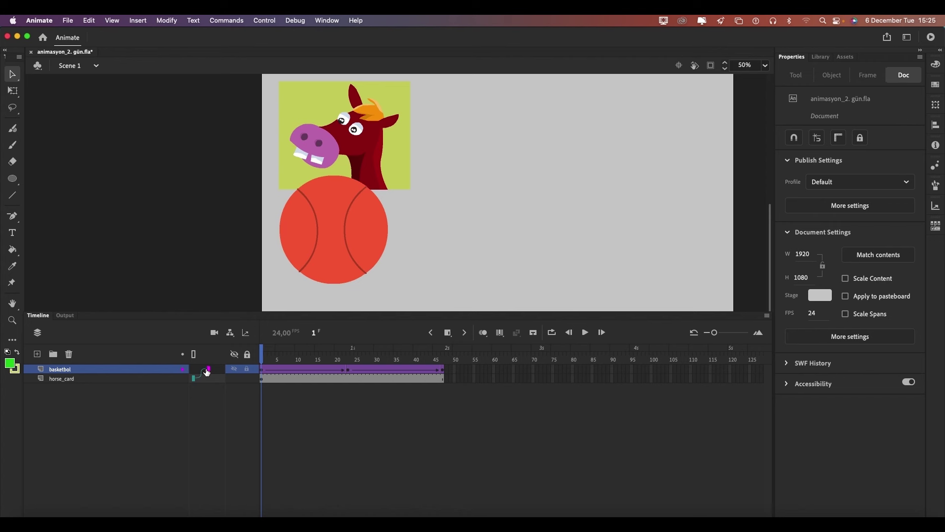
Step: Remove basketbol's parent link to horse_card
right_click(207, 372)
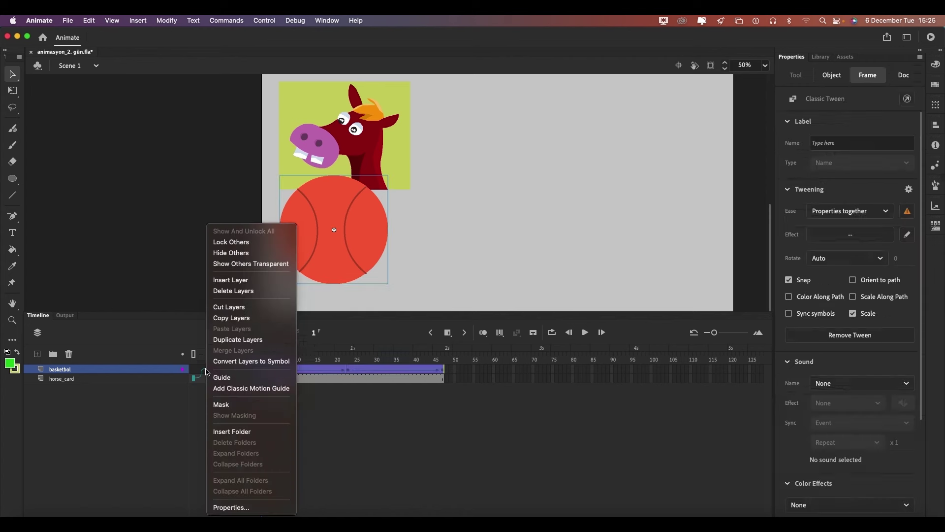
left_click(212, 391)
left_click(209, 371)
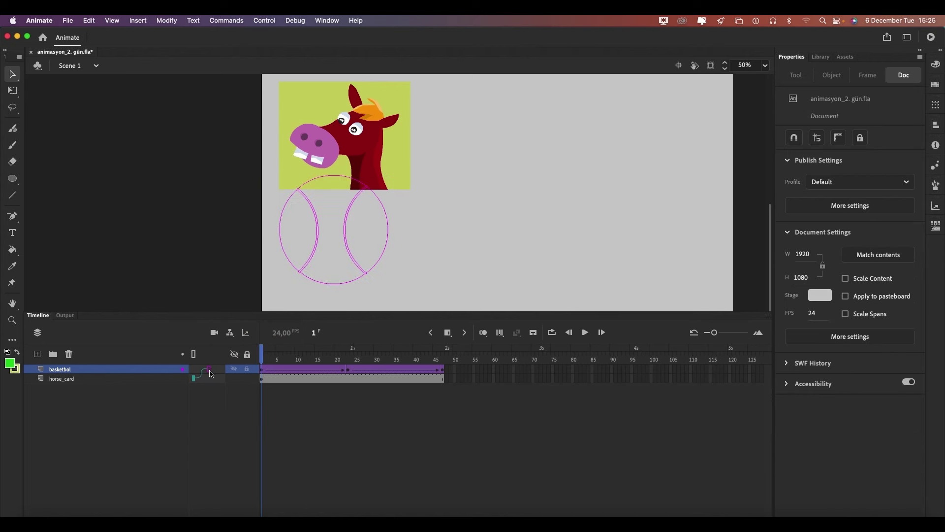
left_click(208, 373)
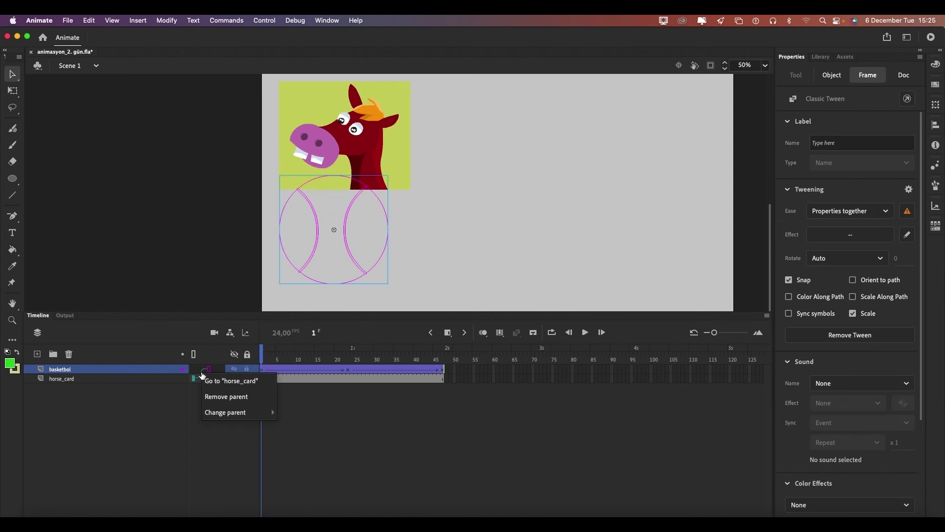
left_click(229, 400)
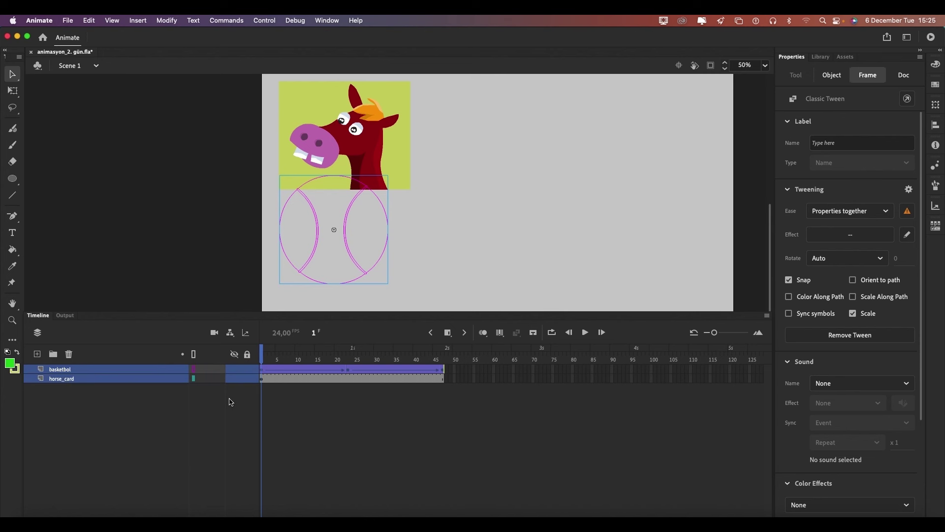
left_click(194, 379)
mouse_move(208, 378)
mouse_move(133, 378)
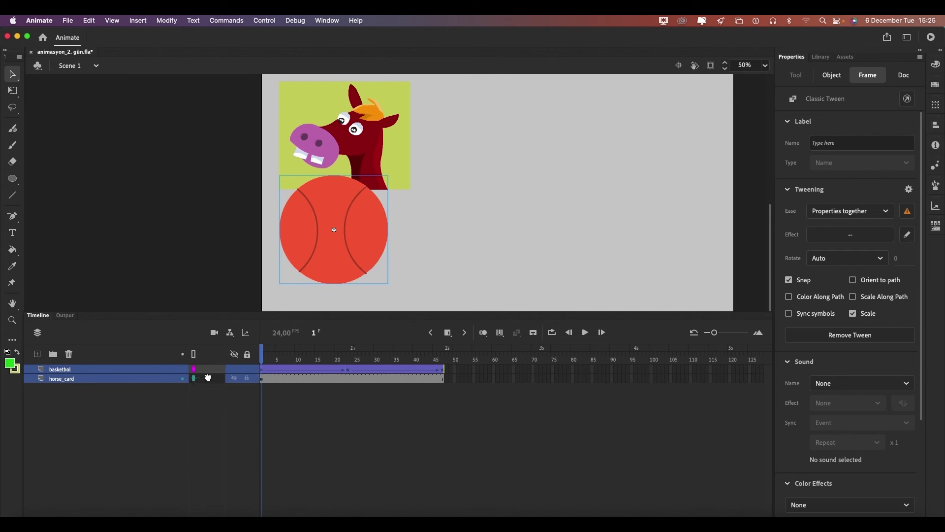
Step: Make horse_card a child of basketbol and select only the basketbol layer
left_click_drag(194, 379, 193, 370)
left_click(184, 368)
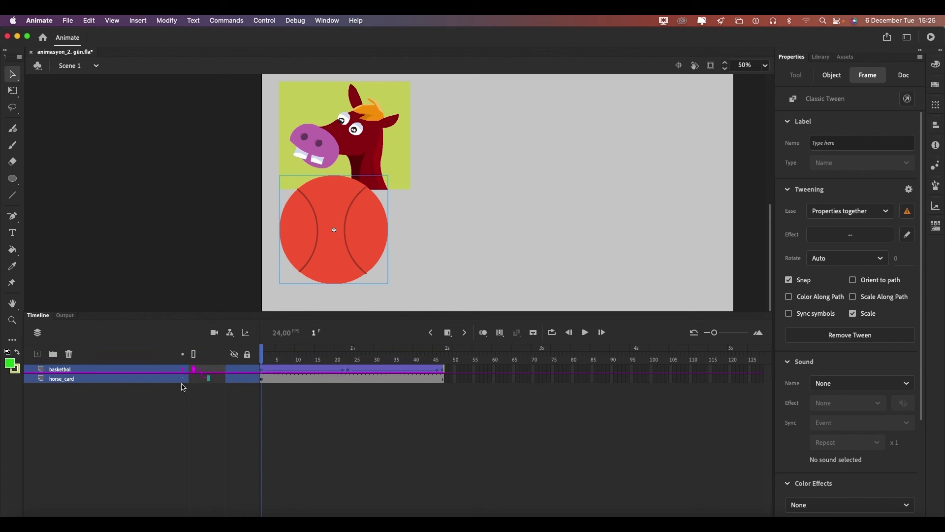
left_click(266, 354)
left_click(90, 369)
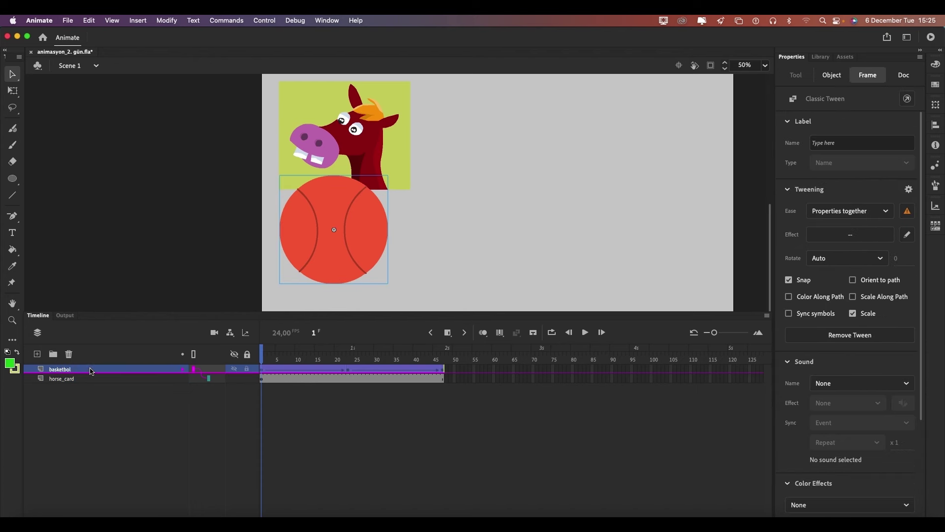
Step: Add new empty layers above basketbol and horse_card
left_click(38, 355)
mouse_move(111, 388)
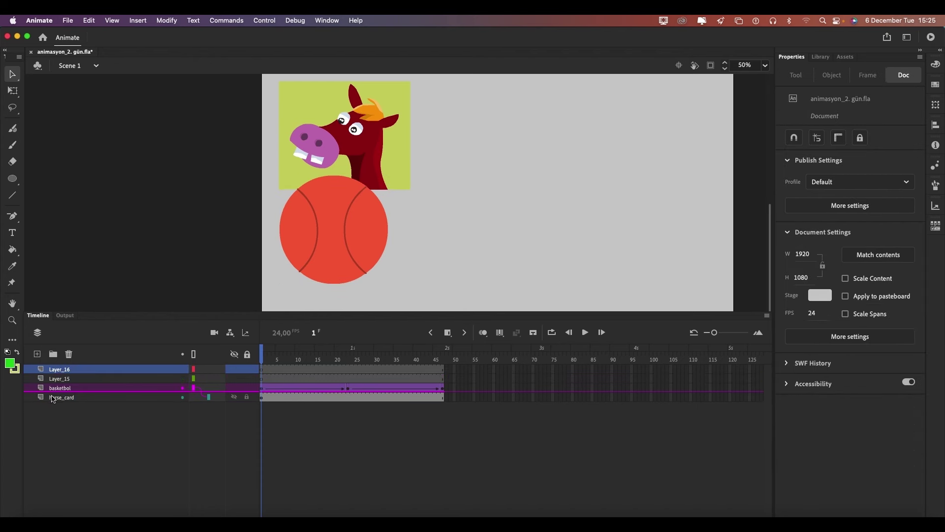
left_click(53, 398)
left_click(37, 355)
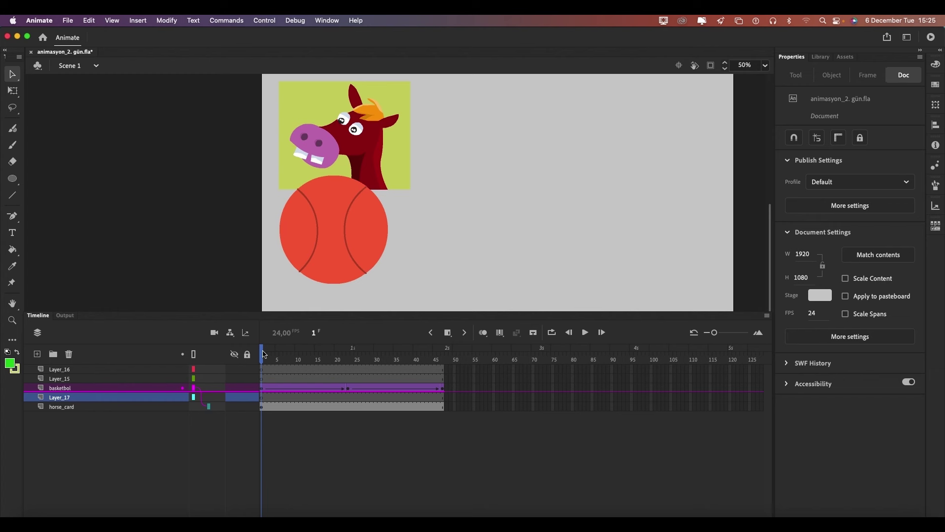
Step: Scale the basketball to 125% mid-tween, then zoom out and scrub the tween
mouse_move(263, 354)
left_mouse_down()
mouse_move(372, 359)
mouse_move(348, 359)
left_mouse_up()
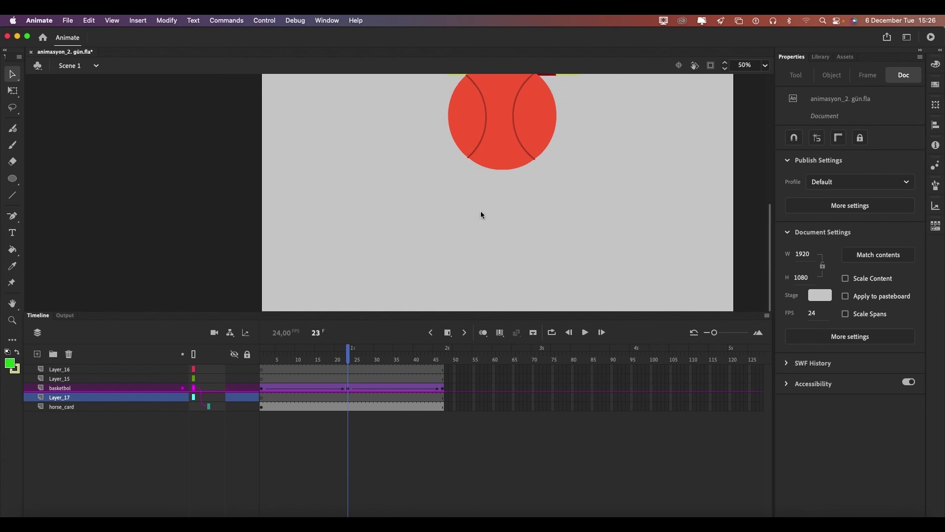
left_click(505, 155)
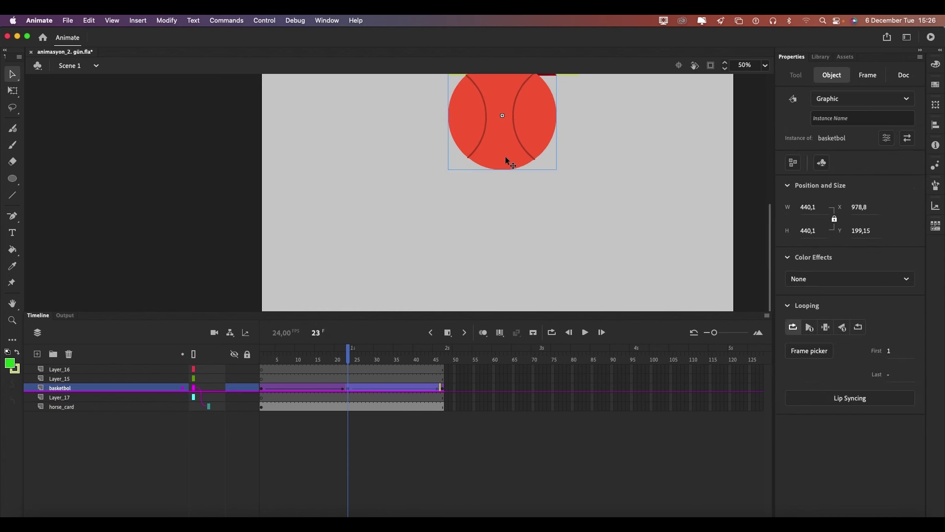
key("ctrl+alt+s")
type("125")
key("Return")
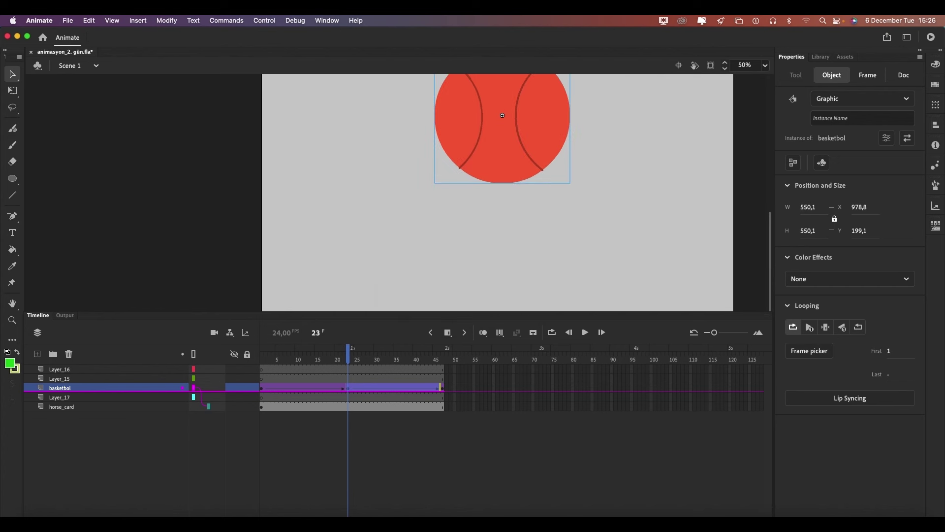
key("super+minus")
mouse_move(318, 353)
left_mouse_down()
mouse_move(294, 353)
mouse_move(447, 353)
mouse_move(262, 353)
mouse_move(436, 353)
left_mouse_up()
left_click(164, 219)
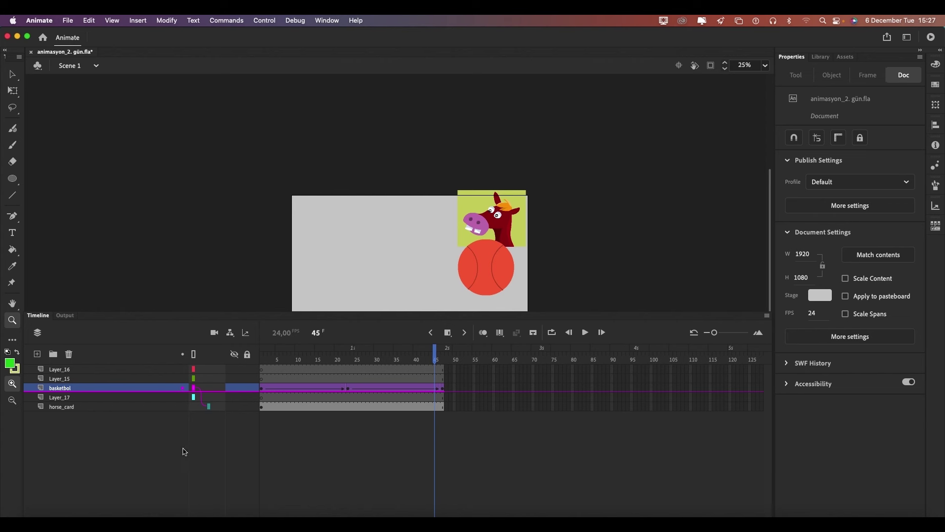
Step: Link horse_card to basketbol as parent and scrub to confirm the card follows the ball
mouse_move(111, 388)
left_click(199, 389)
left_click(222, 436)
right_click(204, 406)
left_click(225, 433)
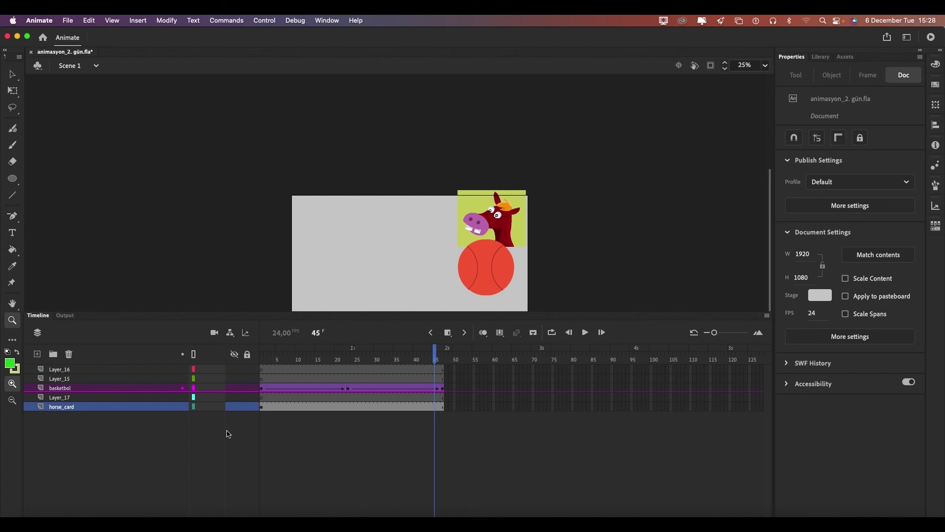
mouse_move(118, 406)
left_click(194, 408)
left_click(194, 408)
left_click(194, 406)
left_click(194, 407)
left_click_drag(193, 406, 196, 387)
left_click_drag(436, 358, 408, 361)
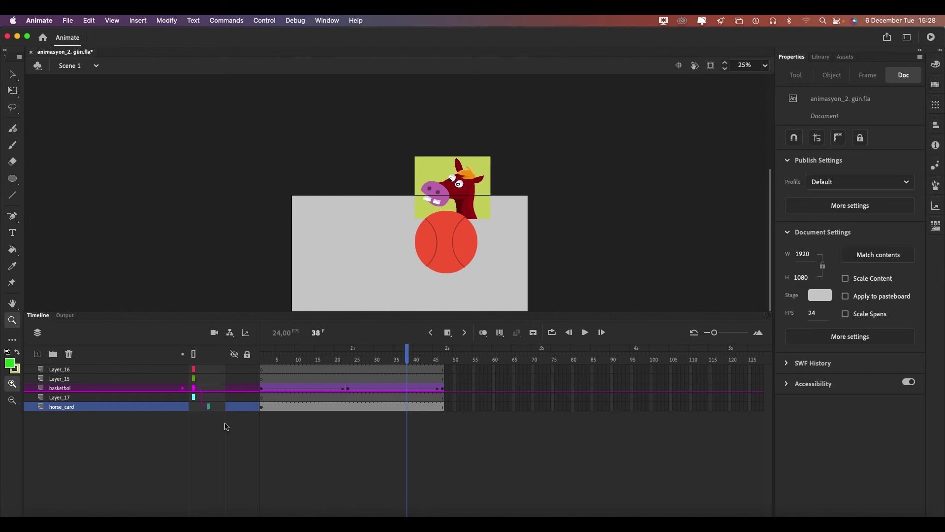
Step: Remove Layer_16 and Layer_17, toggle the parenting column, and select the tween at frame 47
key("super+z")
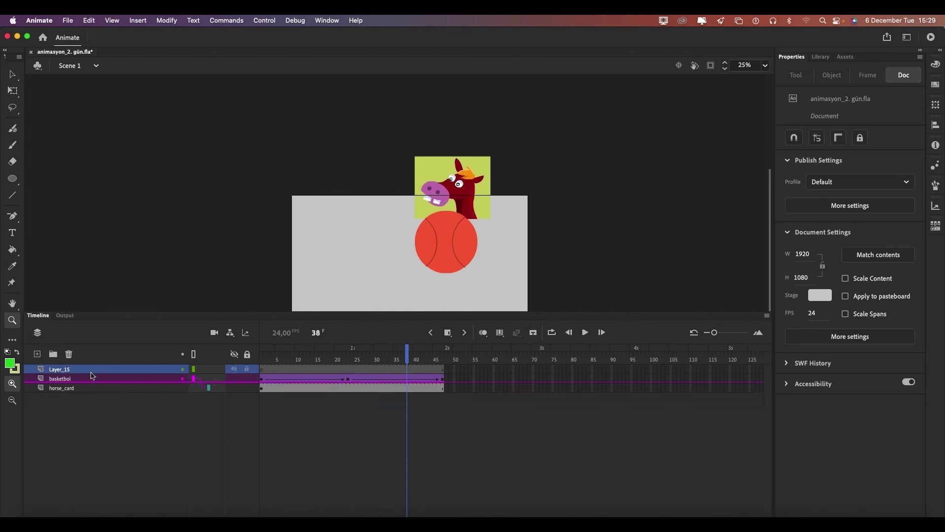
left_click(230, 332)
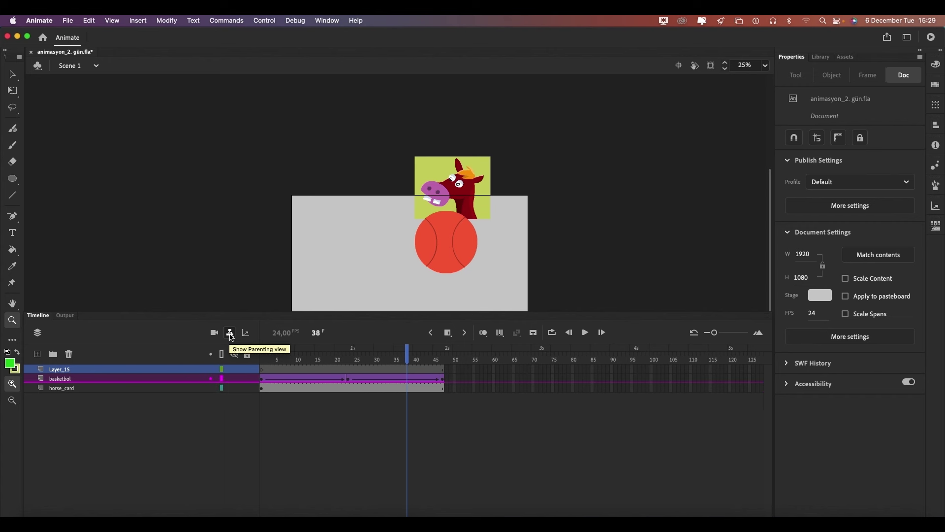
left_click(230, 332)
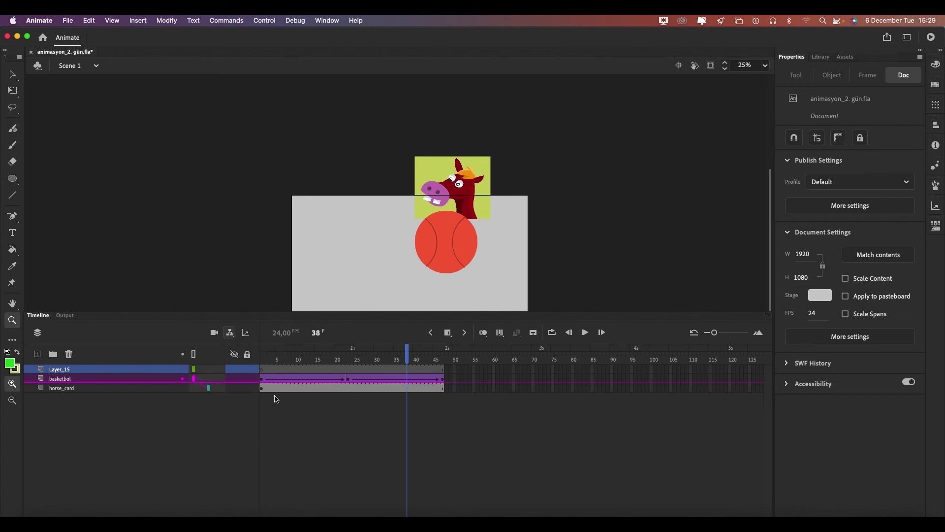
left_click(443, 383)
left_click(443, 382)
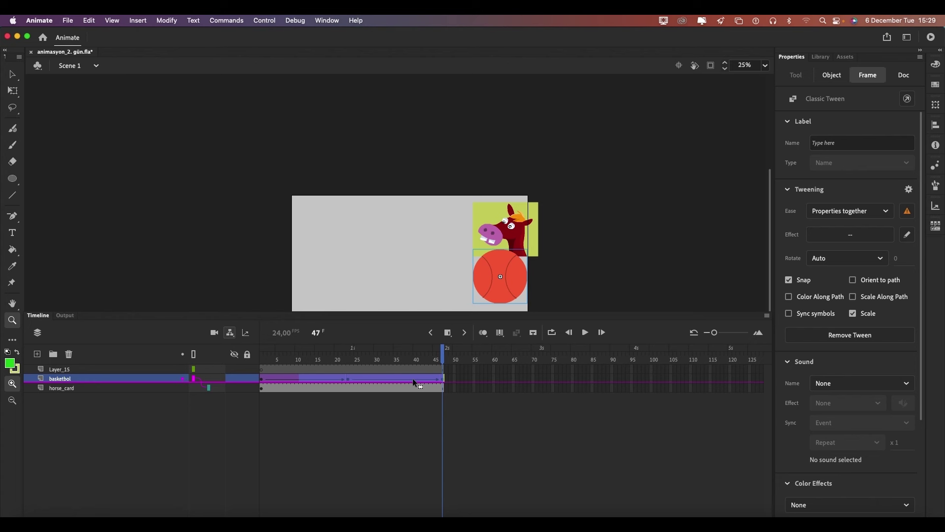
Step: Remove the ball's classic tween
key("ctrl+z")
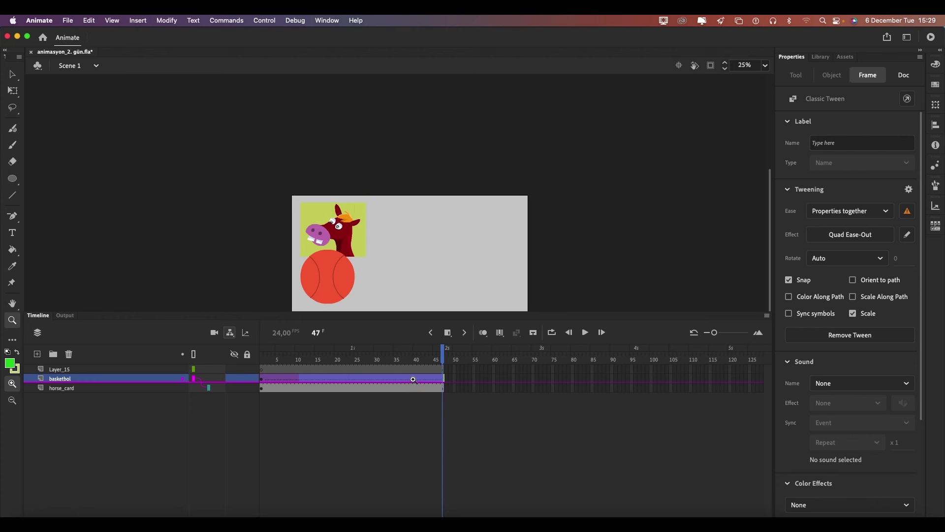
right_click(413, 379)
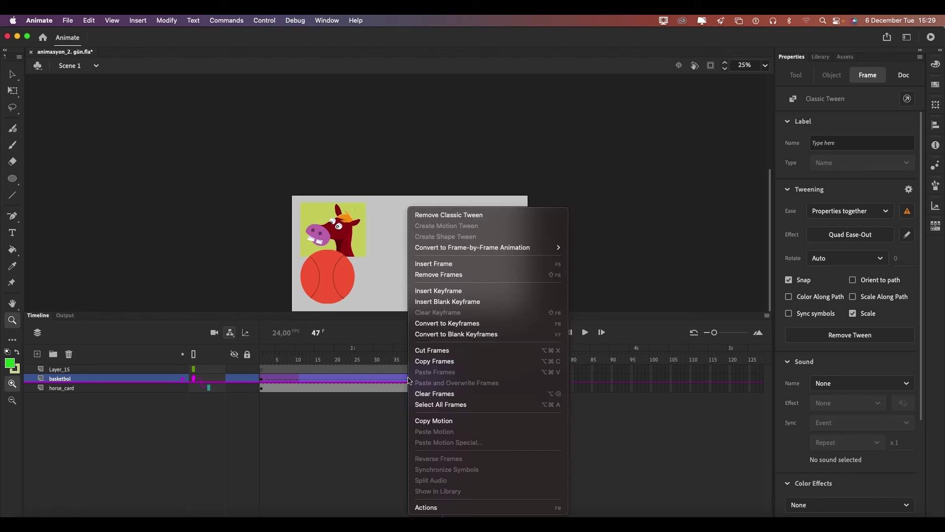
left_click(442, 217)
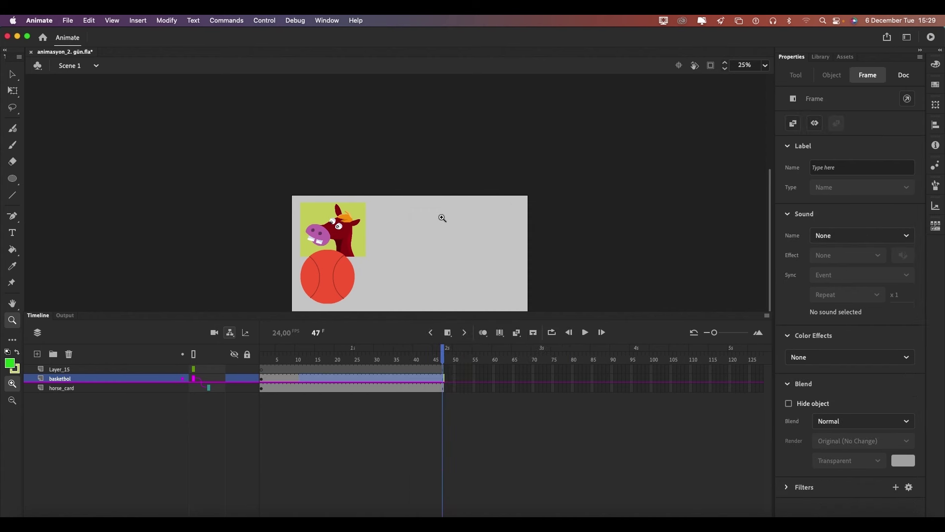
Step: Detach horse_card from its basketbol parent and scrub the frames
left_click(196, 379)
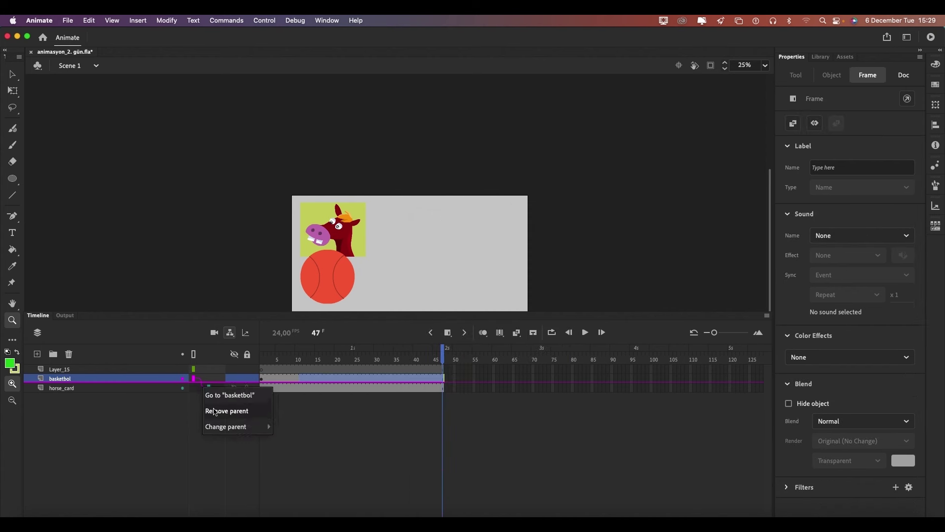
left_click(225, 420)
mouse_move(442, 353)
left_mouse_down()
mouse_move(260, 354)
mouse_move(443, 353)
left_mouse_up()
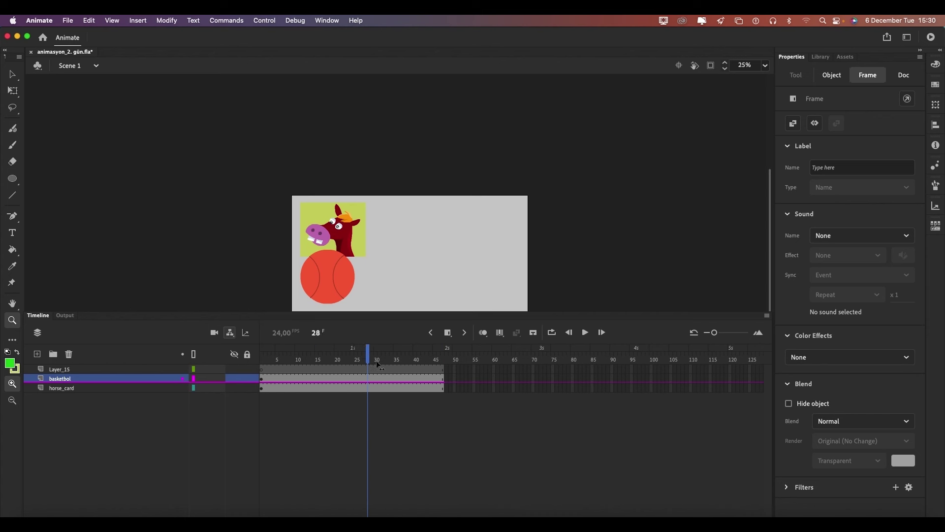
Step: Delete Layer_15 and move the ball up and to the right of the horse card
left_click(246, 333)
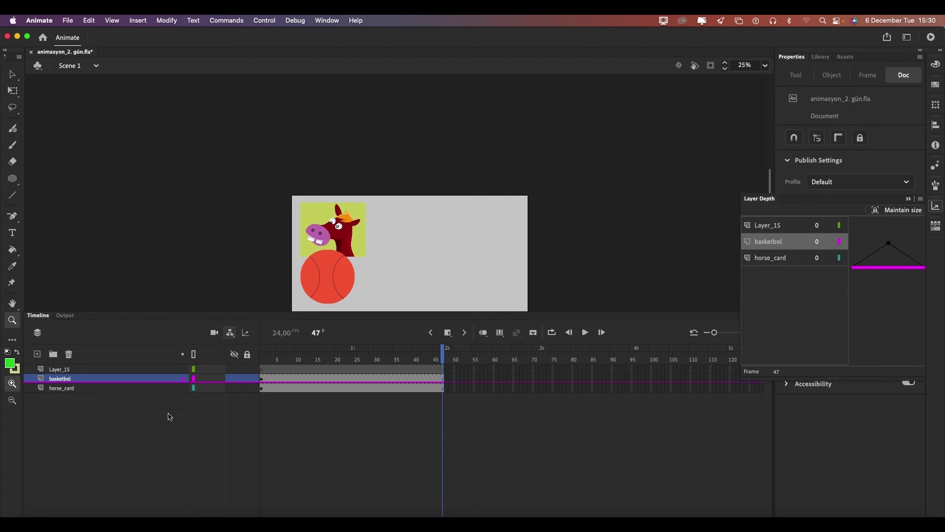
left_click(252, 430)
left_click(81, 369)
left_click(68, 355)
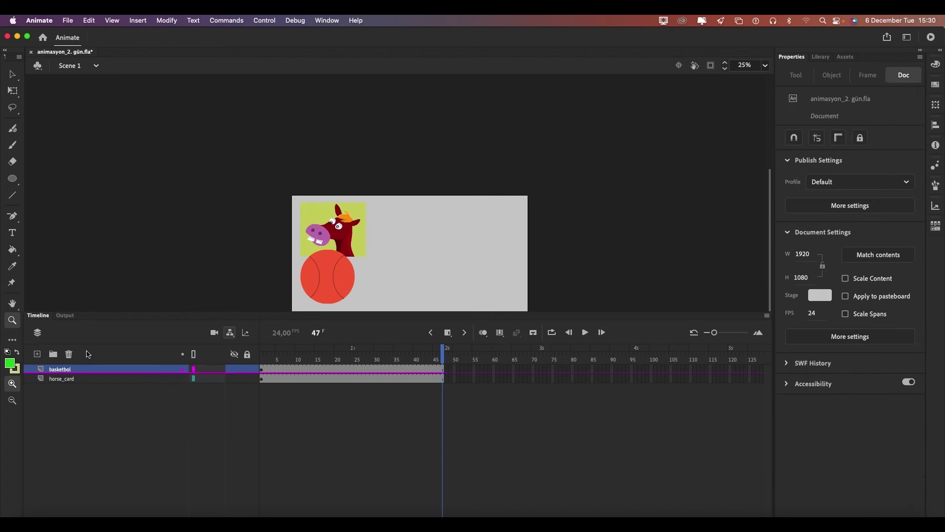
left_click(141, 388)
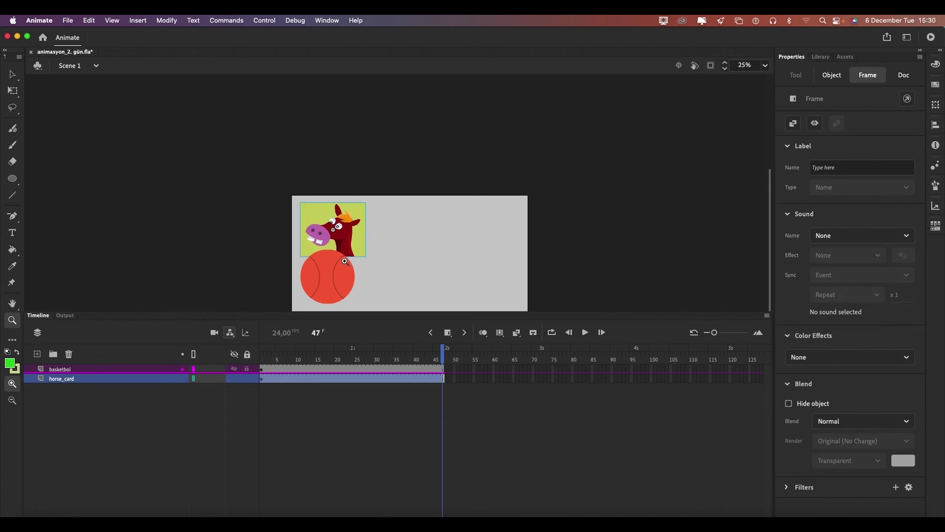
left_click_drag(336, 282, 375, 272)
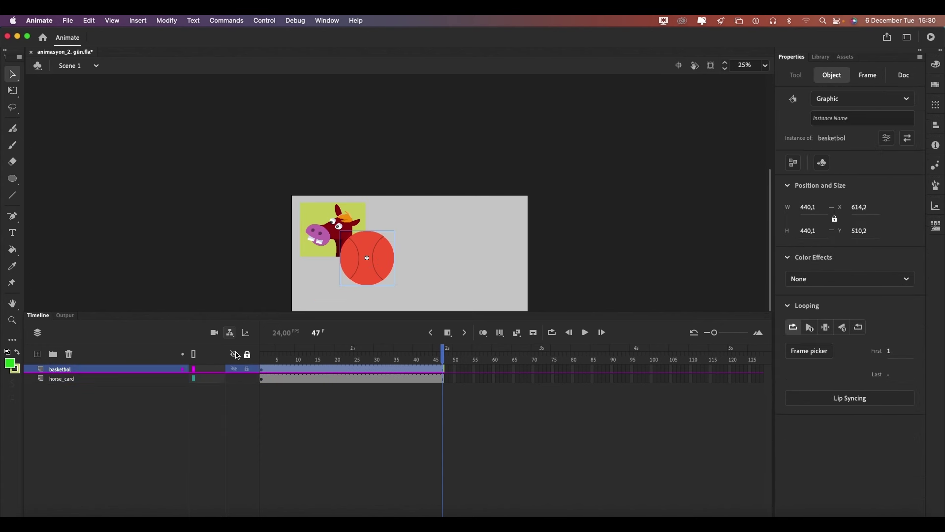
Step: Adjust the horse_card layer's depth in the Layer Depth panel
left_click(115, 378)
left_click(246, 333)
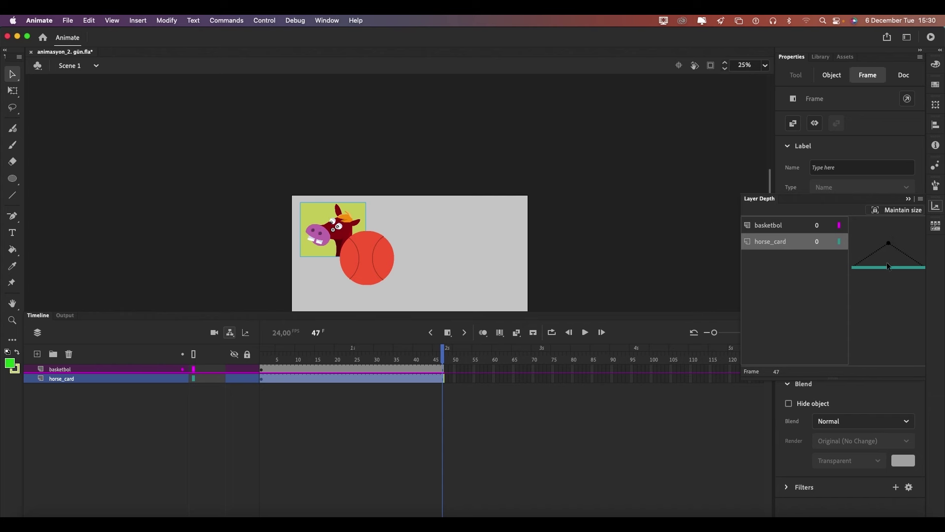
left_click_drag(887, 266, 883, 280)
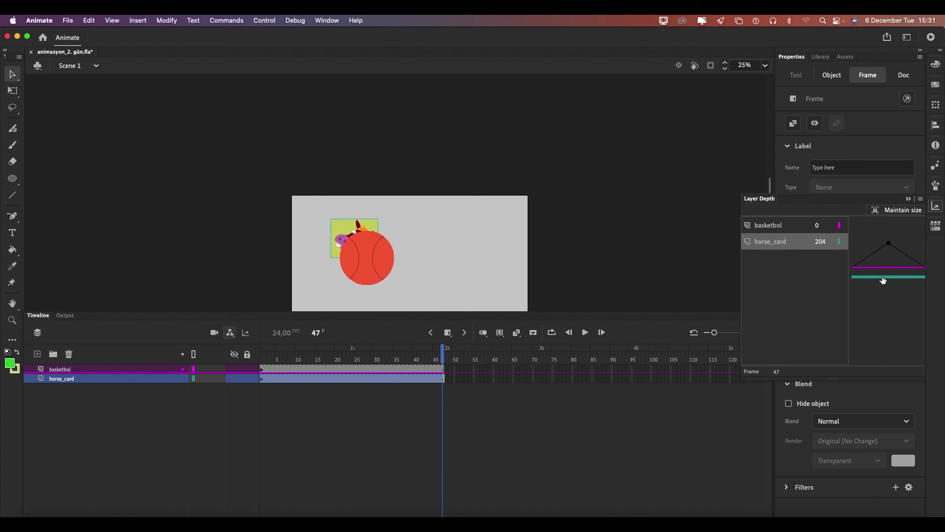
left_click_drag(883, 280, 875, 266)
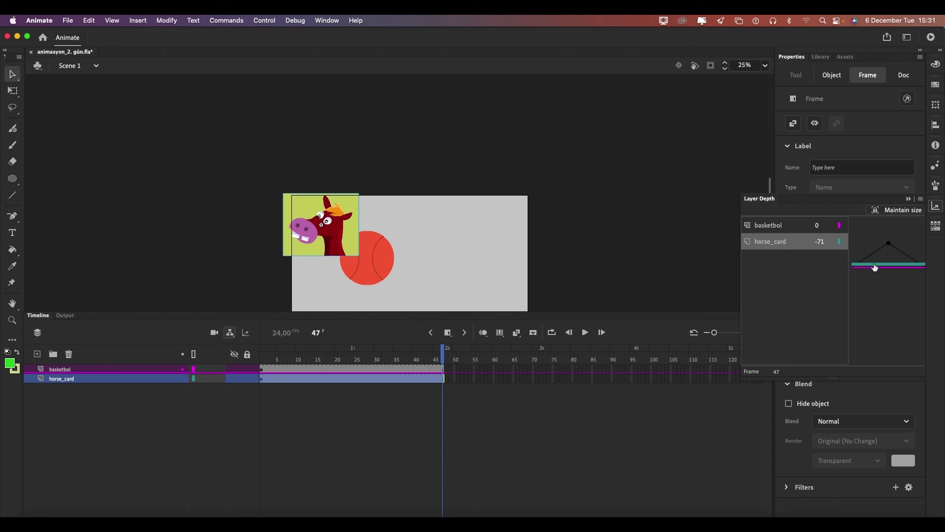
mouse_move(874, 268)
left_mouse_down()
mouse_move(881, 252)
mouse_move(886, 269)
left_mouse_up()
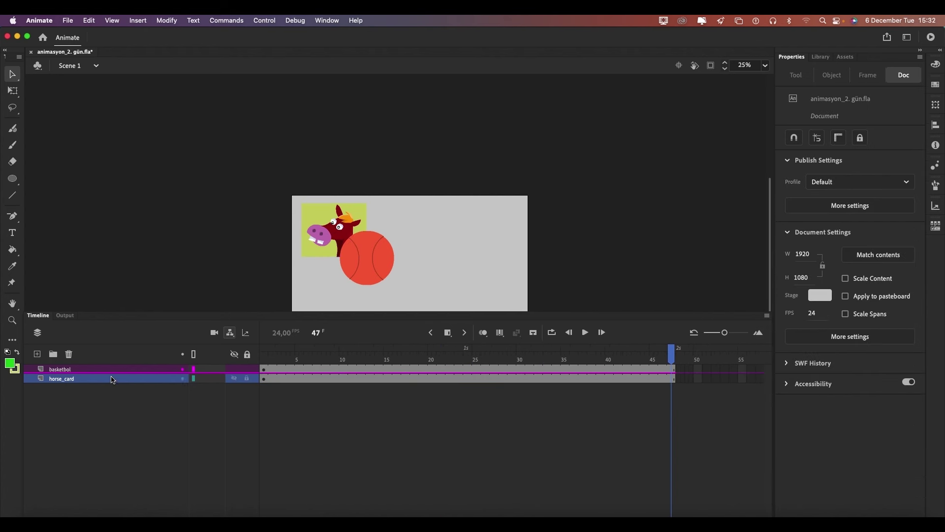
Step: Open the basketbol layer's context menu, hovering Convert Layers to Symbol
left_click(108, 369)
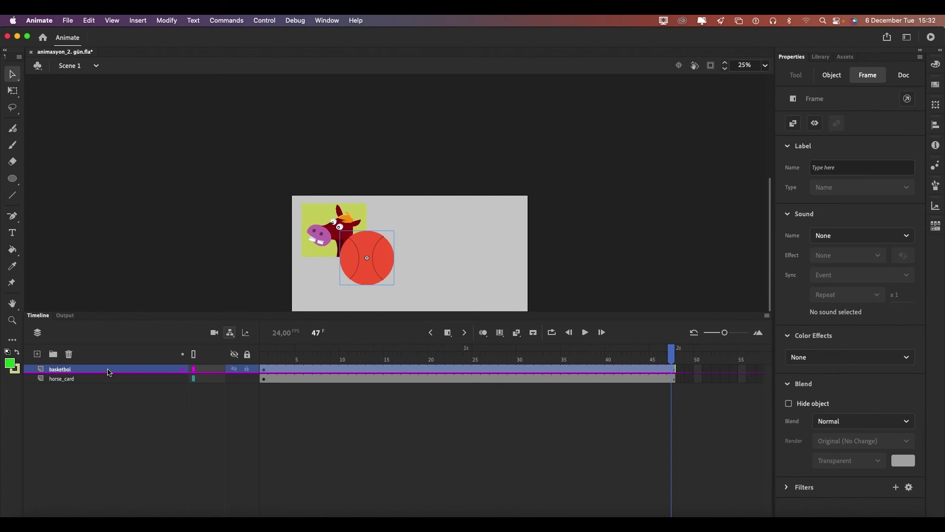
right_click(108, 370)
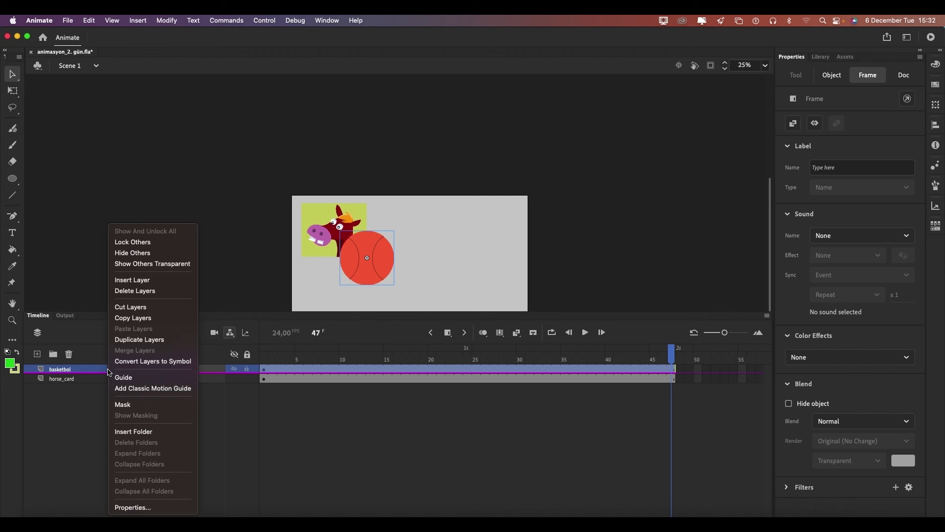
left_click(153, 361)
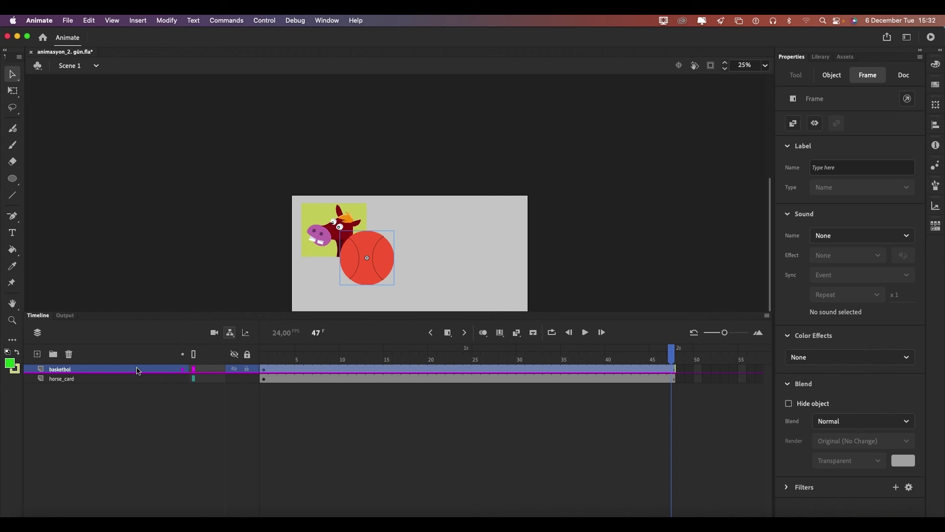
right_click(136, 372)
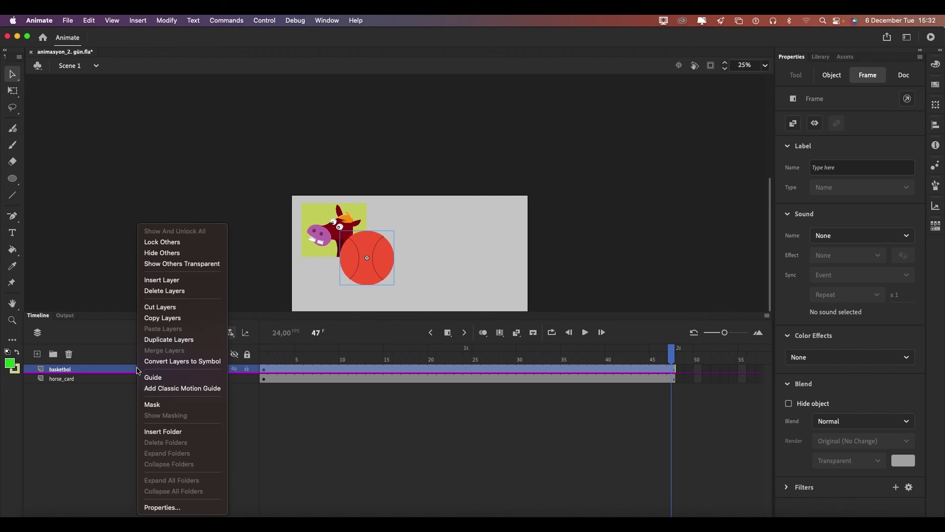
left_click(359, 371)
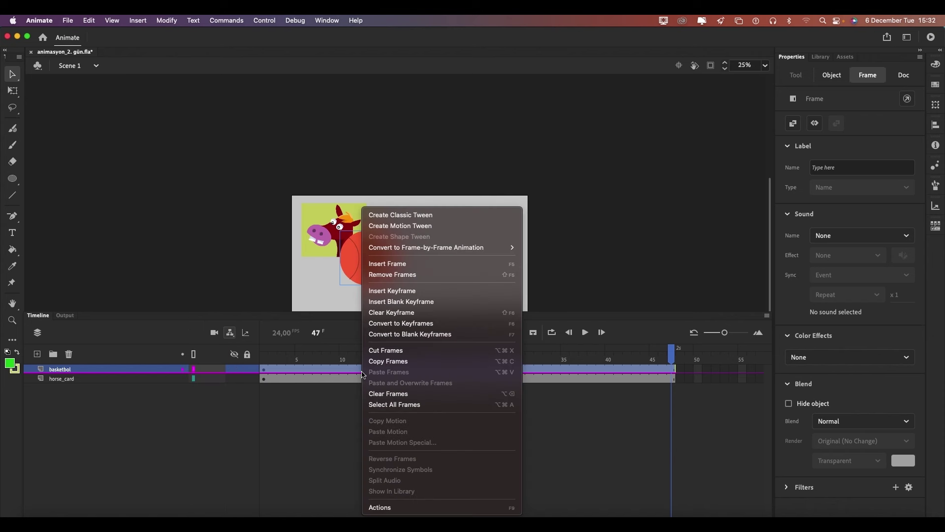
key("Escape")
right_click(135, 370)
key("Escape")
right_click(136, 371)
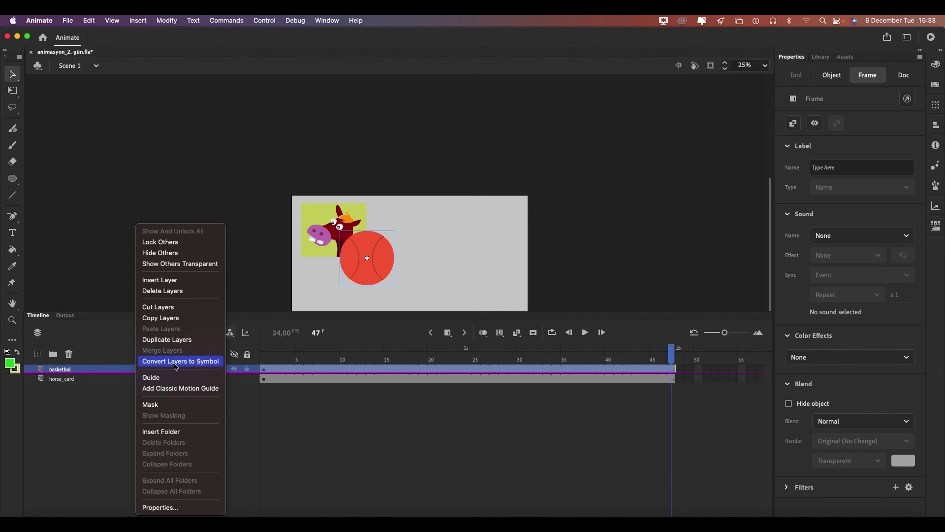
left_click(255, 431)
left_click(145, 378, "shift")
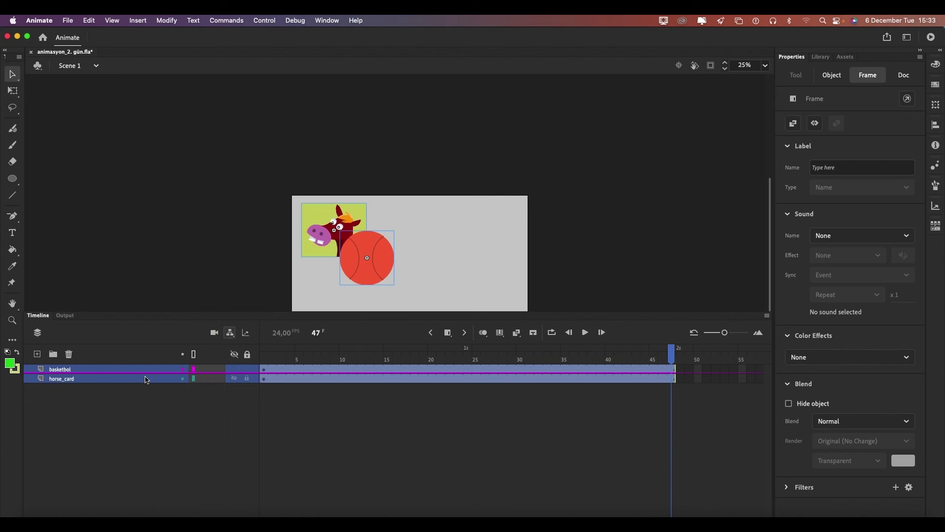
right_click(146, 379)
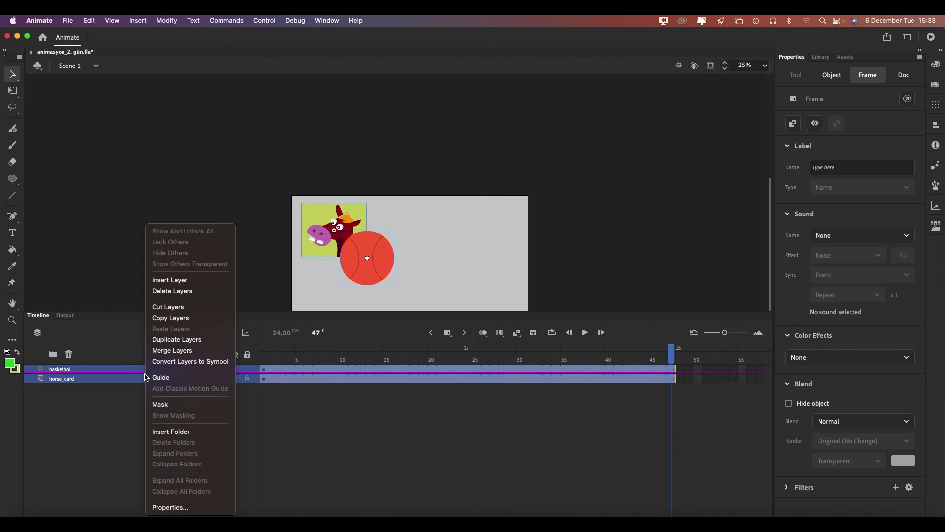
left_click(176, 362)
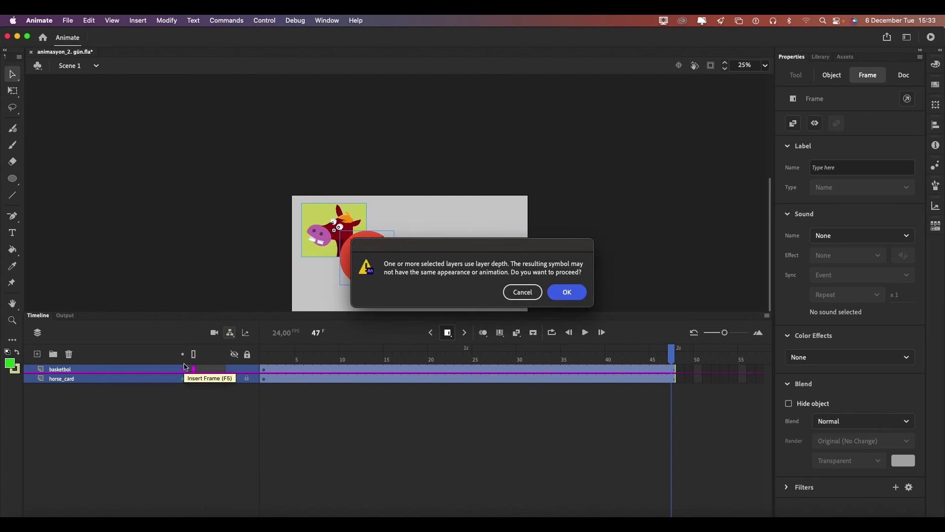
left_click(522, 292)
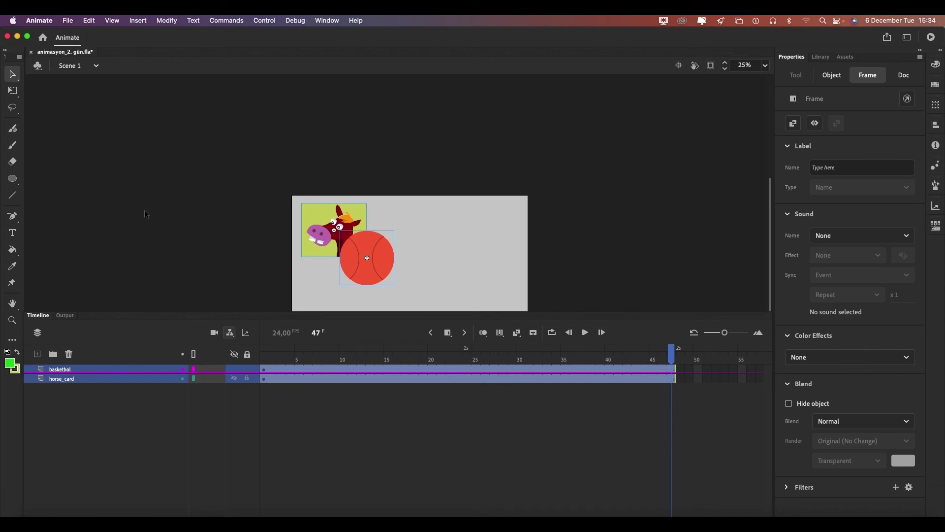
Step: Move the basketball to the top centre and the horse card to the bottom-left
right_click(96, 368)
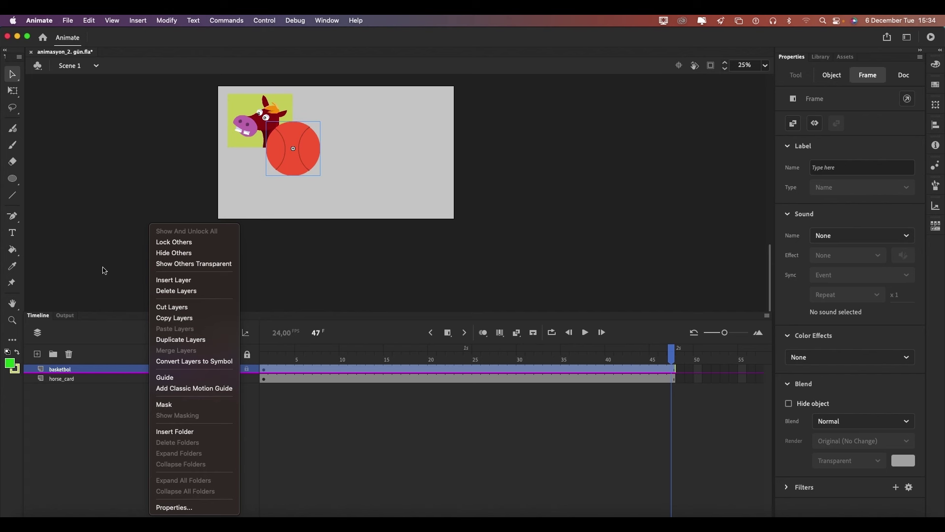
left_click(137, 298)
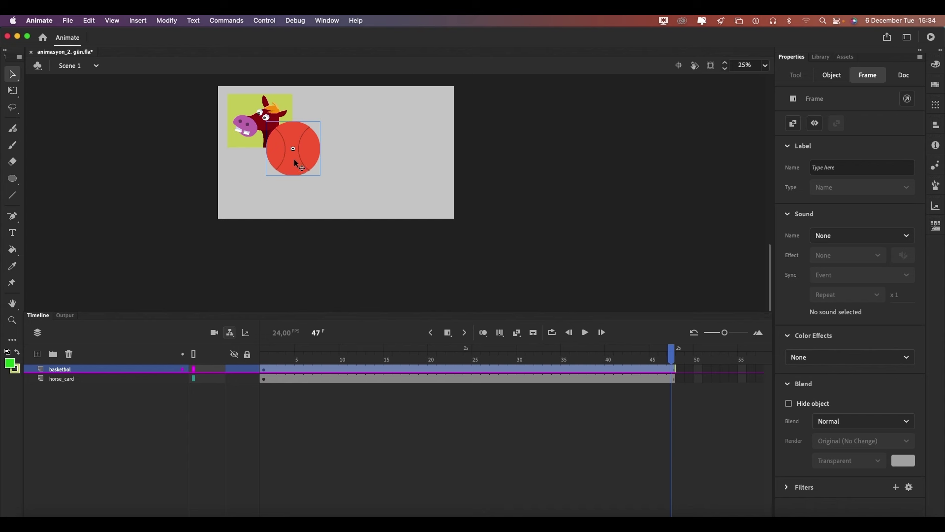
left_click_drag(294, 160, 338, 141)
left_click_drag(267, 130, 263, 191)
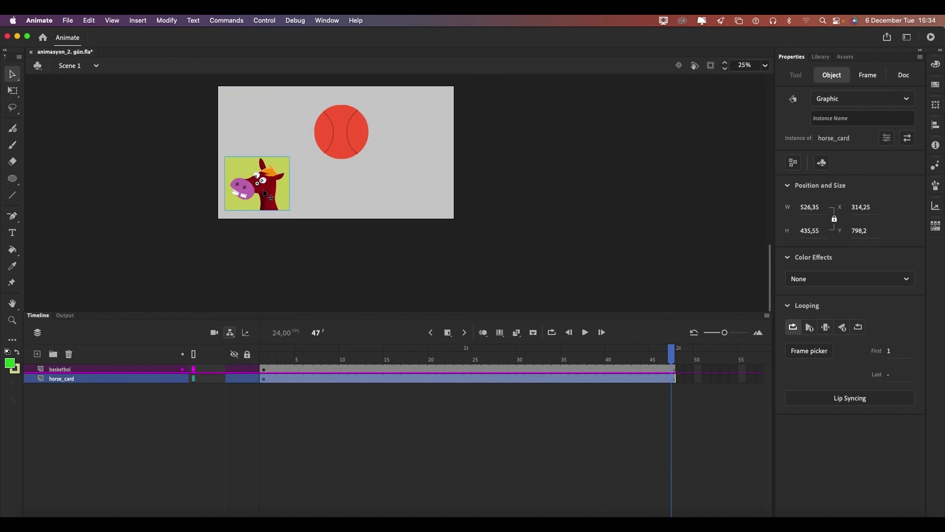
Step: Make horse_card a guide layer and run Test Movie
left_click(112, 381)
right_click(113, 382)
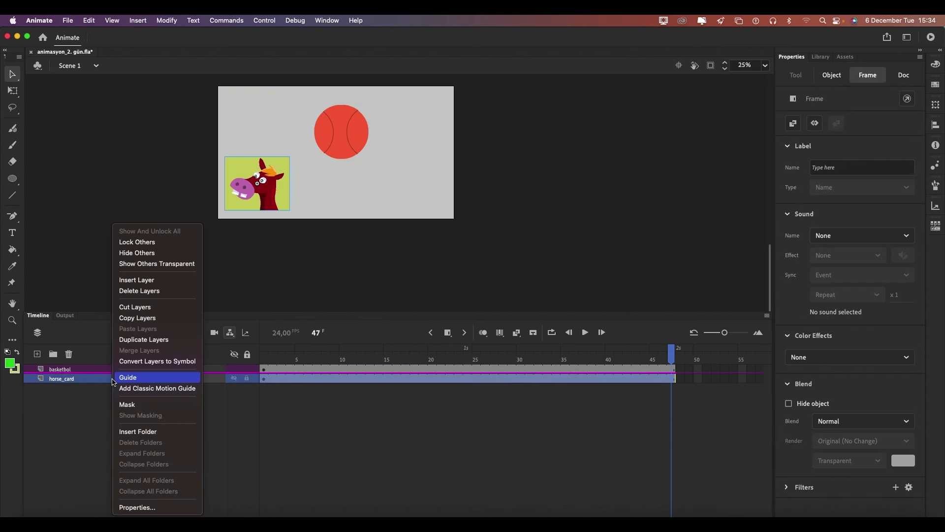
left_click(134, 383)
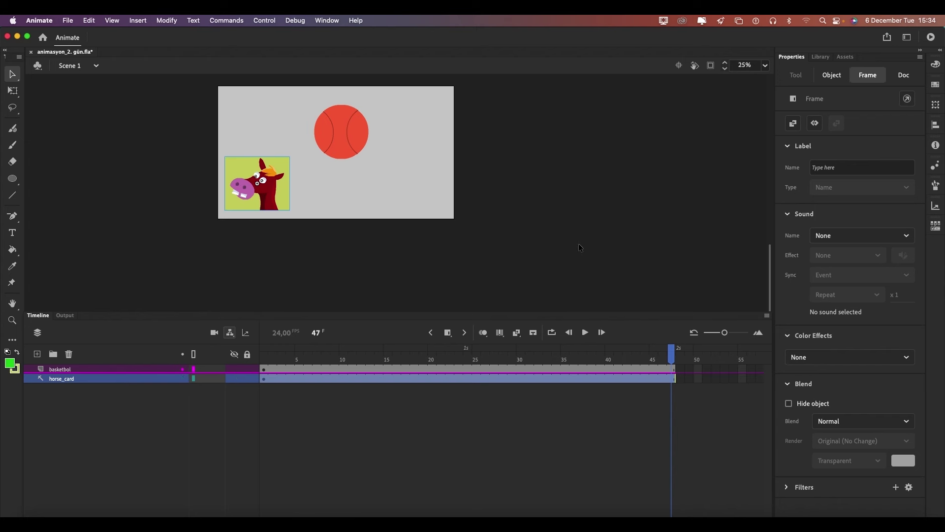
key("super+Return")
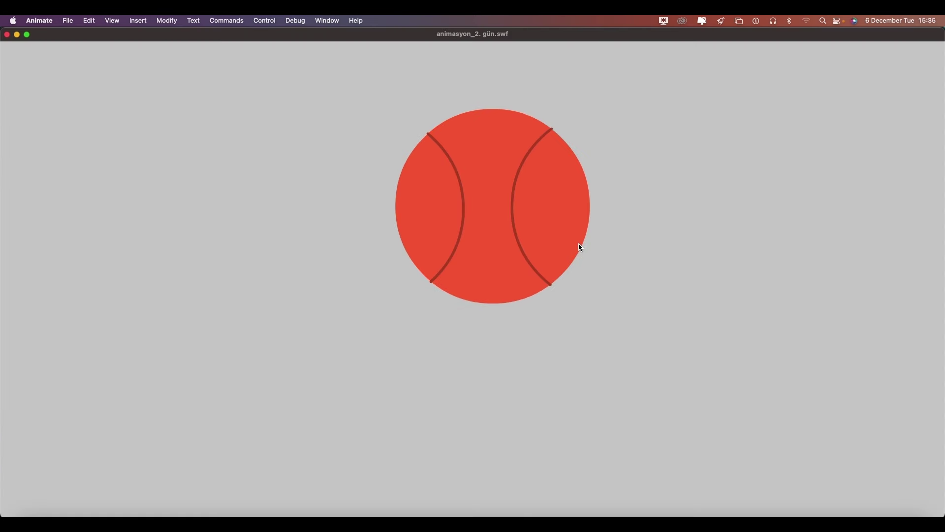
Step: Close the test movie window showing only the basketball
left_click(6, 34)
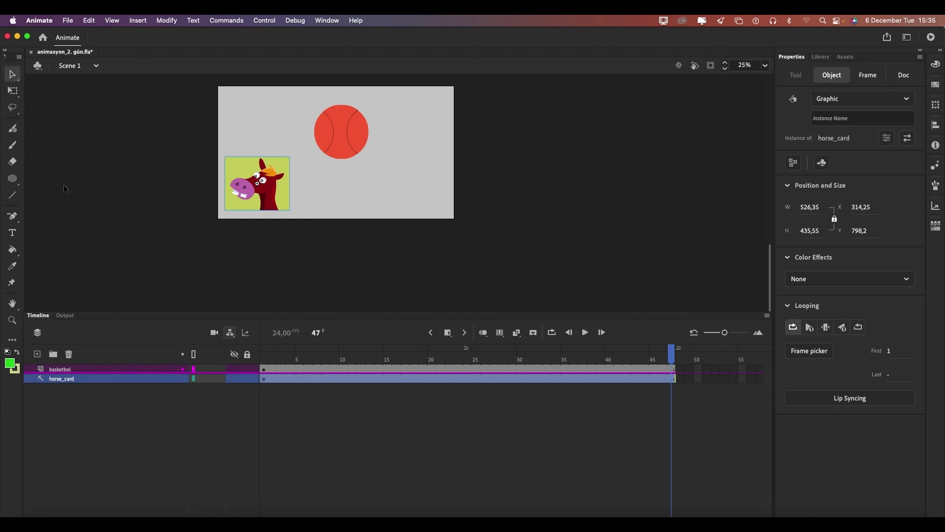
Step: Uncheck Guide to make horse_card an ordinary layer, then reselect horse_card
right_click(138, 378)
left_click(153, 378)
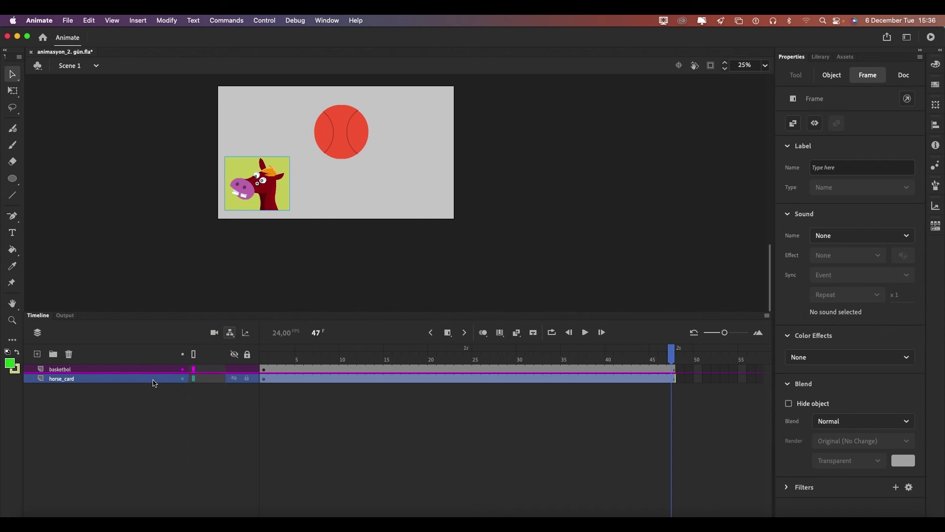
left_click(133, 370)
left_click(121, 415)
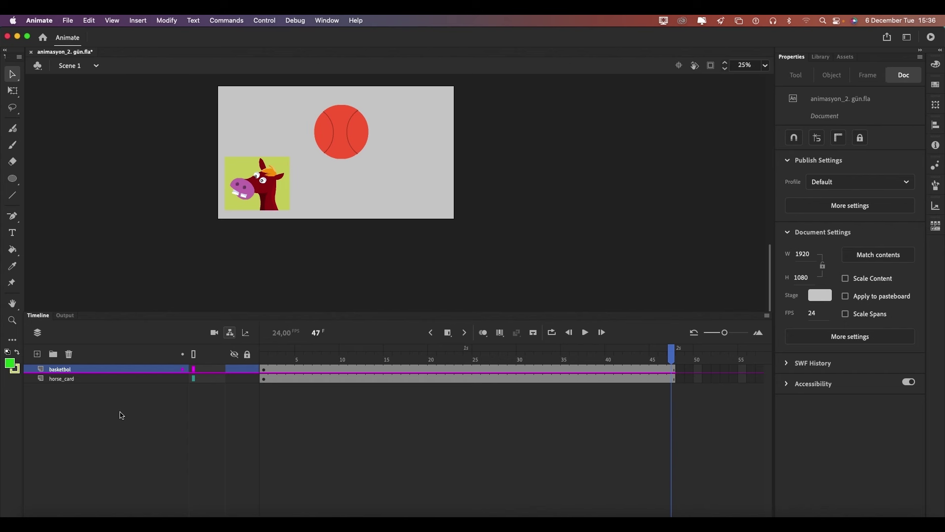
left_click(123, 379)
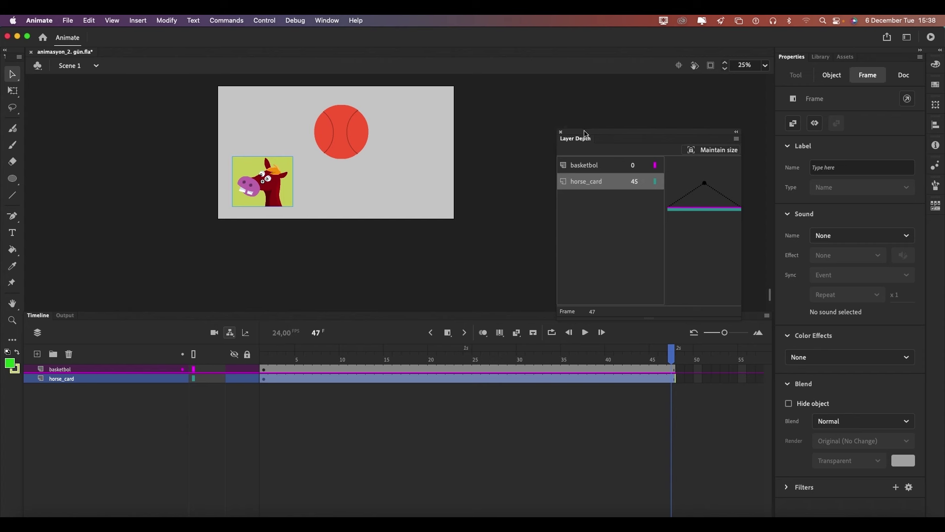
Step: Move the Layer Depth panel aside, showing basketbol at 0 and horse_card at 45
left_click_drag(577, 138, 714, 148)
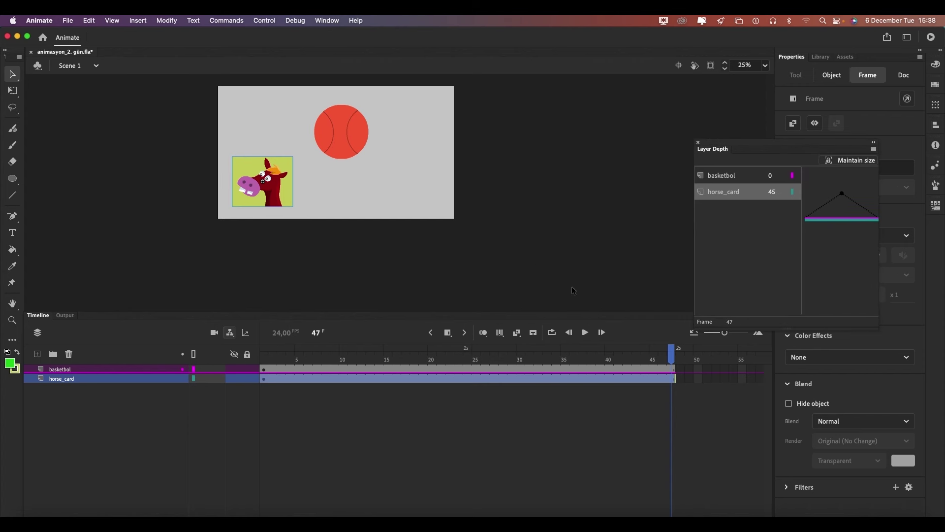
left_click(538, 277)
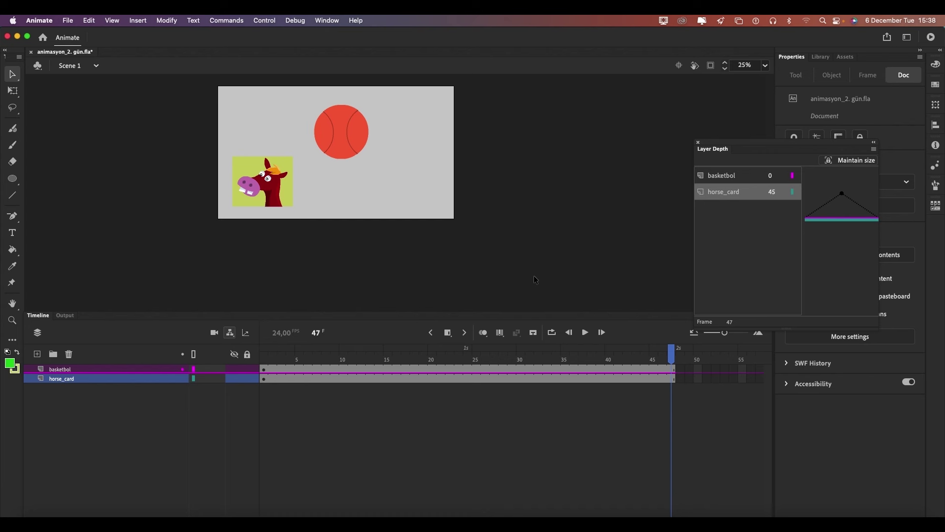
left_click(116, 379)
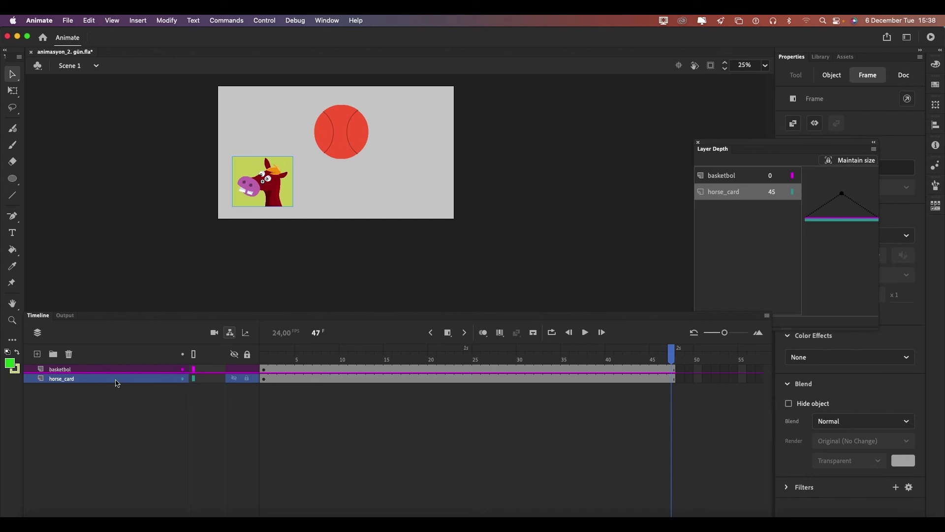
right_click(116, 381)
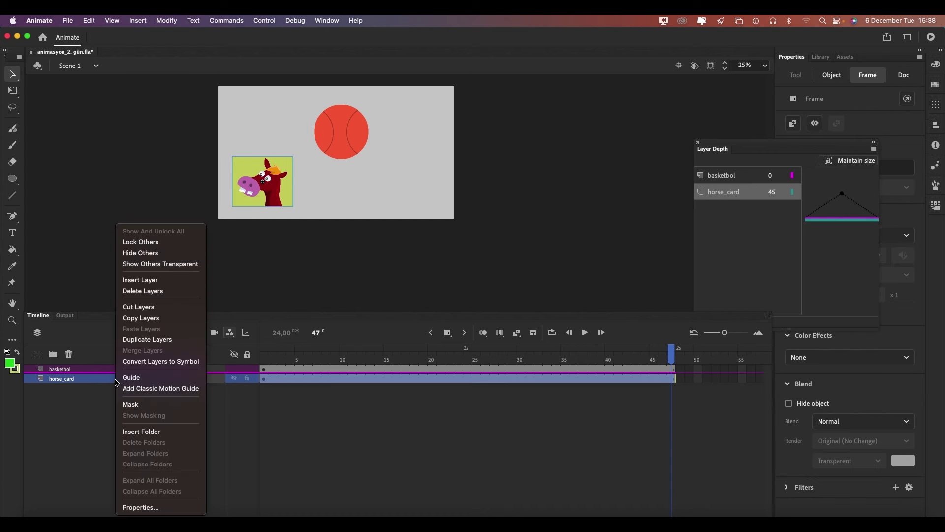
left_click(103, 401)
right_click(116, 380)
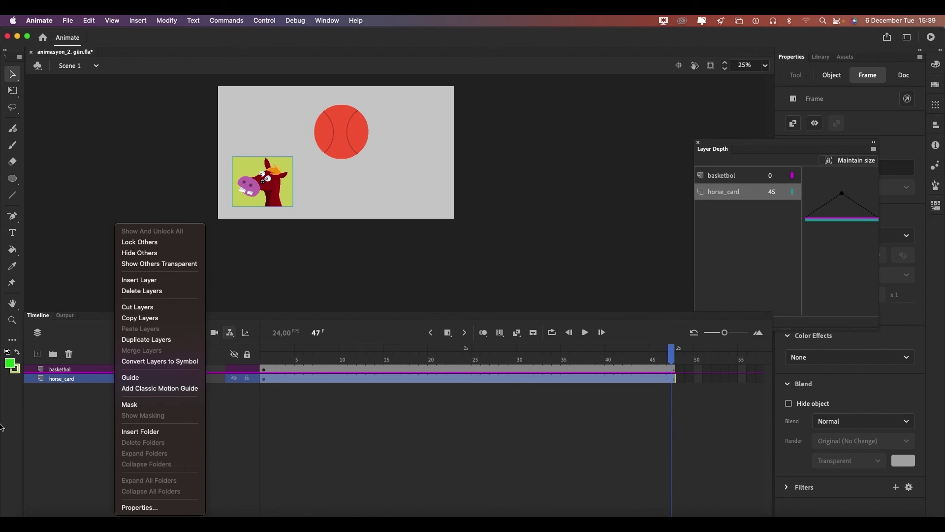
Step: Delete the horse_card layer and add a Classic Motion Guide to basketbol
left_click(78, 389)
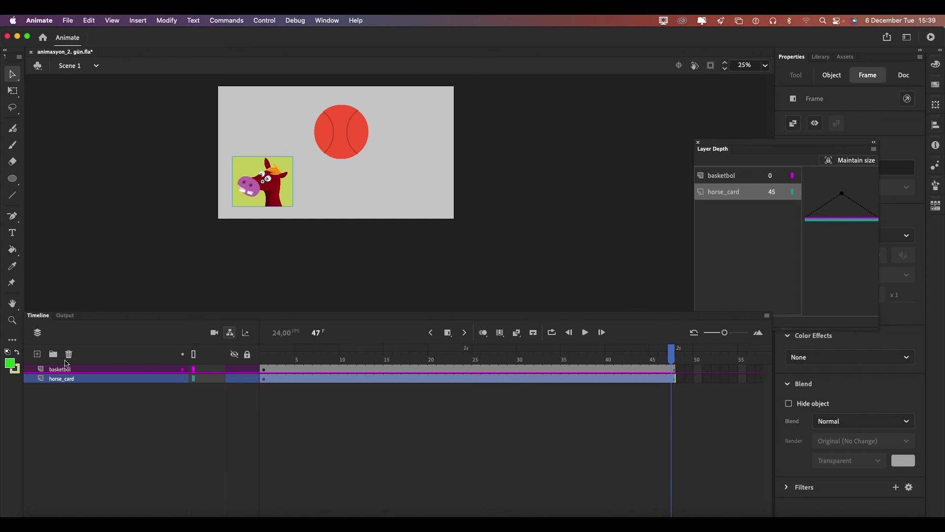
left_click(68, 354)
right_click(88, 371)
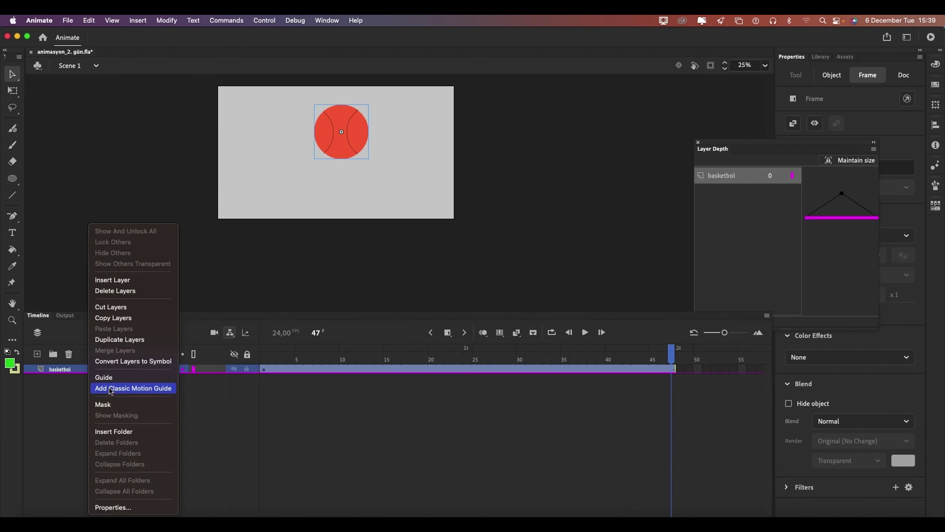
left_click(109, 389)
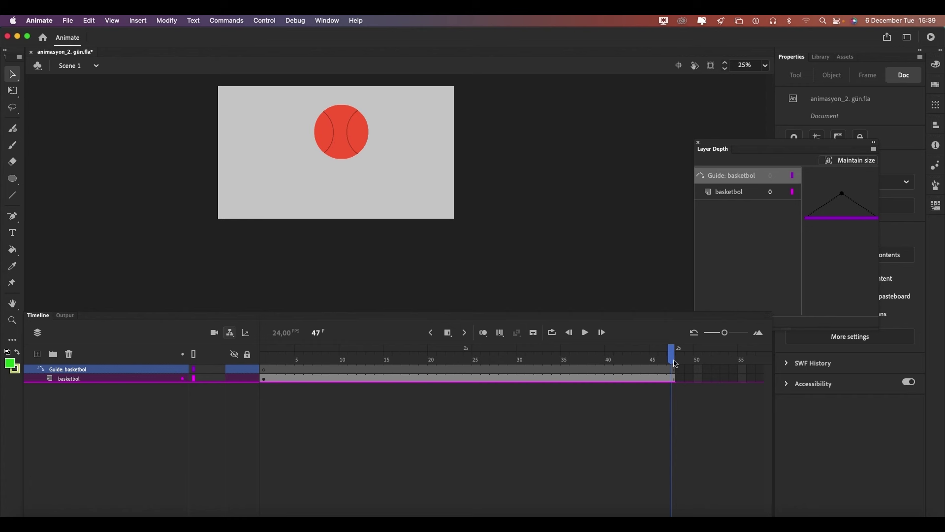
Step: Return to frame 1, lock basketbol, and select the Pencil tool
left_click_drag(673, 362, 264, 360)
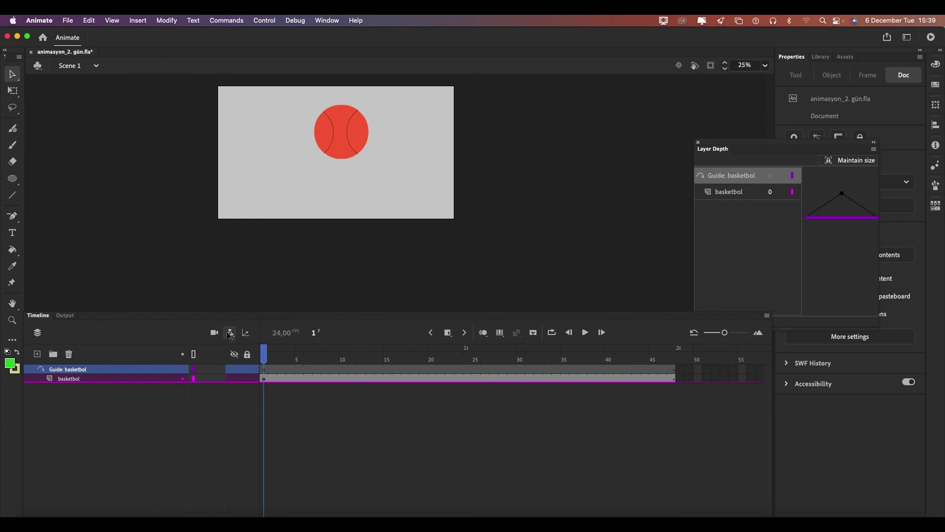
left_click(246, 379)
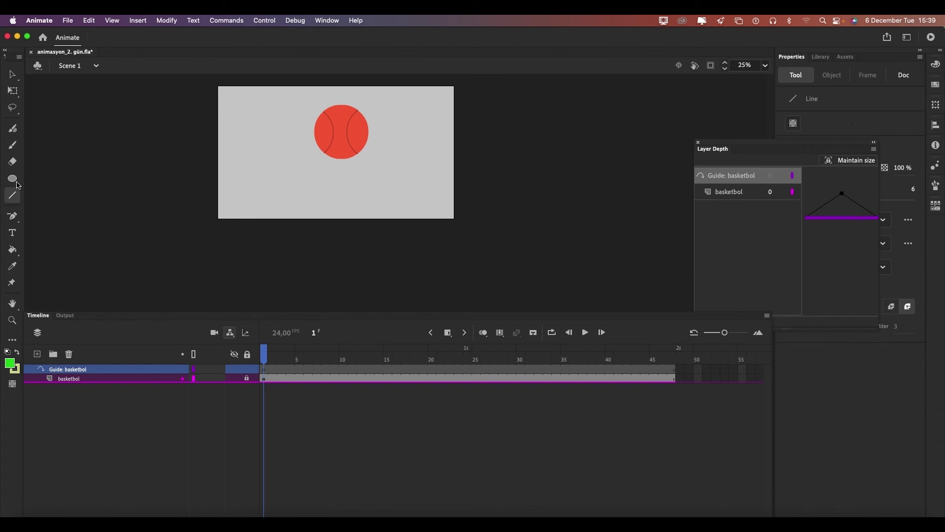
left_click(12, 196)
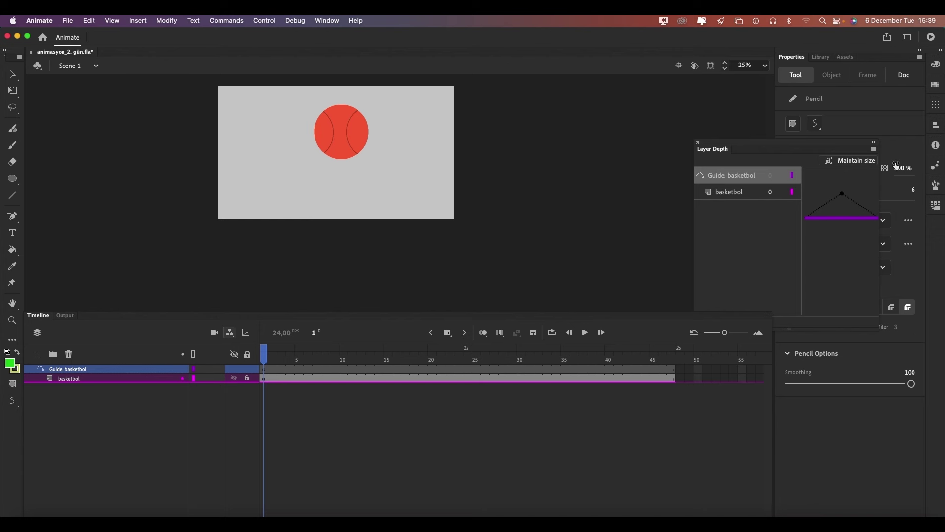
Step: Draw a wavy guide path with a red #FF0000 stroke, replacing a faint yellow attempt
left_click_drag(832, 150, 661, 145)
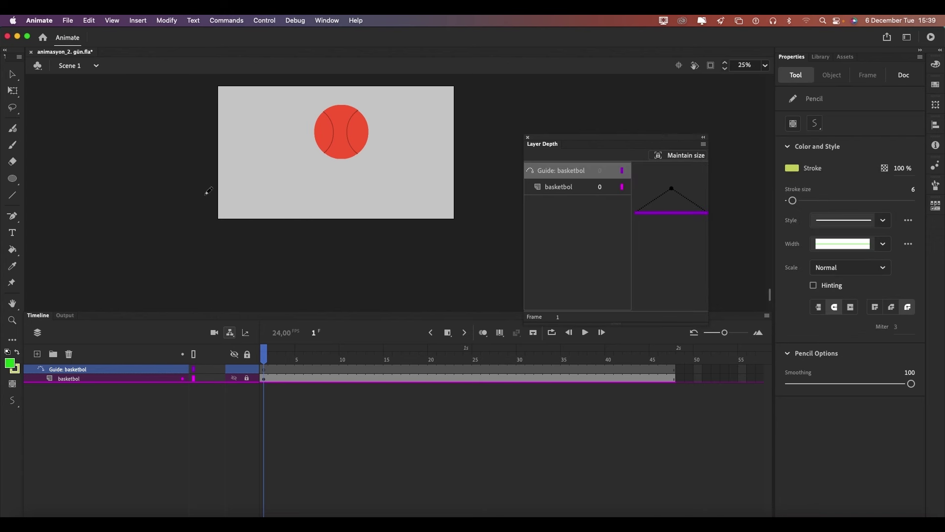
left_click_drag(244, 156, 330, 179)
key("super+z")
left_click(792, 168)
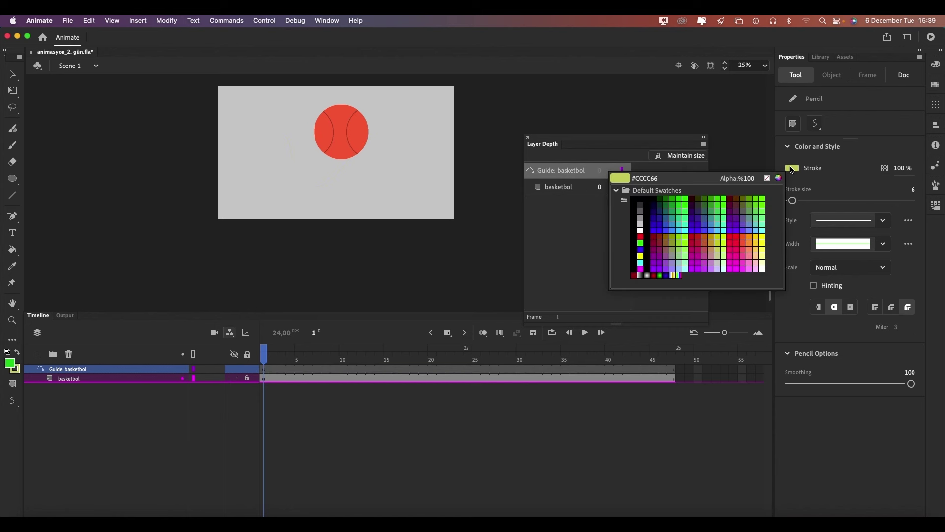
left_click(641, 237)
mouse_move(238, 162)
left_mouse_down()
mouse_move(422, 139)
mouse_move(421, 109)
left_mouse_up()
Step: Bend the curve's right end into an S shape, then select and delete the curve
key("v")
left_click(422, 141)
left_click(433, 138)
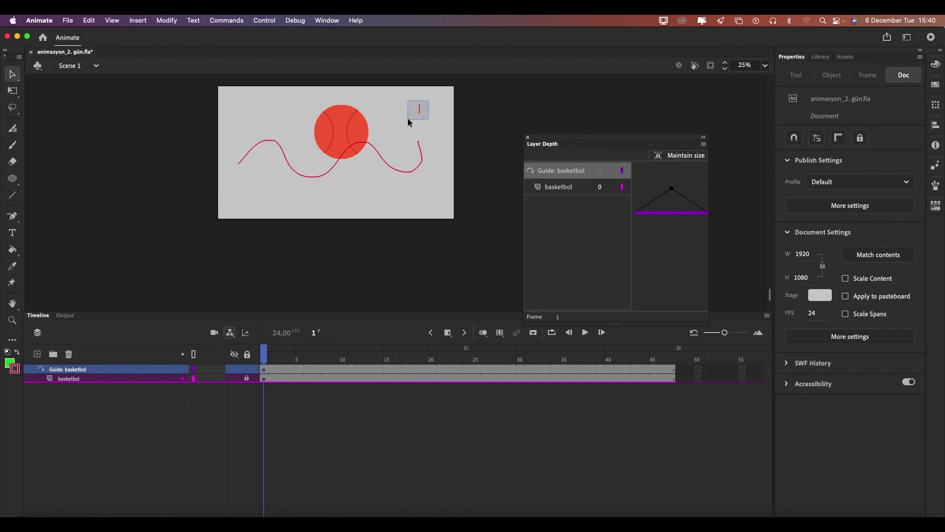
left_click_drag(424, 100, 419, 145)
left_click_drag(208, 82, 508, 237)
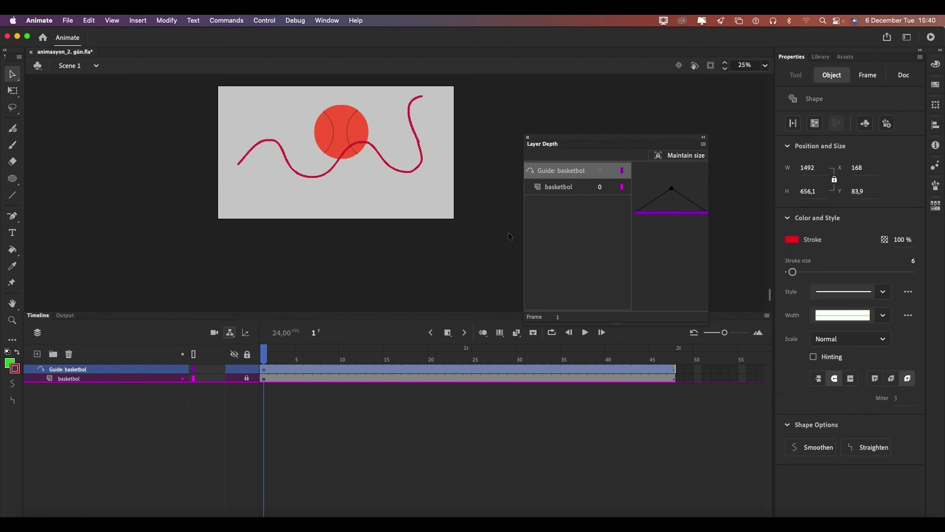
key("Delete")
Step: Duplicate the basketball symbol as a new symbol named butterfly
left_click(117, 378)
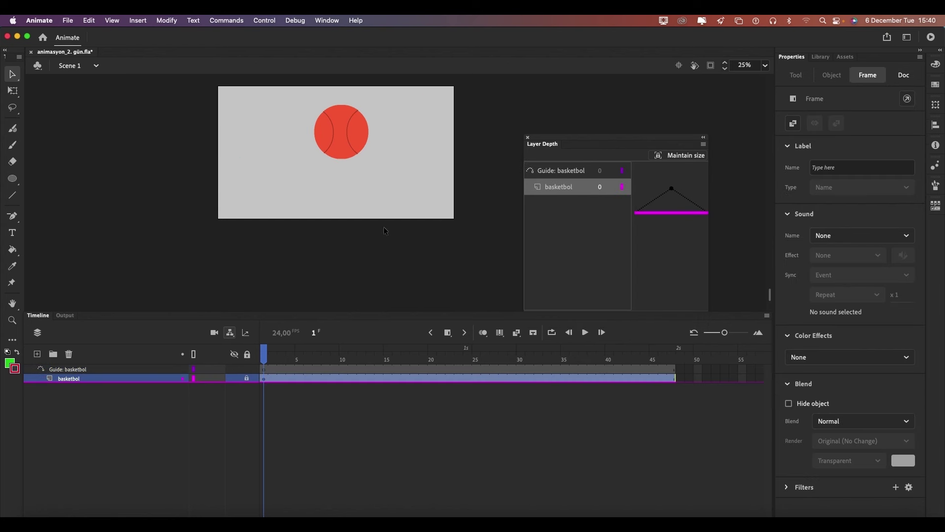
left_click(337, 136)
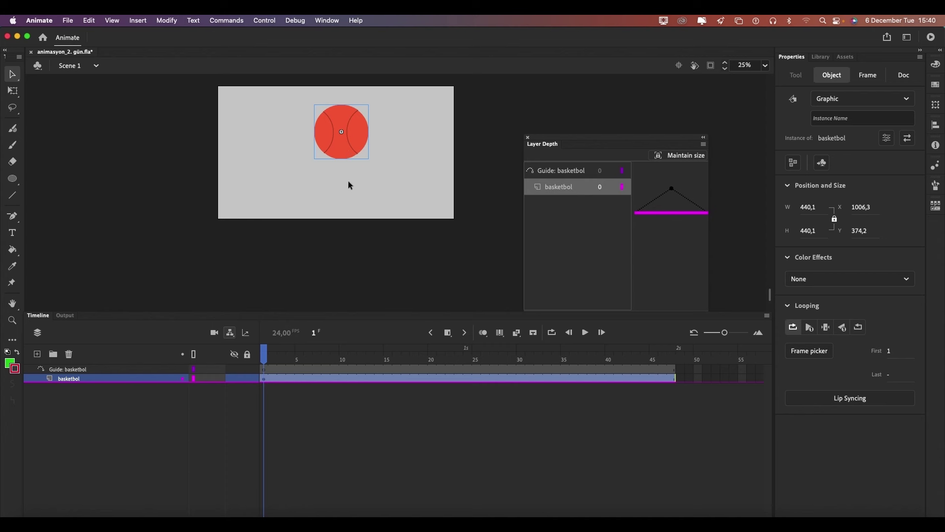
right_click(353, 133)
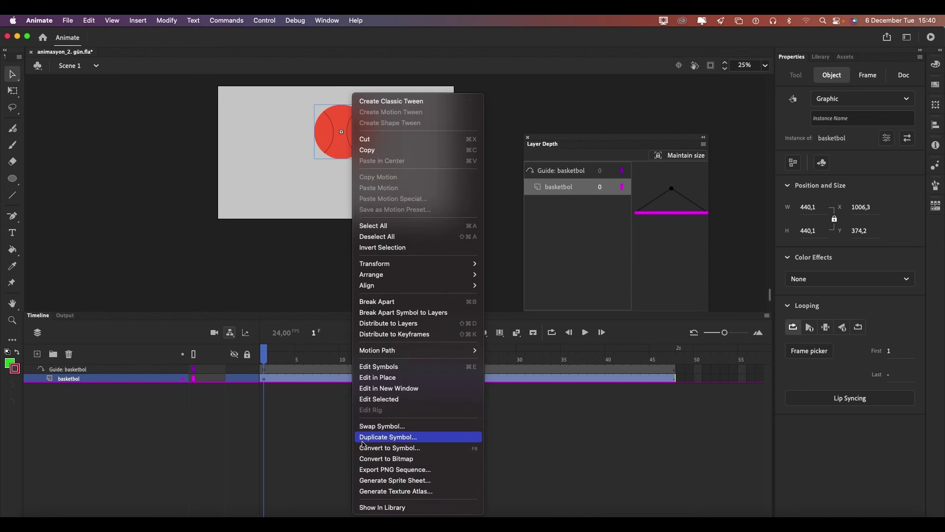
left_click(387, 436)
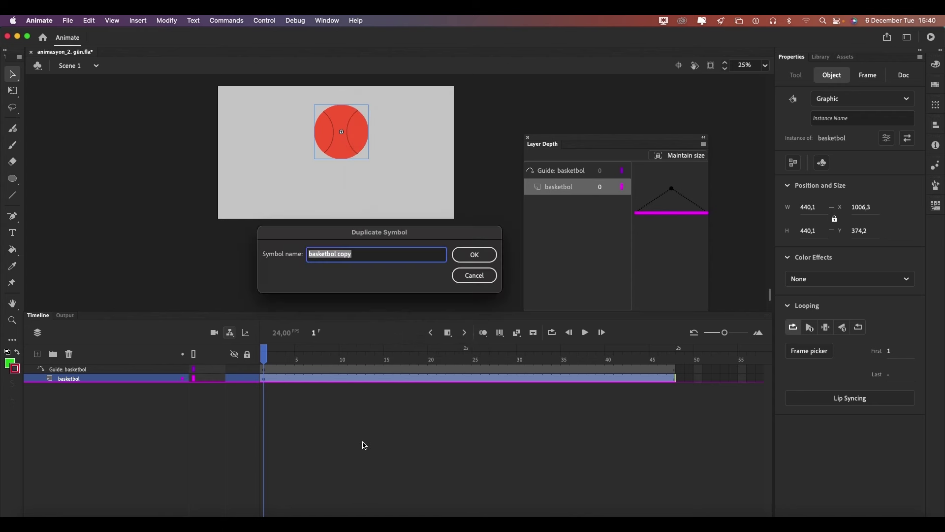
type("butterfly")
key("Return")
Step: Enter the butterfly symbol, add Layer_2, and delete the ball's layer
double_click(358, 143)
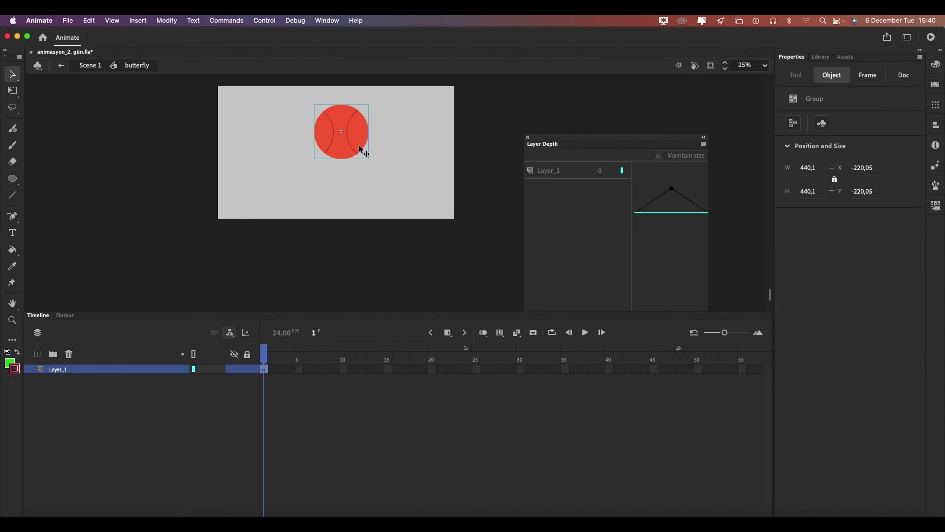
left_click(38, 355)
left_click(90, 384)
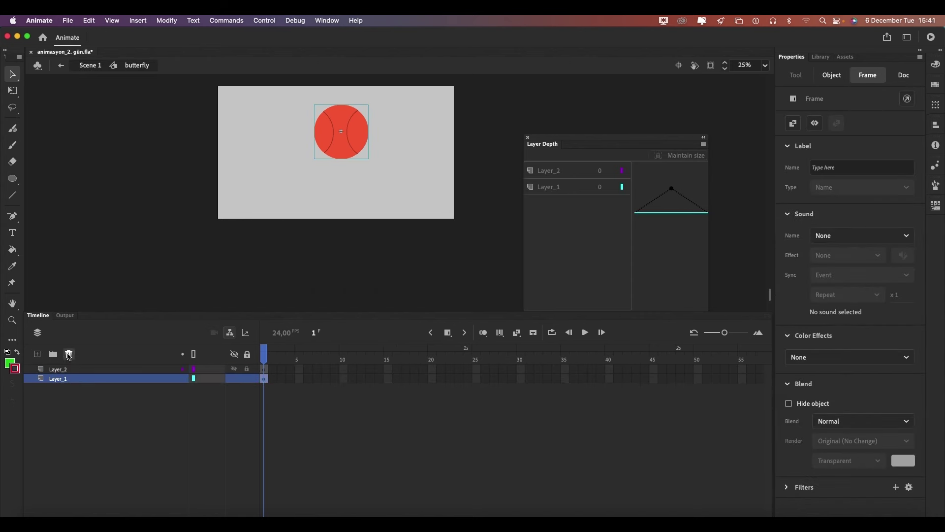
left_click(69, 354)
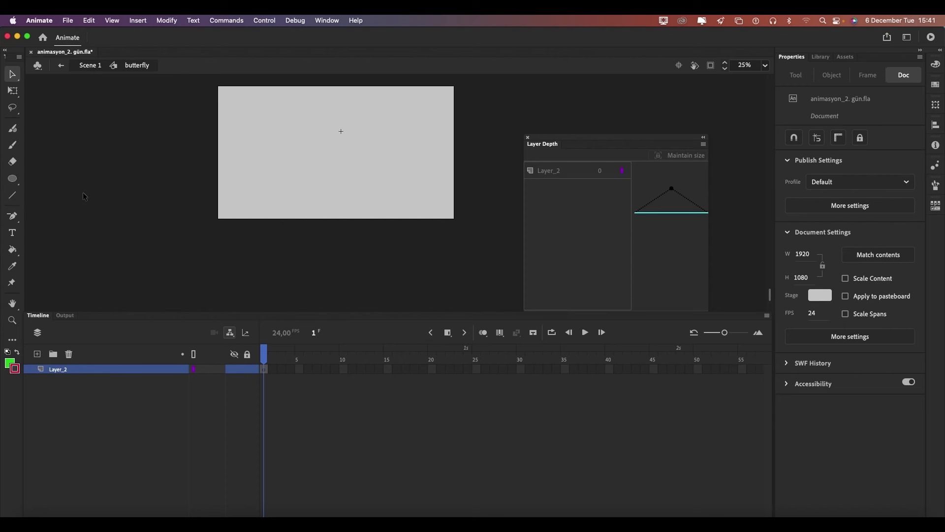
Step: Draw a heart-shaped wing outline and reshape its top-right curve
key("shift+y")
mouse_move(334, 138)
left_mouse_down()
mouse_move(305, 161)
mouse_move(338, 133)
left_mouse_up()
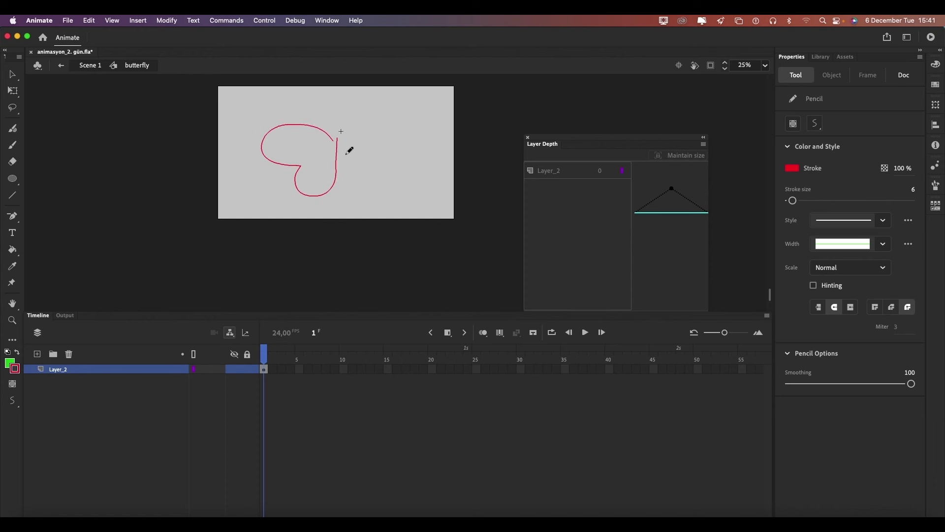
key("v")
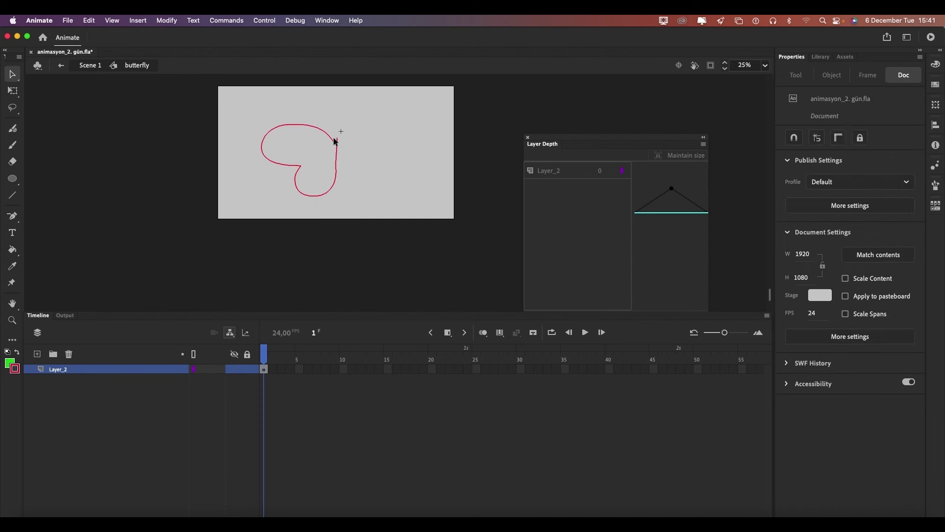
left_click_drag(334, 138, 306, 127)
Step: Add three green oval spots inside the wing outline
key("o")
left_click_drag(285, 138, 302, 157)
key("v")
left_click(296, 152)
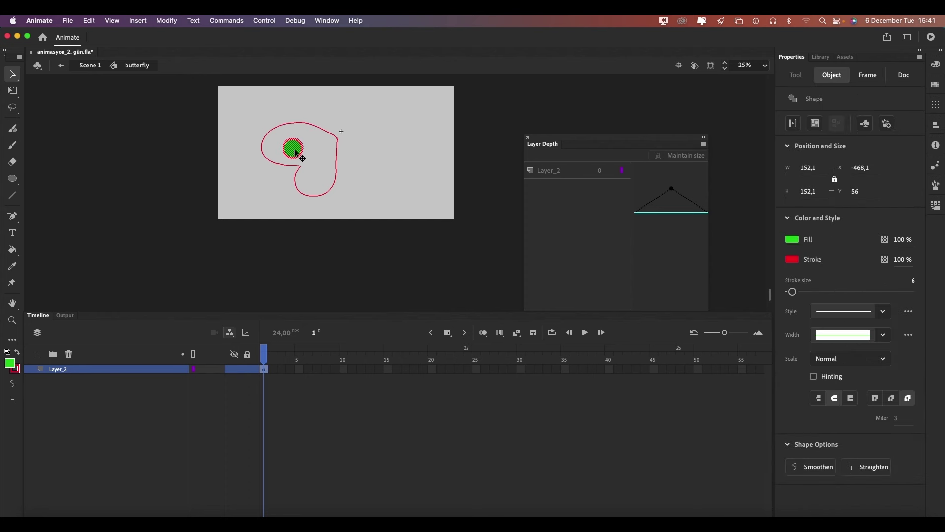
mouse_move(293, 148)
left_mouse_down("alt")
mouse_move(316, 145)
mouse_move(315, 177)
left_mouse_up("alt")
Step: Fill the wing shape with teal and select the whole wing drawing
key("Escape")
left_click(13, 364)
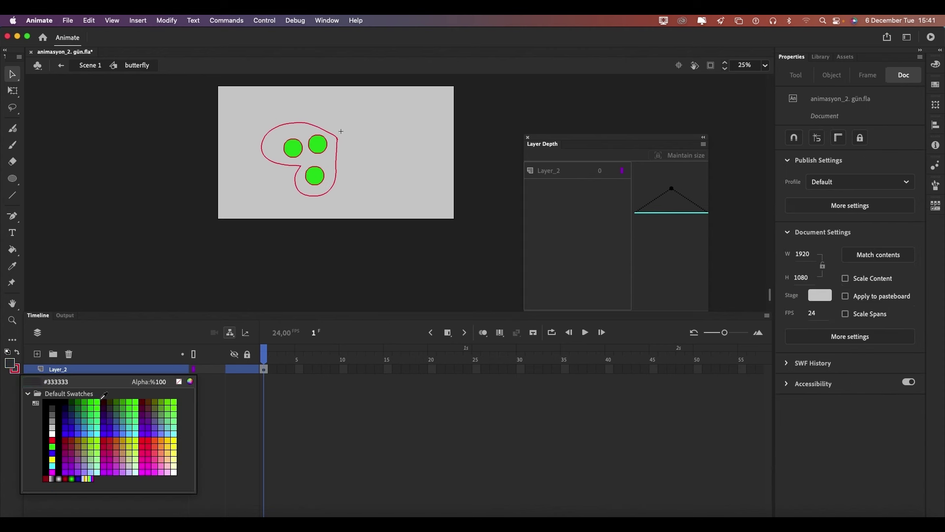
left_click(127, 429)
key("k")
left_click(325, 159)
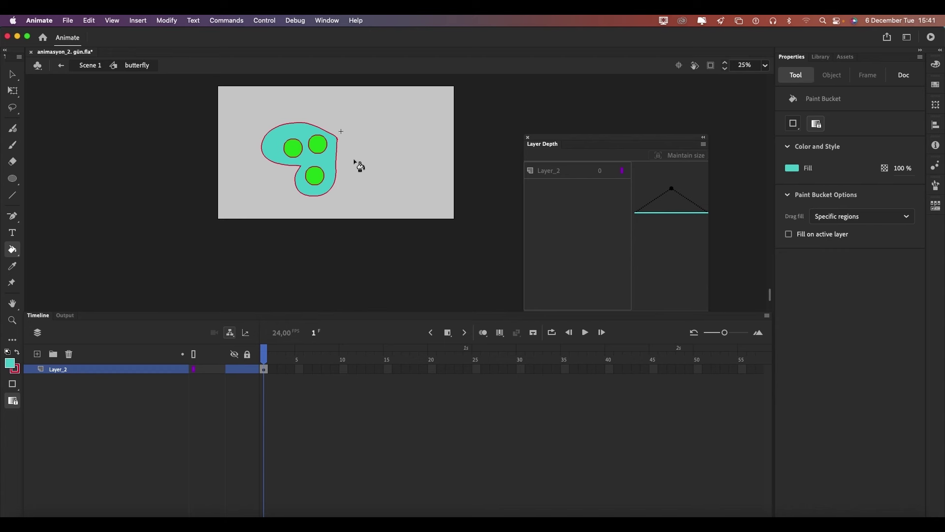
key("v")
left_click_drag(250, 111, 383, 240)
Step: Convert the wing drawing into a Movie Clip symbol named wing
right_click(329, 169)
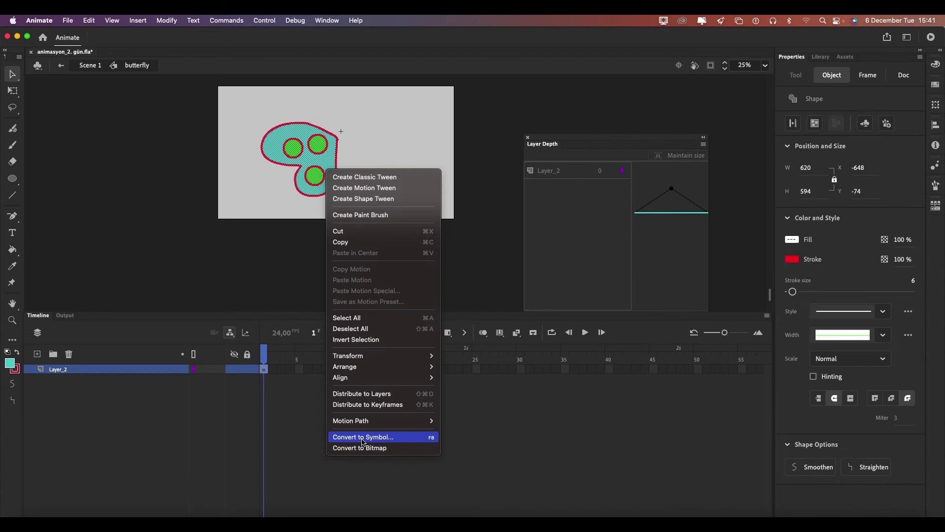
left_click(362, 436)
left_click(466, 199)
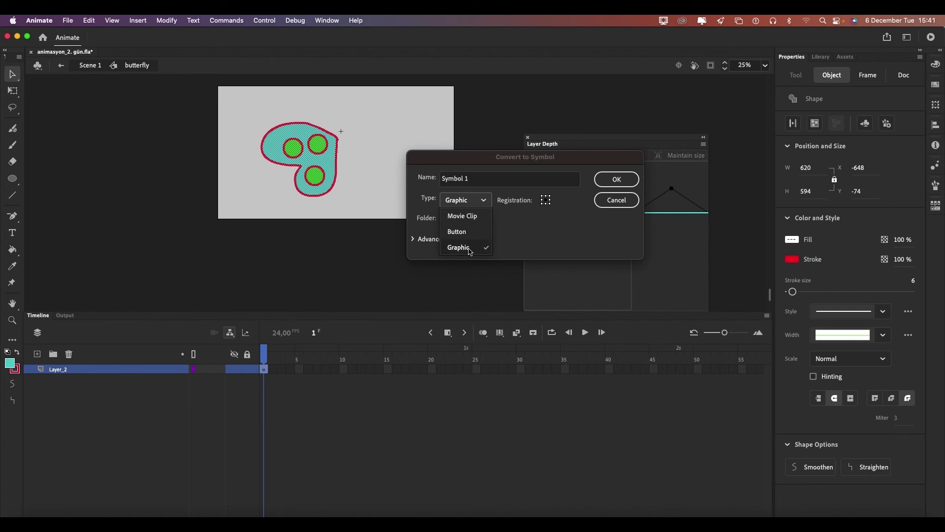
left_click(462, 215)
left_click(509, 178)
type("wing")
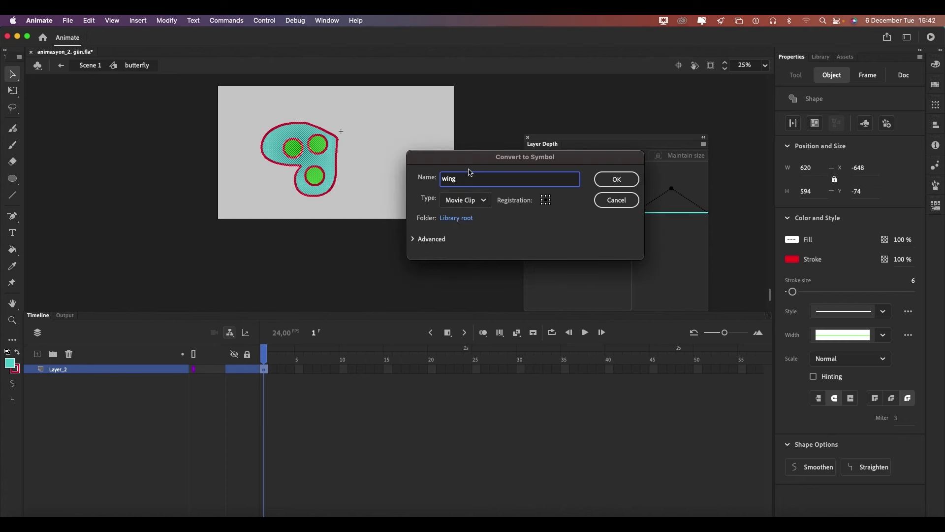
key("Return")
Step: Duplicate the wing layer and flip the copy horizontally beside the original
right_click(76, 371)
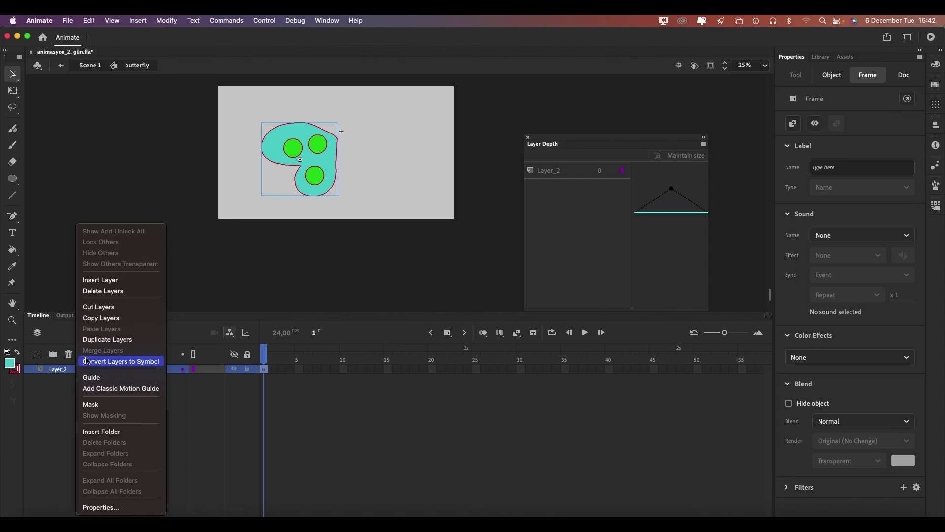
left_click(107, 338)
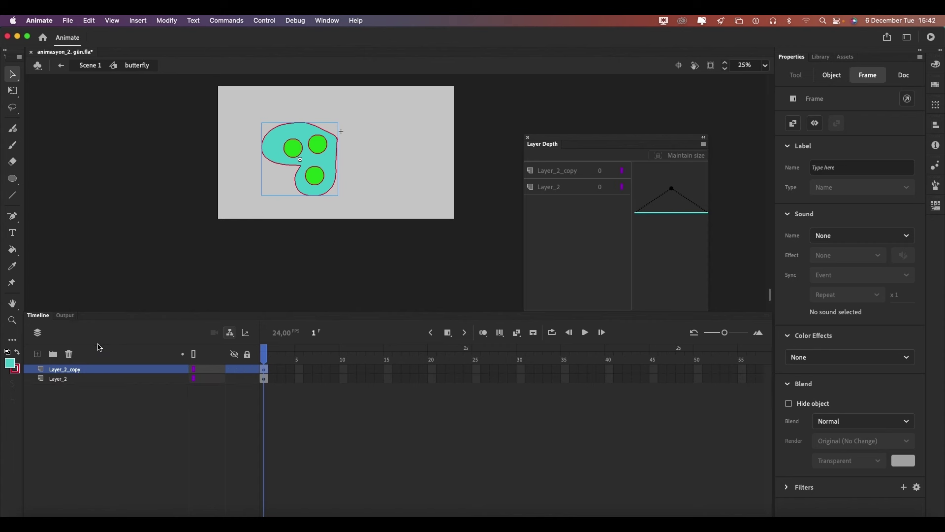
left_click(332, 182)
left_click(936, 105)
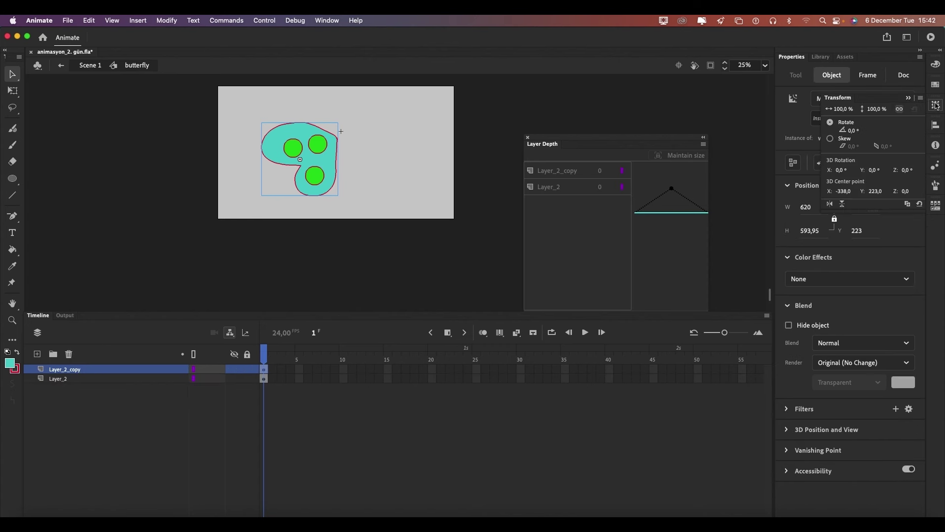
left_click(831, 205)
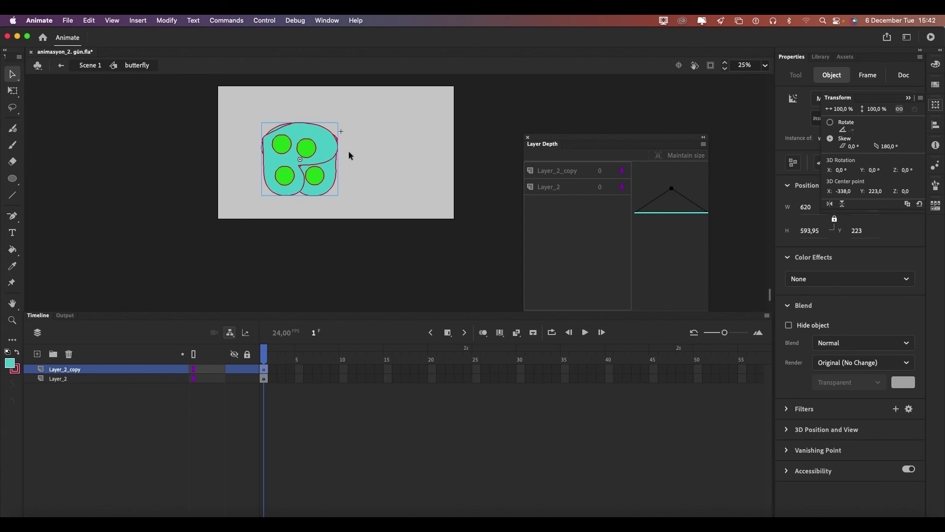
left_click(299, 159)
Step: Rename both wing layers to wing and insert a new layer above
left_click(319, 176, "shift")
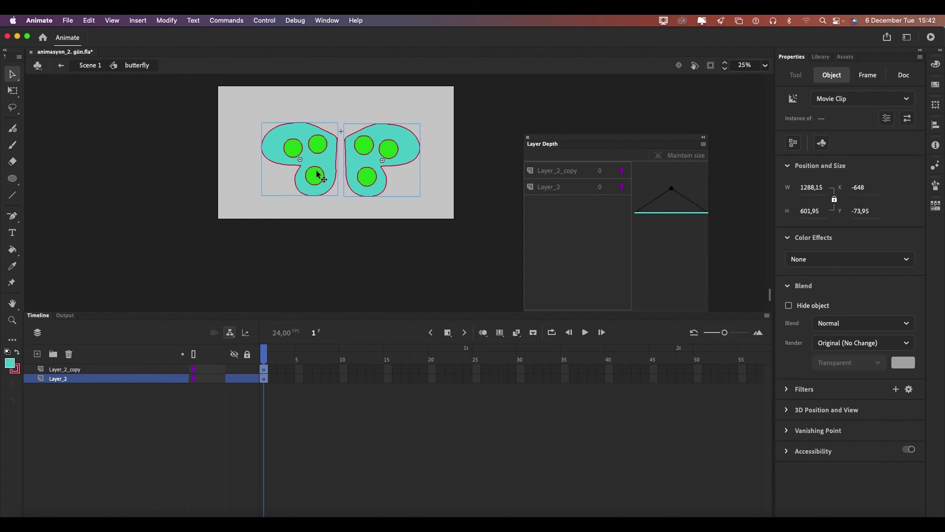
key("ctrl+shift+d")
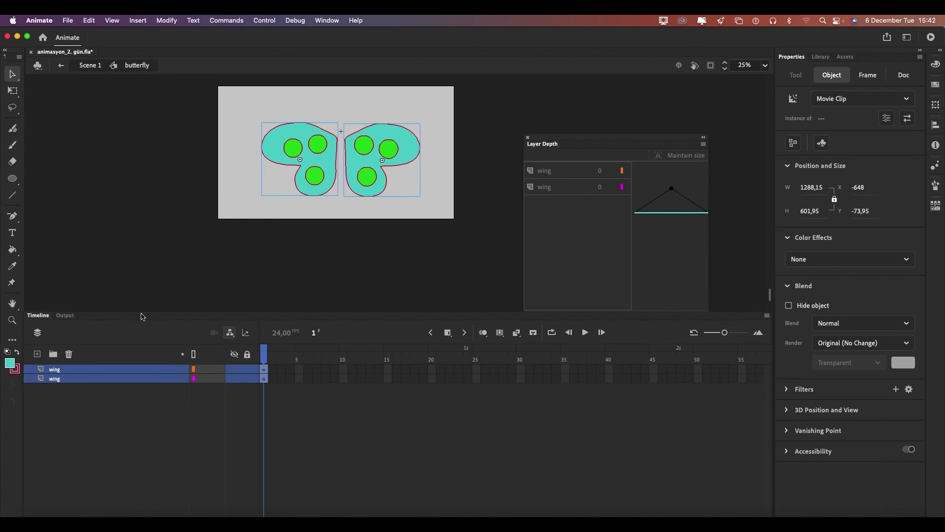
left_click(37, 354)
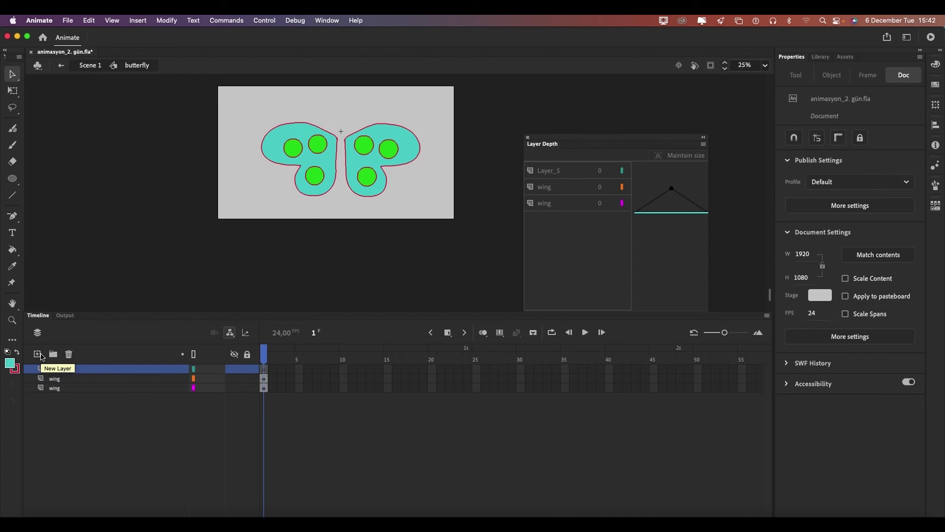
Step: Draw a red-orange oval body between the wings
left_click(12, 179)
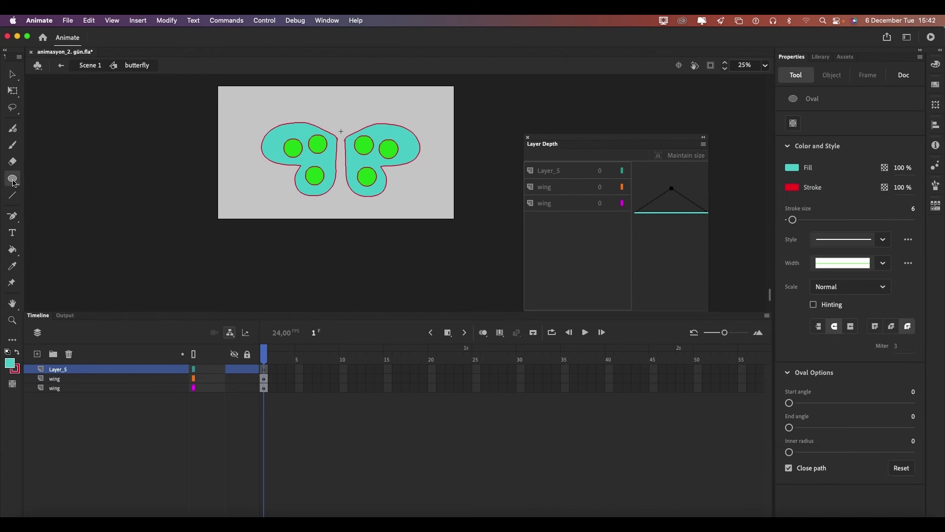
left_click(12, 179)
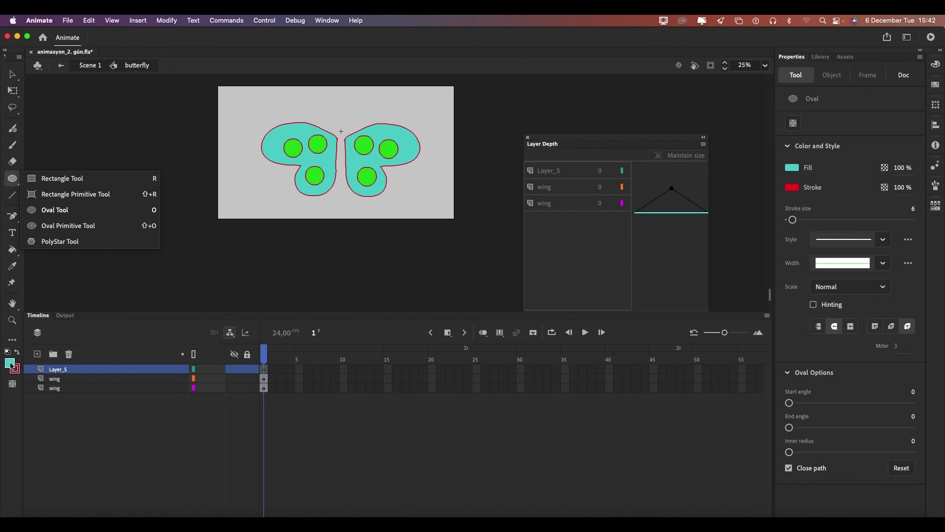
left_click(13, 365)
left_click(14, 364)
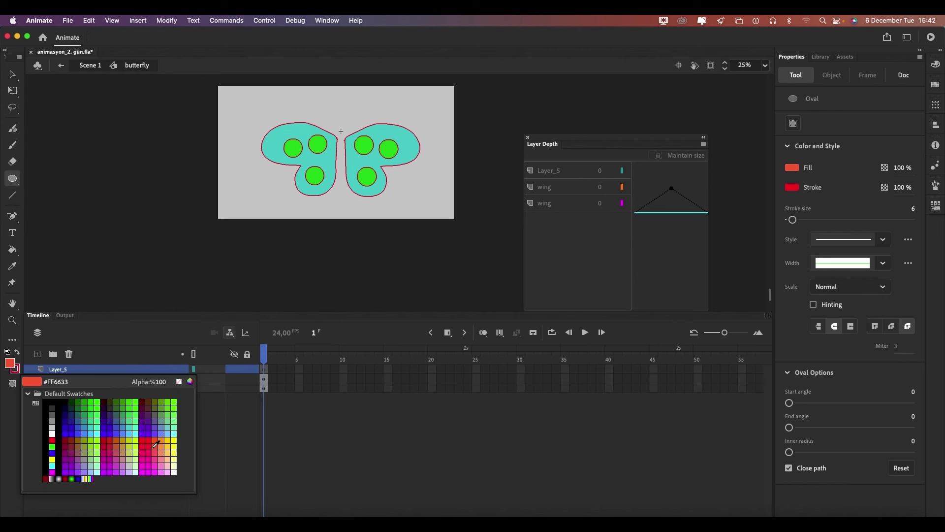
left_click(156, 444)
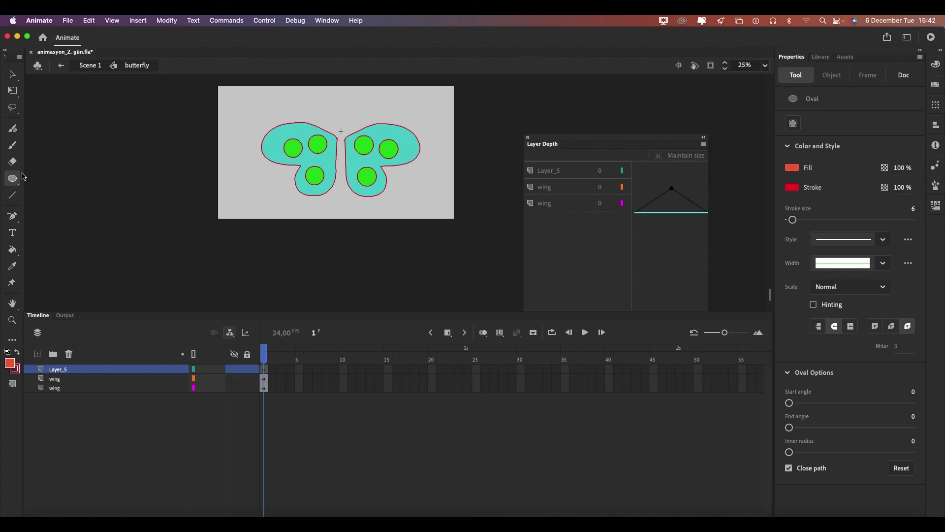
left_click_drag(333, 132, 347, 203)
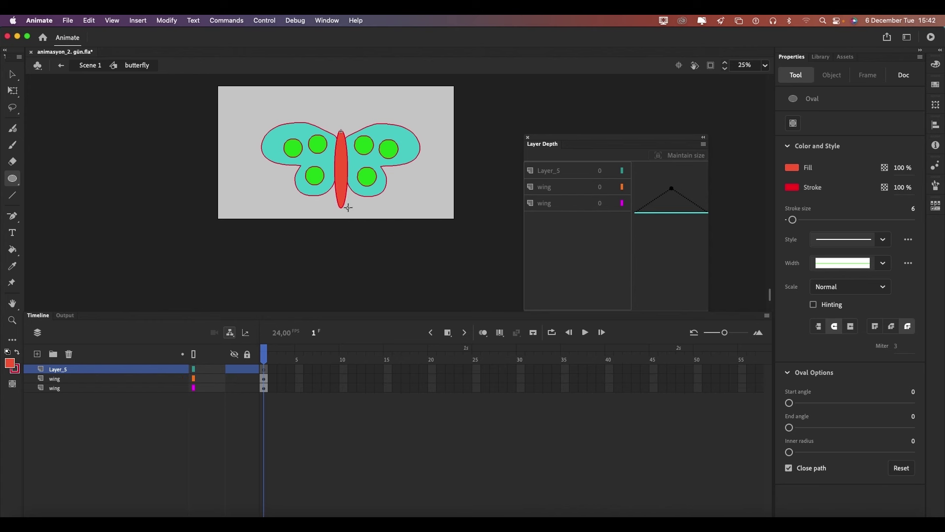
Step: Convert the body into a Movie Clip named torso and rename its layer torso
left_click(263, 370)
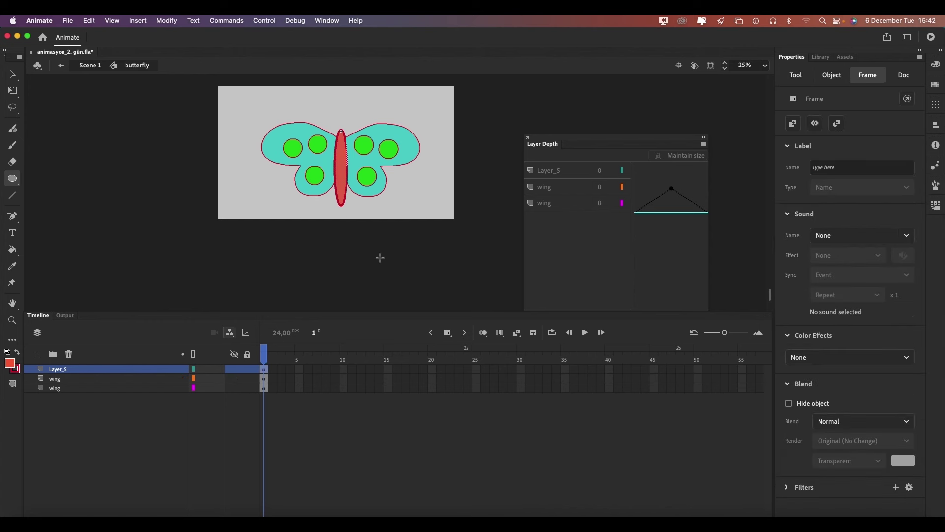
key("F8")
type("torso")
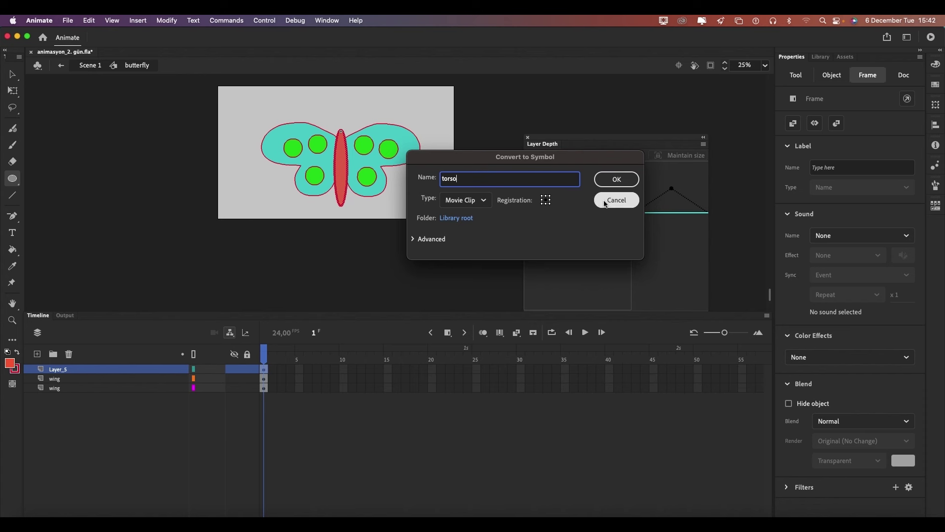
key("Return")
key("super+shift+d")
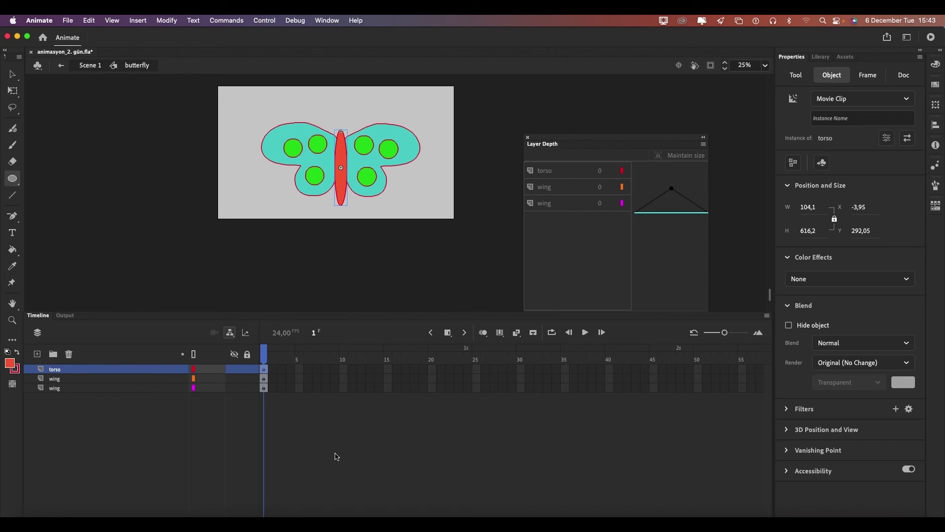
Step: Lock torso and add keyframes at frame 5 across all three layers
left_click(204, 240)
left_click(247, 369)
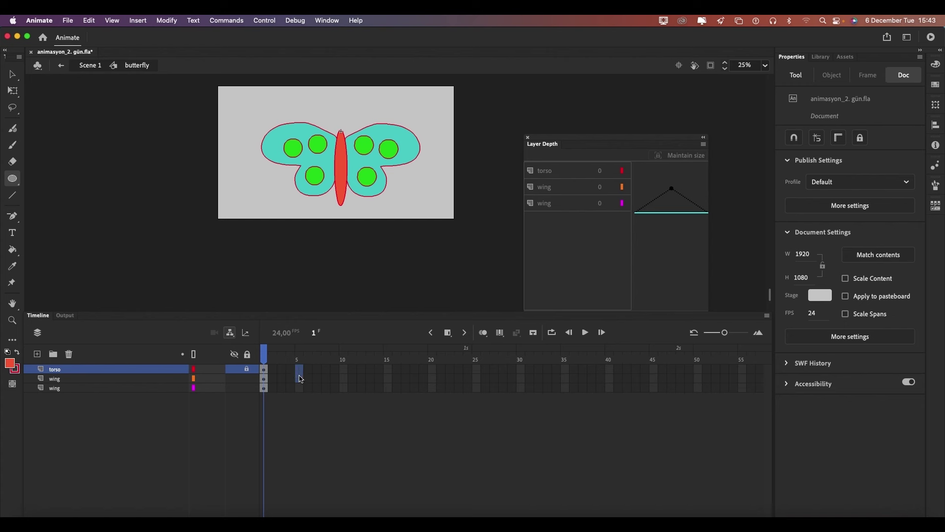
left_click_drag(298, 367, 300, 392)
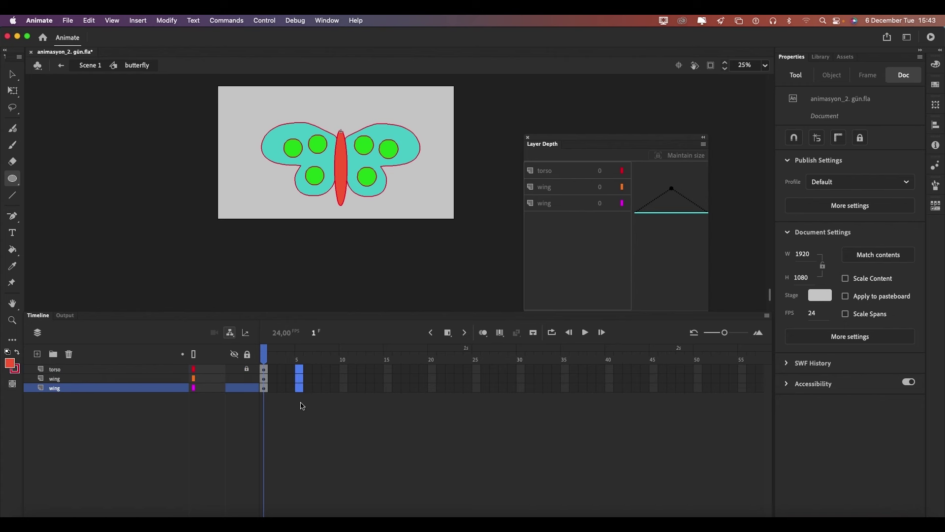
key("F6")
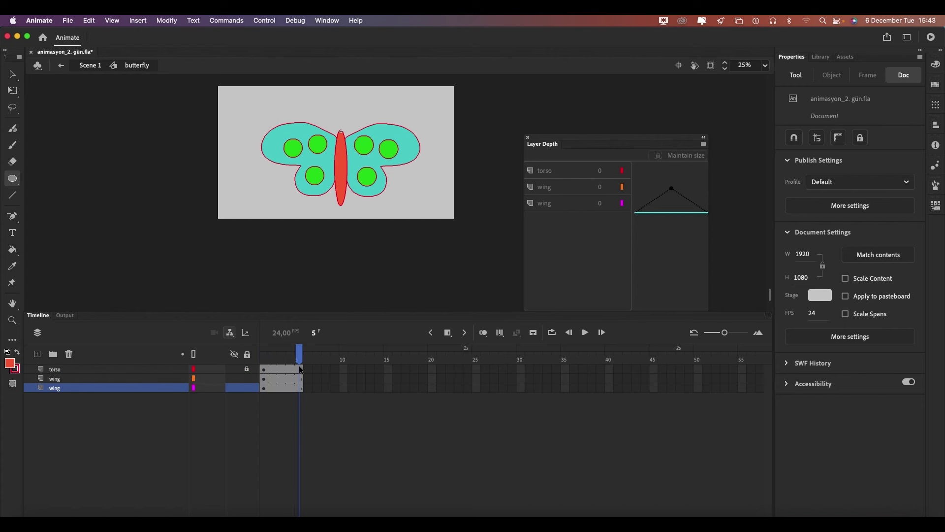
left_click(299, 381)
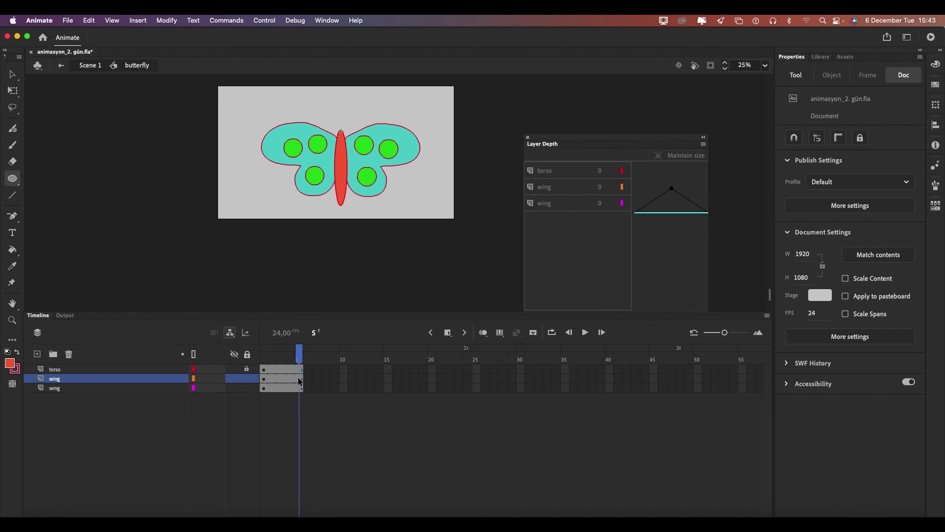
left_click(299, 391)
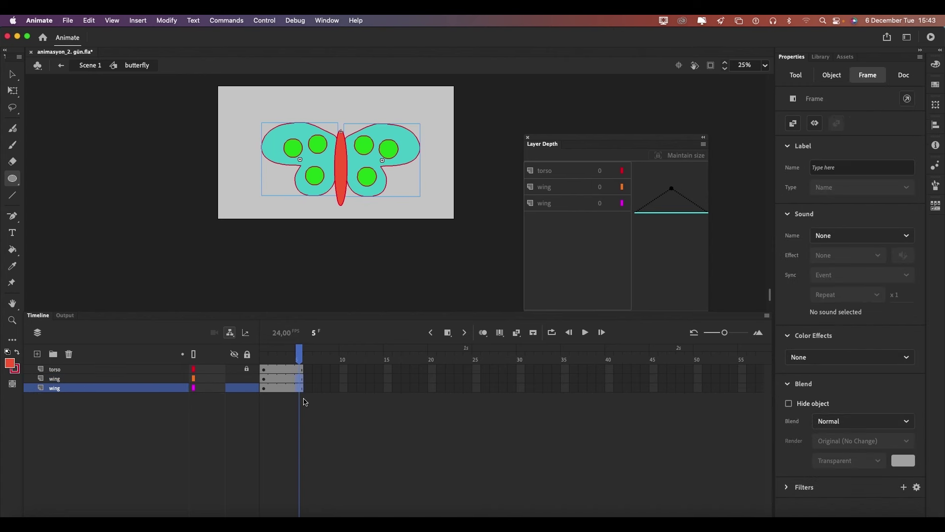
key("F6")
Step: Insert keyframes at frame 3 on both wing layers
left_click_drag(299, 360, 282, 360)
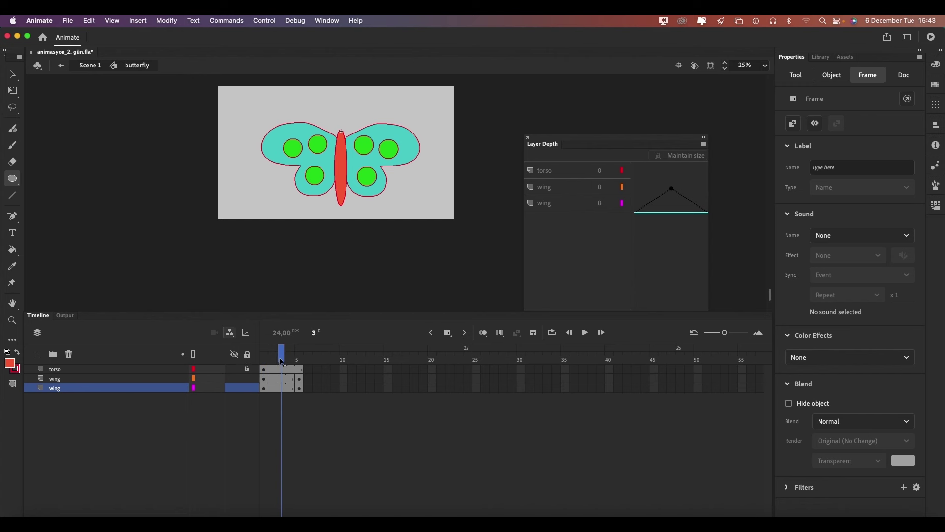
left_click(292, 412)
left_click_drag(282, 377, 283, 388)
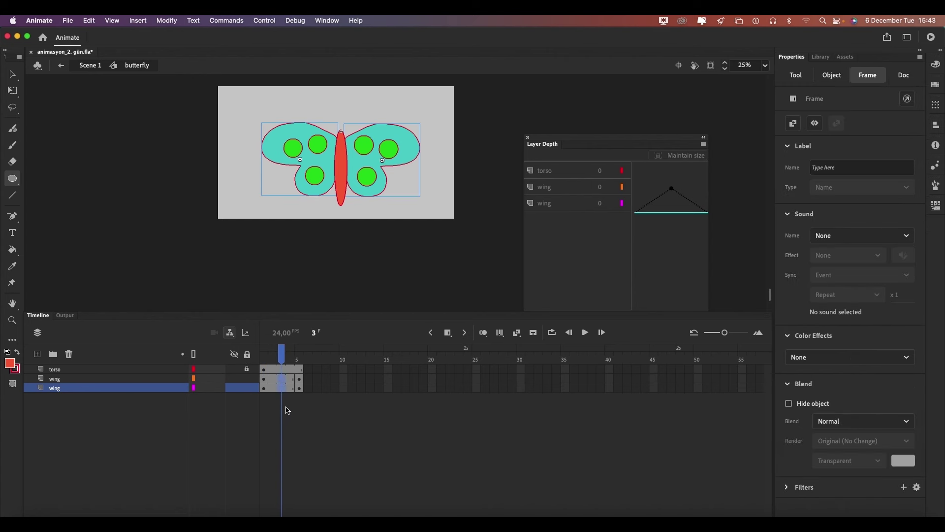
key("F6")
Step: At frame 3, pivot both wings at the torso and scale them narrow horizontally
left_click(286, 410)
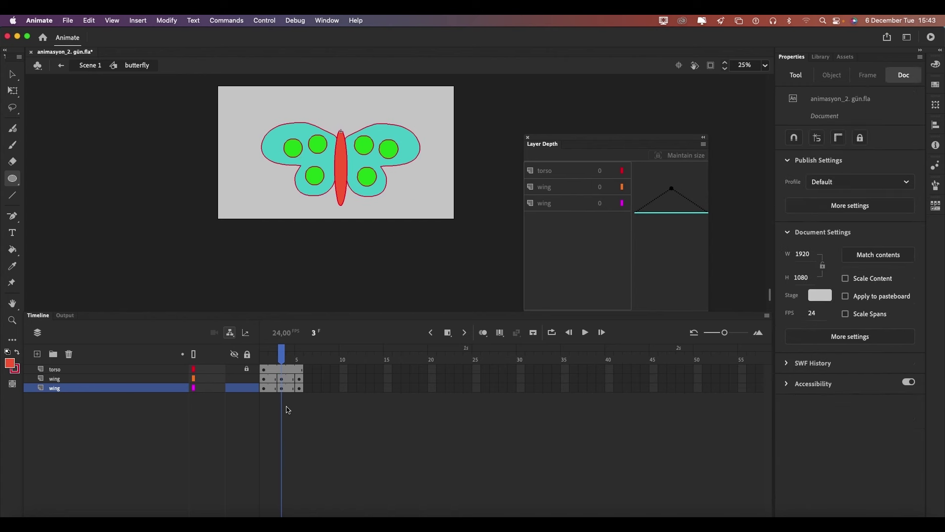
key("v")
left_click(375, 185)
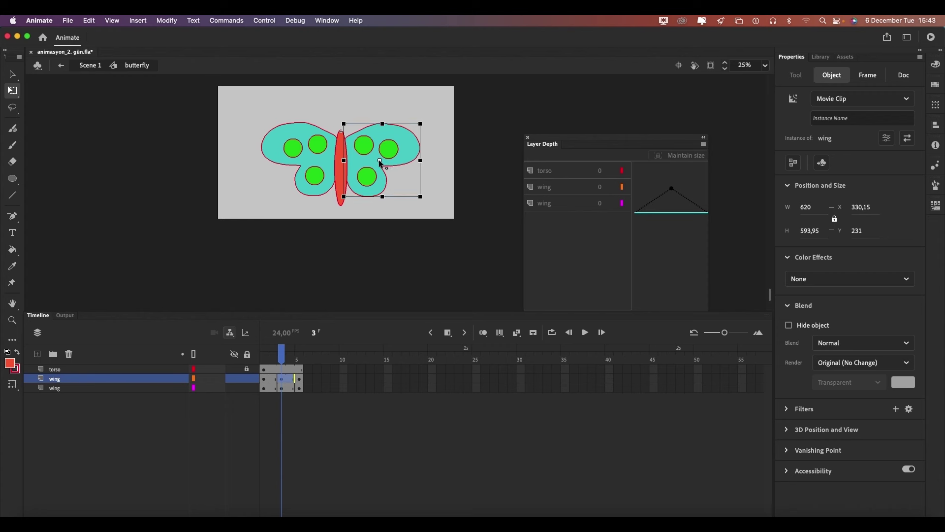
left_click_drag(382, 160, 345, 161)
left_click_drag(422, 161, 373, 161)
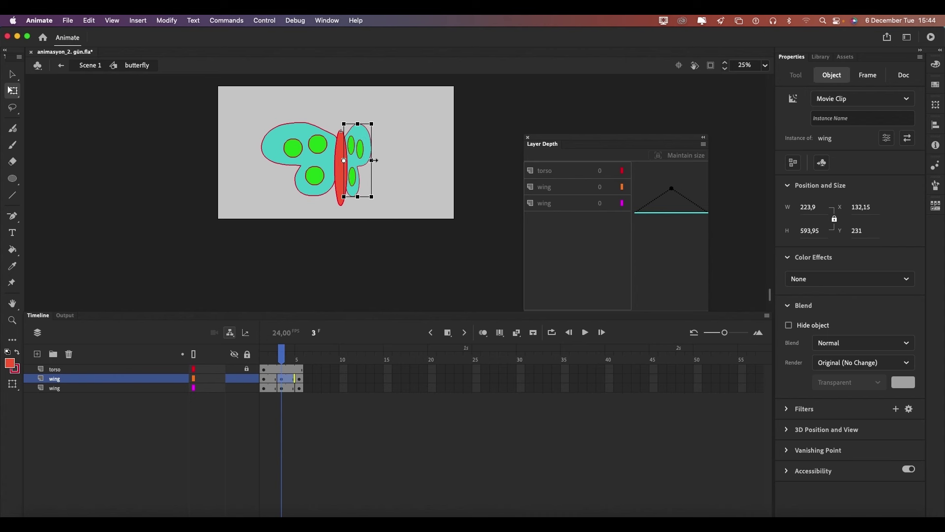
left_click(299, 159)
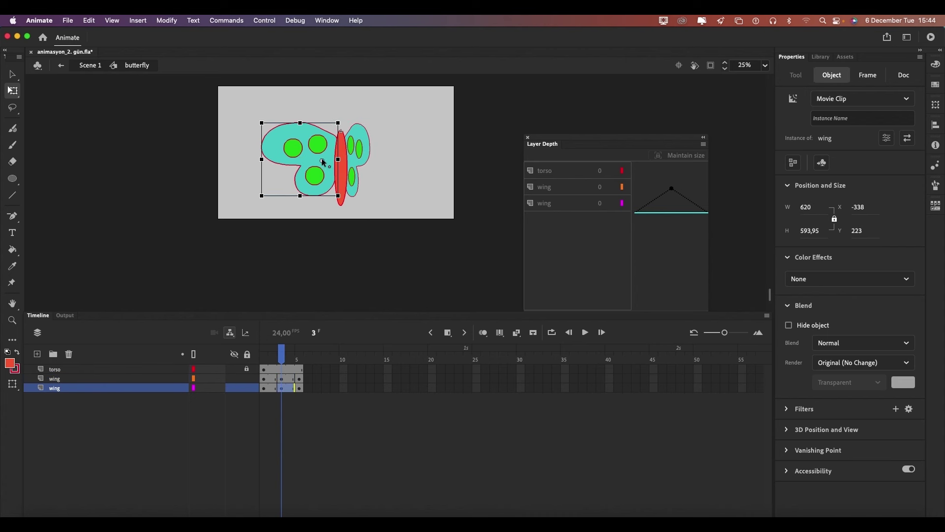
left_click_drag(262, 159, 314, 161)
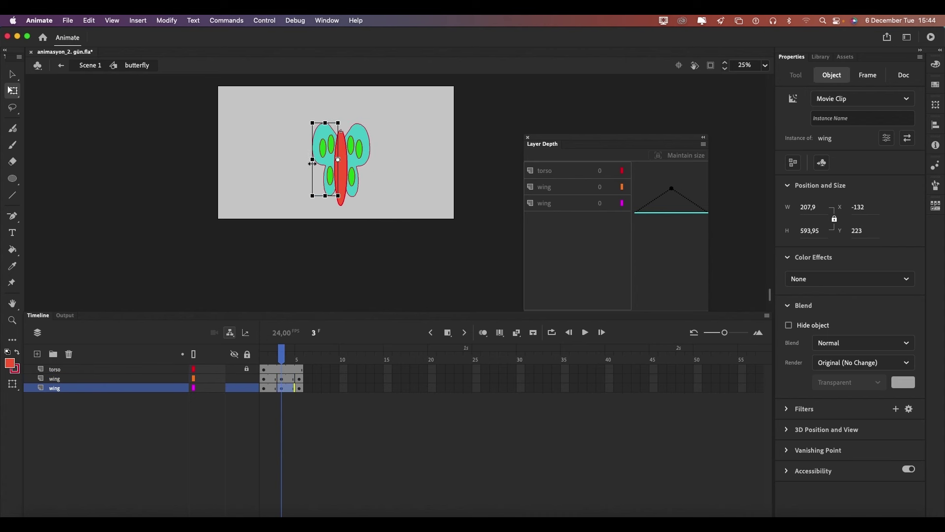
mouse_move(273, 359)
left_mouse_down()
mouse_move(301, 360)
mouse_move(251, 356)
left_mouse_up()
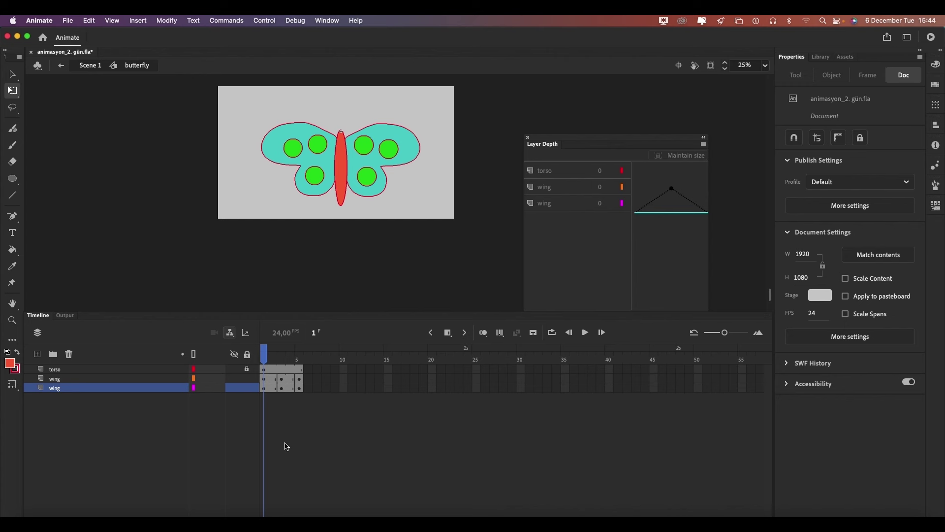
left_click_drag(264, 355, 272, 357)
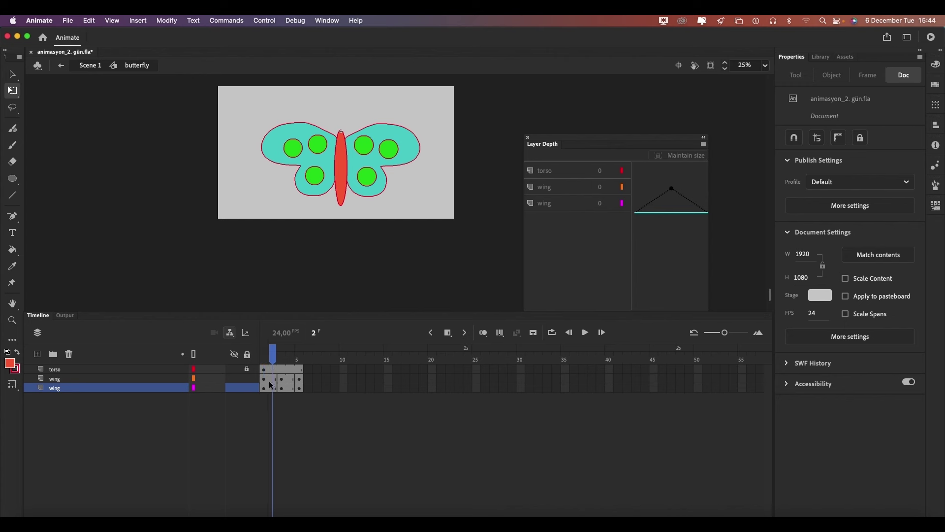
left_click(273, 388)
left_click(306, 159)
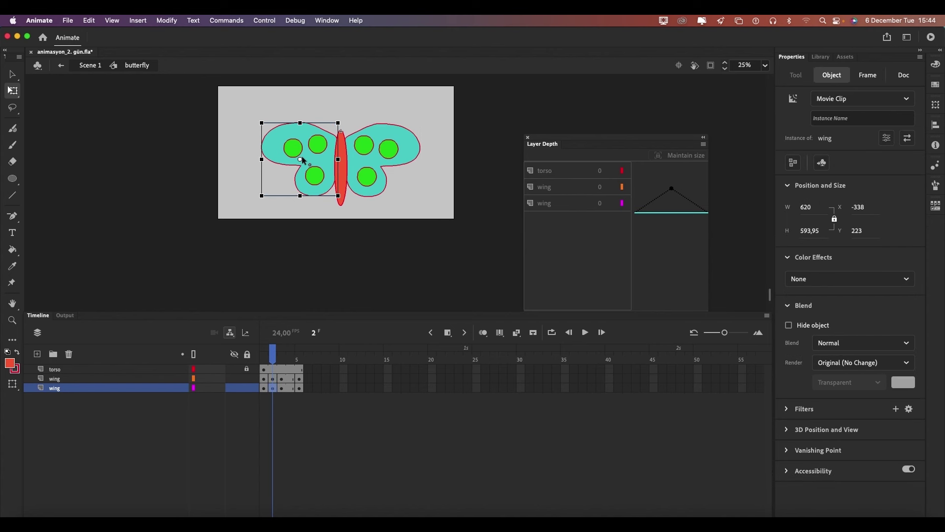
Step: With Onion Skin on, narrow the left wing at frame 2 to an in-between width
left_click(484, 333)
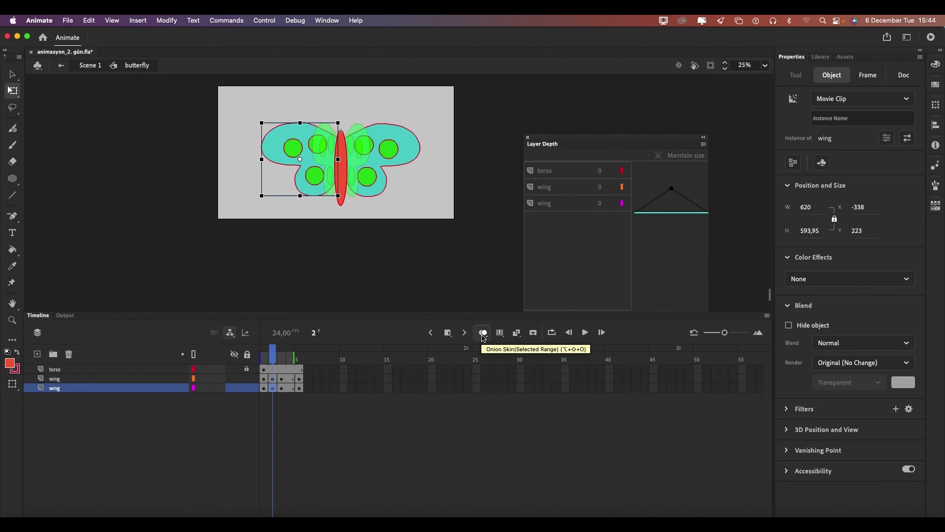
left_click(483, 337)
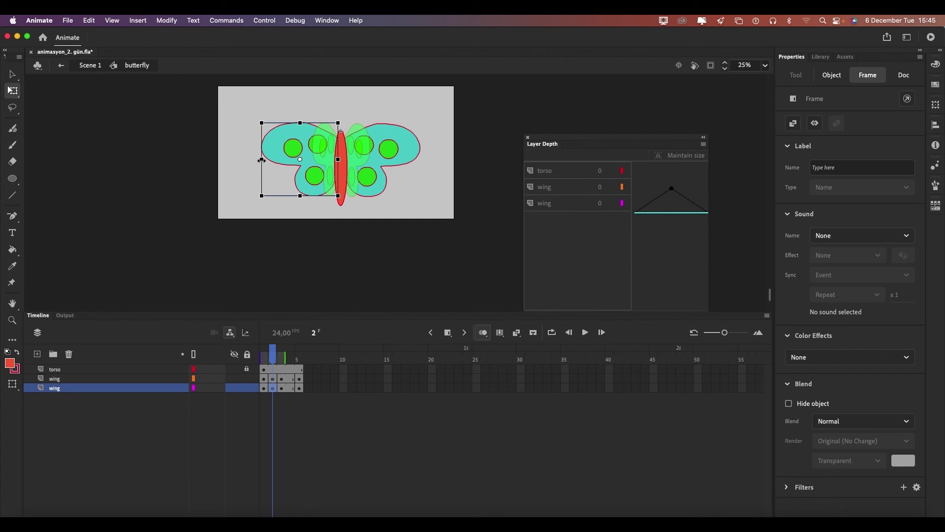
left_click_drag(262, 160, 286, 160)
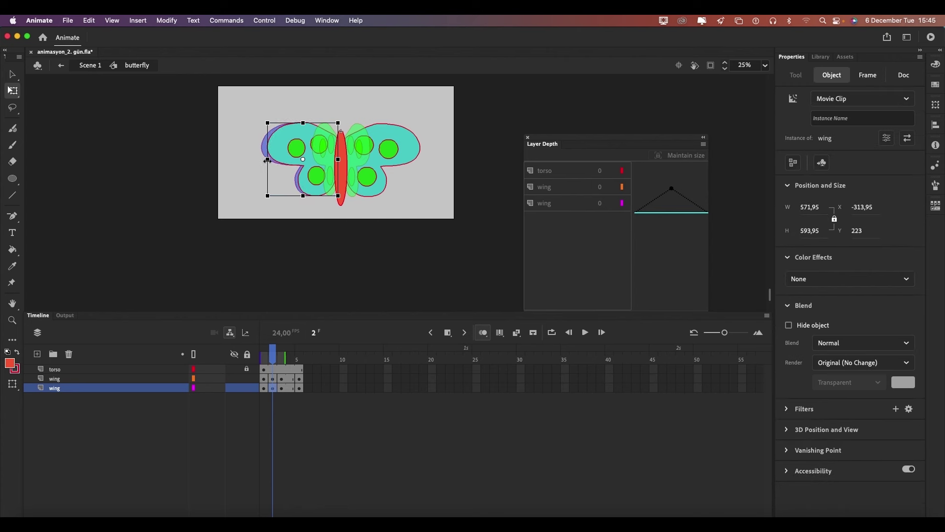
left_click(330, 231)
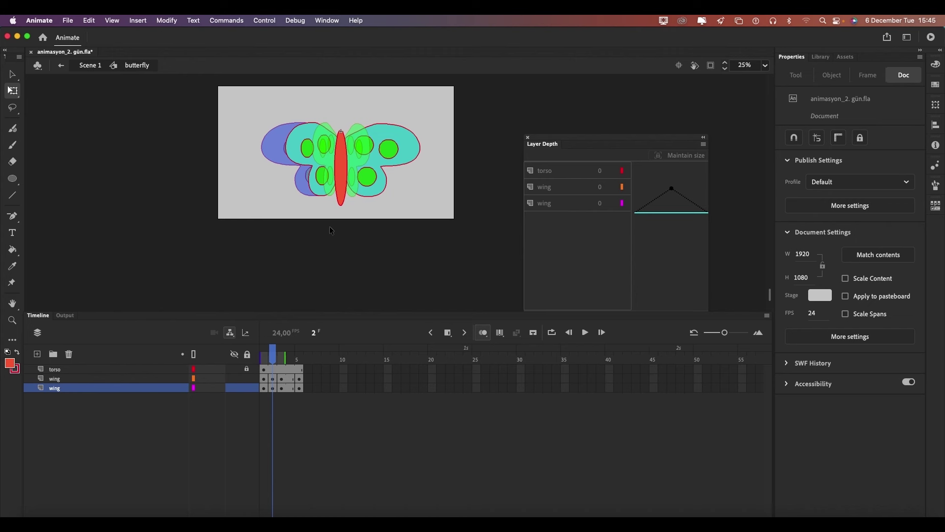
left_click(484, 331)
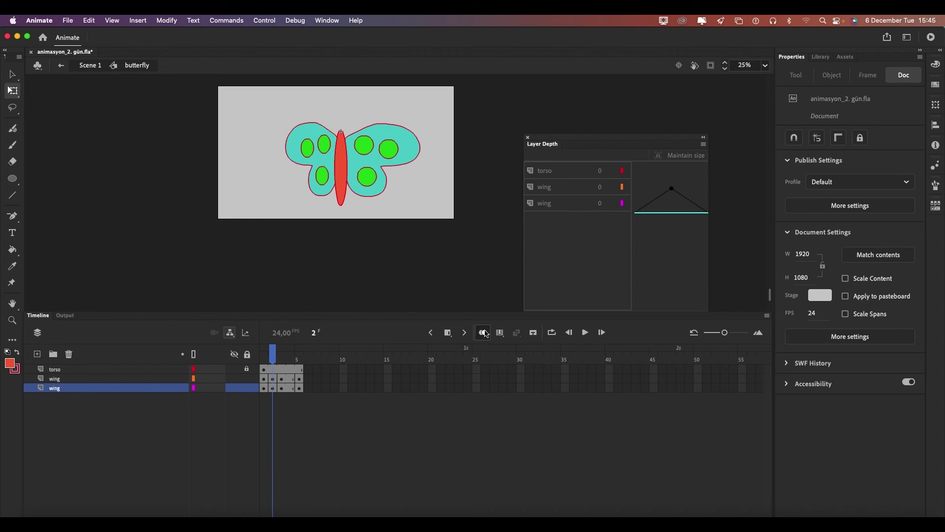
Step: Narrow the right wing at frame 2 to an in-between width, comparing with frames 3 and 4
left_click(285, 358)
left_click(293, 384)
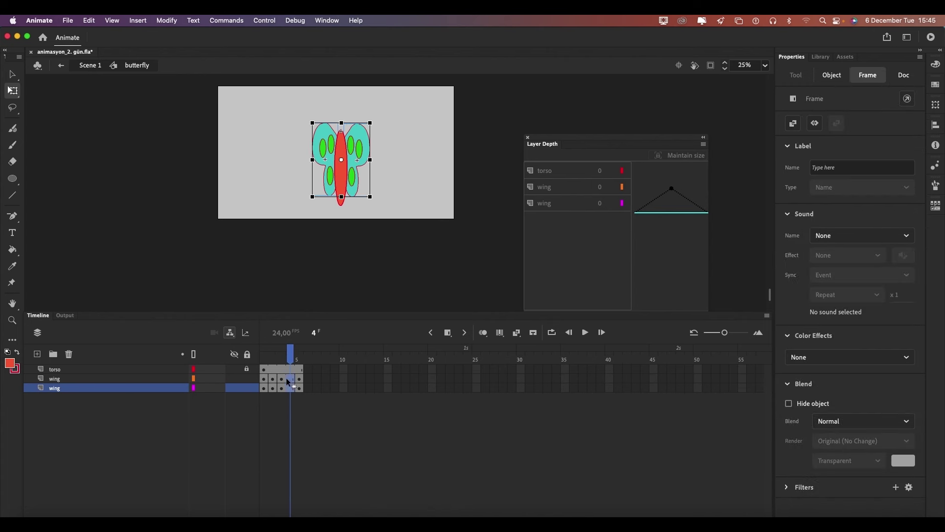
left_click_drag(293, 359, 272, 355)
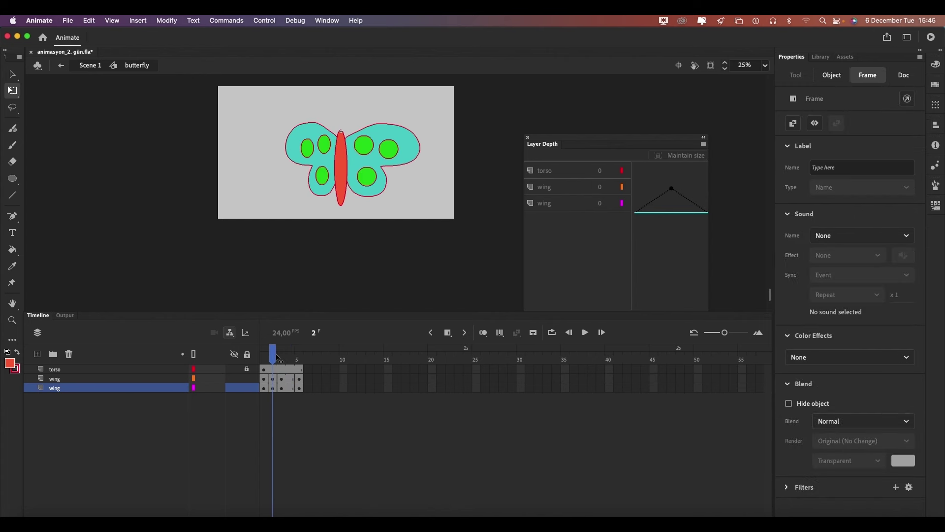
left_click(401, 174)
left_click(394, 169)
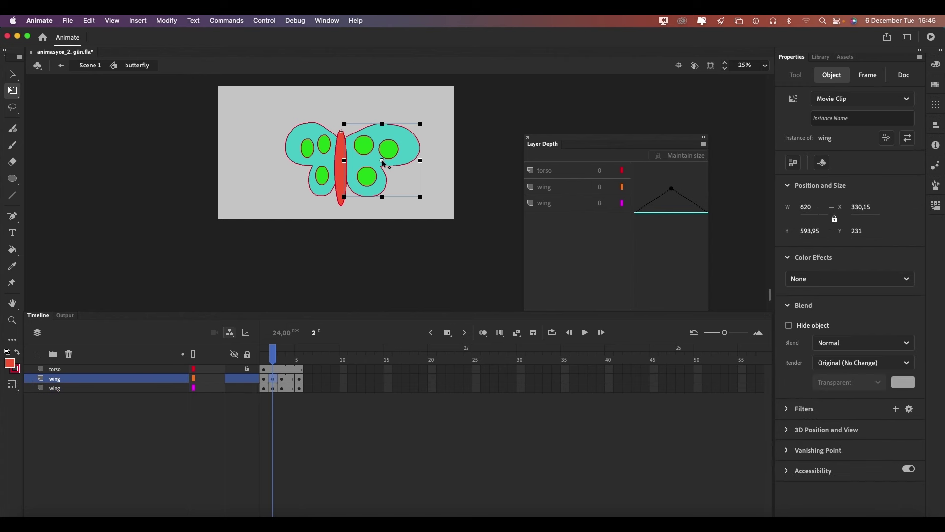
left_click_drag(421, 160, 394, 160)
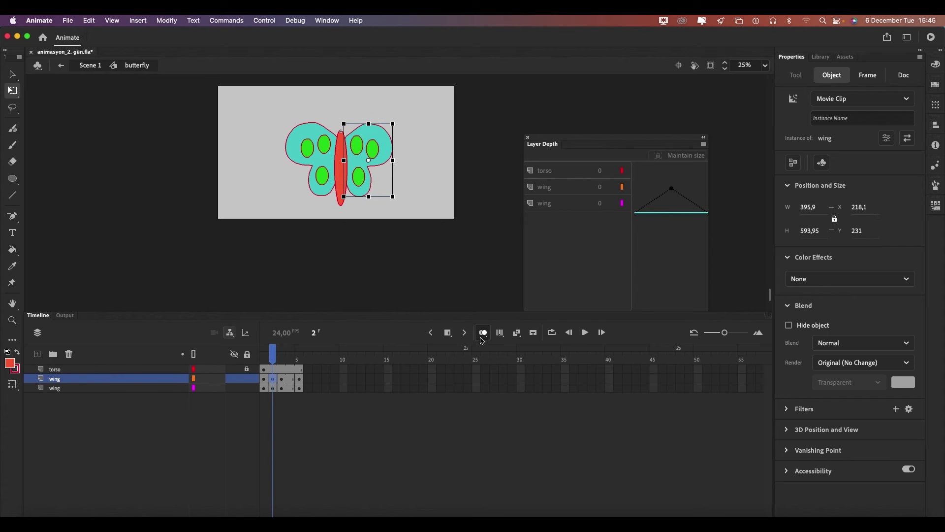
left_click(308, 403)
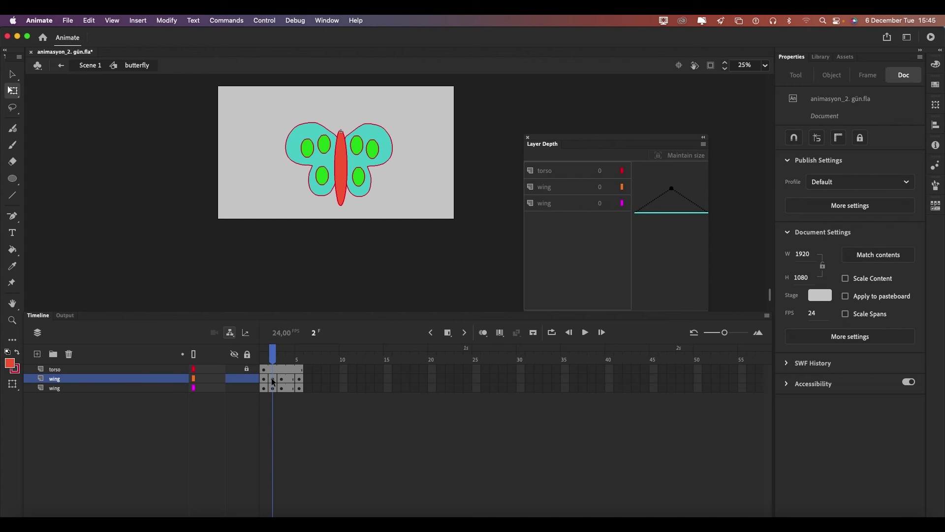
Step: Select wing-layer frames 2 through 4
left_click(274, 389)
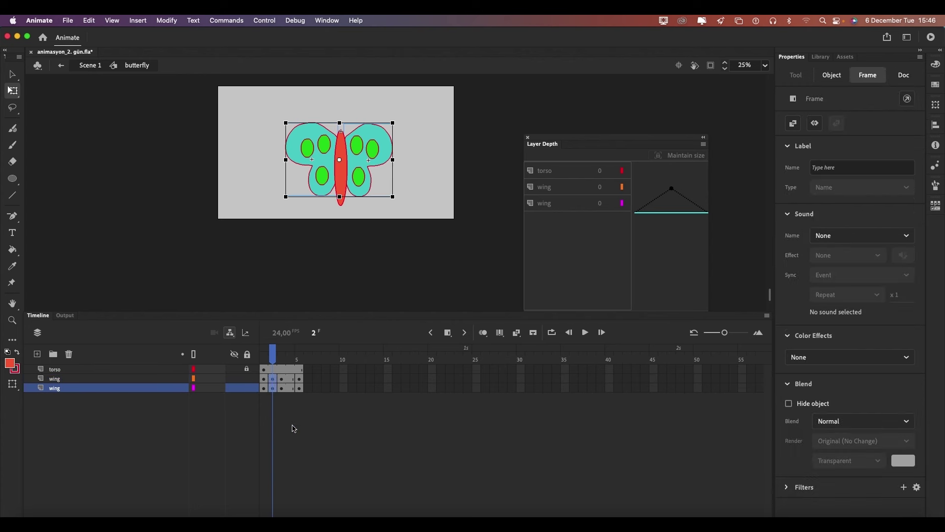
left_click(290, 389)
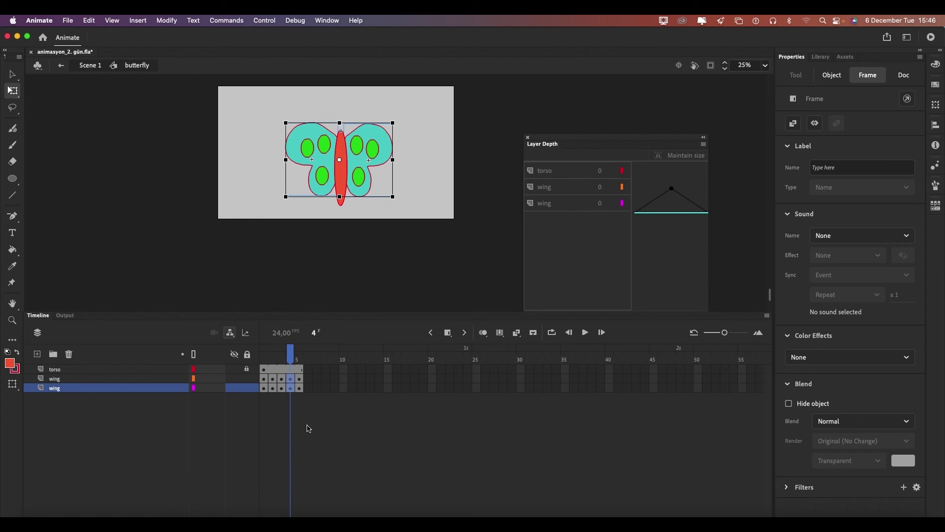
left_click(297, 382)
Step: Delete wing frames 4 and 5 and play the three-frame flap
key("comma")
key("comma")
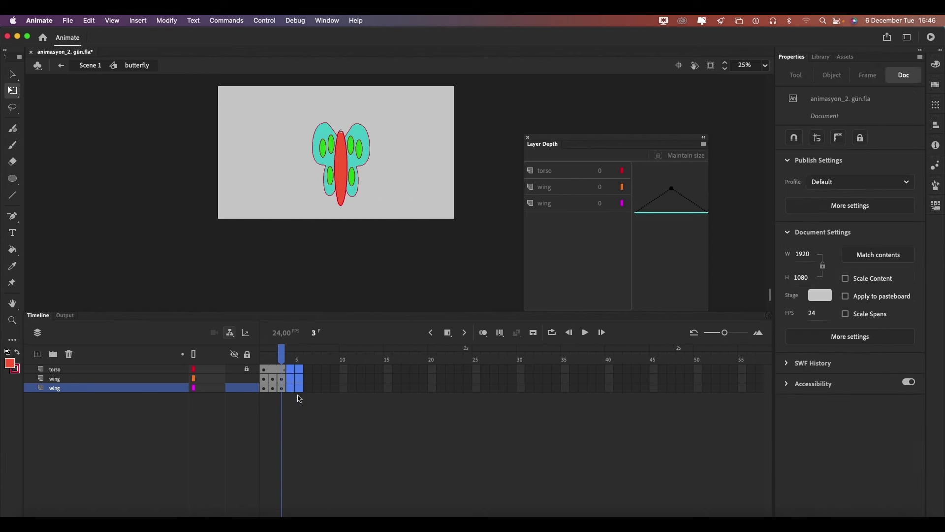
key("shift+F5")
mouse_move(282, 354)
left_mouse_down()
mouse_move(264, 354)
mouse_move(282, 354)
left_mouse_up()
key("Return")
Step: Reverse the wing frames 3–6 and select frame 6 on the torso layer
left_click(282, 388)
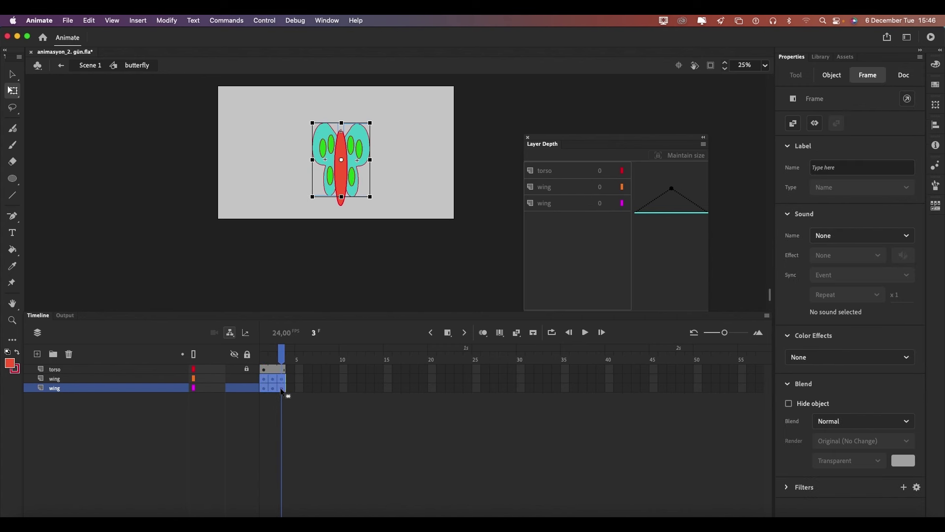
left_click_drag(307, 392, 310, 391)
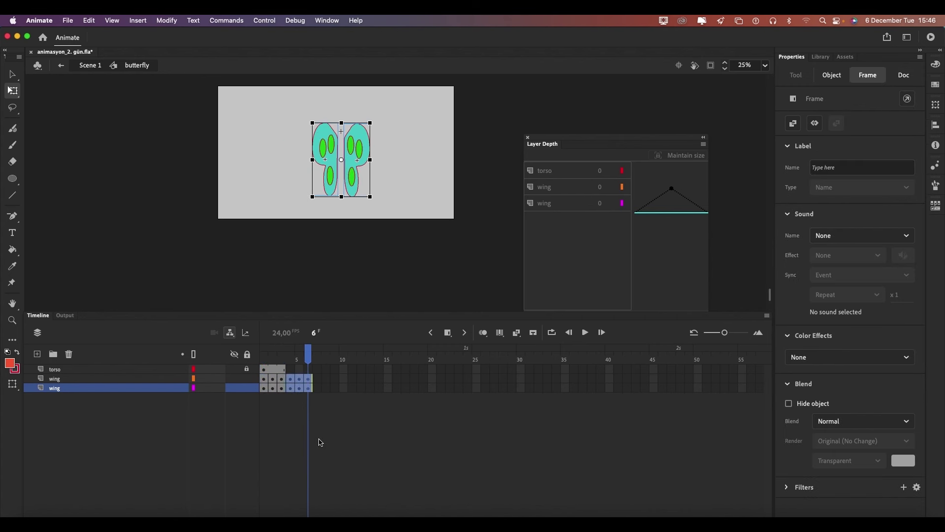
right_click(301, 377)
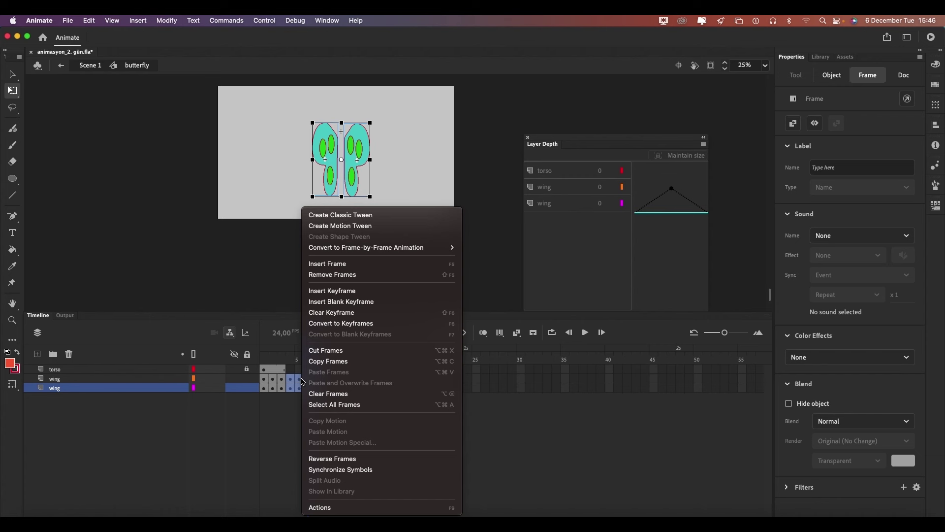
left_click(328, 458)
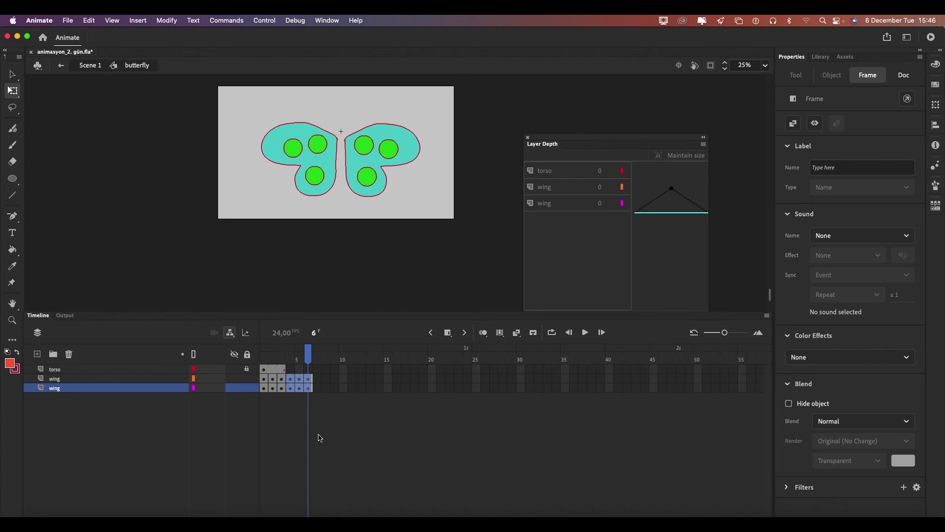
left_click_drag(307, 357, 316, 369)
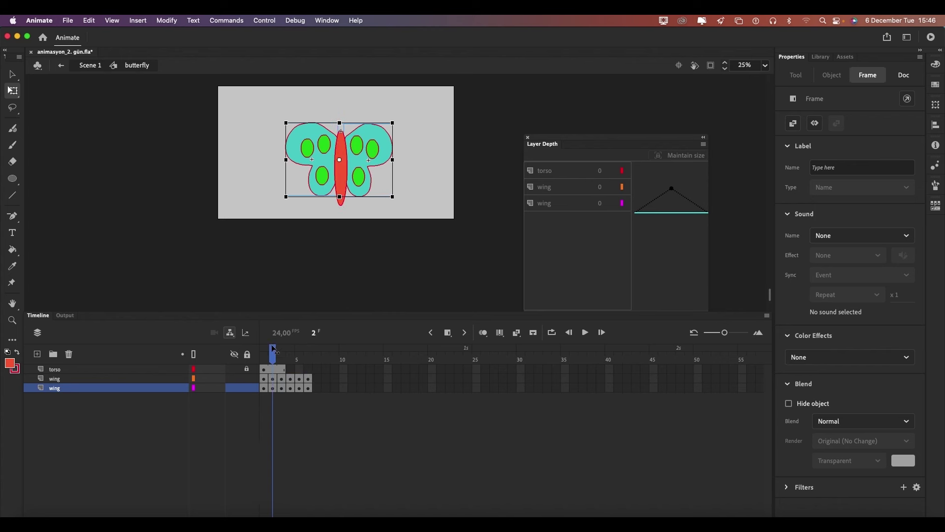
left_click(311, 375)
scroll(309, 367, "right", 2)
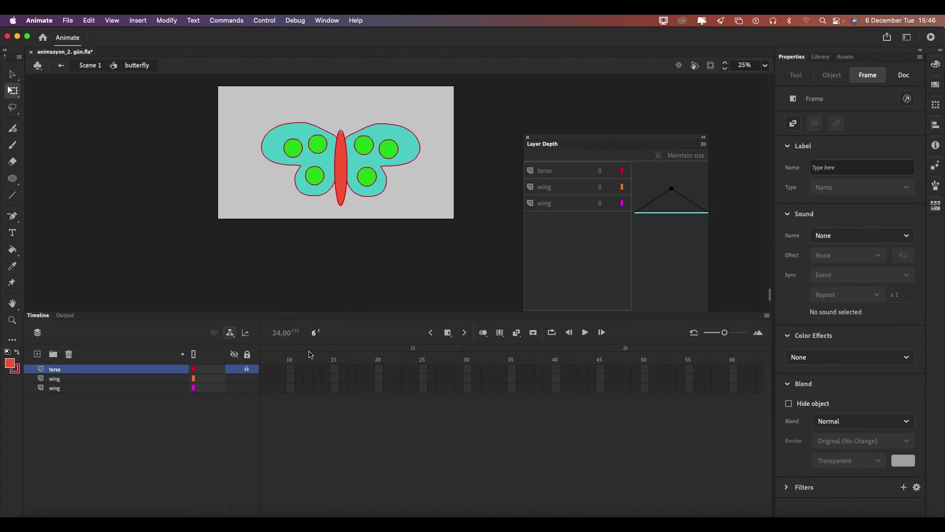
scroll(314, 399, "left", 2)
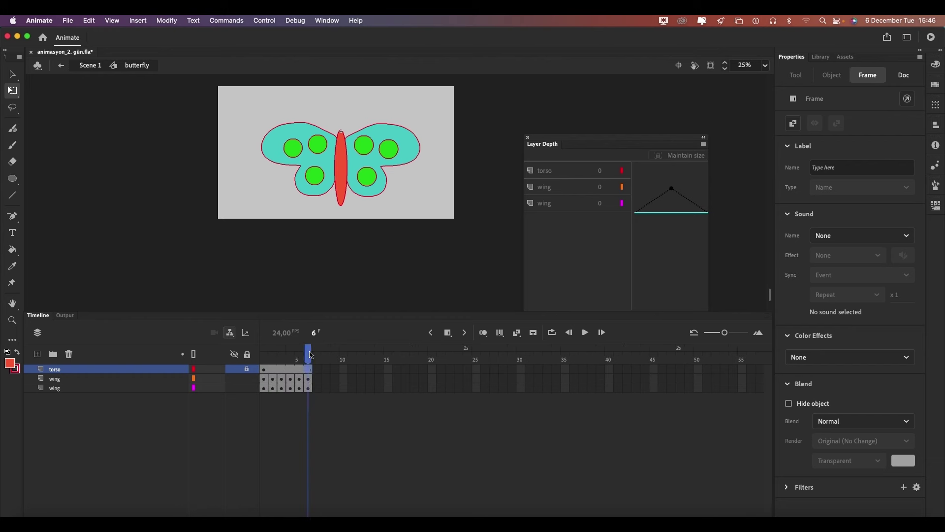
Step: Back in Scene 1, play the timeline and scale the butterfly to 50%
left_click(89, 65)
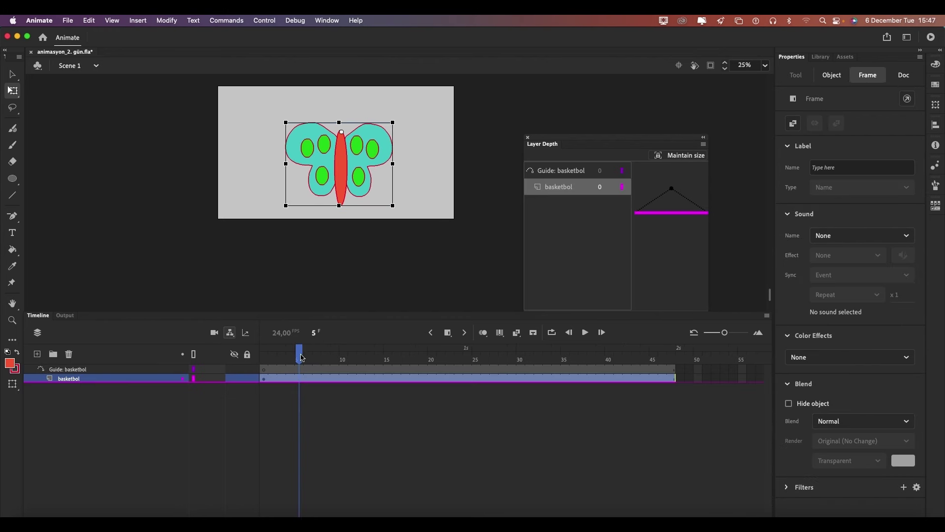
left_click(323, 348)
left_click(585, 333)
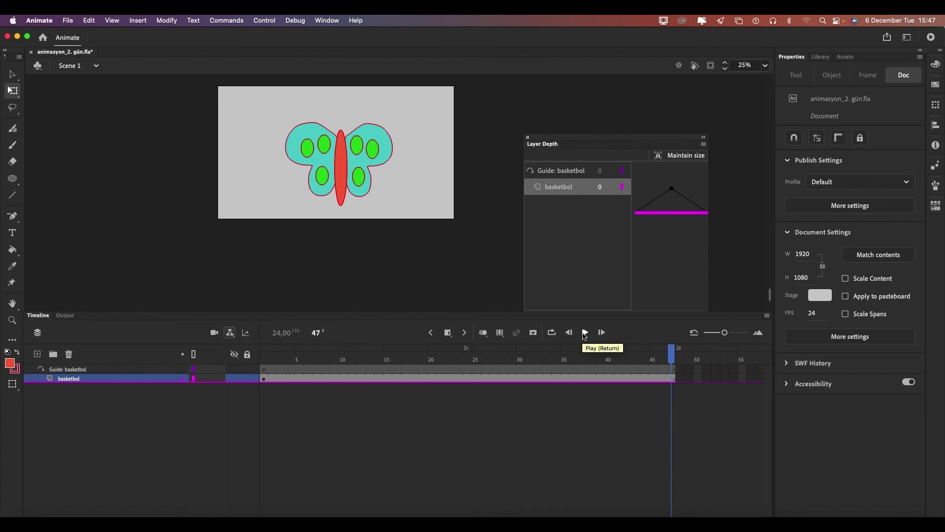
left_click(359, 180)
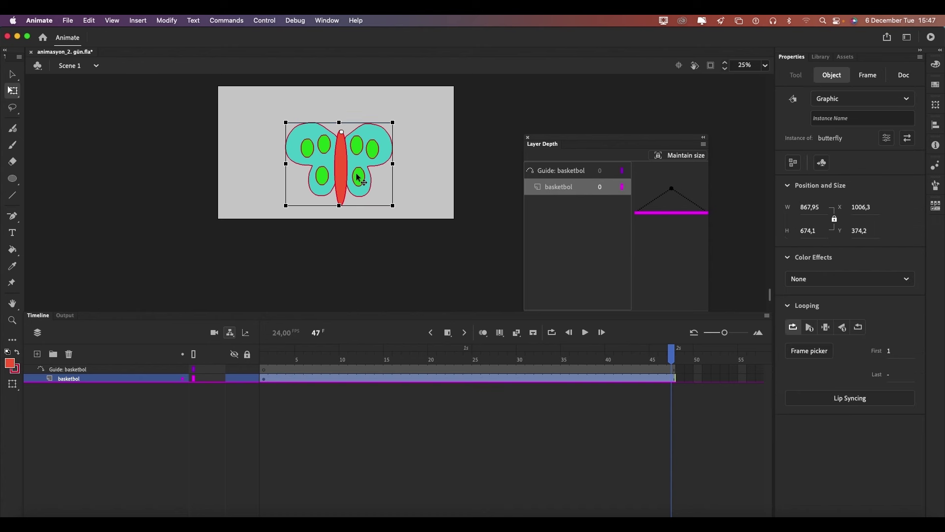
key("ctrl+alt+s")
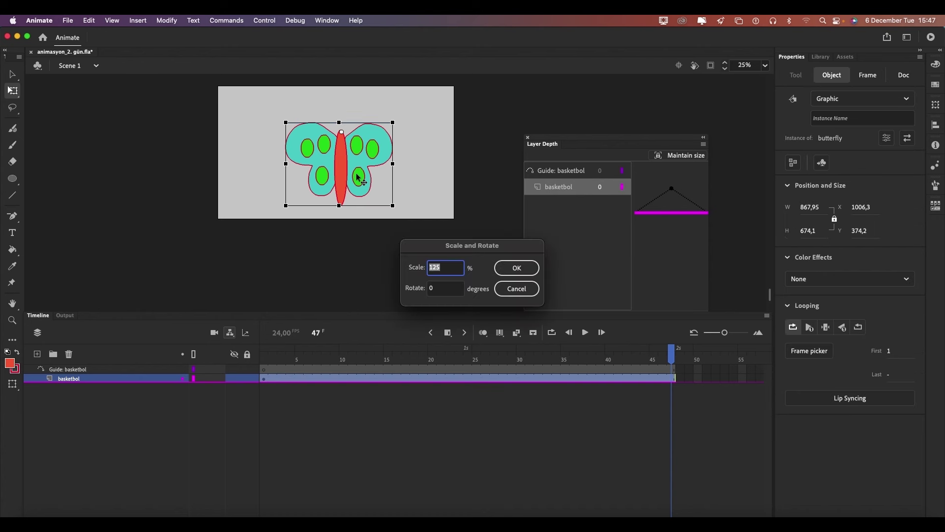
type("50")
key("Return")
Step: Tilt the butterfly, move it left, and zoom in on it
mouse_move(371, 126)
left_mouse_down()
mouse_move(365, 157)
mouse_move(242, 183)
mouse_move(295, 151)
left_mouse_up()
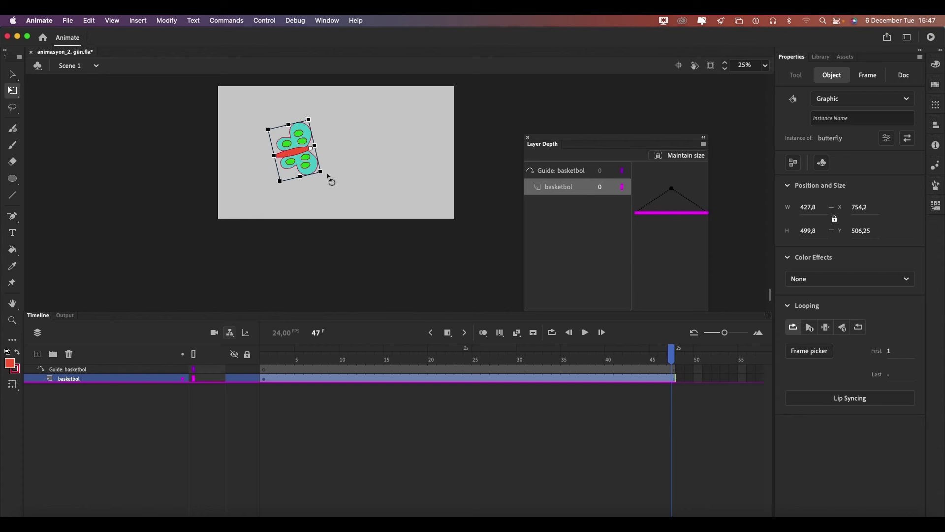
key("z")
left_click(311, 148)
scroll(387, 252, "down", 3)
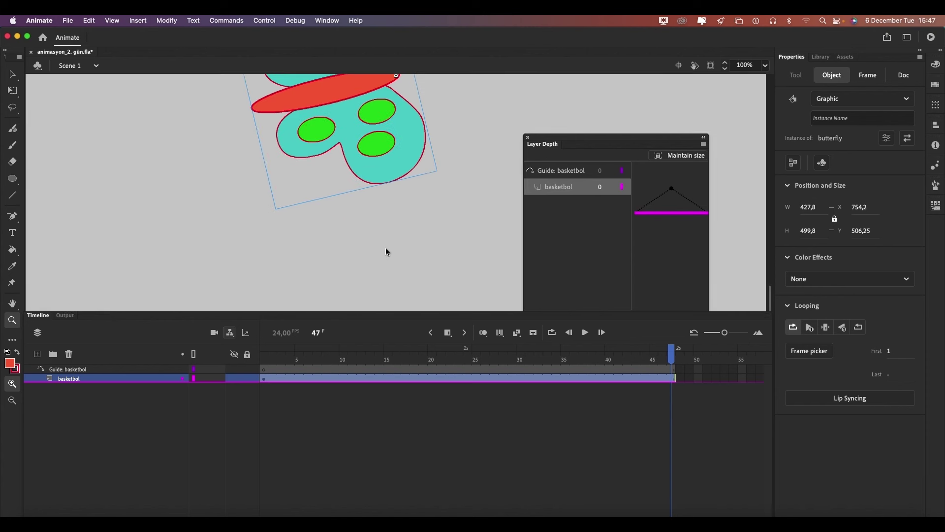
scroll(392, 251, "up", 2)
scroll(392, 129, "up", 2)
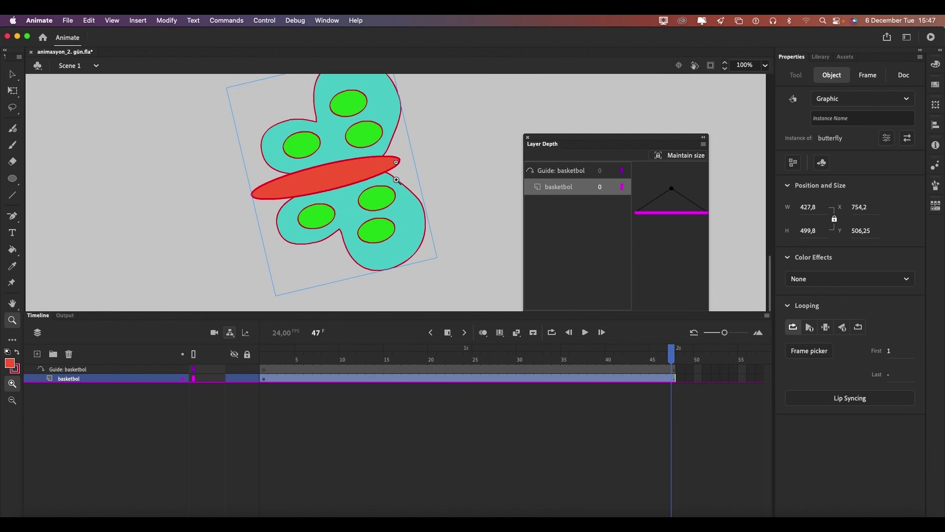
key("q")
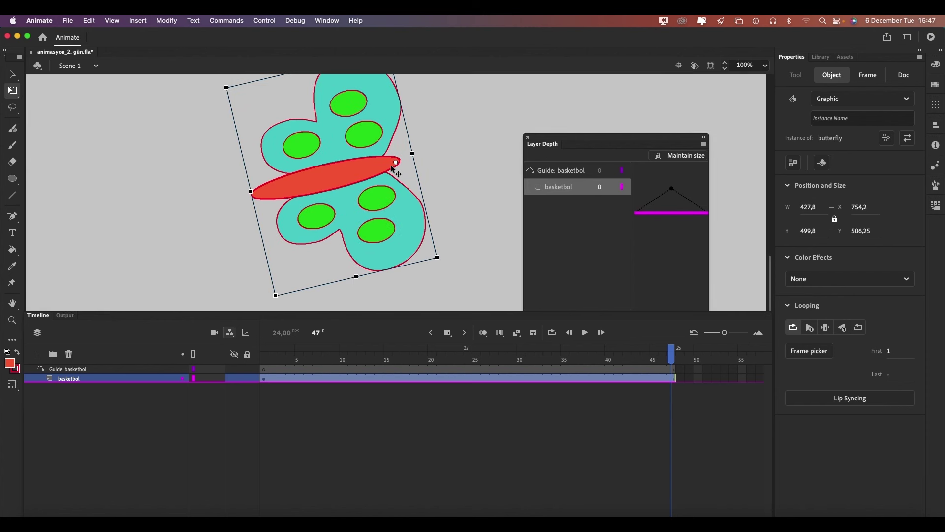
Step: Inside the butterfly symbol, zoom out and turn on onion skinning back to frame 1
double_click(381, 179)
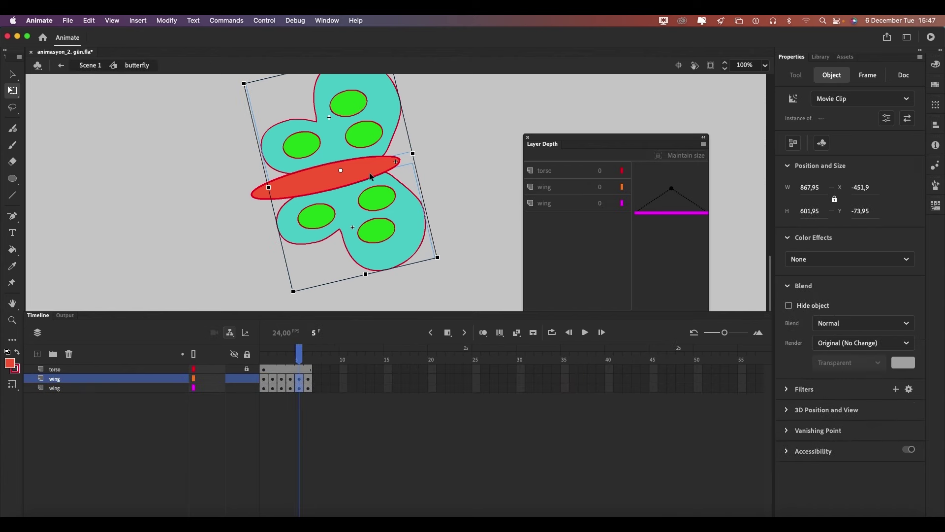
key("z")
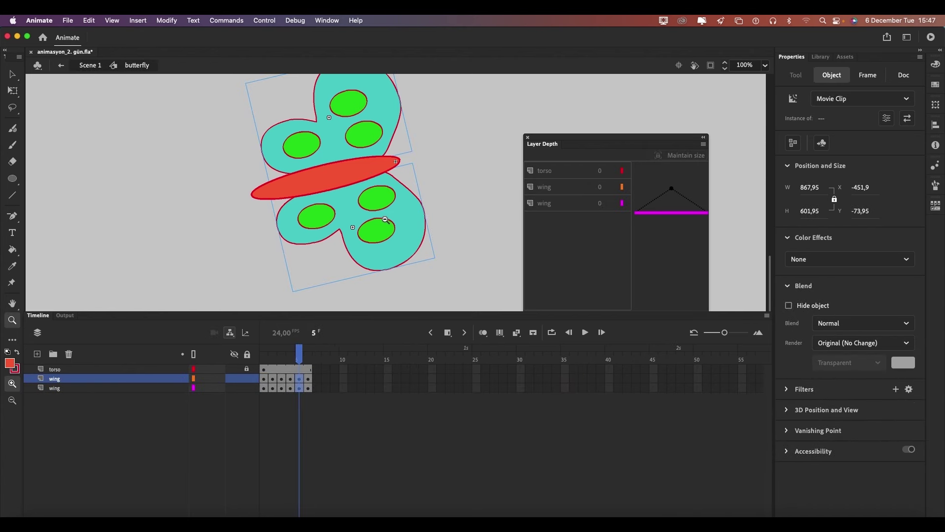
left_click(384, 216, "alt")
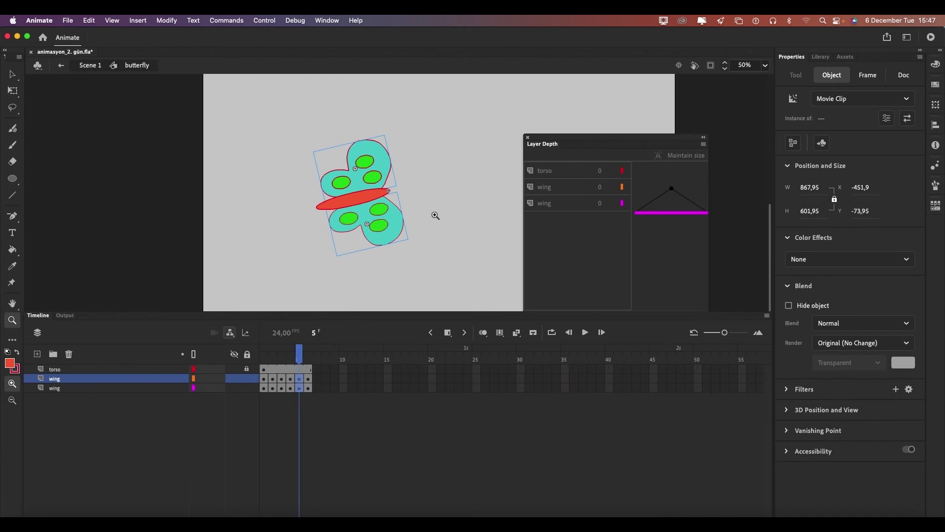
left_click_drag(263, 354, 308, 354)
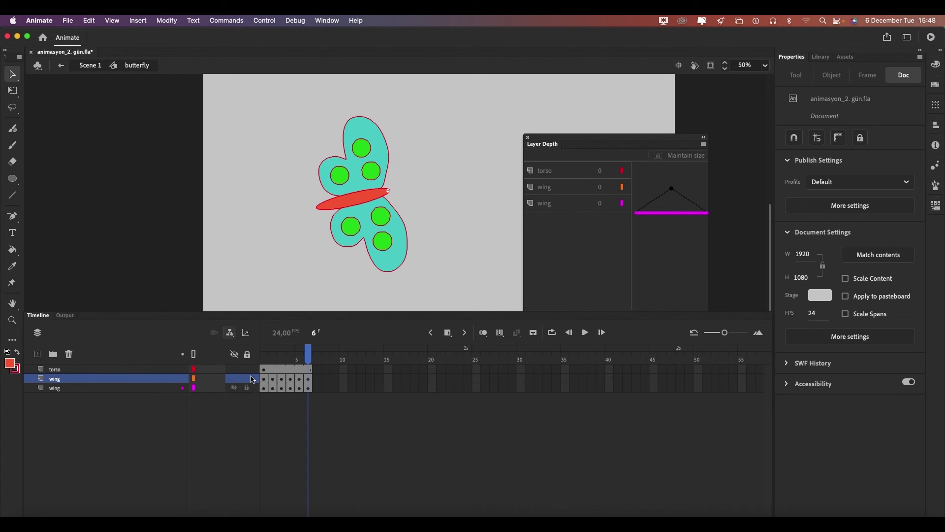
left_click(499, 332)
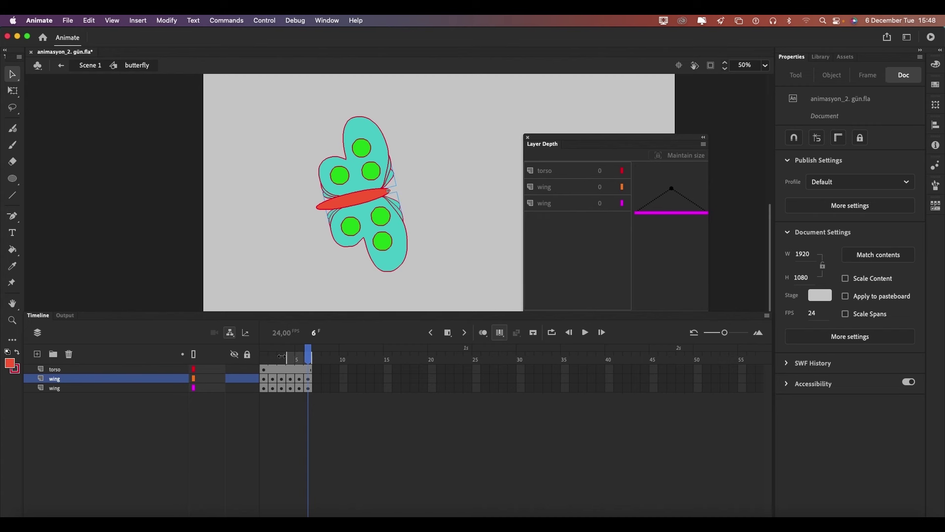
left_click_drag(287, 355, 261, 355)
Step: Select all frames, shift the butterfly slightly right, and return to Scene 1
key("super+a")
left_click_drag(367, 215, 400, 199)
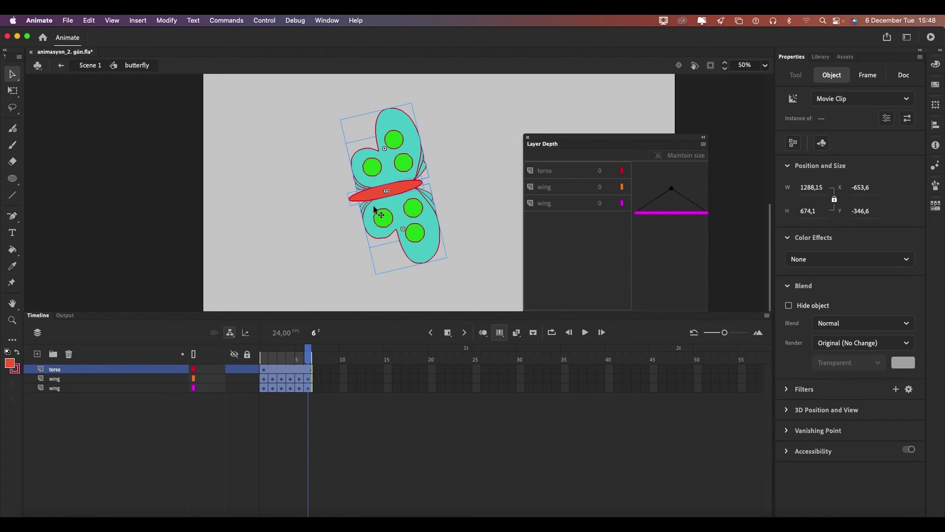
double_click(287, 205)
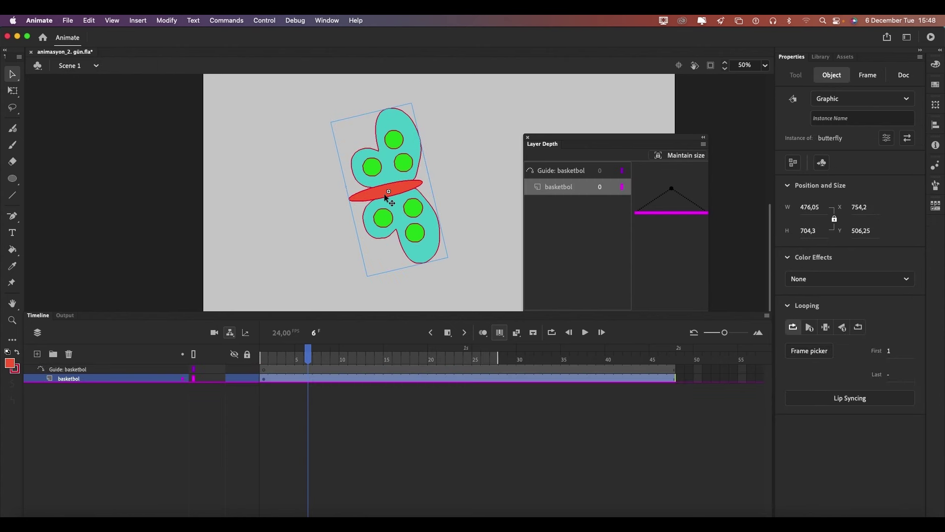
left_click(264, 355)
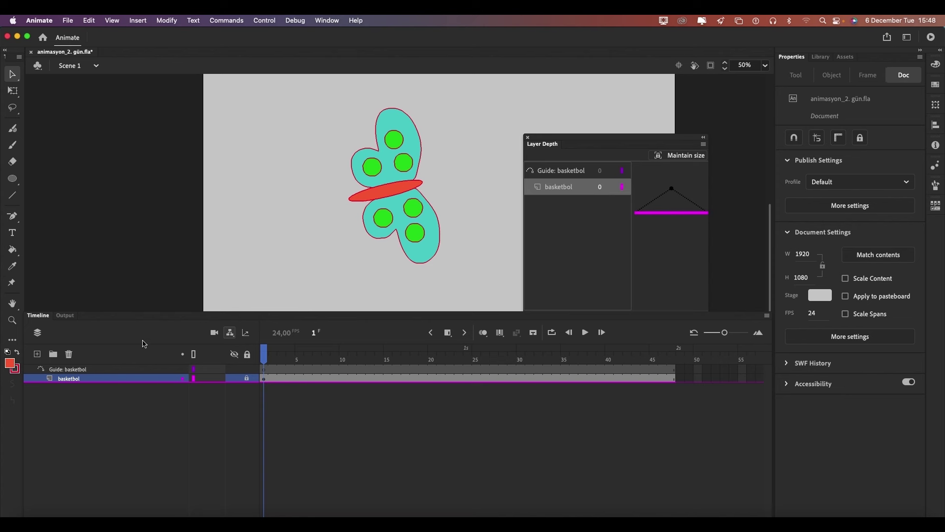
Step: On the Guide: basketbol layer, brush a wavy stroke from the stage's left to upper right
left_click(69, 369)
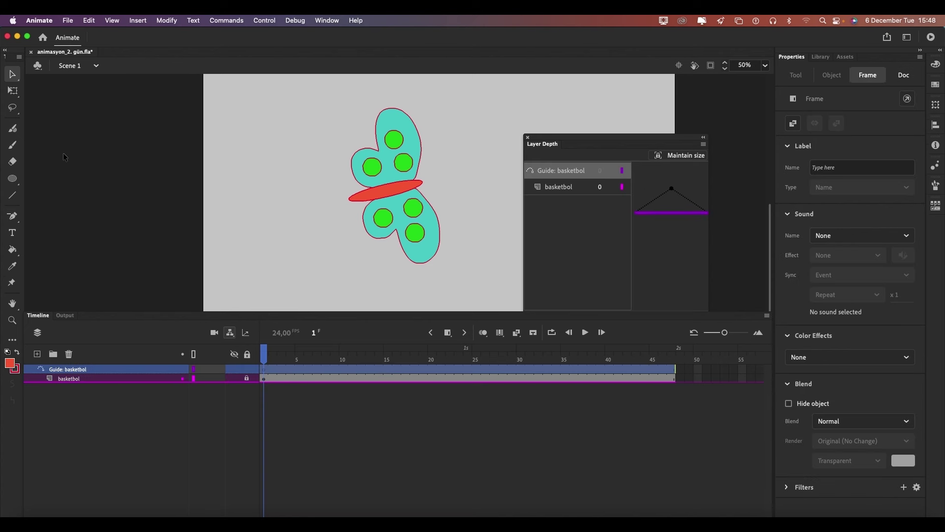
left_click(11, 195)
left_click_drag(204, 203, 517, 214)
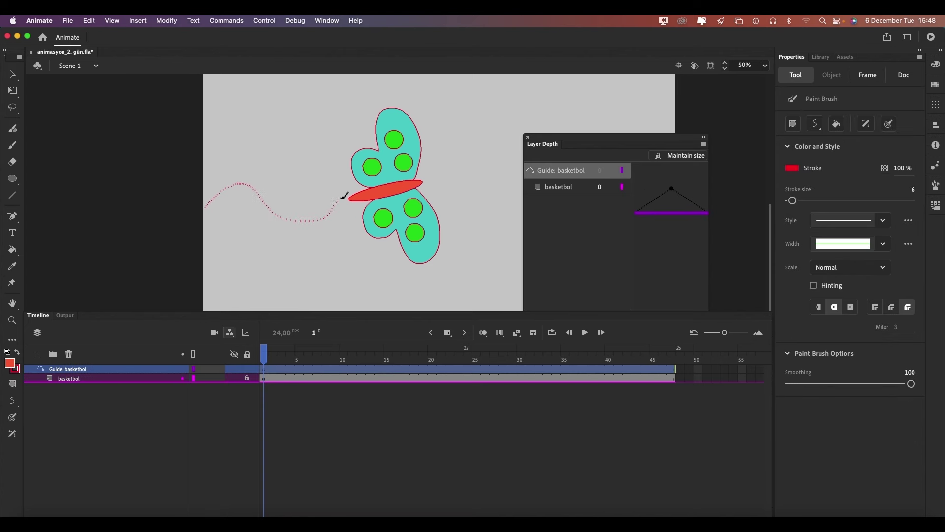
left_click_drag(540, 153, 557, 120)
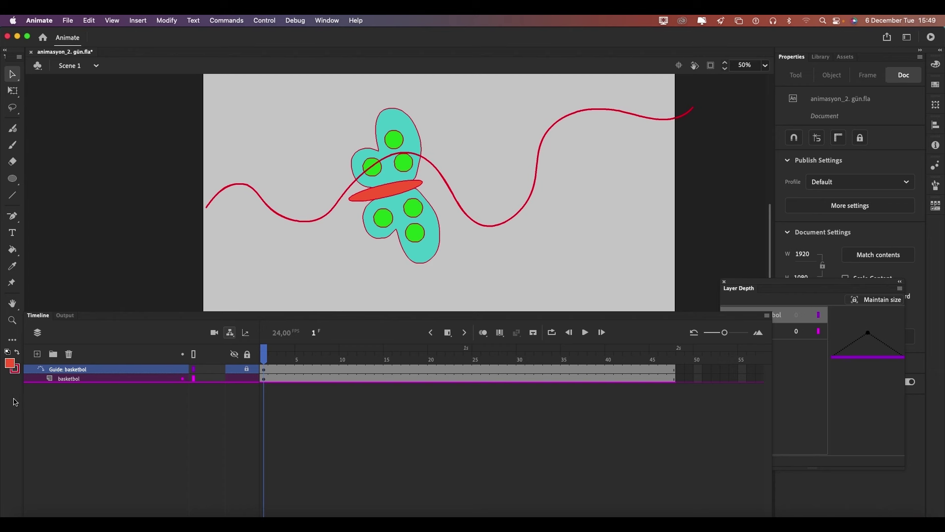
Step: Move the butterfly to the stage's left edge, snapping its centre to the line's start
left_click(403, 201)
left_click_drag(402, 201, 220, 230)
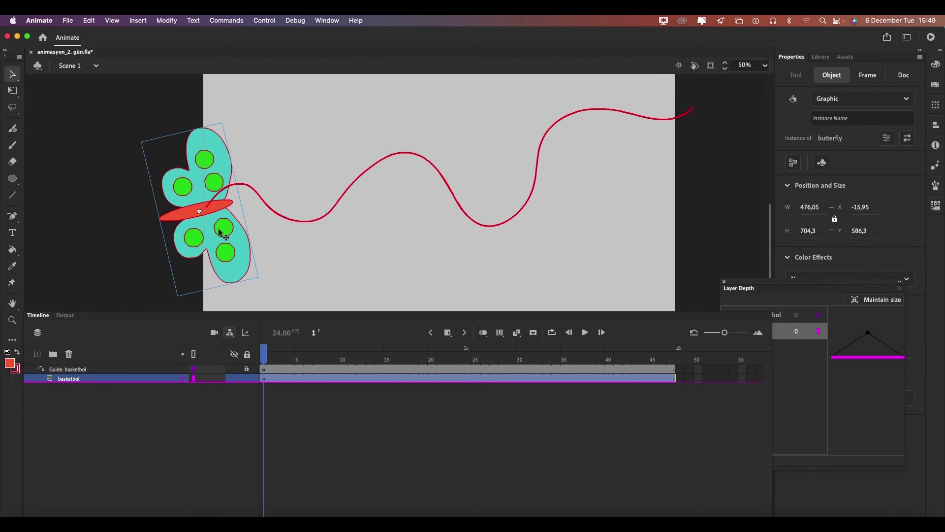
left_click_drag(221, 232, 229, 244)
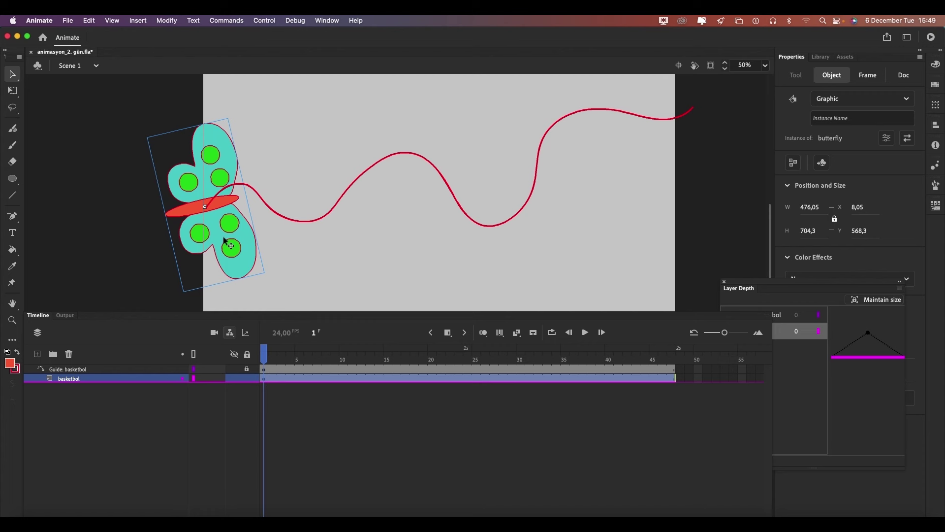
left_click(114, 21)
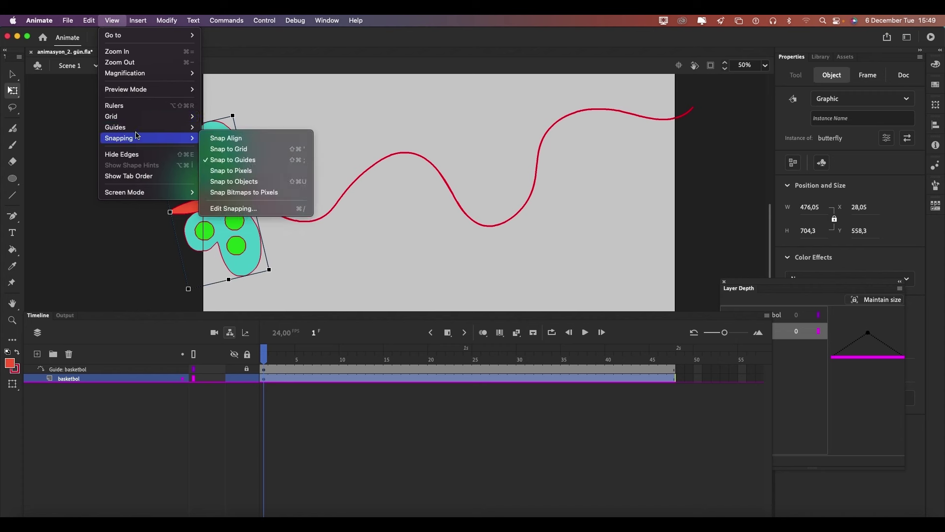
mouse_move(119, 138)
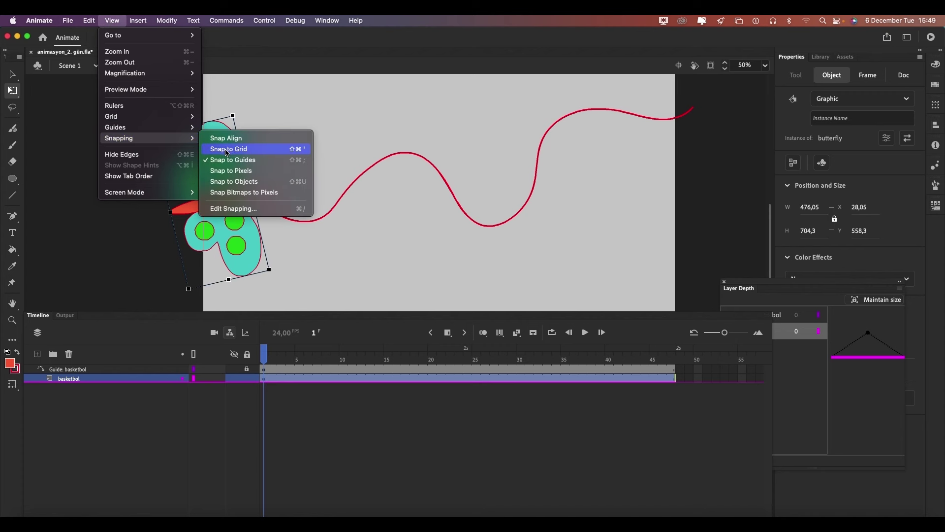
left_click(230, 152)
left_click_drag(244, 235, 241, 241)
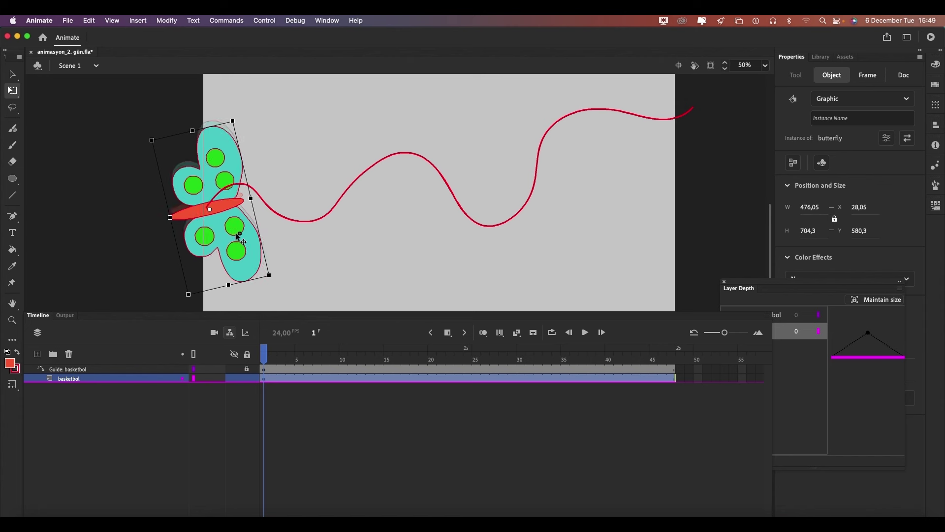
left_click_drag(242, 240, 241, 241)
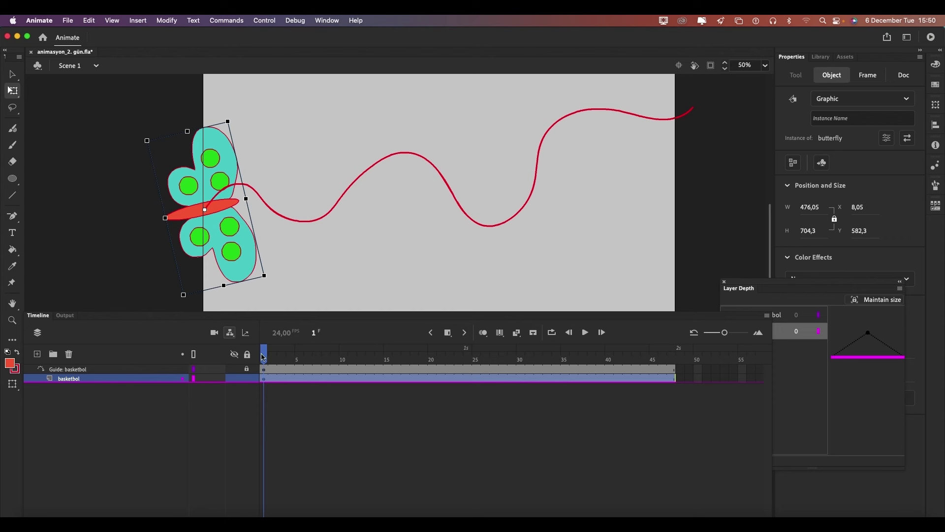
left_click(284, 293)
Step: Move the butterfly onto the left pasteboard and stretch the path's left end to it
left_click_drag(218, 230, 123, 214)
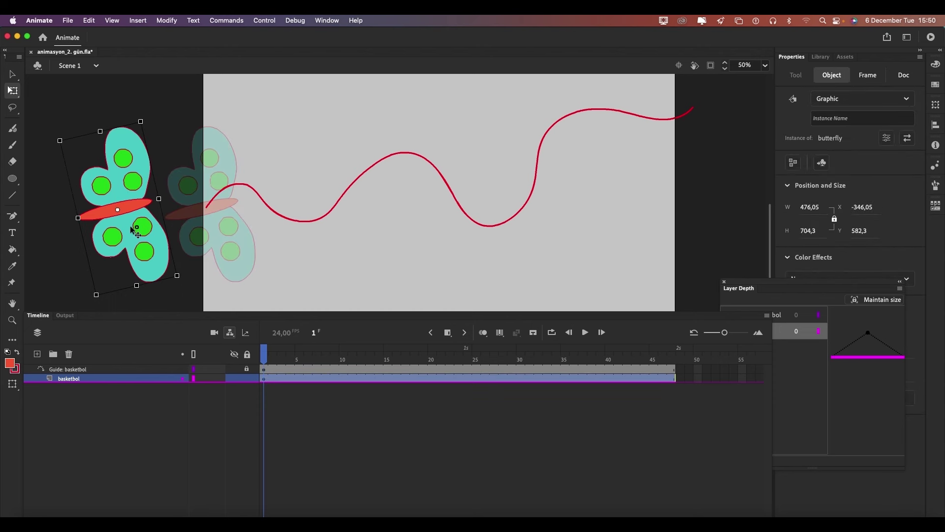
left_click(205, 206)
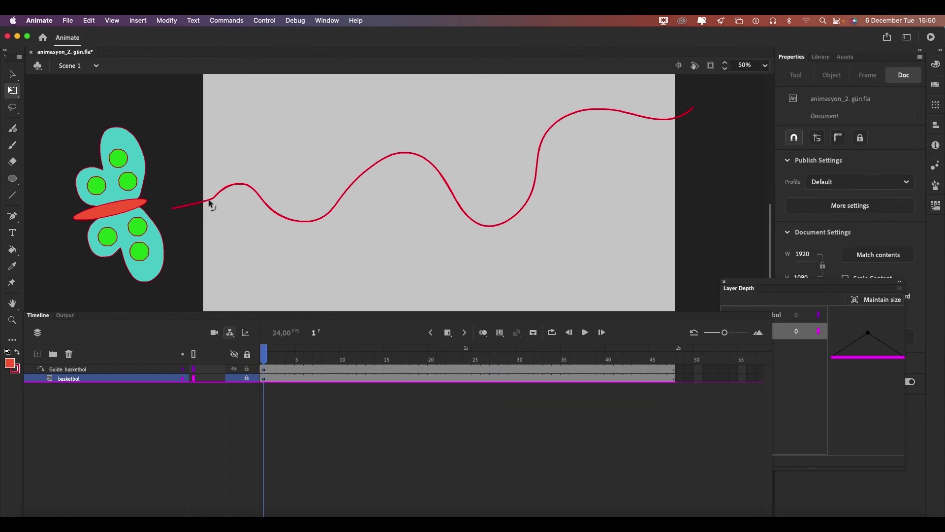
left_click_drag(207, 204, 184, 205)
left_click_drag(200, 194, 192, 190)
Step: Smooth the path's left portion twice, lock the guide layer, and snap the butterfly onto its start
left_click_drag(168, 160, 263, 218)
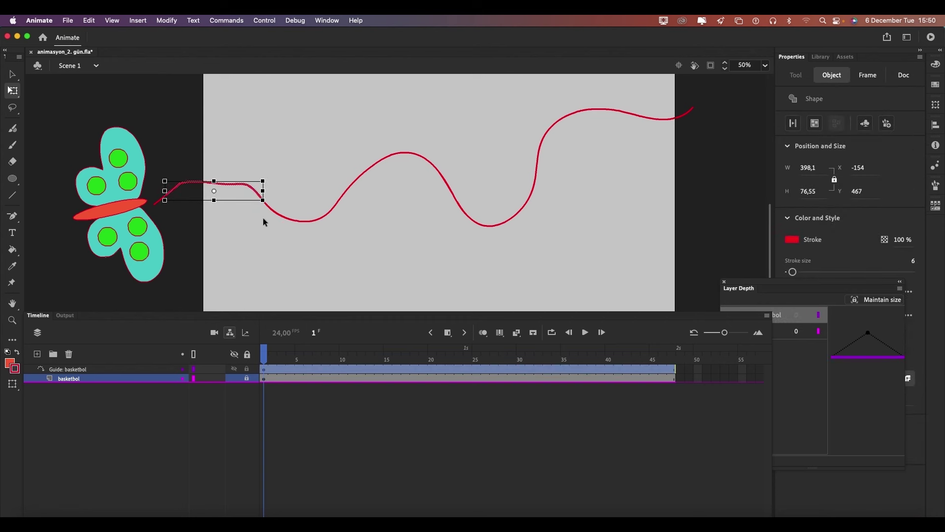
left_click_drag(804, 286, 602, 348)
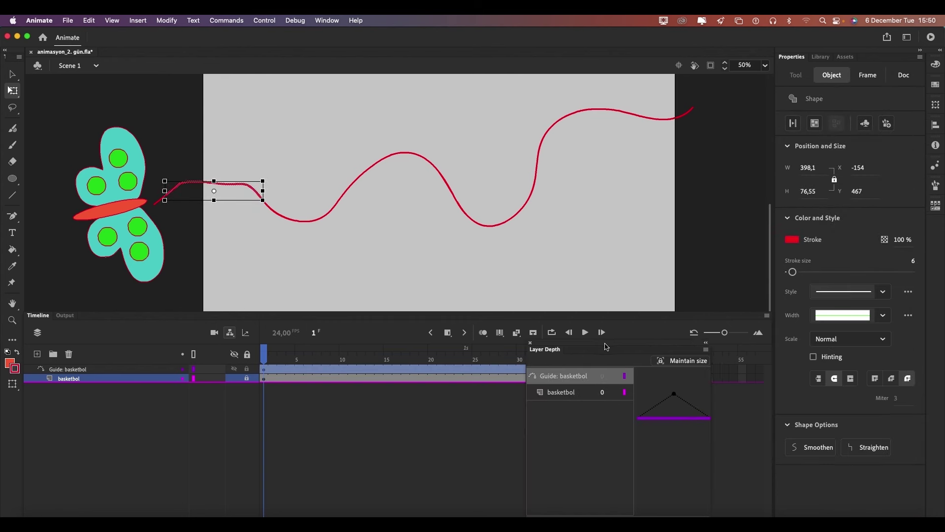
left_click(800, 448)
left_click(800, 448)
left_click(687, 268)
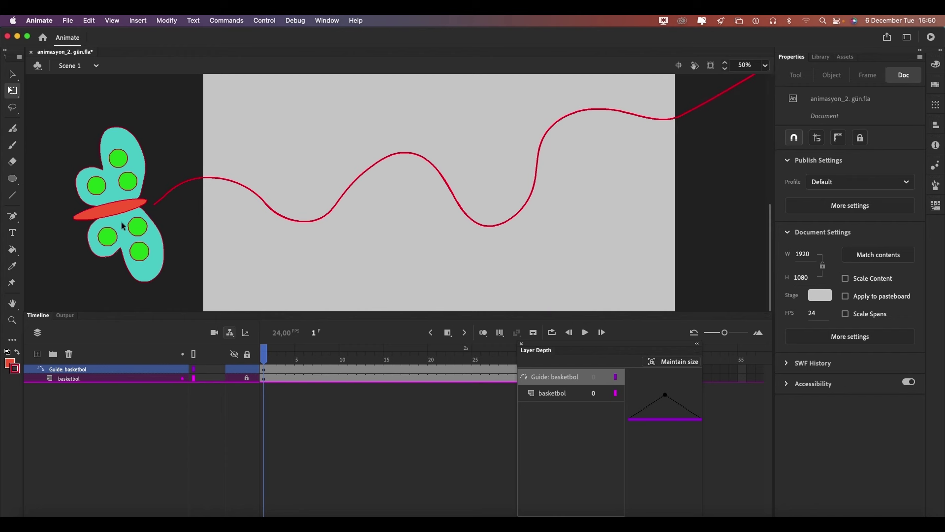
left_click(246, 378)
left_click_drag(151, 254, 169, 251)
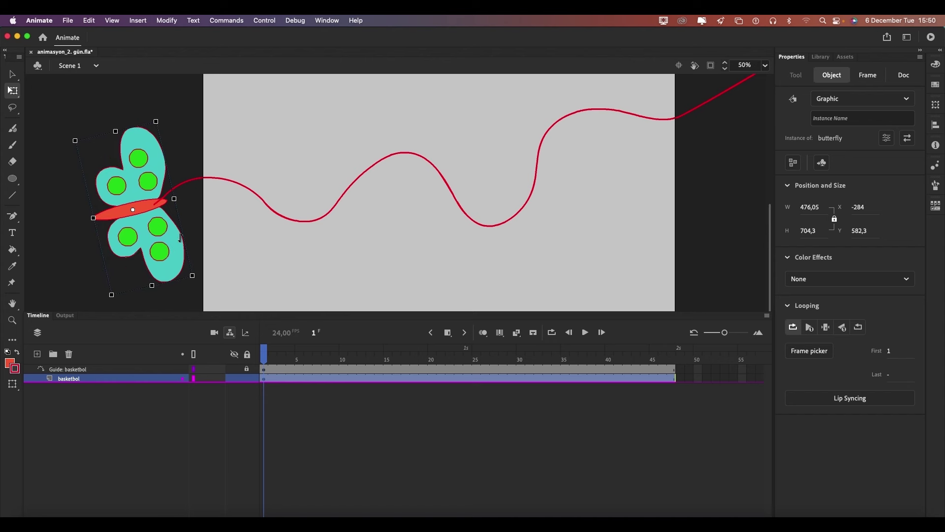
Step: At frame 47, drag the butterfly onto the guide path's upper-right end beyond the stage
left_click_drag(613, 359, 672, 359)
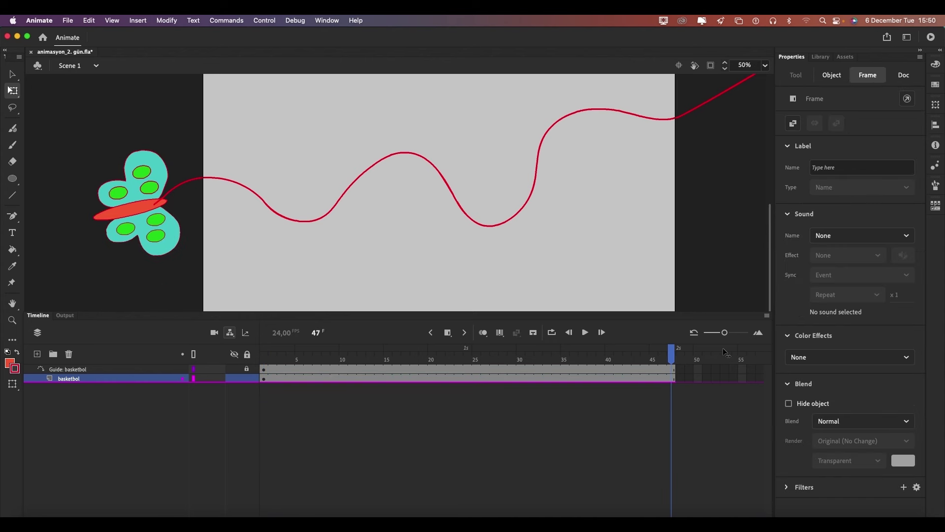
left_click(488, 272)
left_click(672, 382)
left_click_drag(140, 200, 740, 149)
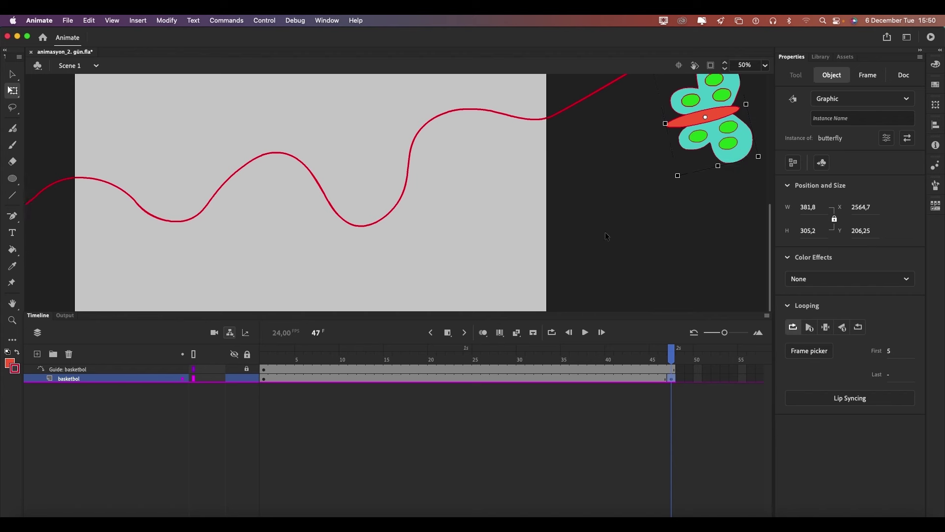
scroll(564, 208, "up", 5)
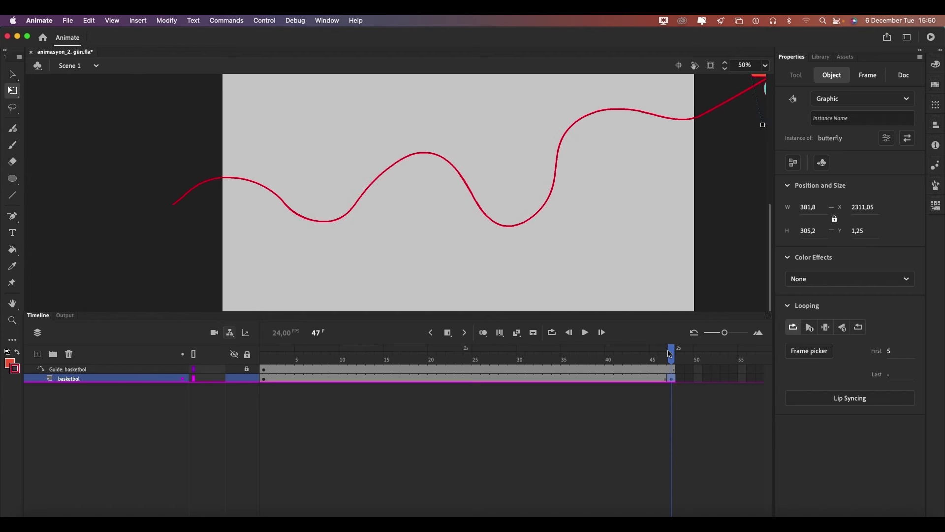
left_click(669, 355)
left_click(495, 355)
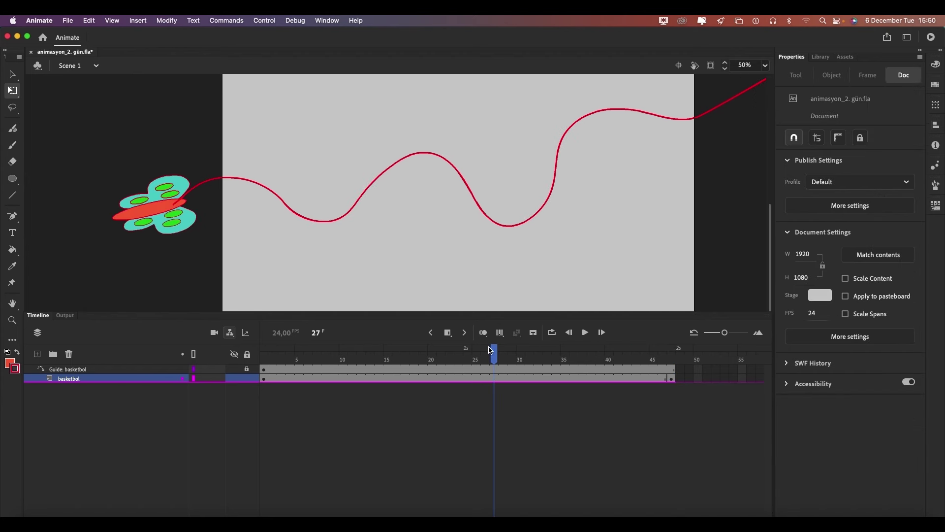
left_click(517, 332)
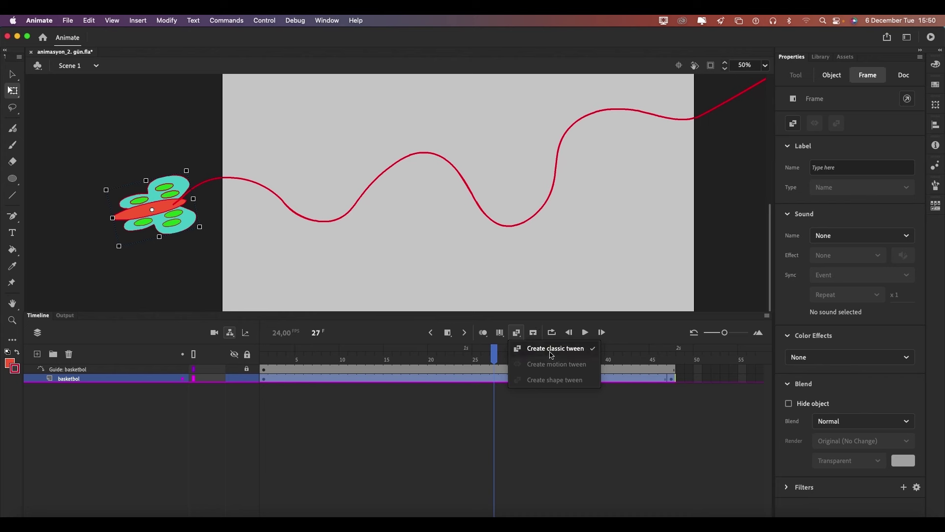
Step: Create a classic tween on the basketbol layer from frame 29's context menu
left_click(549, 348)
left_click(512, 378)
right_click(511, 383)
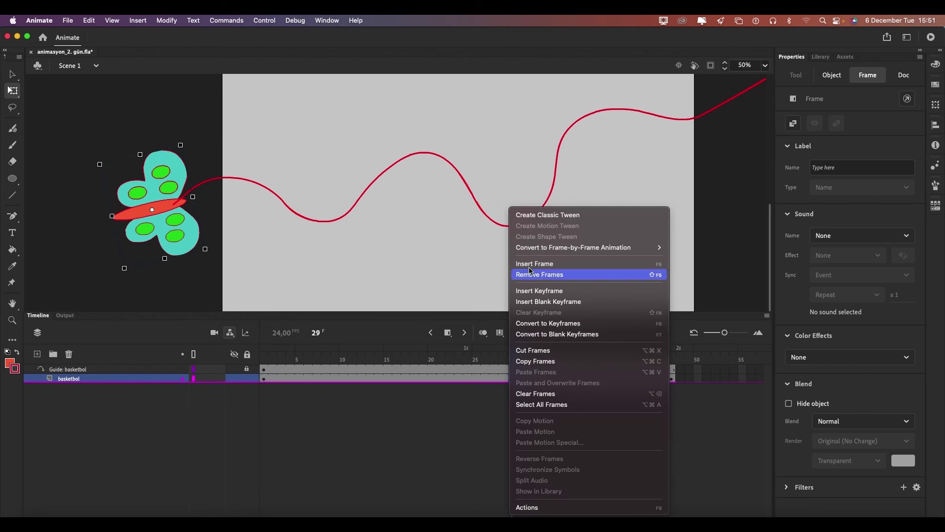
left_click(547, 214)
Step: Zoom out, clip content outside the stage, and scrub to preview the butterfly's path motion
left_click_drag(513, 359, 264, 359)
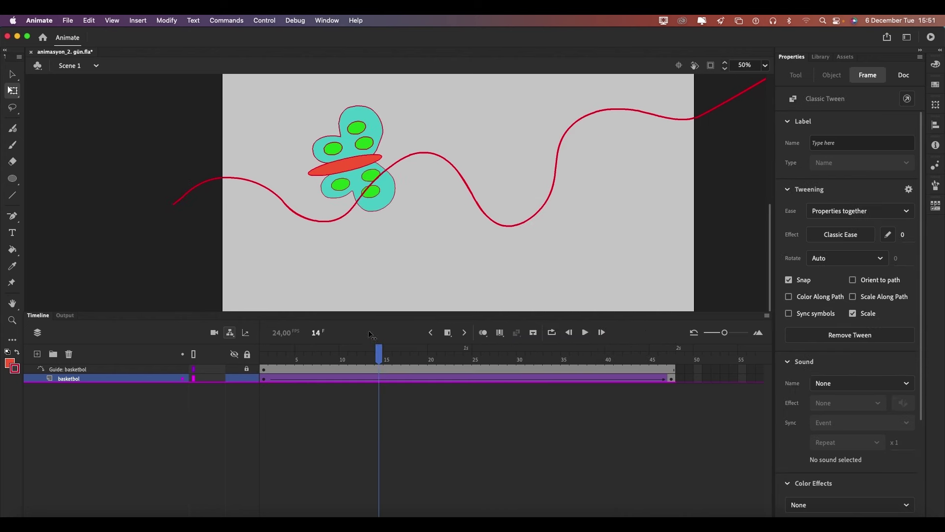
key("super+minus")
scroll(351, 223, "down", 3)
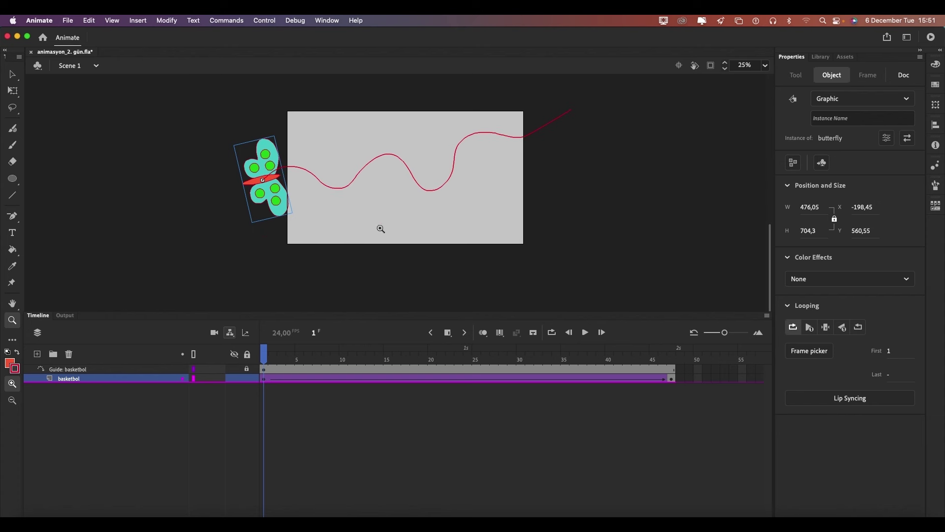
left_click(710, 65)
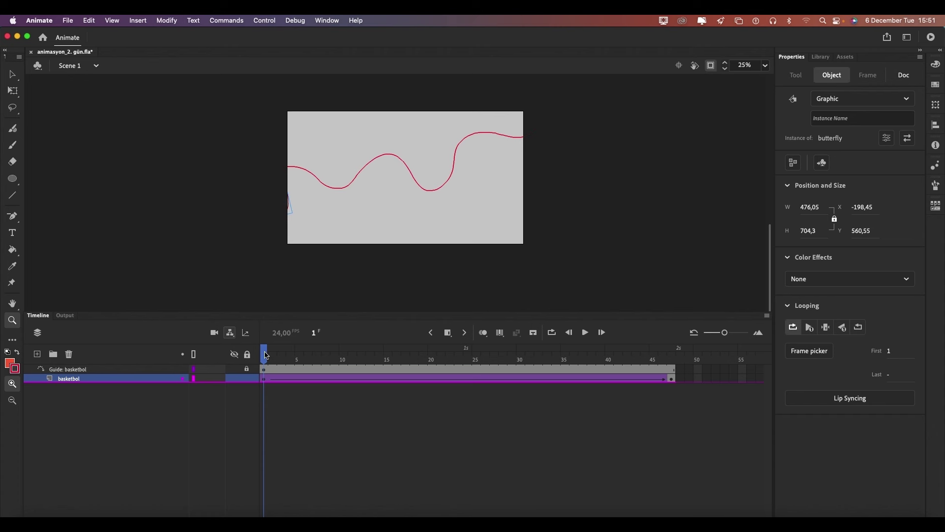
mouse_move(266, 355)
left_mouse_down()
mouse_move(650, 387)
mouse_move(379, 353)
mouse_move(435, 355)
mouse_move(379, 353)
mouse_move(408, 351)
left_mouse_up()
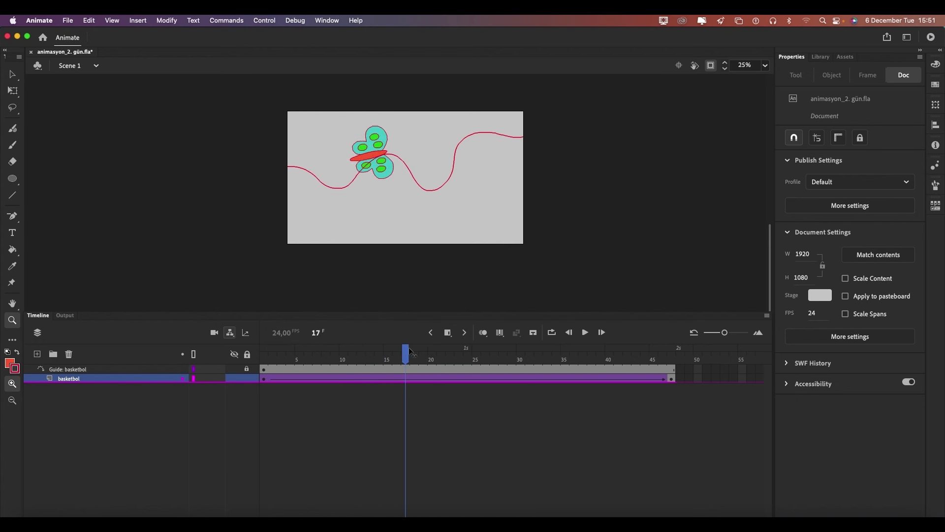
Step: Turn on Orient to path for the tween and preview the oriented motion
left_click(425, 379)
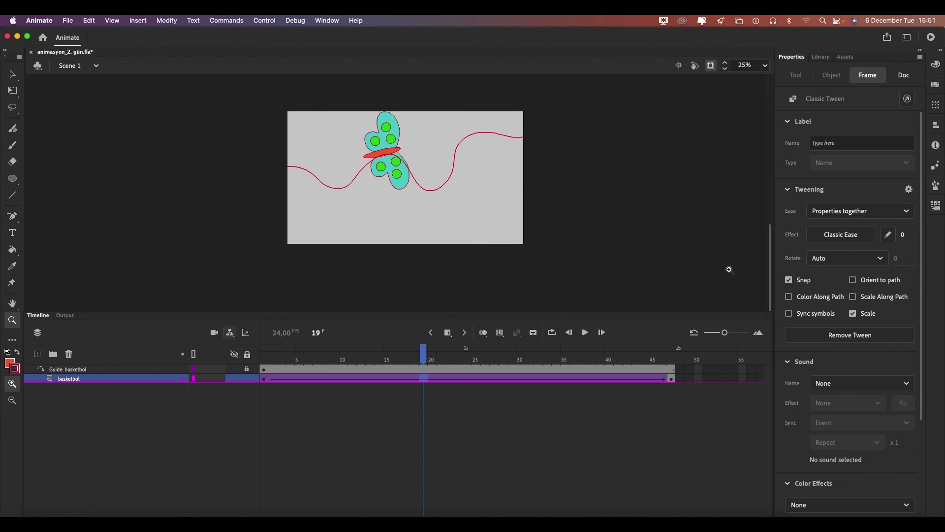
left_click(853, 280)
left_click_drag(422, 354, 591, 354)
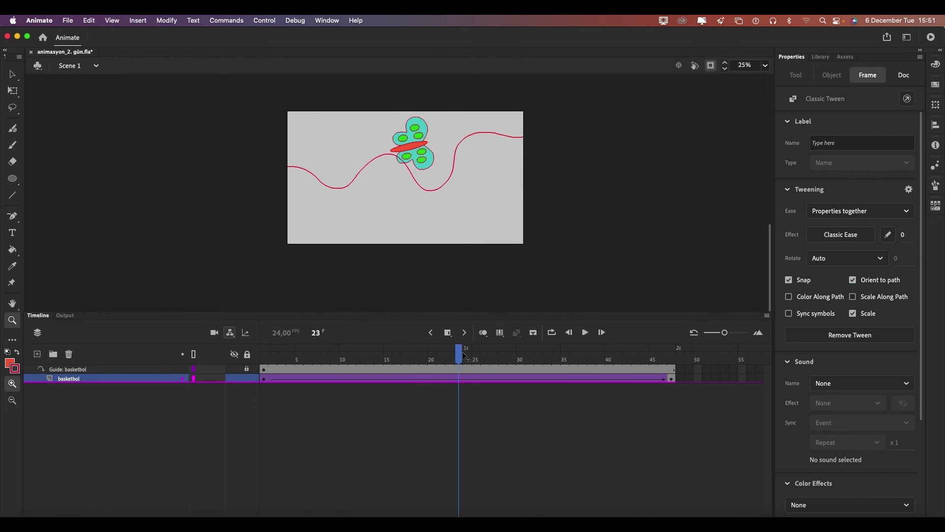
key("Return")
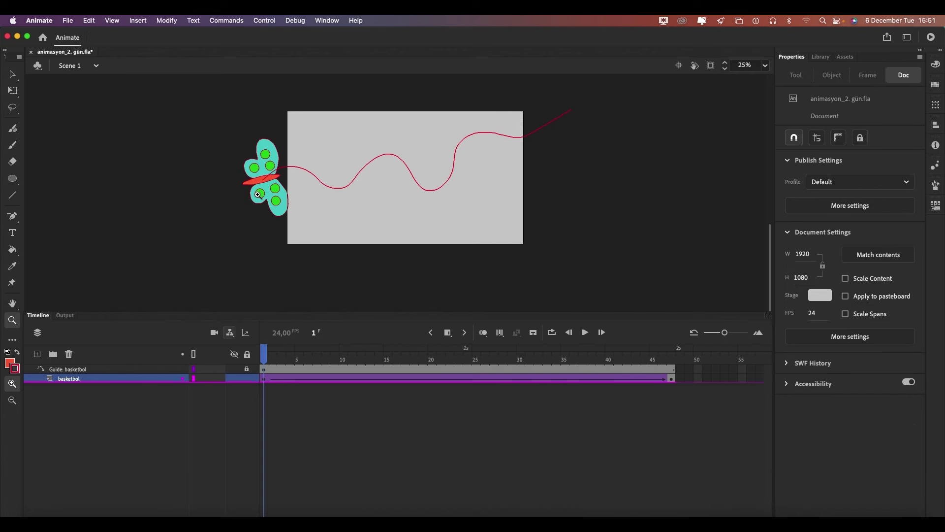
Step: Rotate the butterfly at frame 1 to follow the path's start, then move to frame 47
key("q")
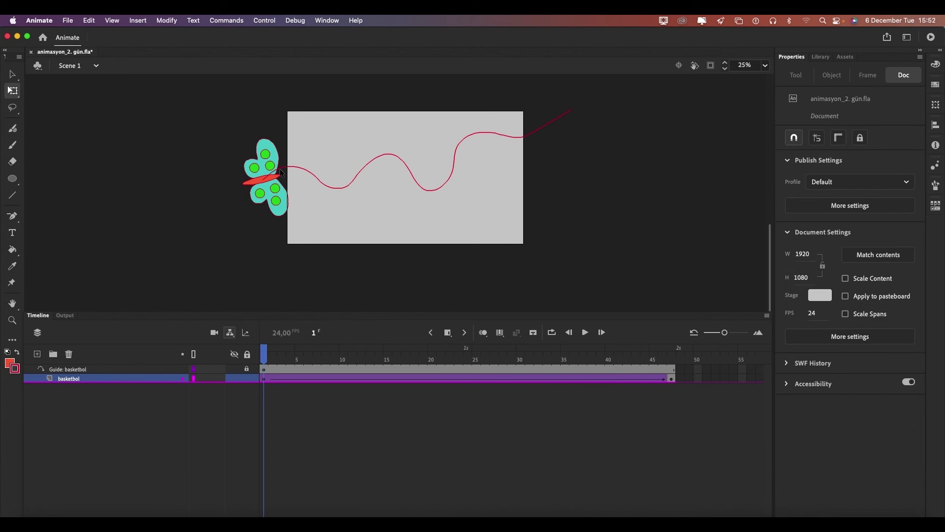
left_click(274, 208)
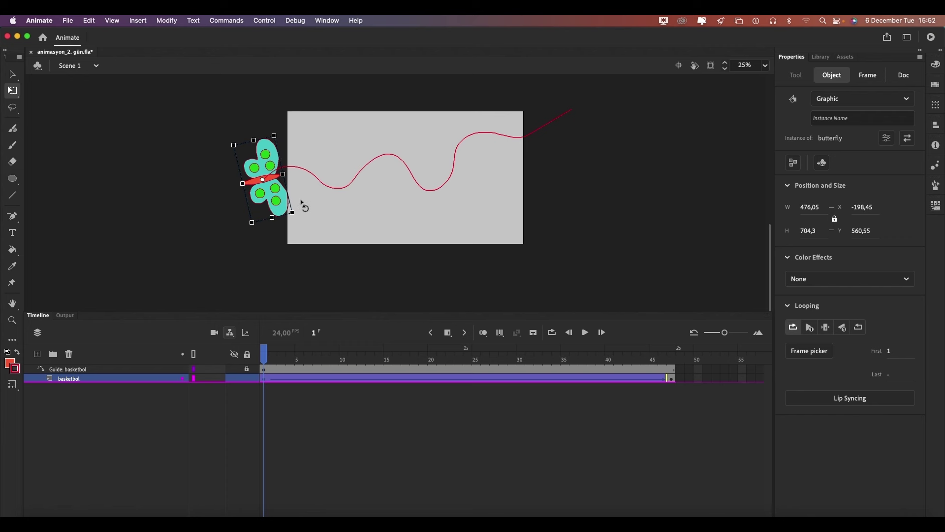
mouse_move(292, 213)
left_mouse_down()
mouse_move(286, 194)
mouse_move(287, 205)
left_mouse_up()
left_click_drag(263, 353, 672, 353)
left_click(635, 221)
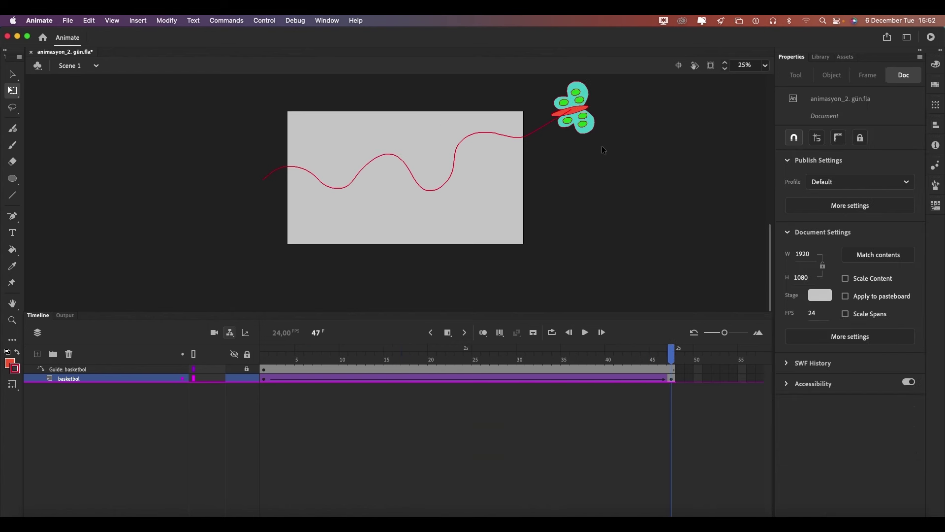
Step: Rotate the butterfly at the path's end, then tilt it upright at frame 17
left_click(581, 129)
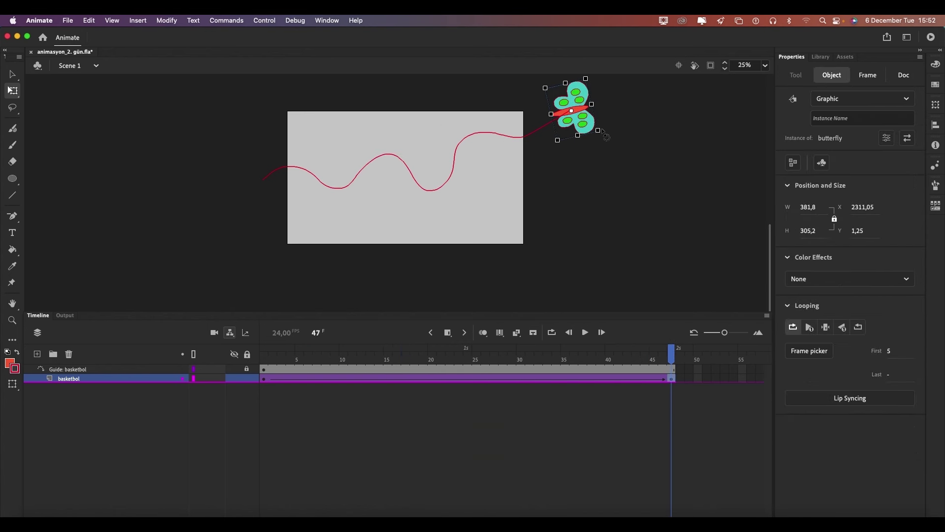
left_click_drag(603, 138, 604, 114)
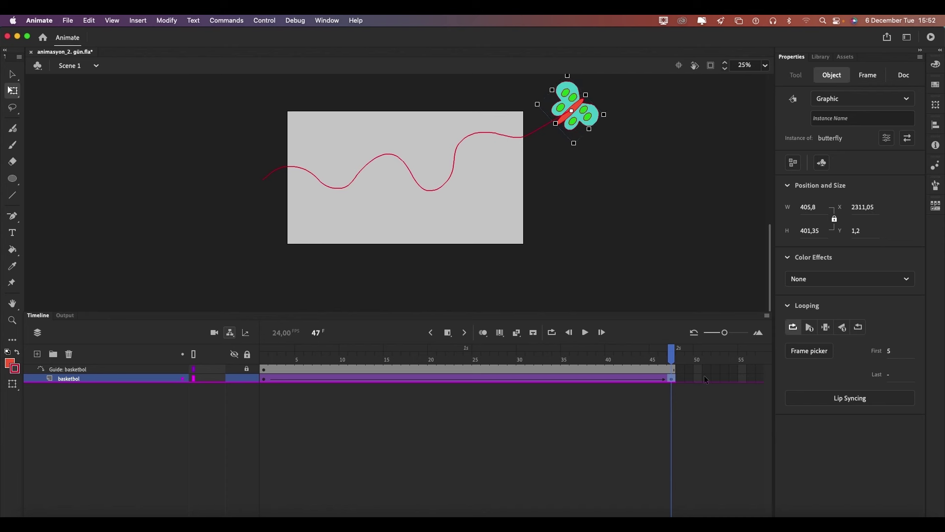
left_click_drag(672, 355, 404, 354)
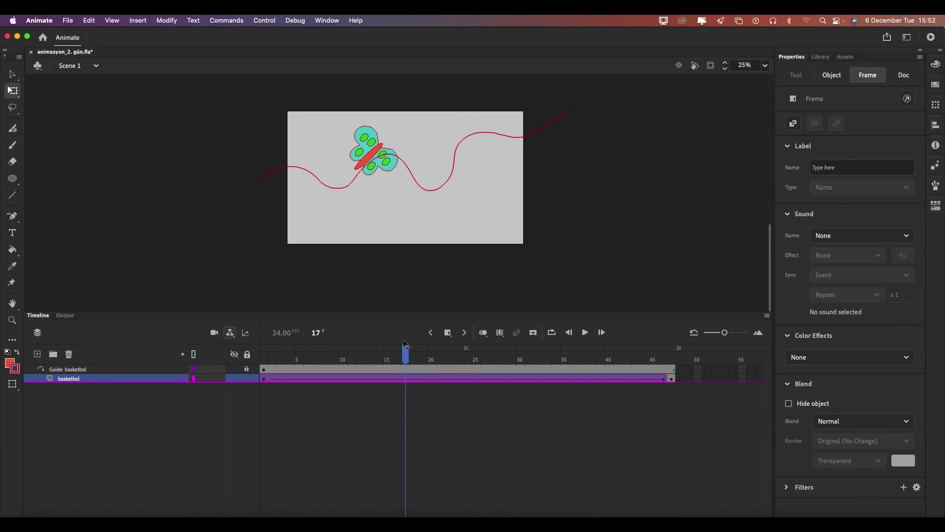
left_click_drag(367, 154, 378, 152)
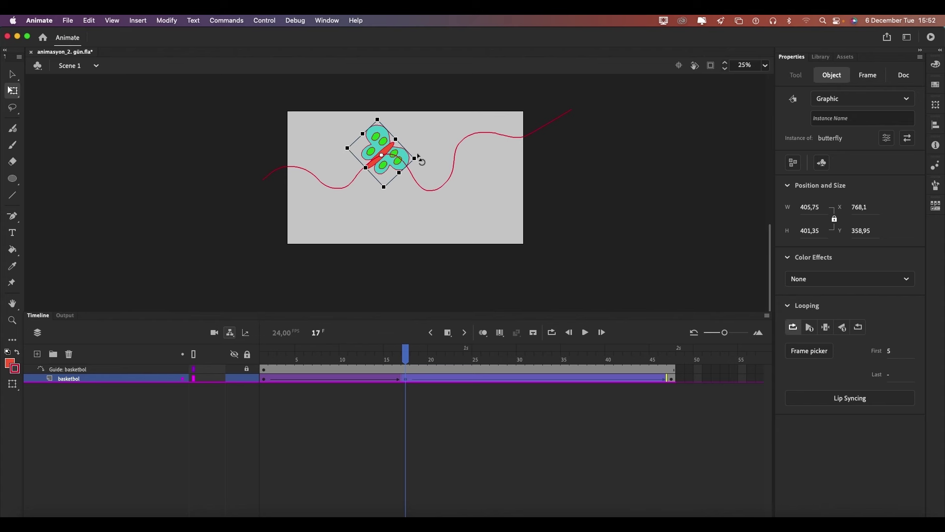
left_click_drag(419, 160, 417, 188)
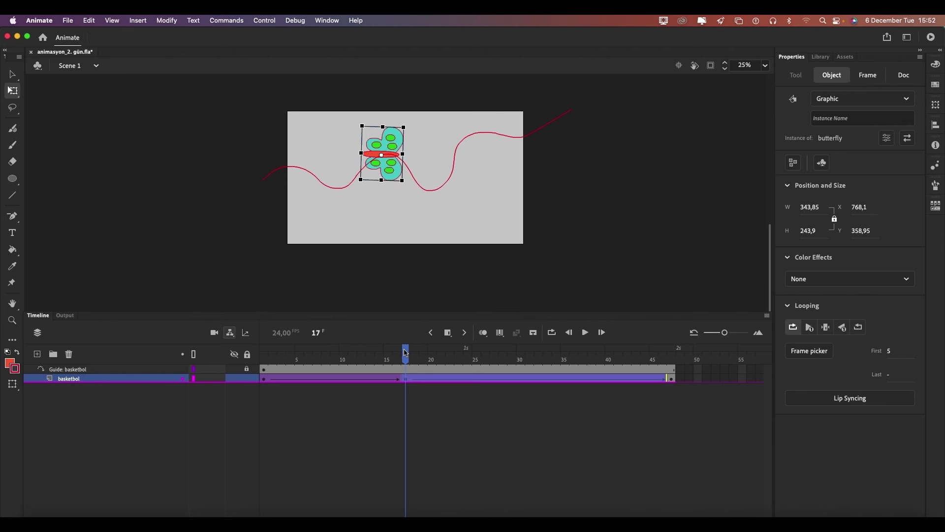
Step: Rotate the butterfly at frame 31 to follow the curve and replay the animation
left_click_drag(404, 353, 530, 358)
left_click(495, 181)
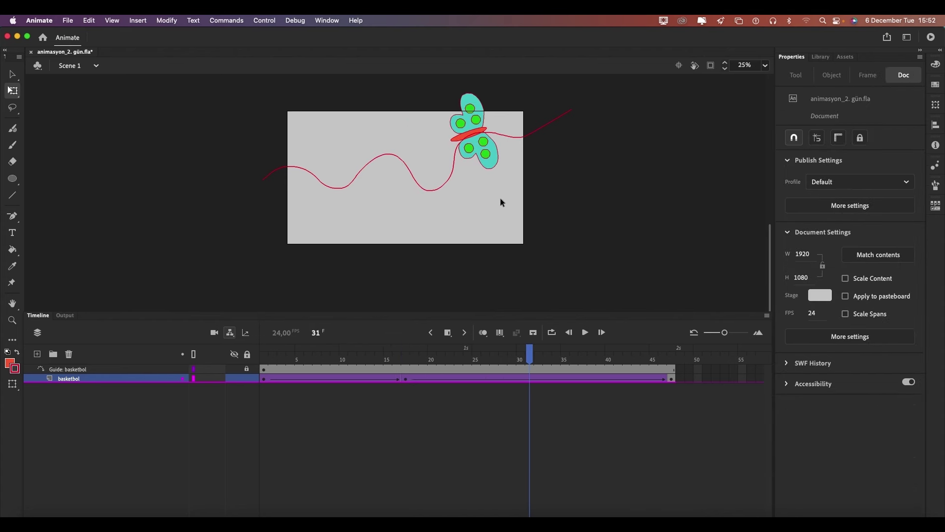
left_click(472, 122)
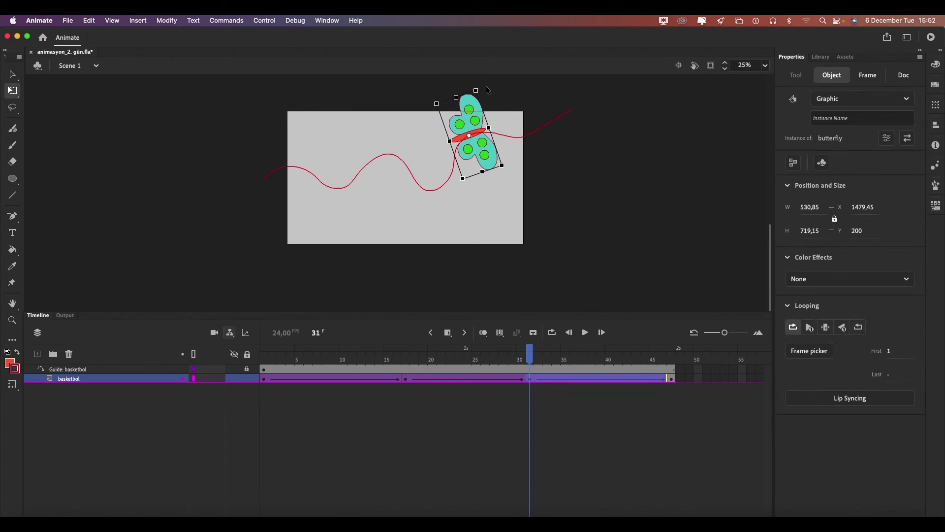
left_click_drag(481, 90, 472, 89)
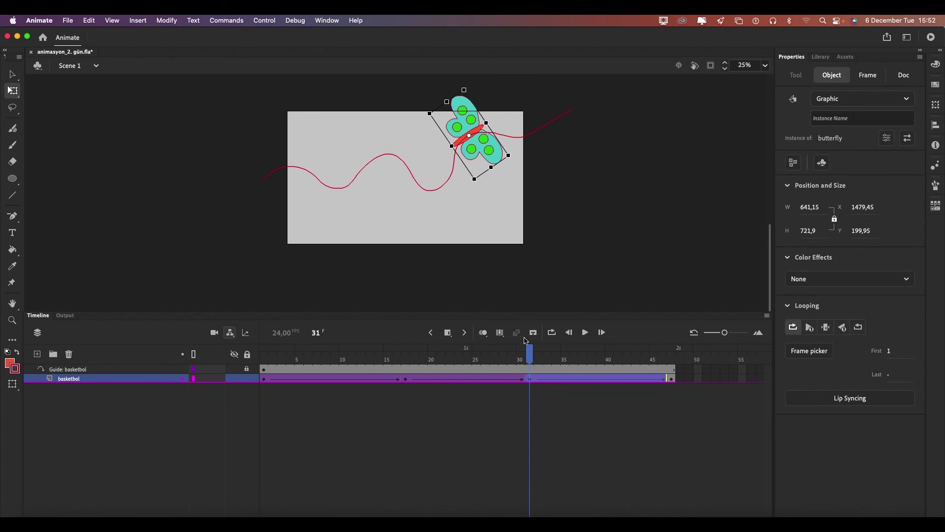
left_click_drag(528, 355, 265, 354)
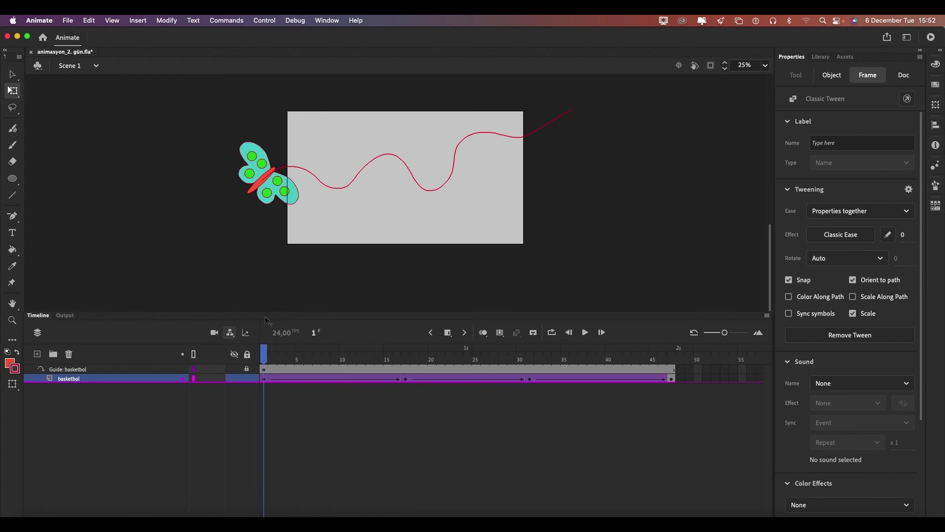
key("Return")
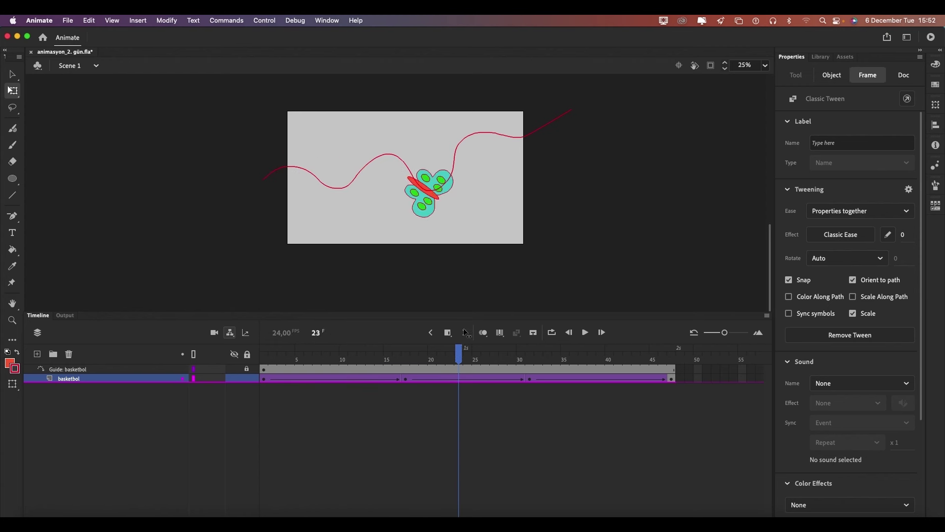
Step: Rotate the butterfly at frame 35 to align with the guide path
left_click_drag(468, 355, 574, 355)
left_click(569, 332)
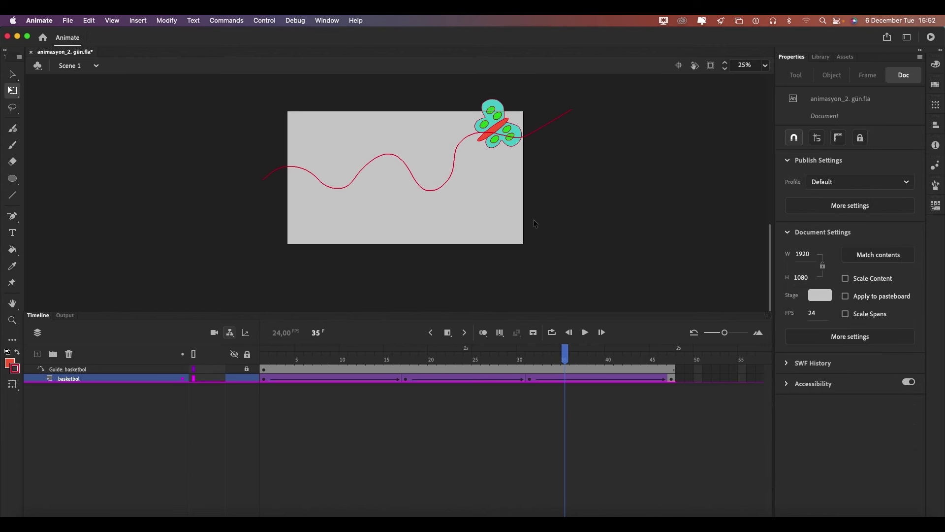
left_click(565, 380)
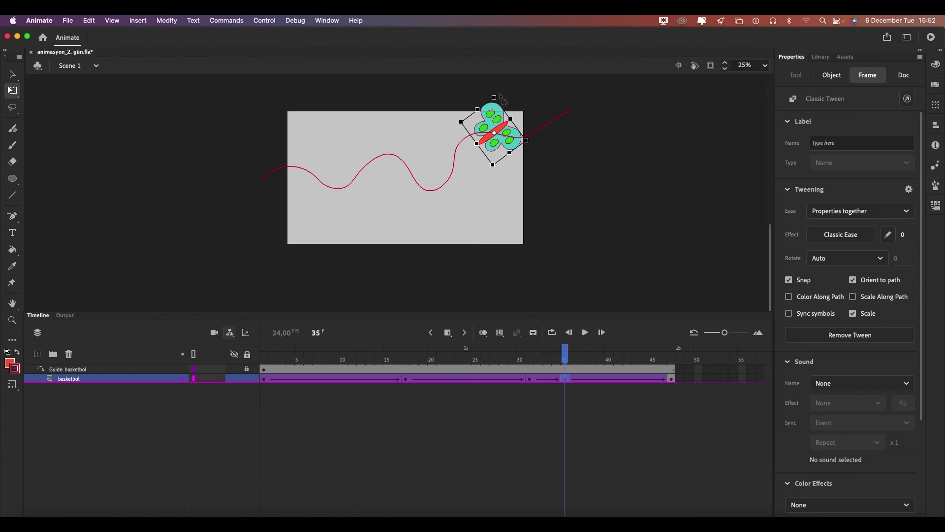
left_click_drag(500, 97, 520, 124)
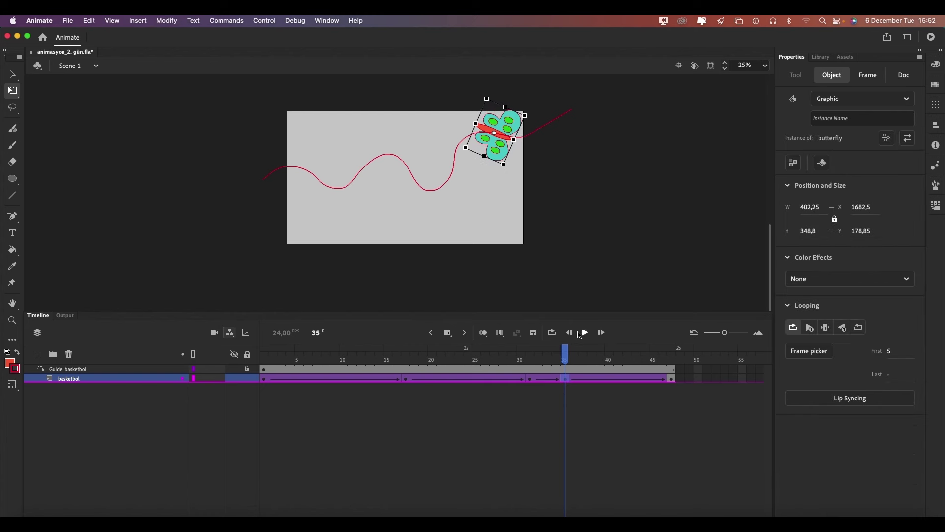
mouse_move(564, 354)
left_mouse_down()
mouse_move(664, 354)
mouse_move(272, 355)
left_mouse_up()
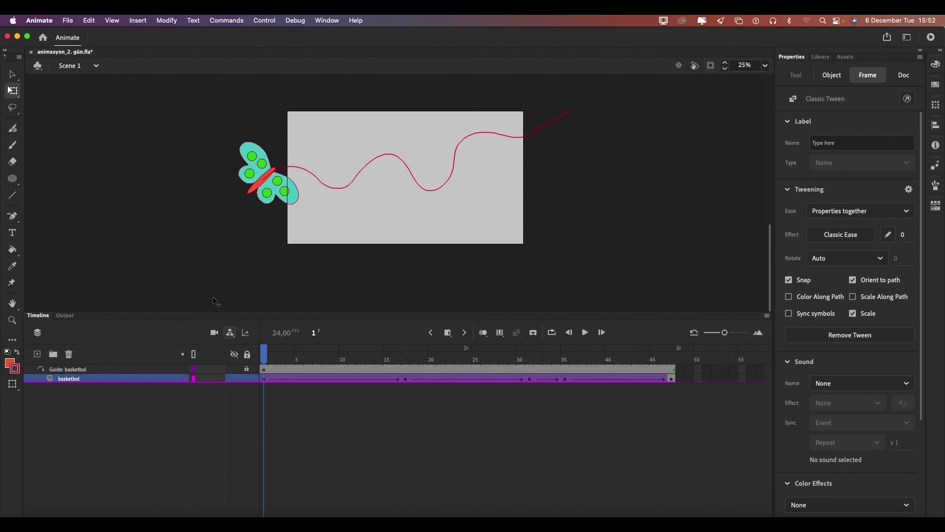
left_click_drag(277, 309, 434, 311)
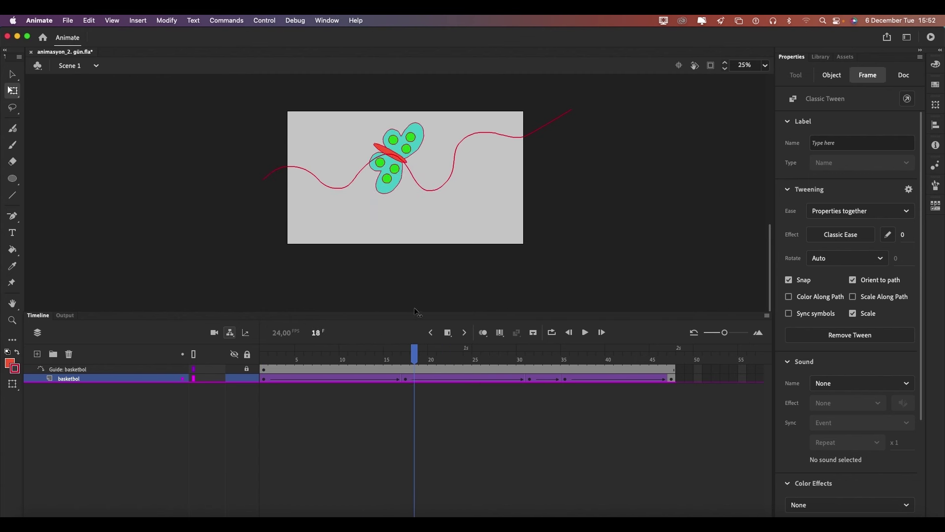
left_click(283, 357)
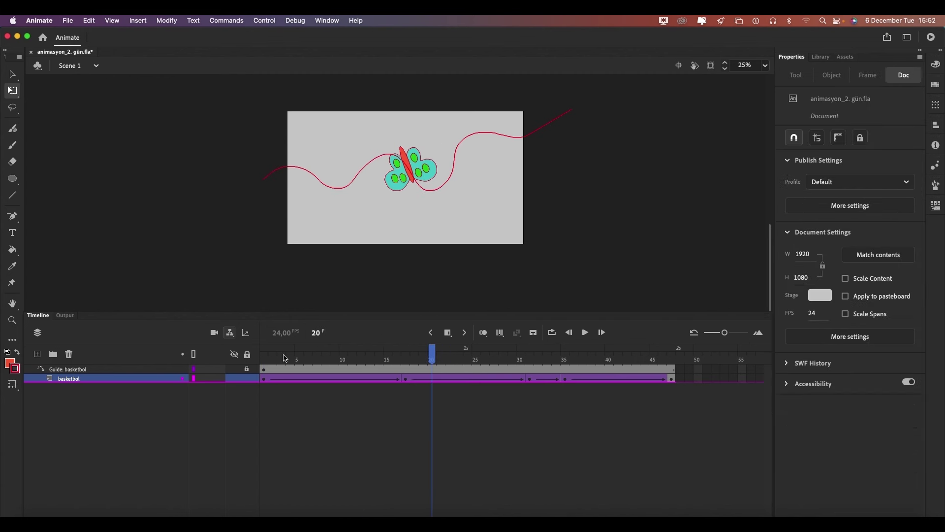
left_click(232, 369)
left_click_drag(432, 353, 264, 352)
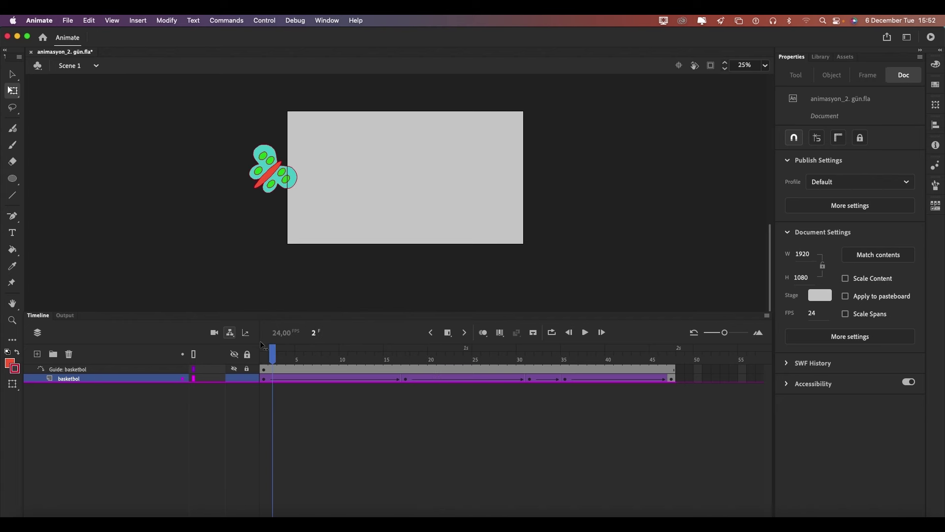
left_click(584, 331)
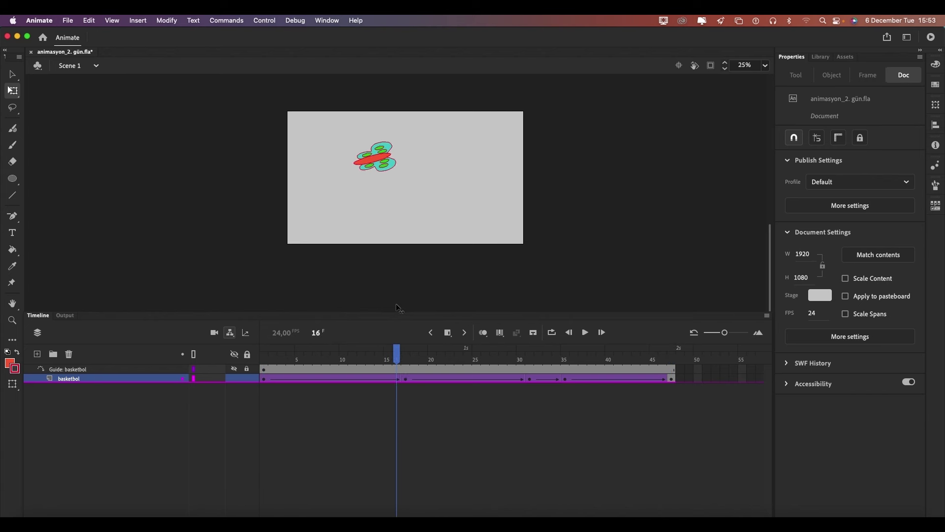
Step: Show the guide layer, enlarge the butterfly at frame 17, and return to frame 1
left_click(235, 368)
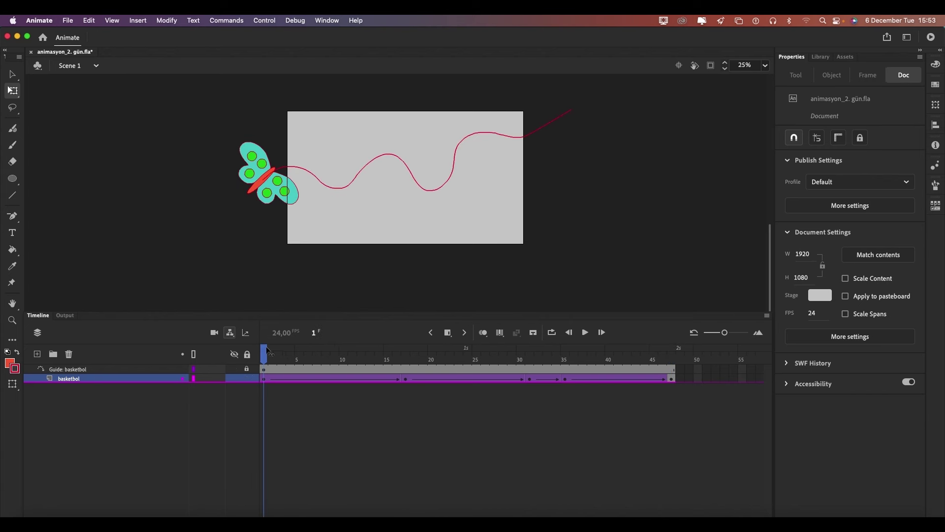
left_click_drag(267, 349, 406, 353)
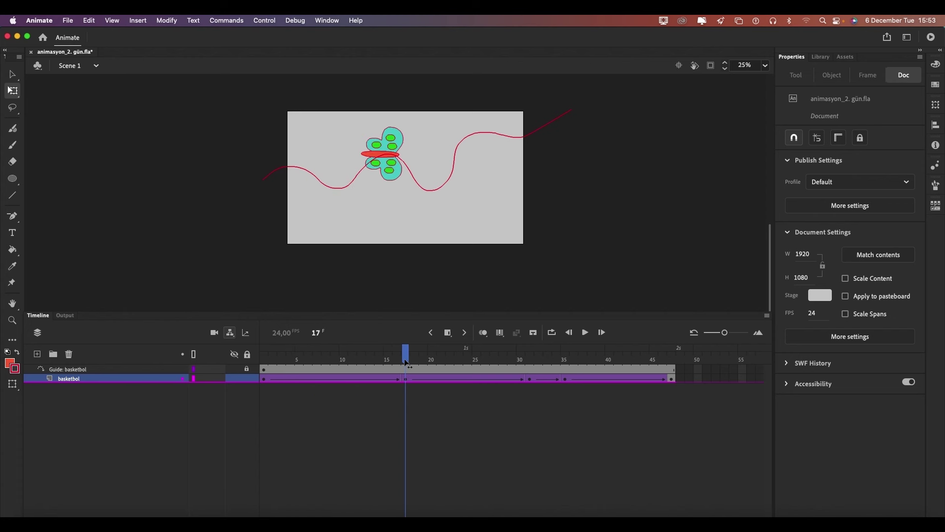
right_click(81, 380)
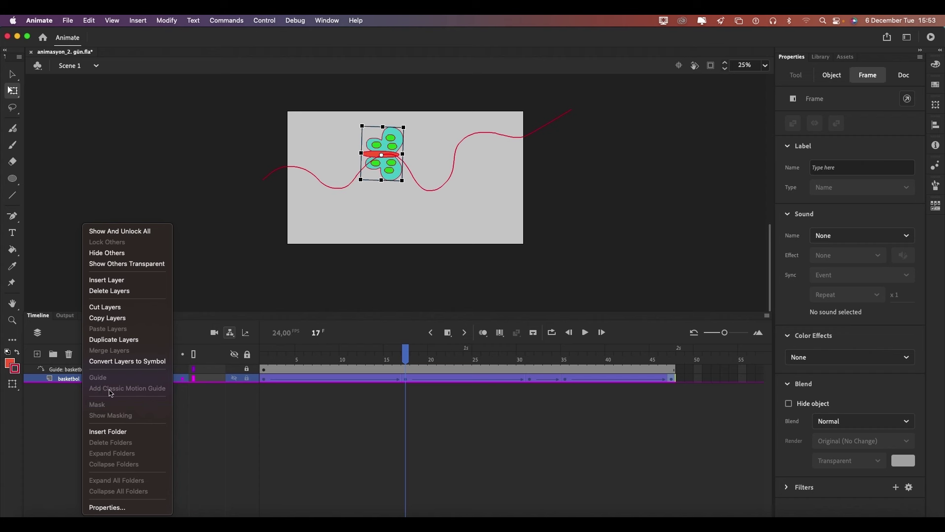
left_click(42, 428)
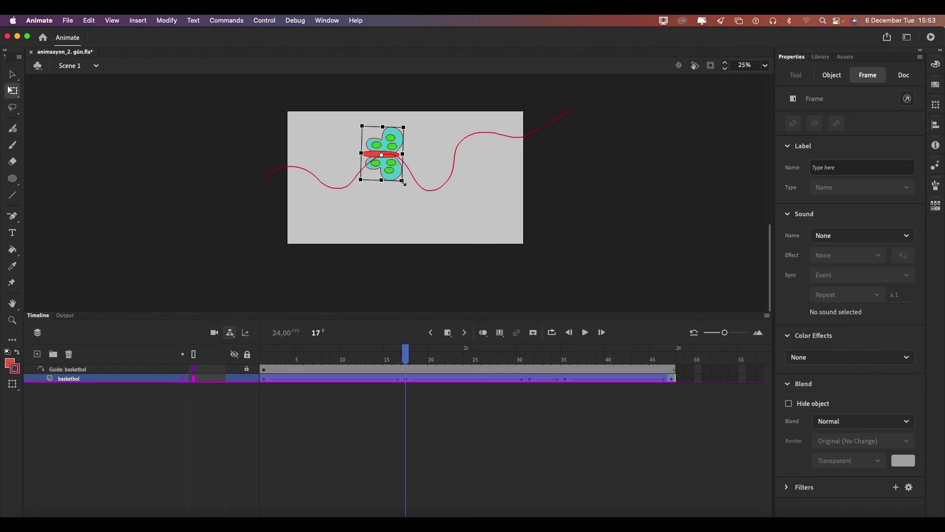
left_click_drag(405, 184, 423, 200)
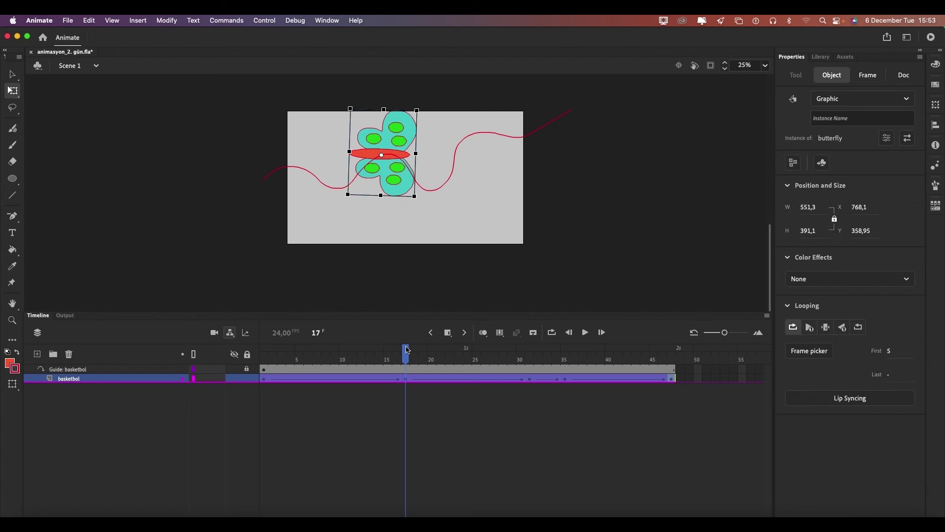
mouse_move(406, 351)
left_mouse_down()
mouse_move(372, 349)
mouse_move(558, 352)
mouse_move(298, 354)
left_mouse_up()
key("shift+comma")
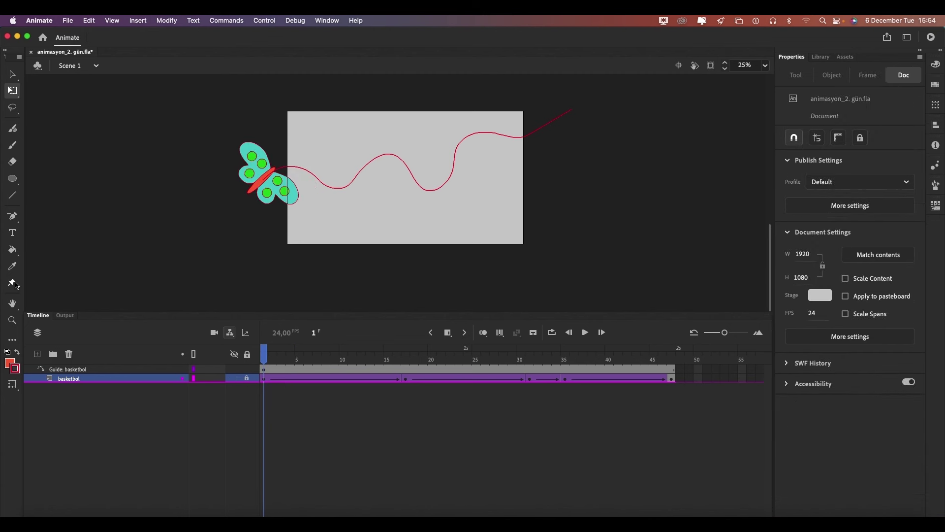
Step: Add the Width tool and widen the wavy guide stroke into a tapered red ribbon
left_click(12, 303)
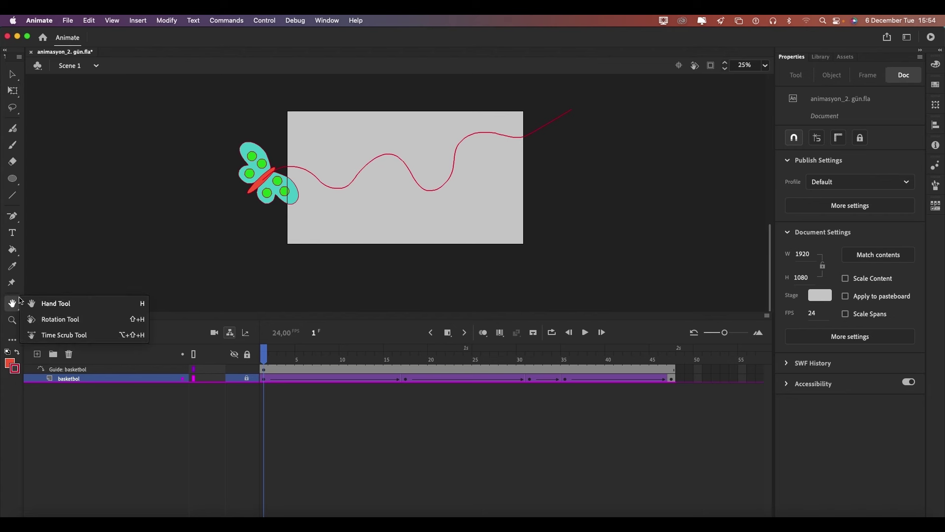
left_click(13, 340)
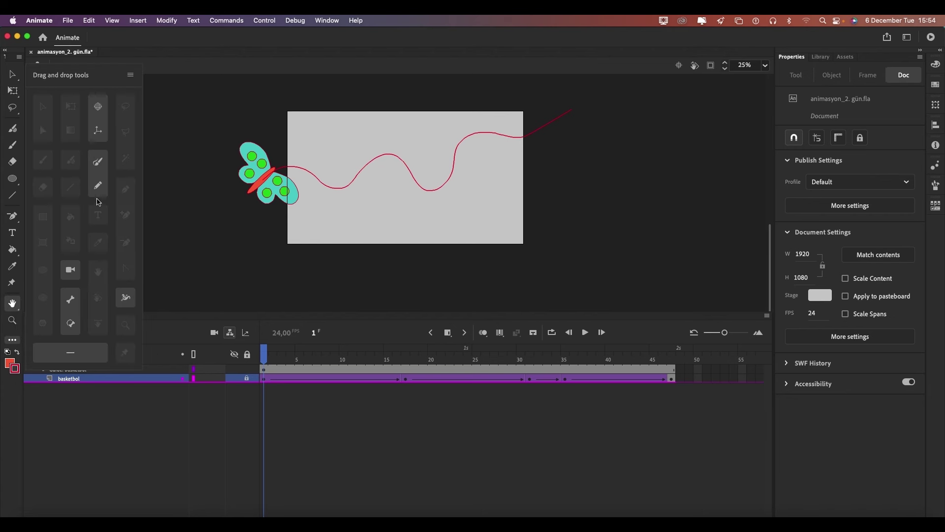
left_click(397, 336)
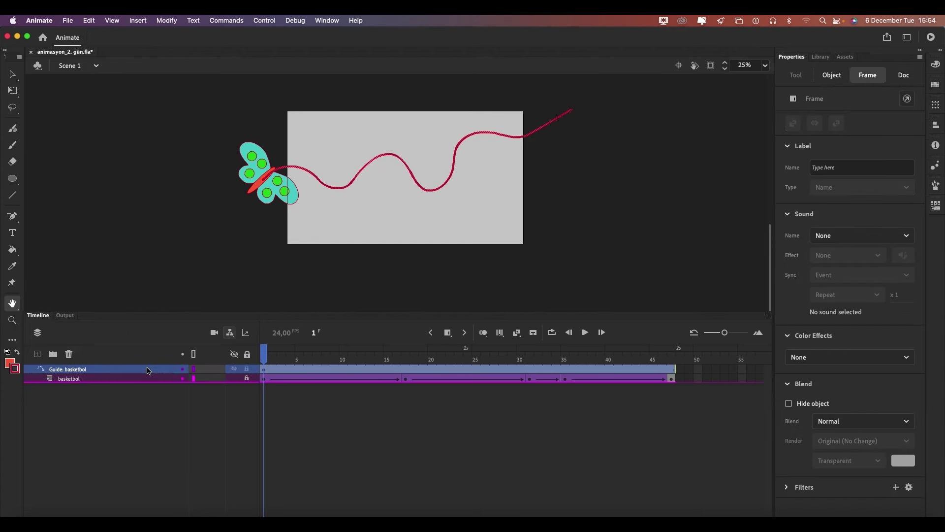
left_click(390, 155)
left_click(12, 340)
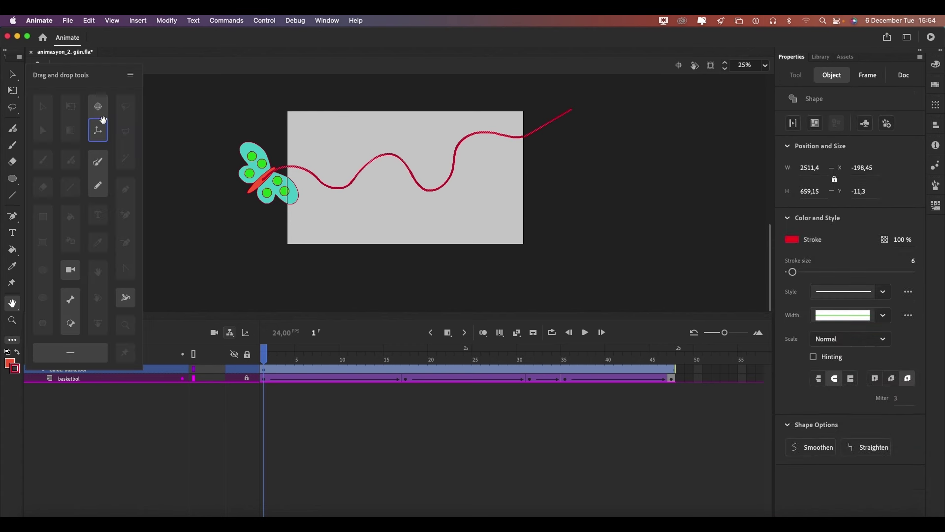
left_click(12, 338)
left_click(13, 337)
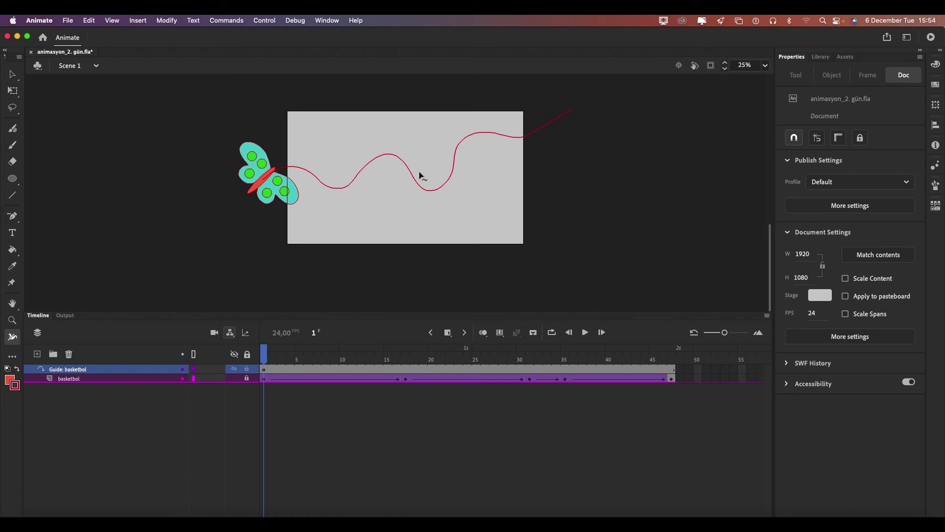
left_click(78, 369)
left_click(157, 283)
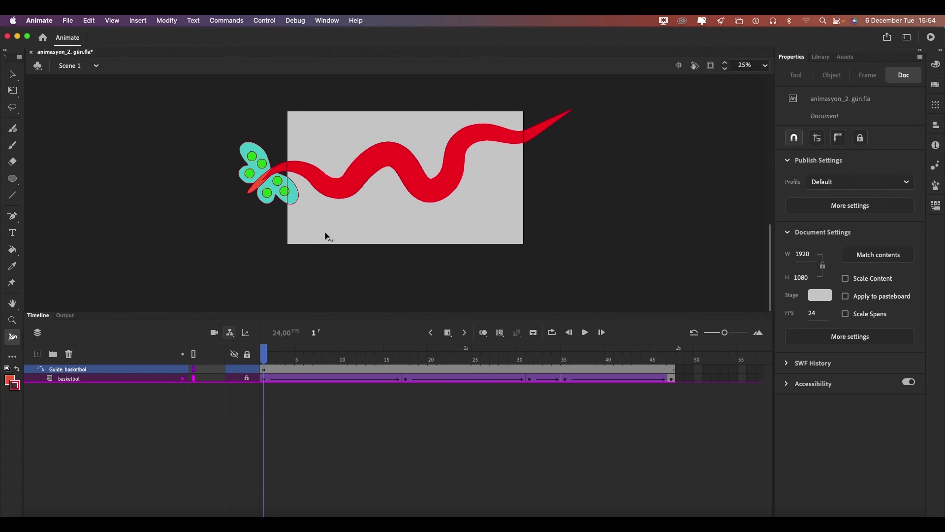
Step: Make the butterfly tween scale with the path's width, checking from frame 23
left_click(143, 378)
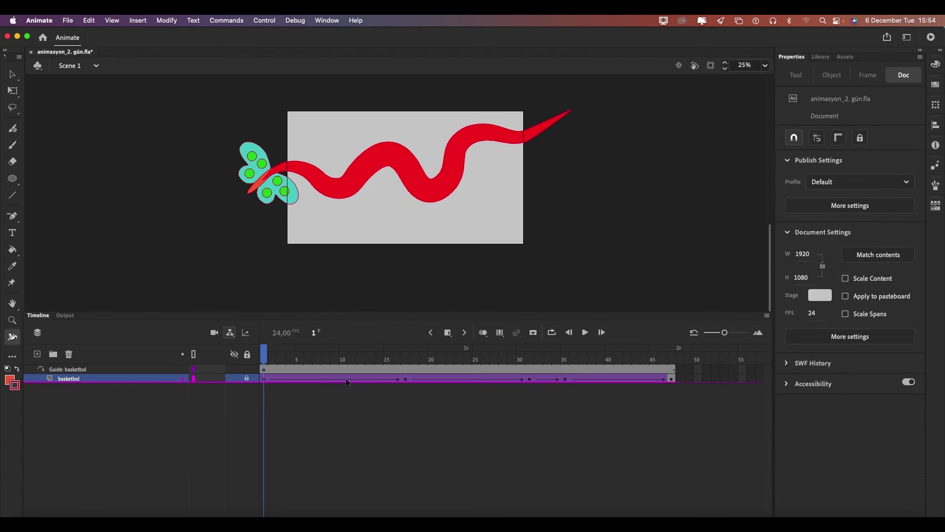
left_click_drag(345, 378, 687, 380)
left_click(687, 380)
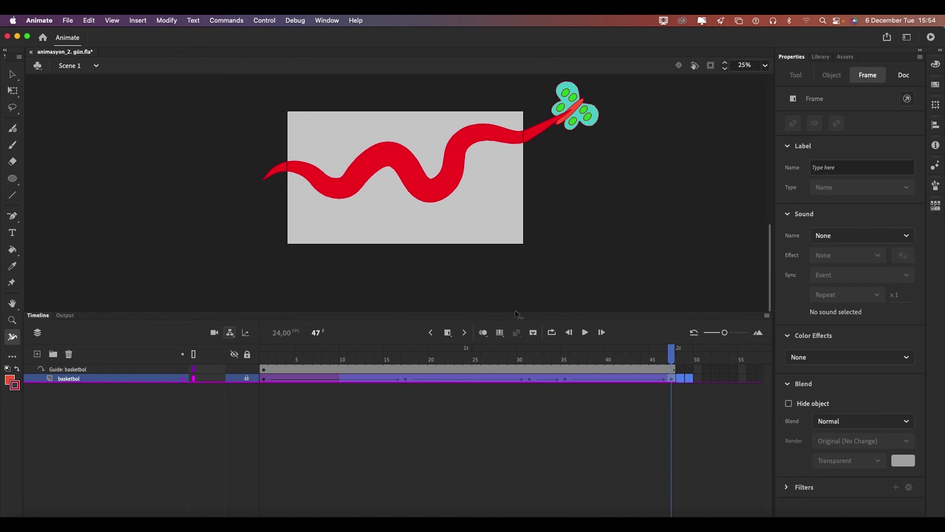
left_click(490, 391)
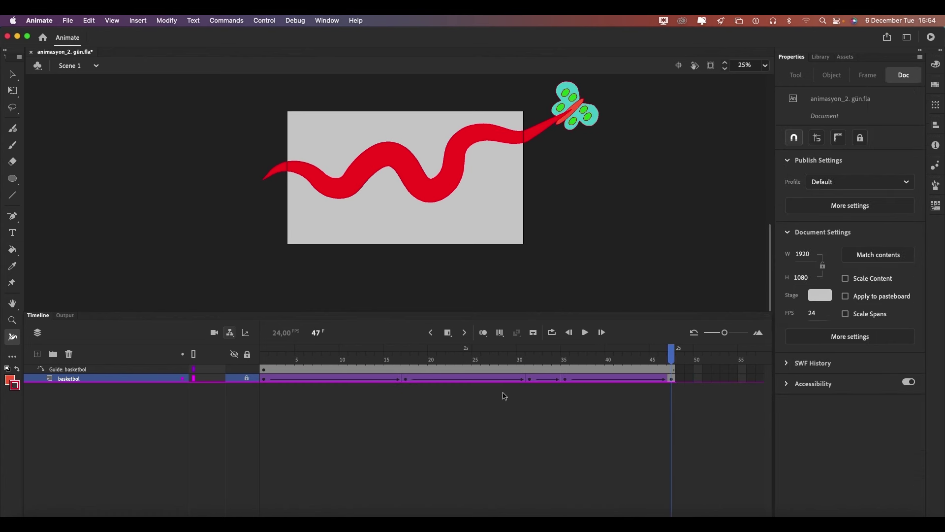
left_click(455, 379)
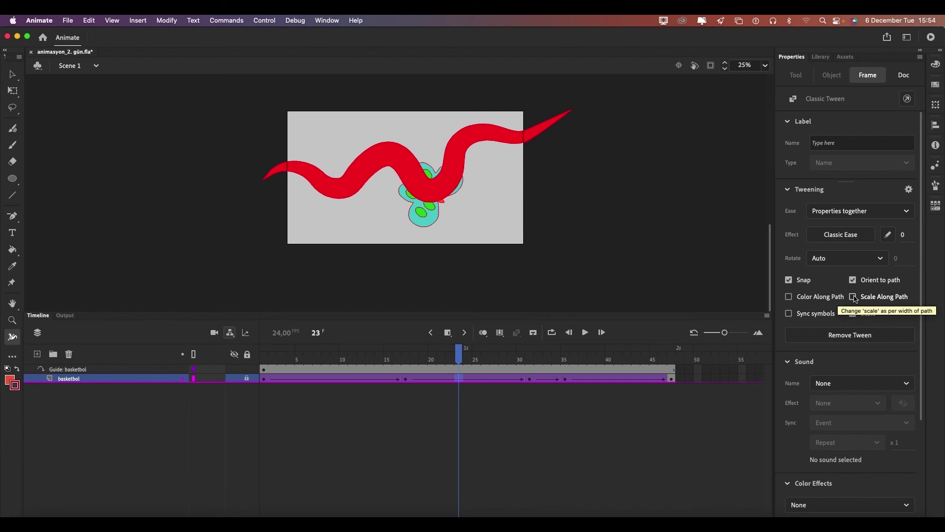
left_click(853, 296)
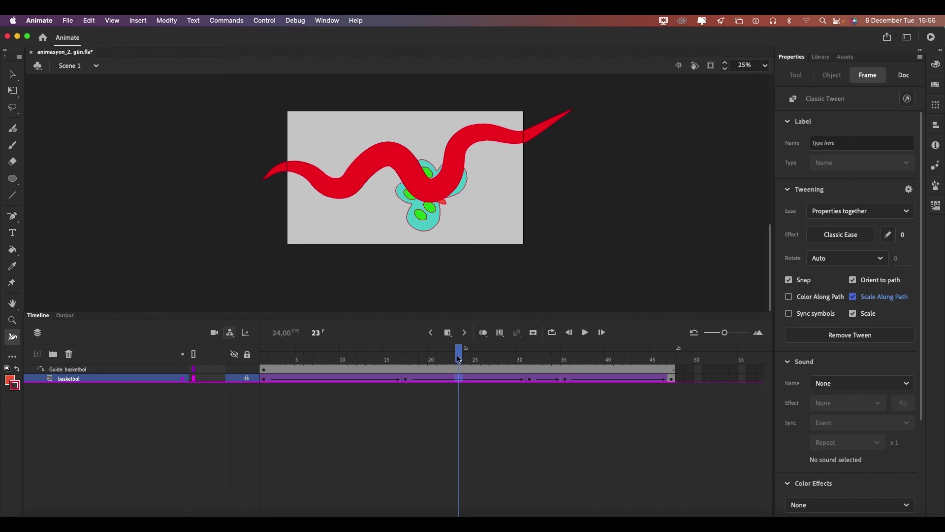
mouse_move(460, 353)
left_mouse_down()
mouse_move(282, 353)
mouse_move(663, 381)
left_mouse_up()
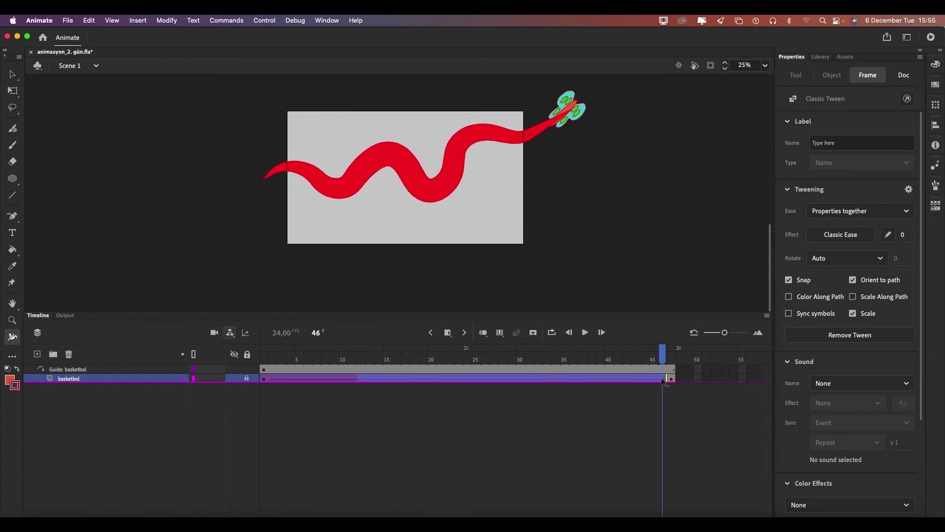
Step: Convert the butterfly's final frames at frame 47 to a classic tween
left_click(670, 378)
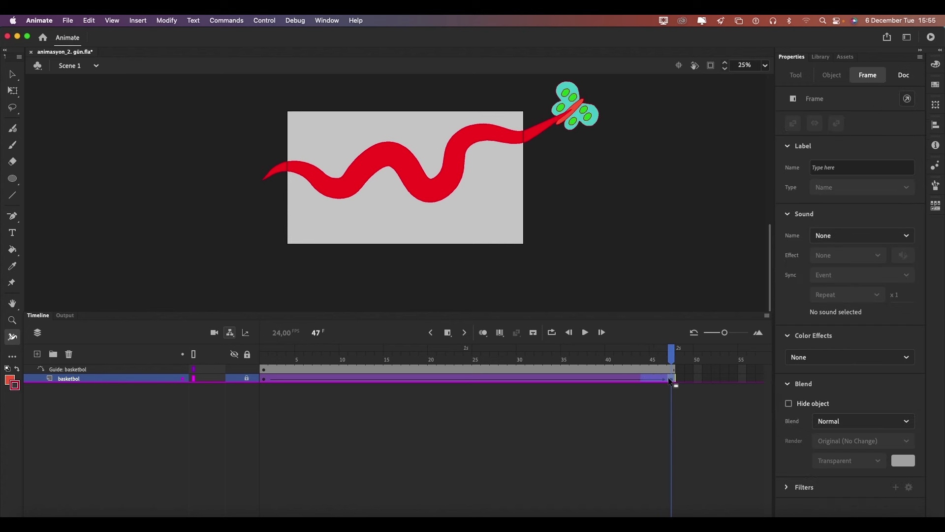
right_click(668, 378)
left_click(694, 311)
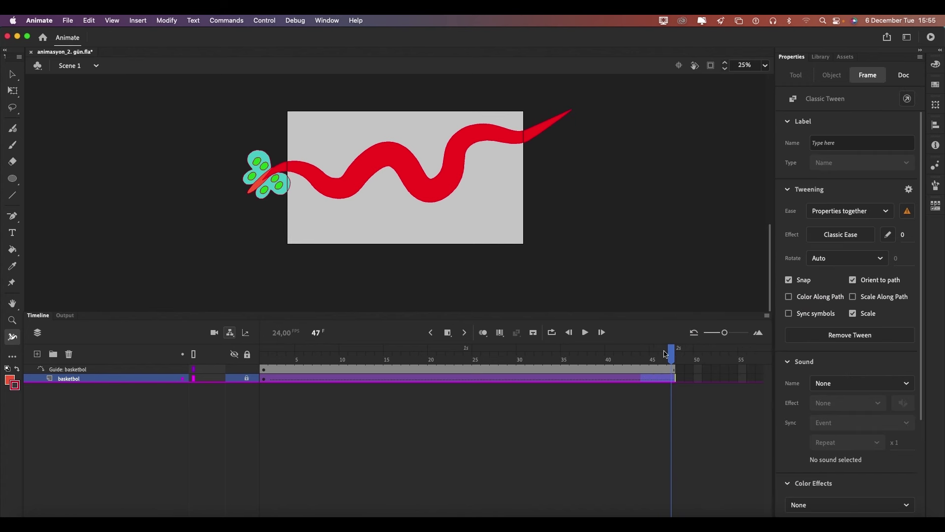
left_click(684, 400)
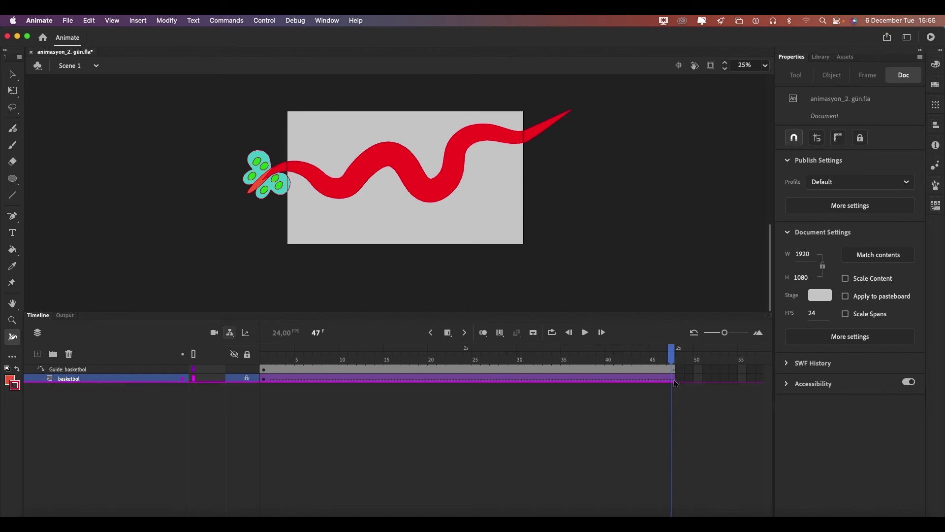
Step: Move the butterfly at frame 47 to the path's right end and preview the motion
left_click(674, 382)
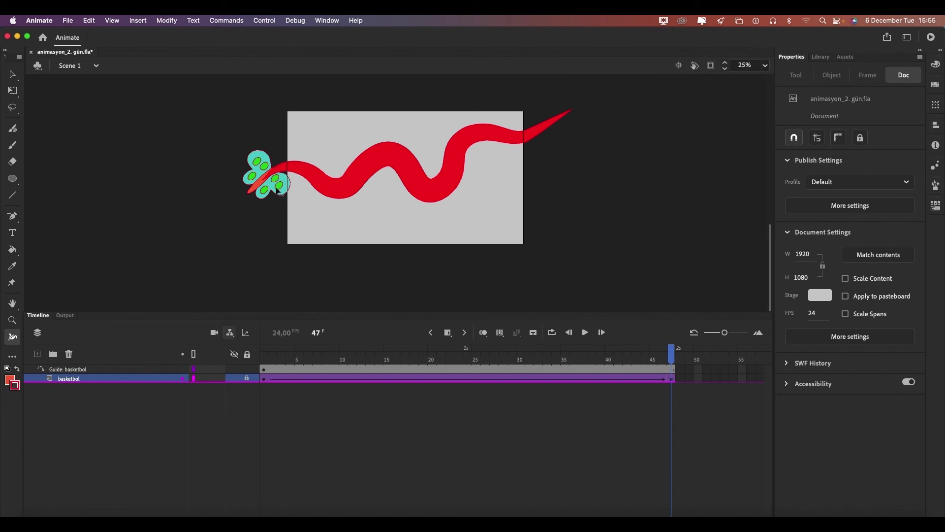
left_click(13, 90)
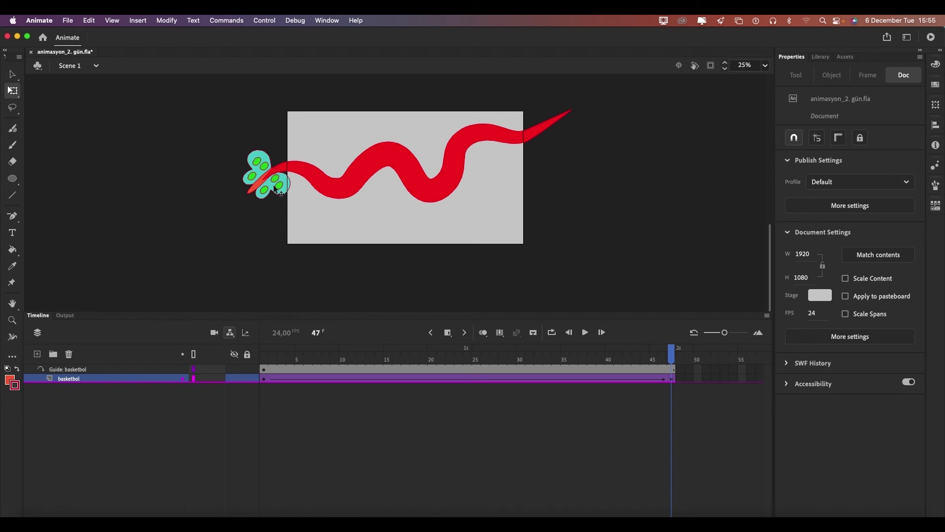
left_click_drag(273, 185, 590, 125)
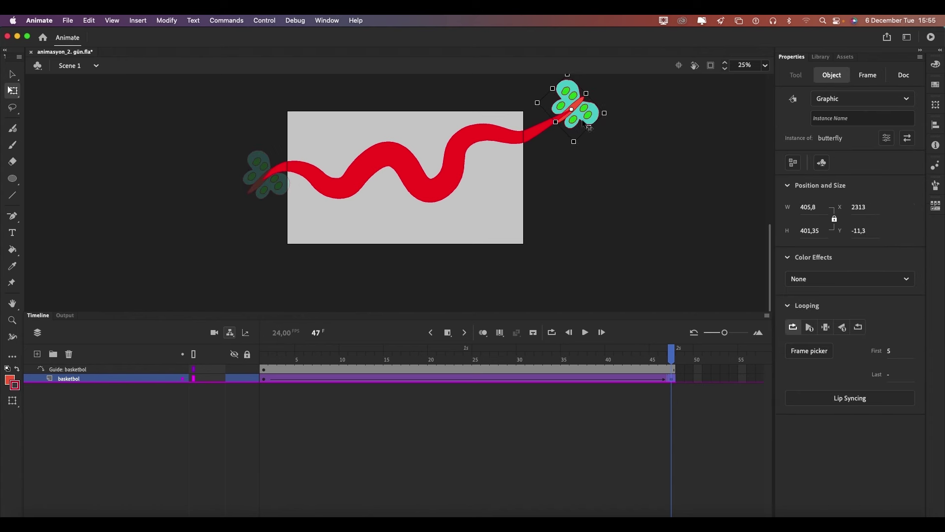
left_click_drag(672, 353, 352, 353)
Step: Enable Scale Along Path on the butterfly tween and zoom out to view it
left_click(446, 414)
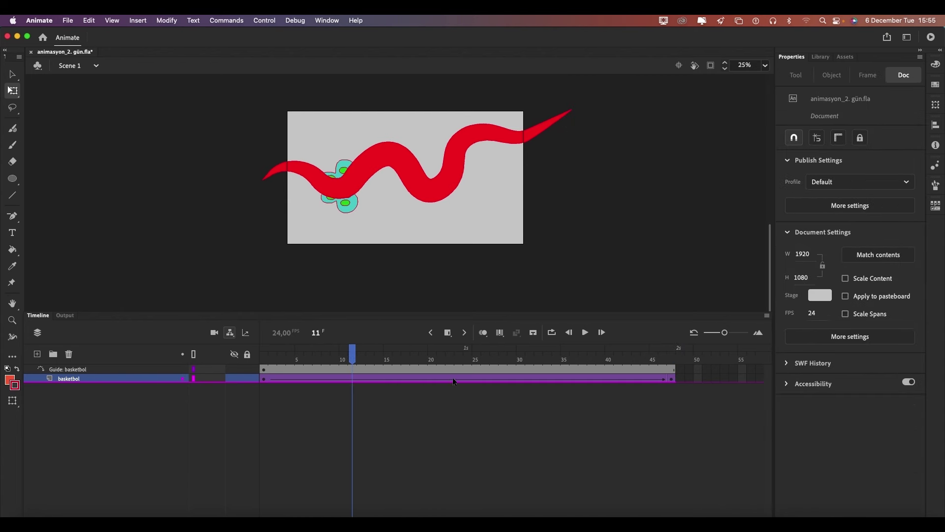
left_click(453, 376)
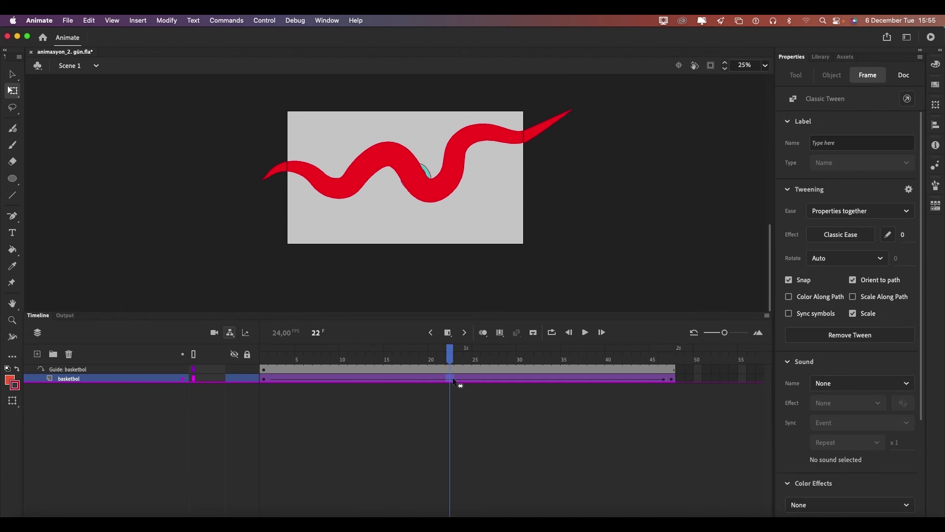
left_click(853, 296)
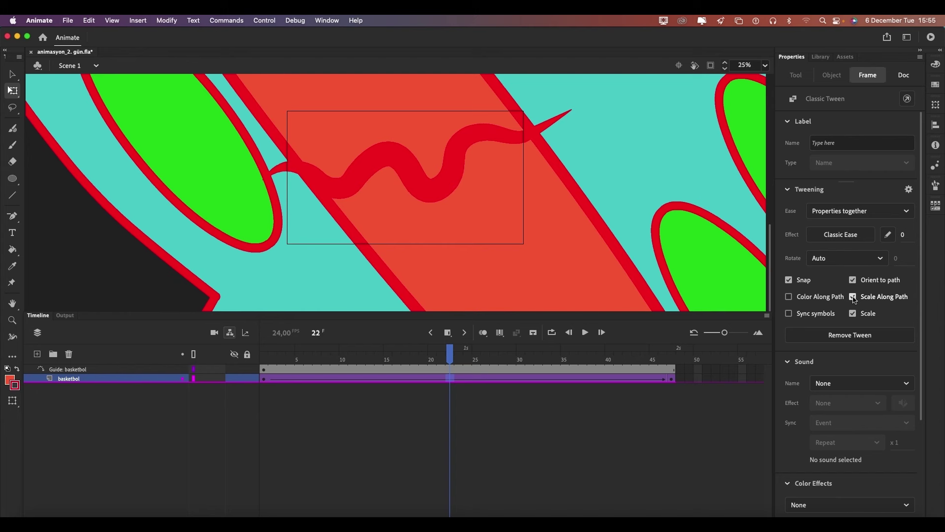
key("z")
left_click(515, 253, "alt")
left_click(406, 185, "alt")
scroll(407, 186, "down", 1)
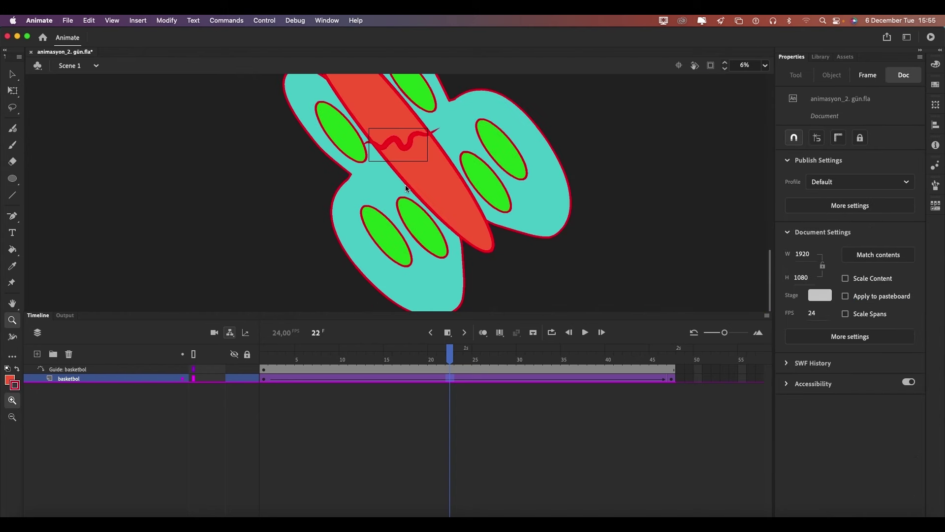
mouse_move(451, 355)
left_mouse_down()
mouse_move(266, 354)
mouse_move(672, 355)
mouse_move(308, 355)
left_mouse_up()
left_click(318, 280)
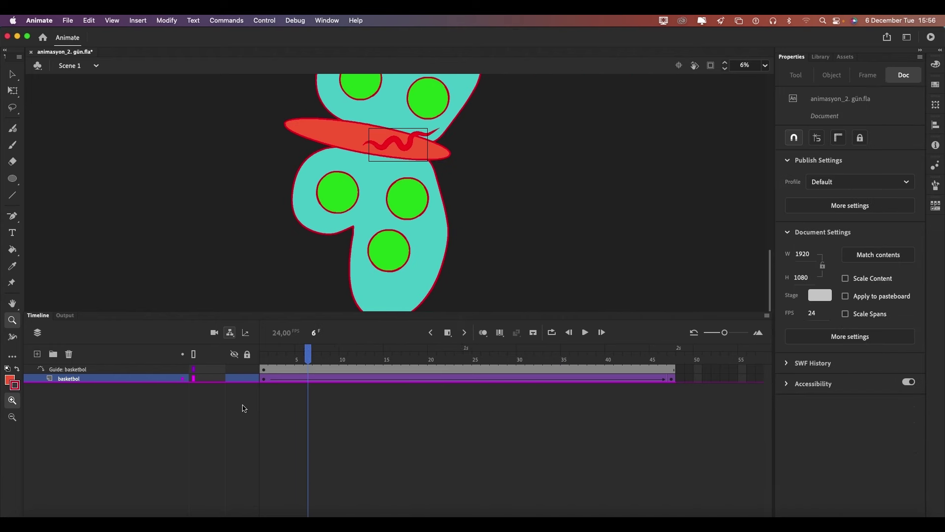
Step: Lock the basketbol layer and make the red guide path's stroke much thinner
left_click(247, 378)
key("v")
left_click(410, 140)
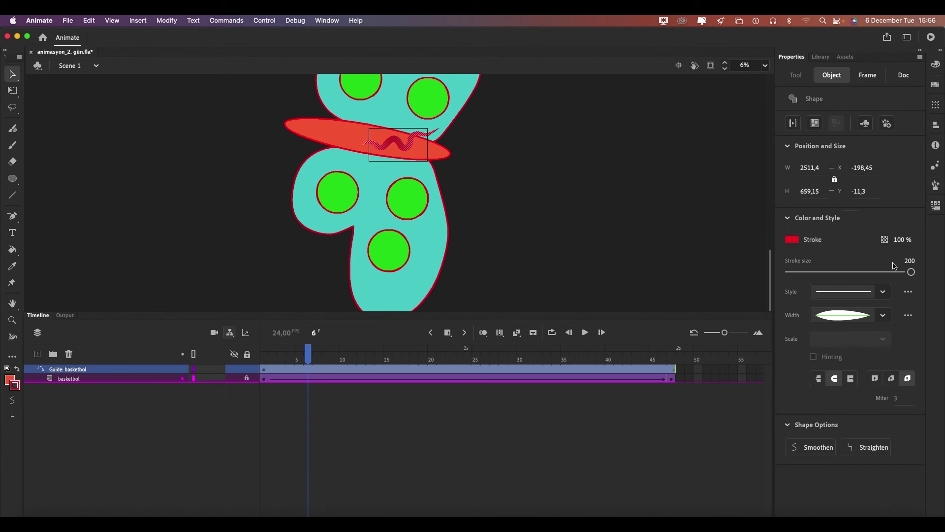
left_click_drag(910, 272, 795, 272)
Step: Zoom back in and preview the butterfly scaling along the path
left_click_drag(308, 357, 556, 358)
left_click(442, 169)
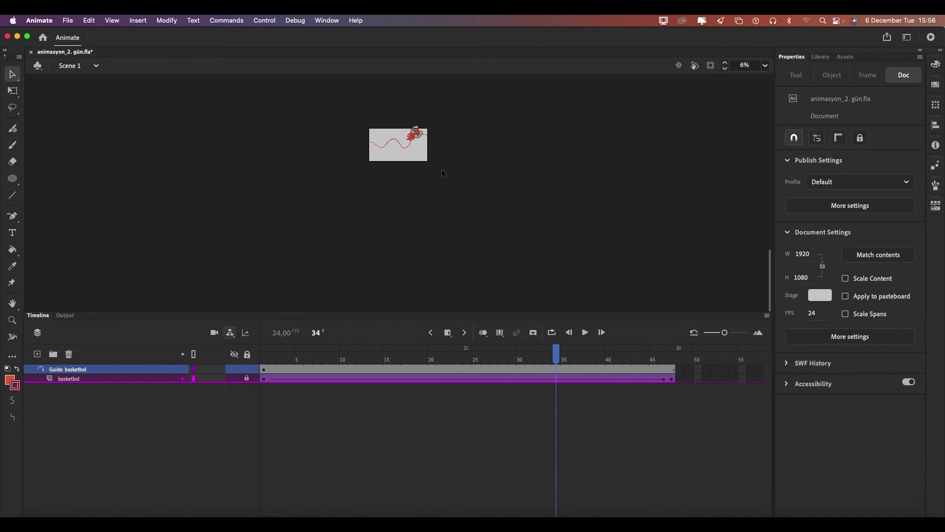
key("z")
left_click(414, 197)
left_click(419, 219)
left_click_drag(556, 357, 264, 354)
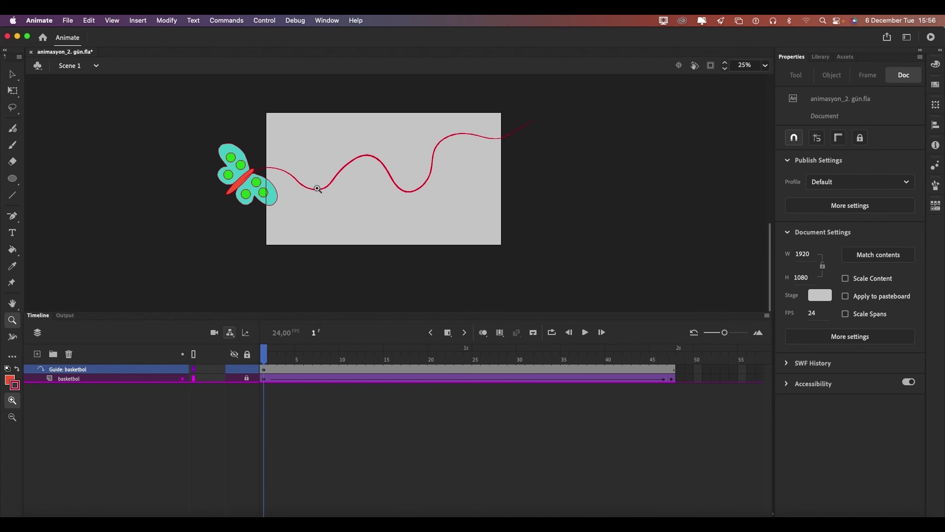
Step: Give the guide path a rainbow gradient stroke
key("v")
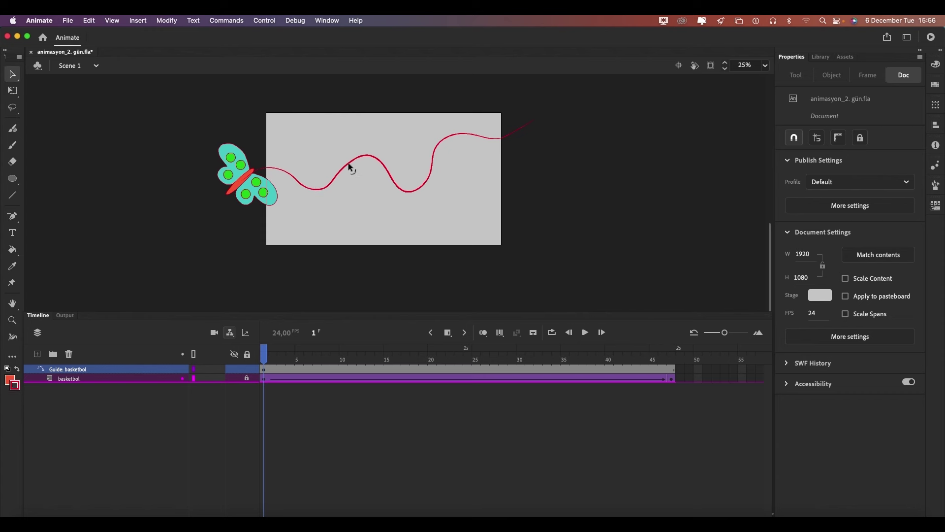
left_click(350, 168)
left_click(15, 383)
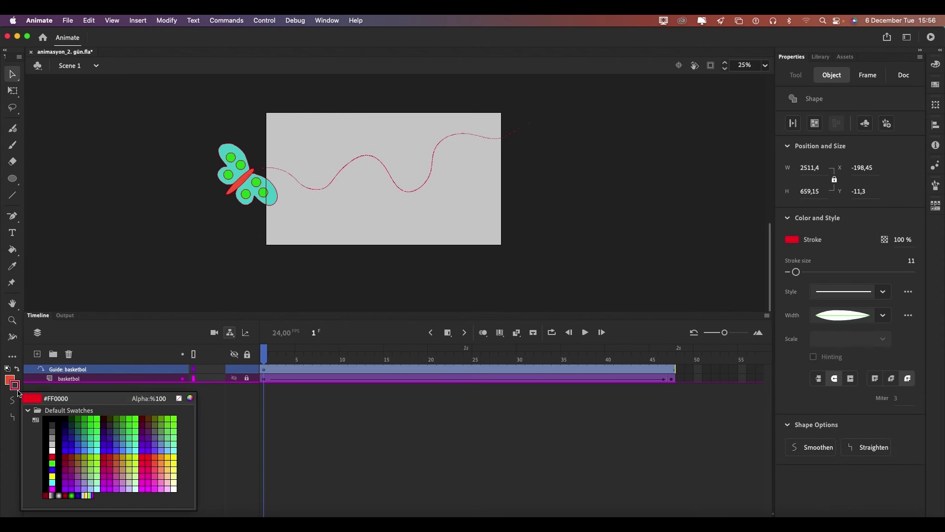
left_click(92, 494)
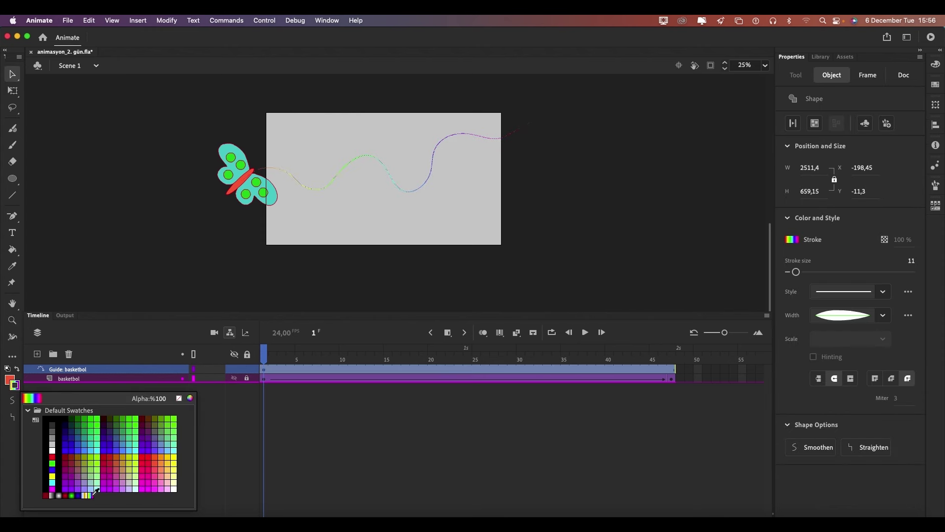
left_click(93, 492)
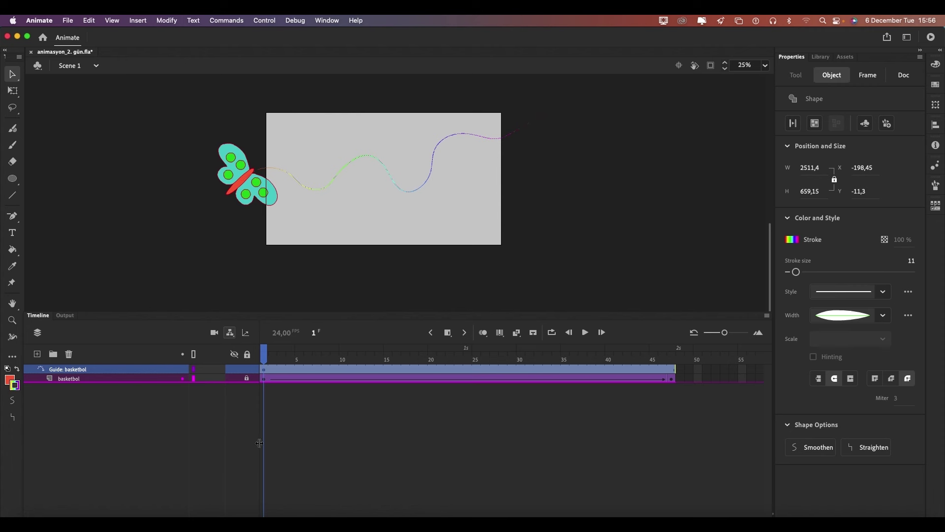
Step: Enable Color Along Path on the butterfly tween at frame 17 and preview it
left_click(346, 405)
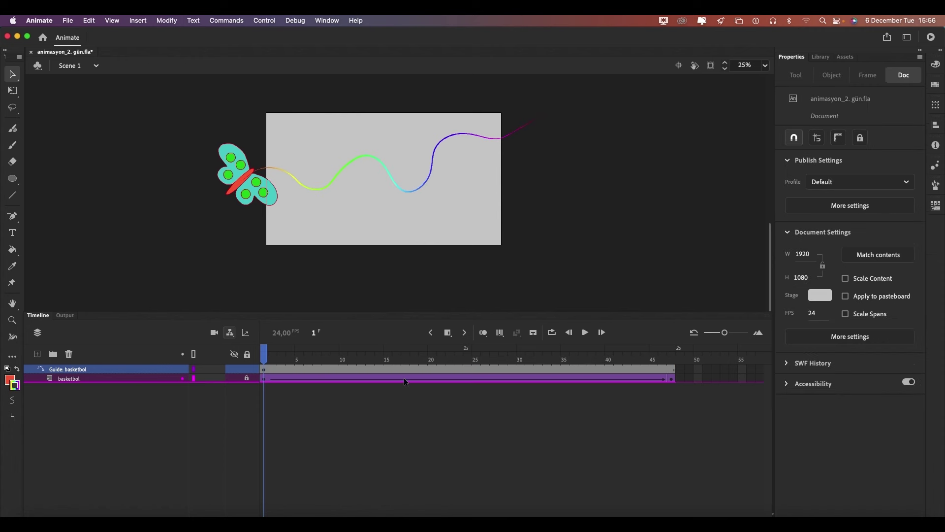
left_click(406, 377)
left_click(789, 296)
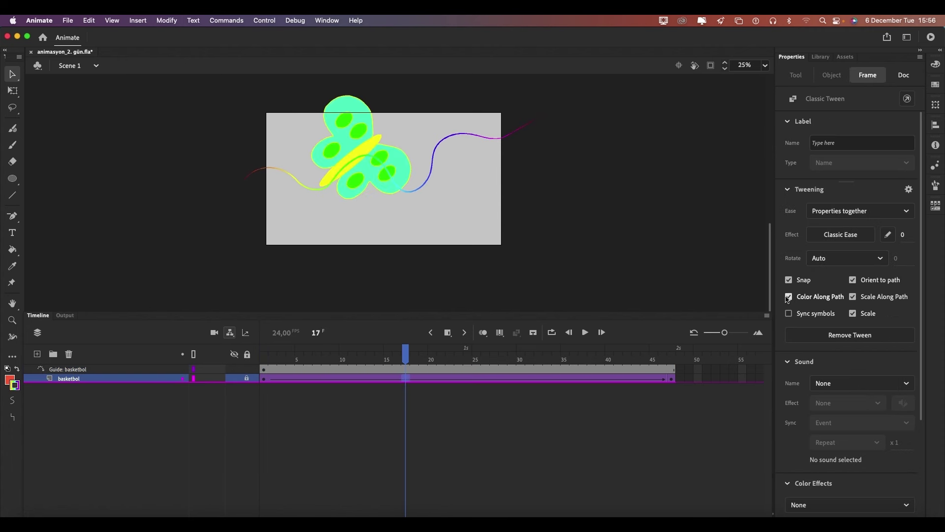
mouse_move(406, 356)
left_mouse_down()
mouse_move(264, 355)
mouse_move(416, 355)
mouse_move(344, 355)
left_mouse_up()
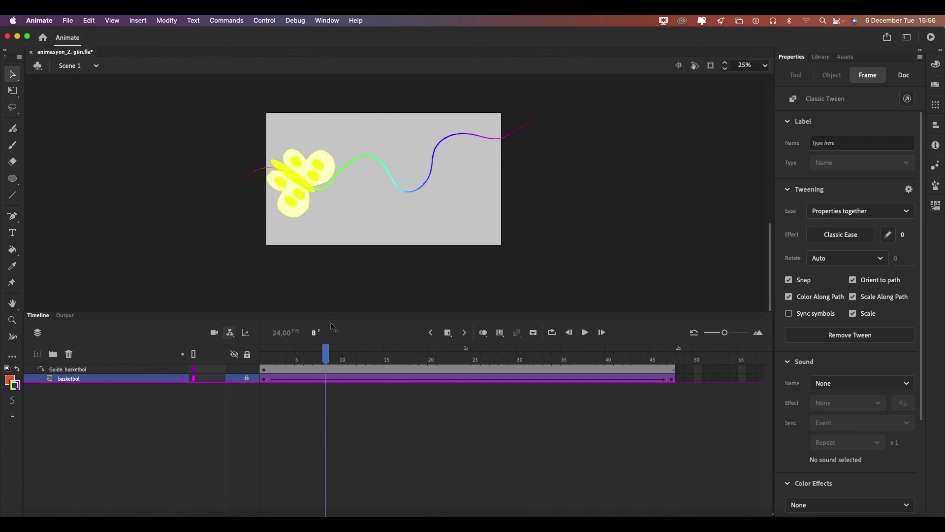
left_click(349, 325)
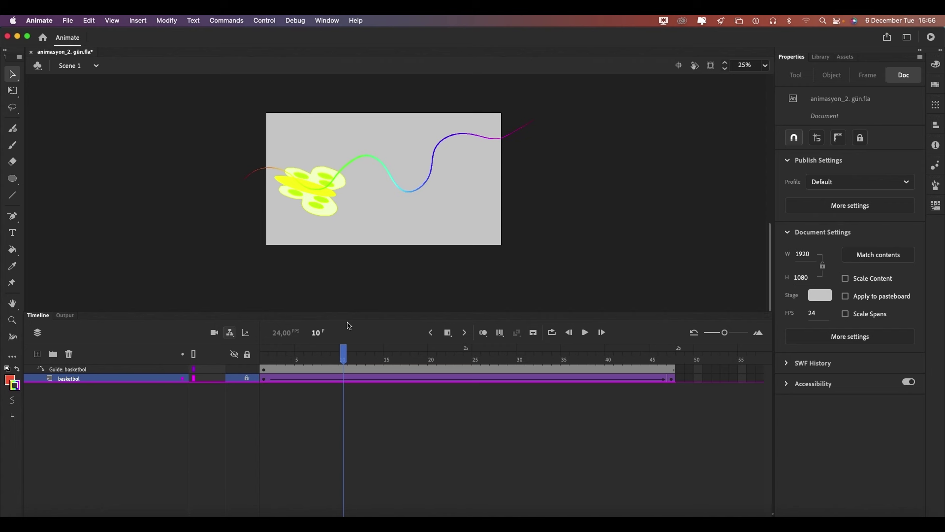
mouse_move(344, 355)
left_mouse_down()
mouse_move(638, 358)
mouse_move(264, 358)
left_mouse_up()
left_click(326, 376)
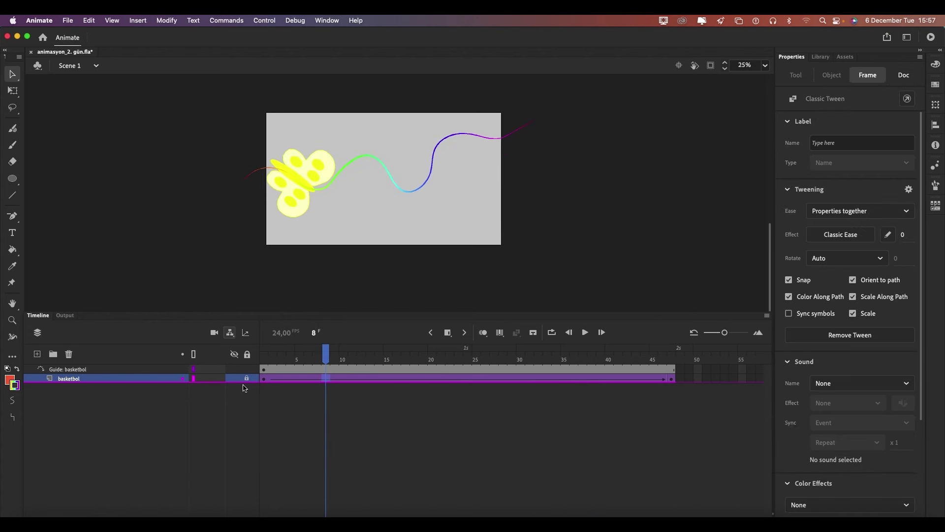